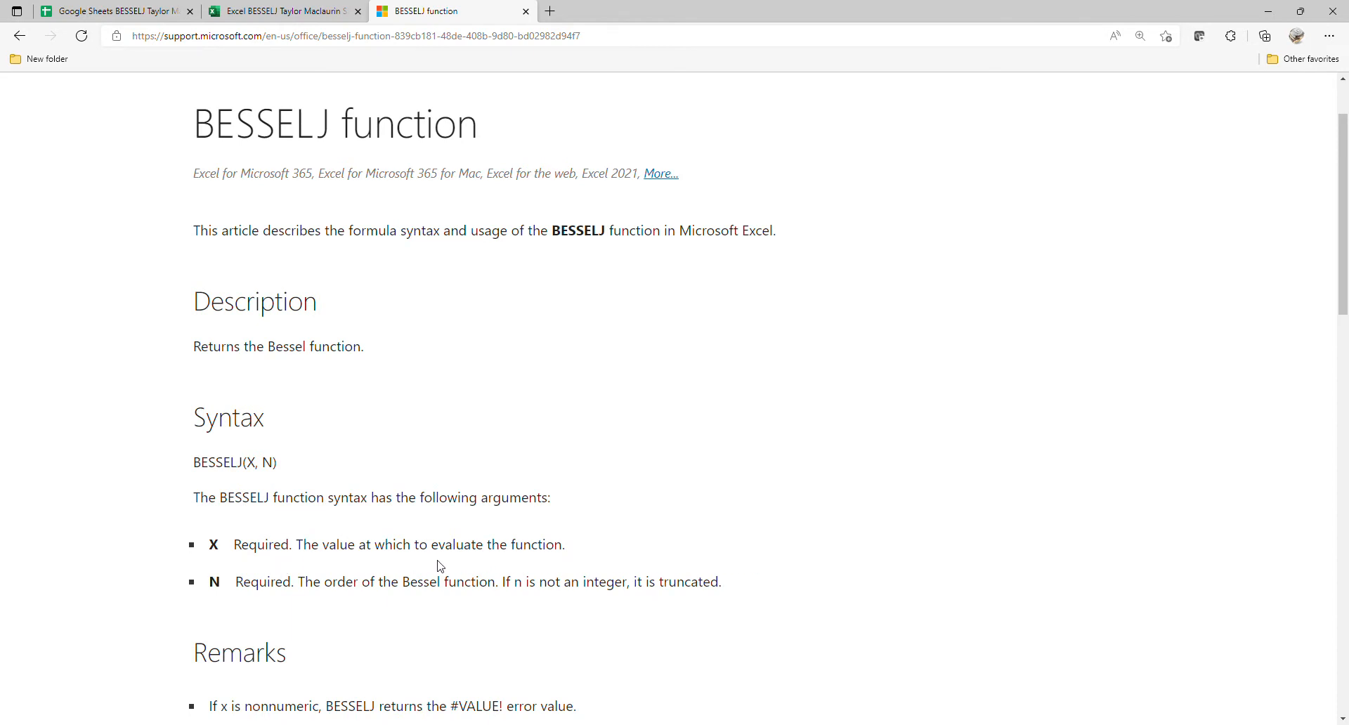
# Step: Place the n-th order Bessel series formula picture from the BESSELJ support article below the n = cell in the Excel workbook
pyautogui.scroll(-1, 439, 566)
pyautogui.scroll(-1, 433, 547)
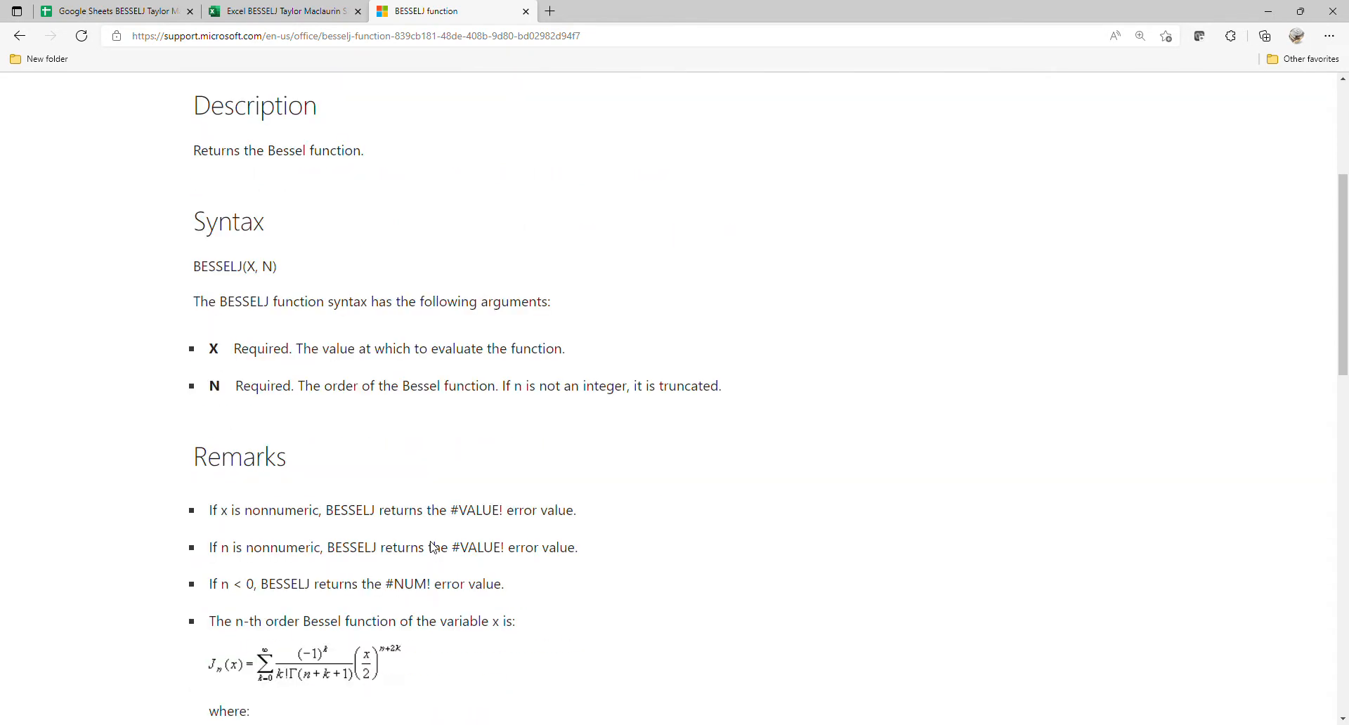
pyautogui.scroll(-1, 432, 542)
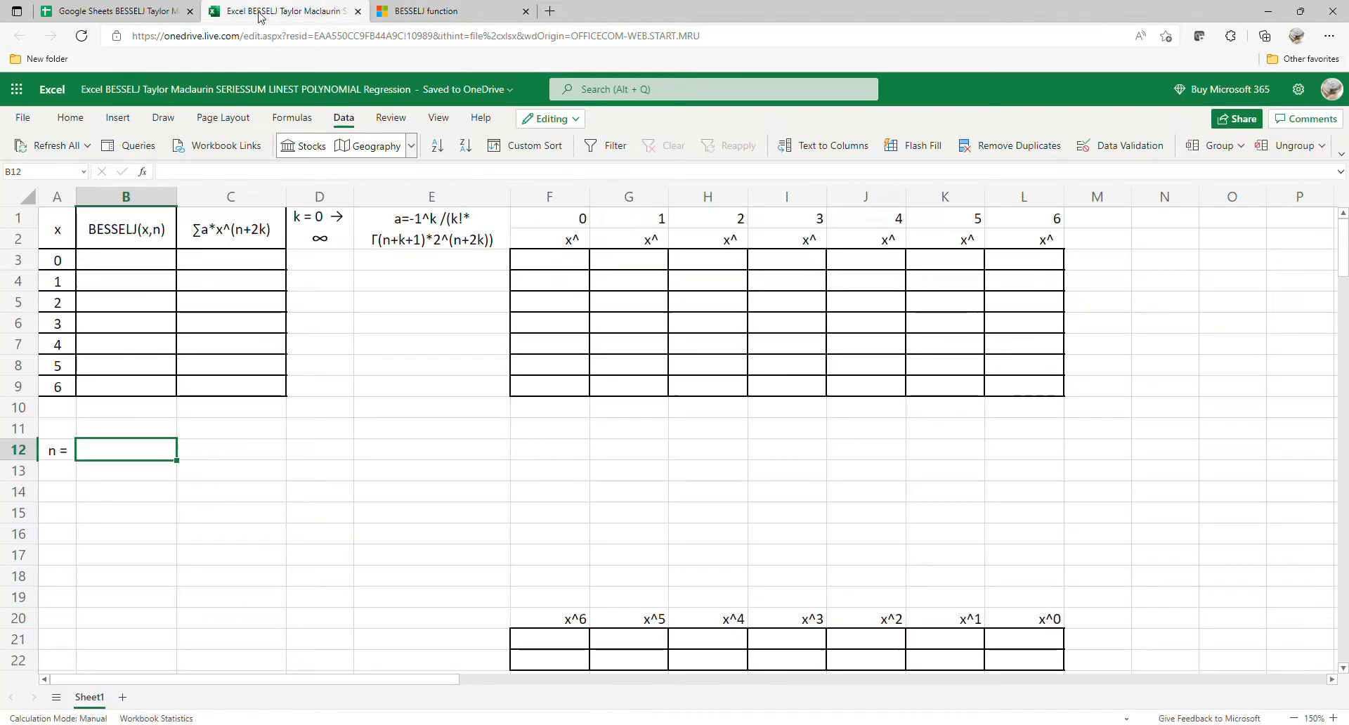
pyautogui.click(256, 13)
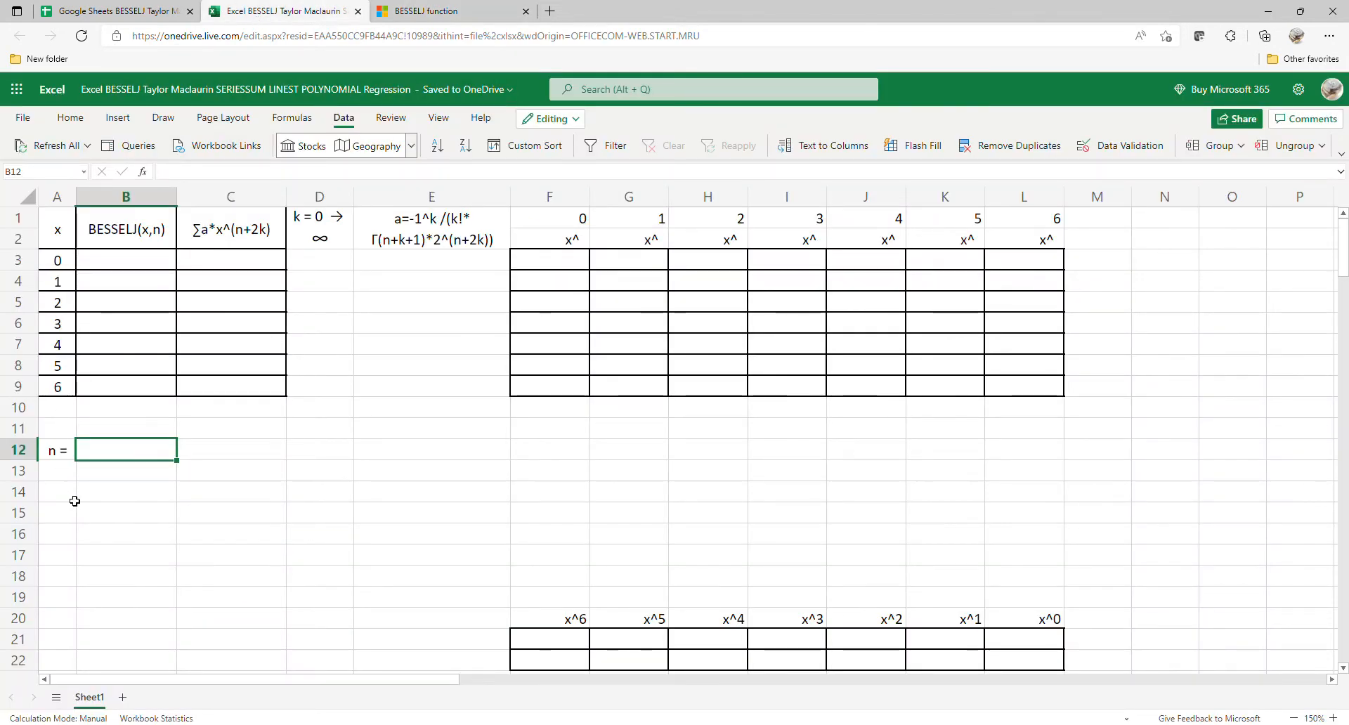
pyautogui.rightClick(102, 502)
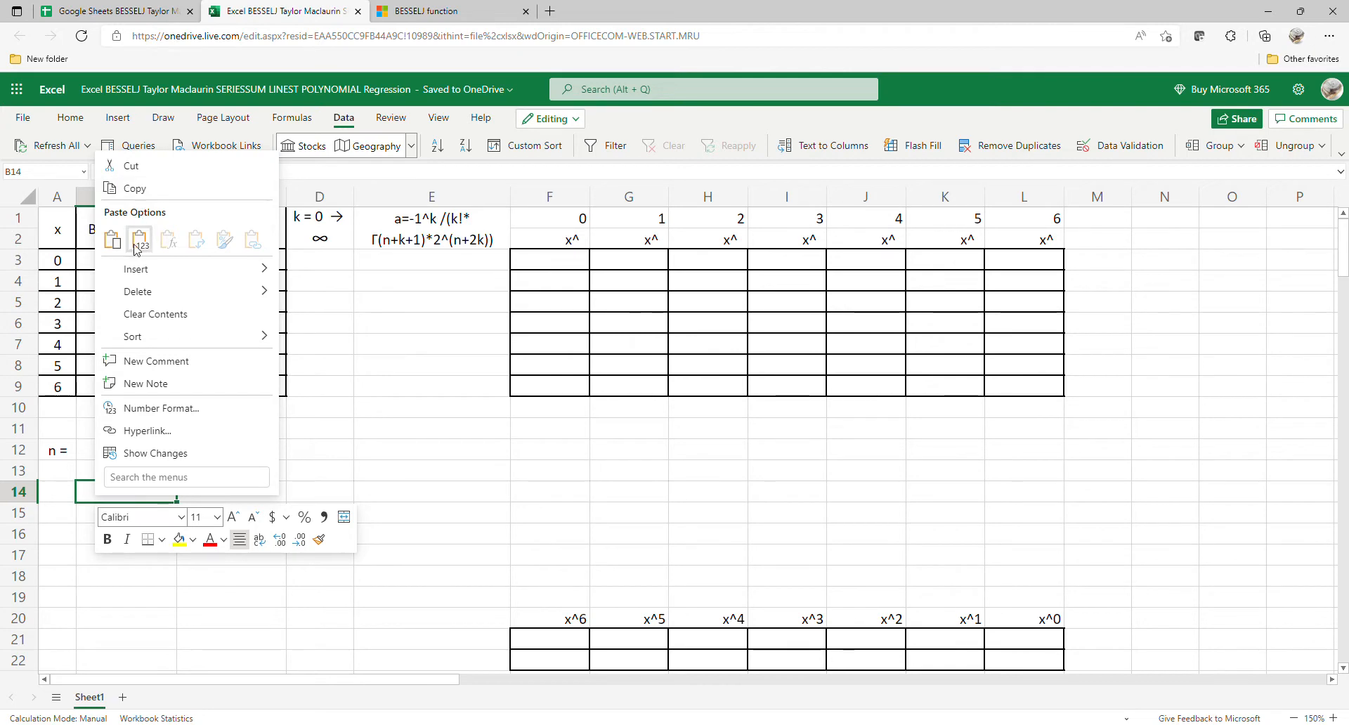
pyautogui.click(140, 239)
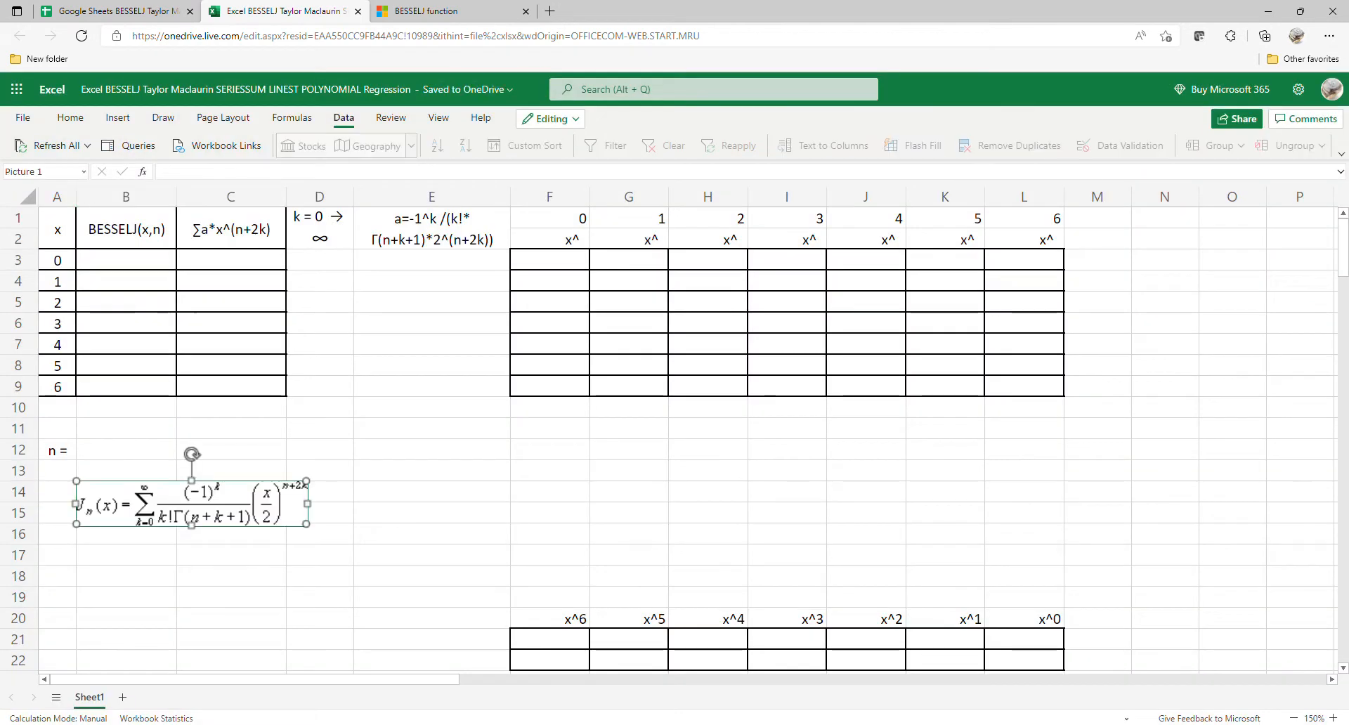
pyautogui.moveTo(240, 525); pyautogui.dragTo(211, 515)
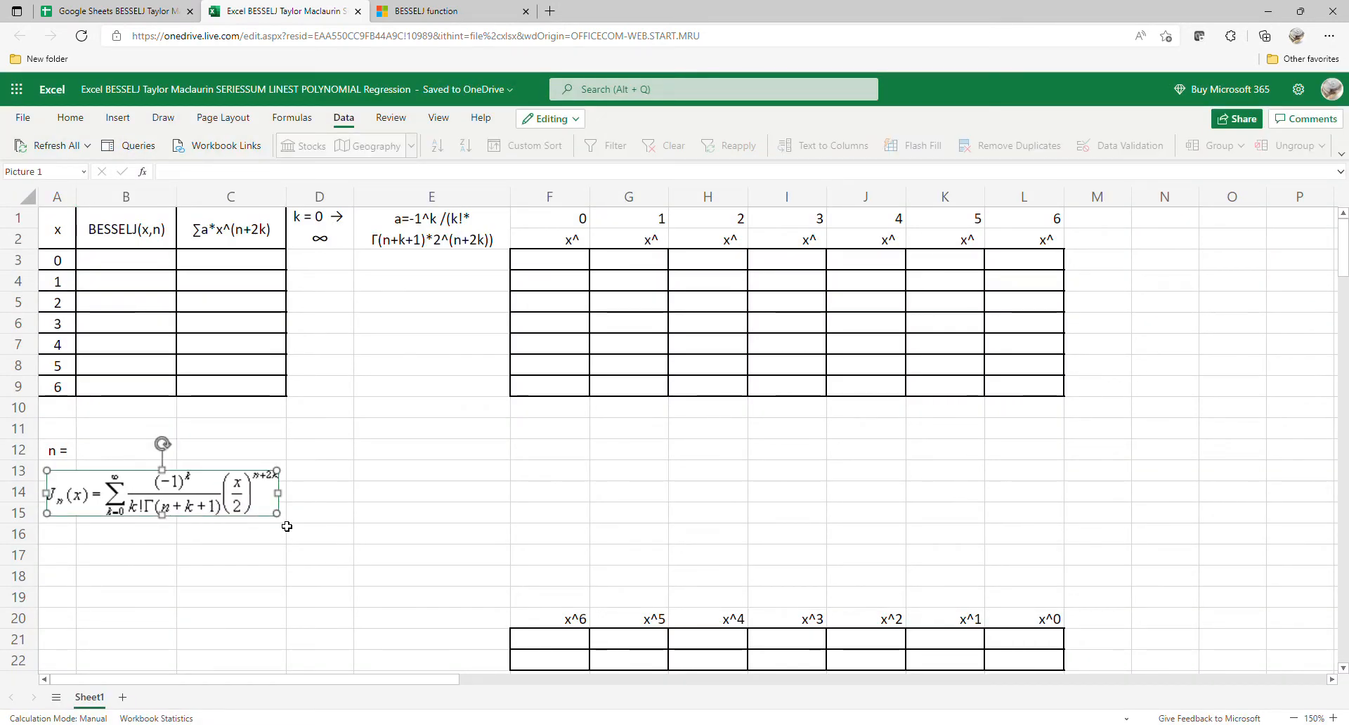
pyautogui.click(195, 538)
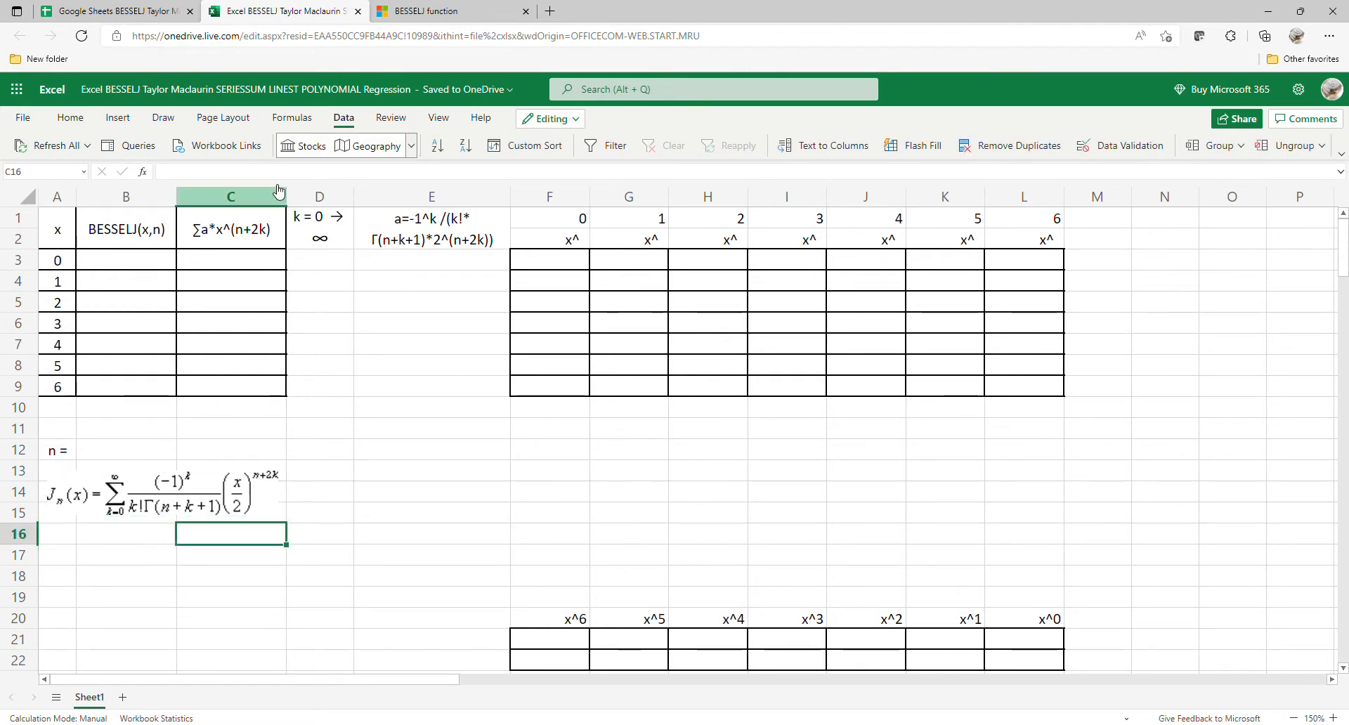
# Step: Switch to the Google Sheets spreadsheet and paste the Bessel formula picture at cell A11
pyautogui.click(117, 12)
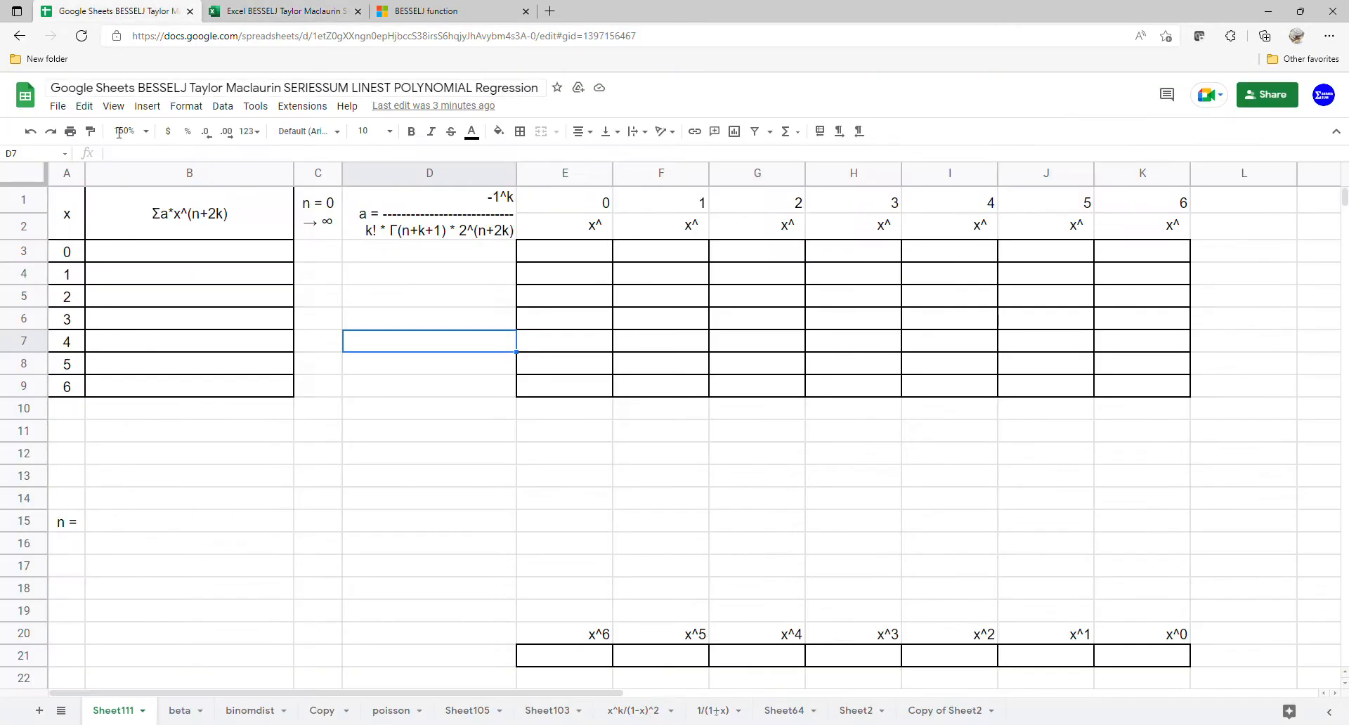
pyautogui.click(80, 431)
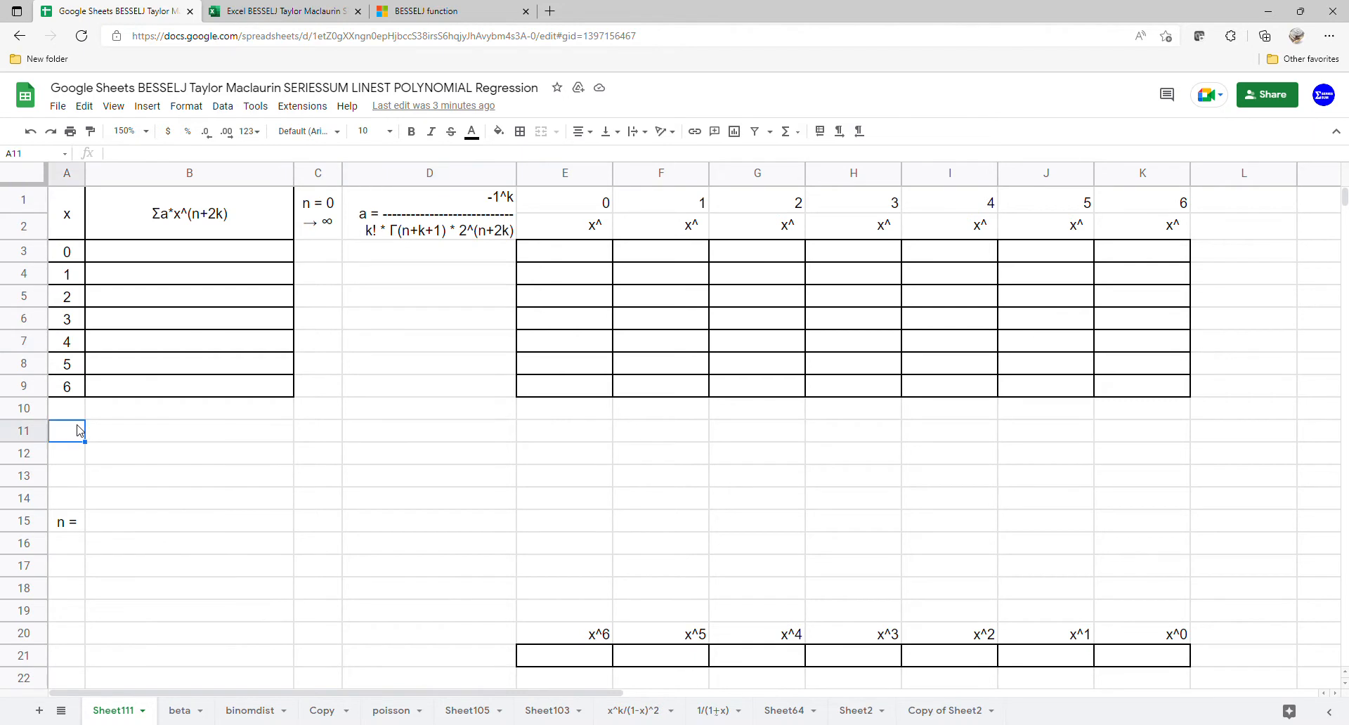
pyautogui.hotkey('ctrl', 'v')
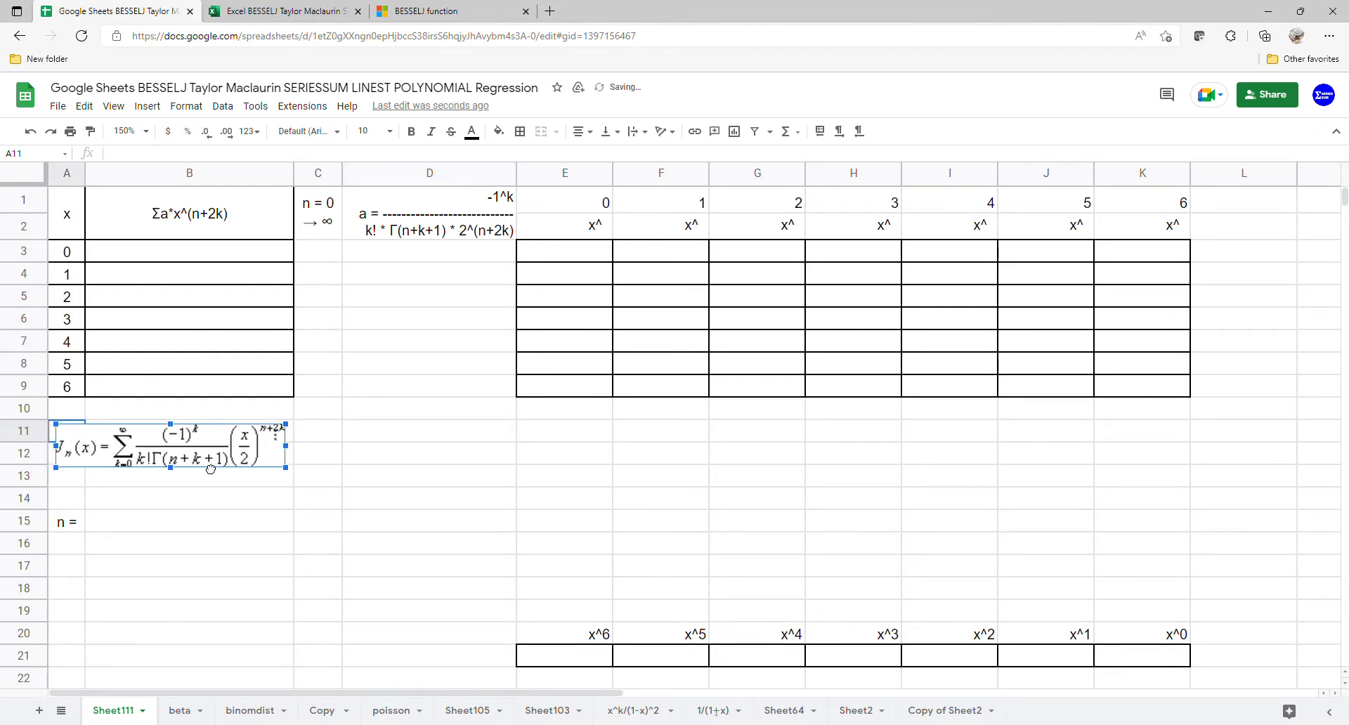
pyautogui.click(372, 473)
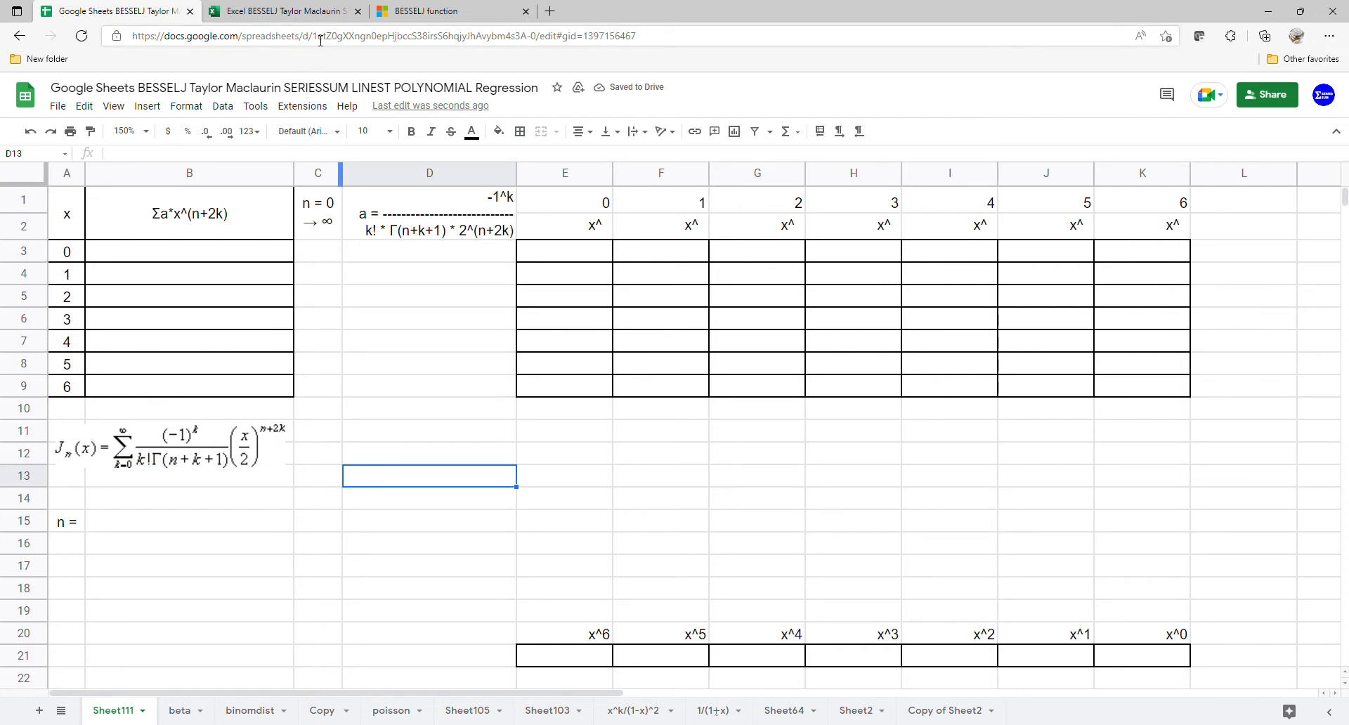
# Step: Return to the Excel workbook and enter =BESSELJ(A3:A9,B12) in B3
pyautogui.click(305, 15)
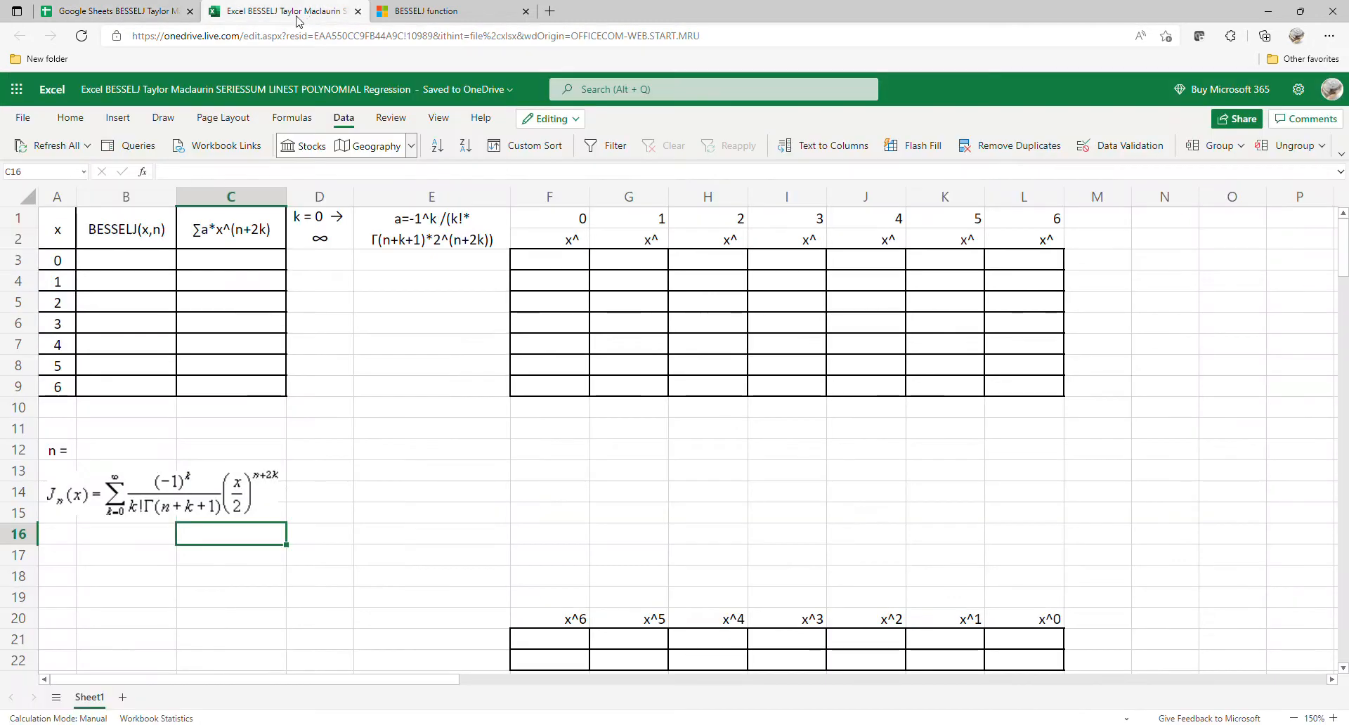
pyautogui.click(154, 266)
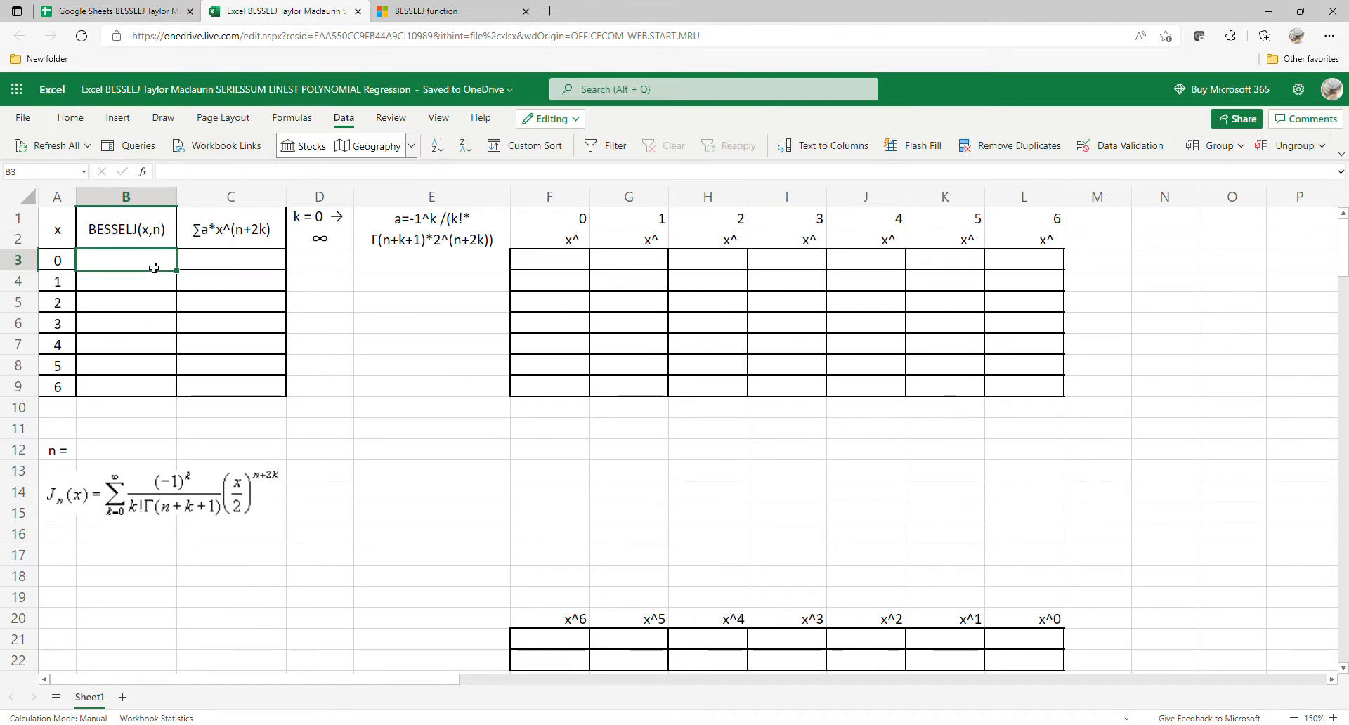
pyautogui.write('=bes')
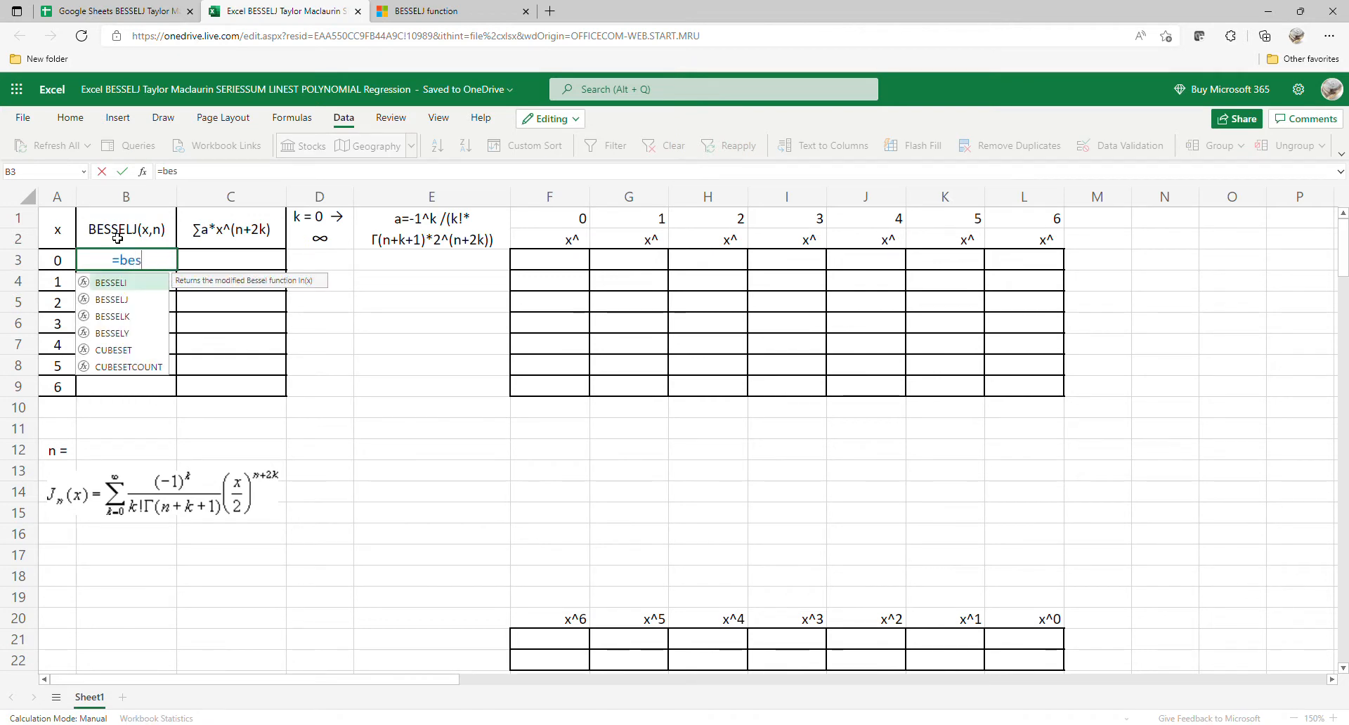
pyautogui.doubleClick(130, 302)
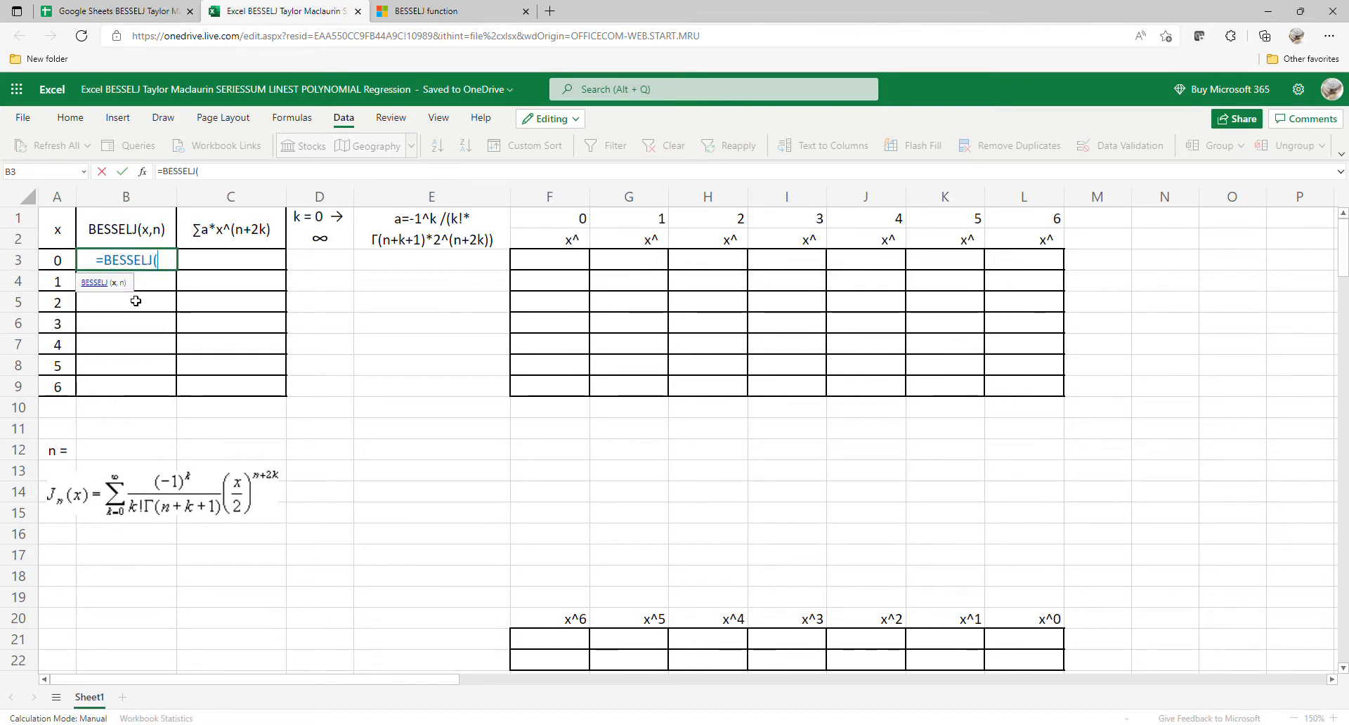
pyautogui.moveTo(68, 269); pyautogui.dragTo(68, 389)
pyautogui.write(',')
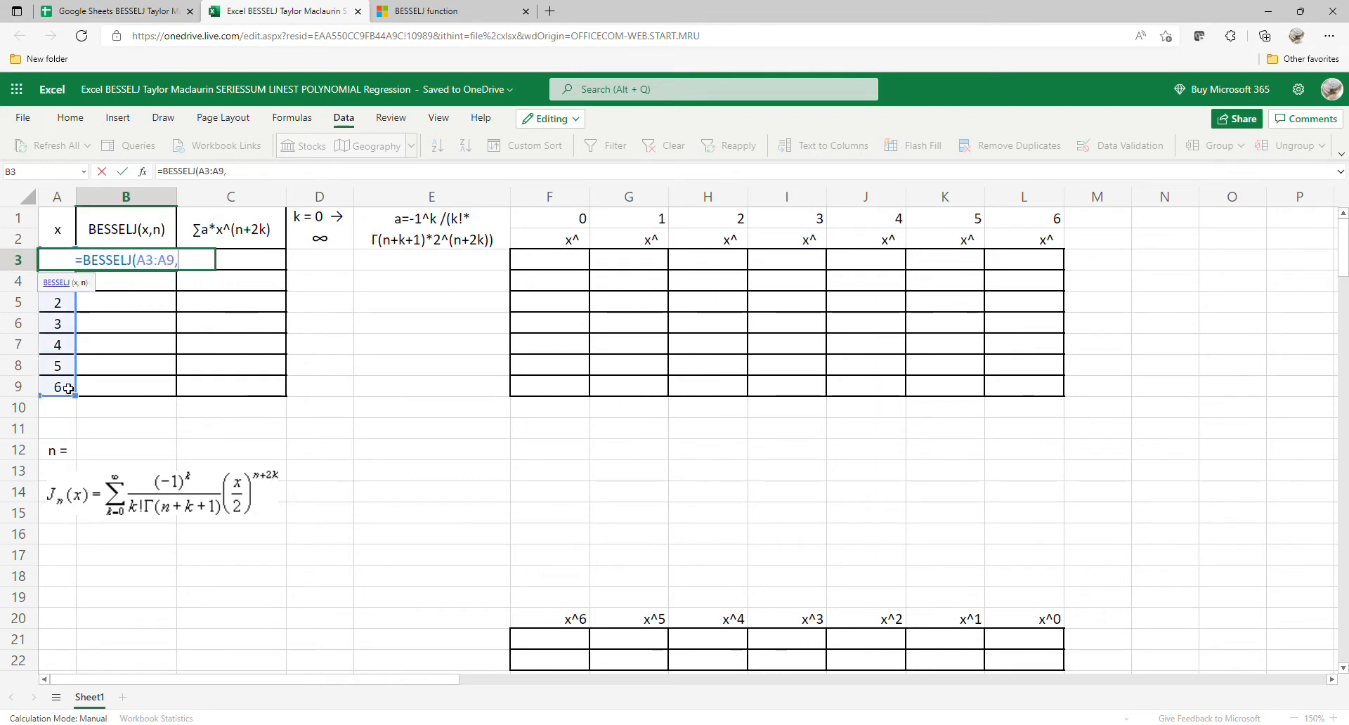
pyautogui.click(163, 460)
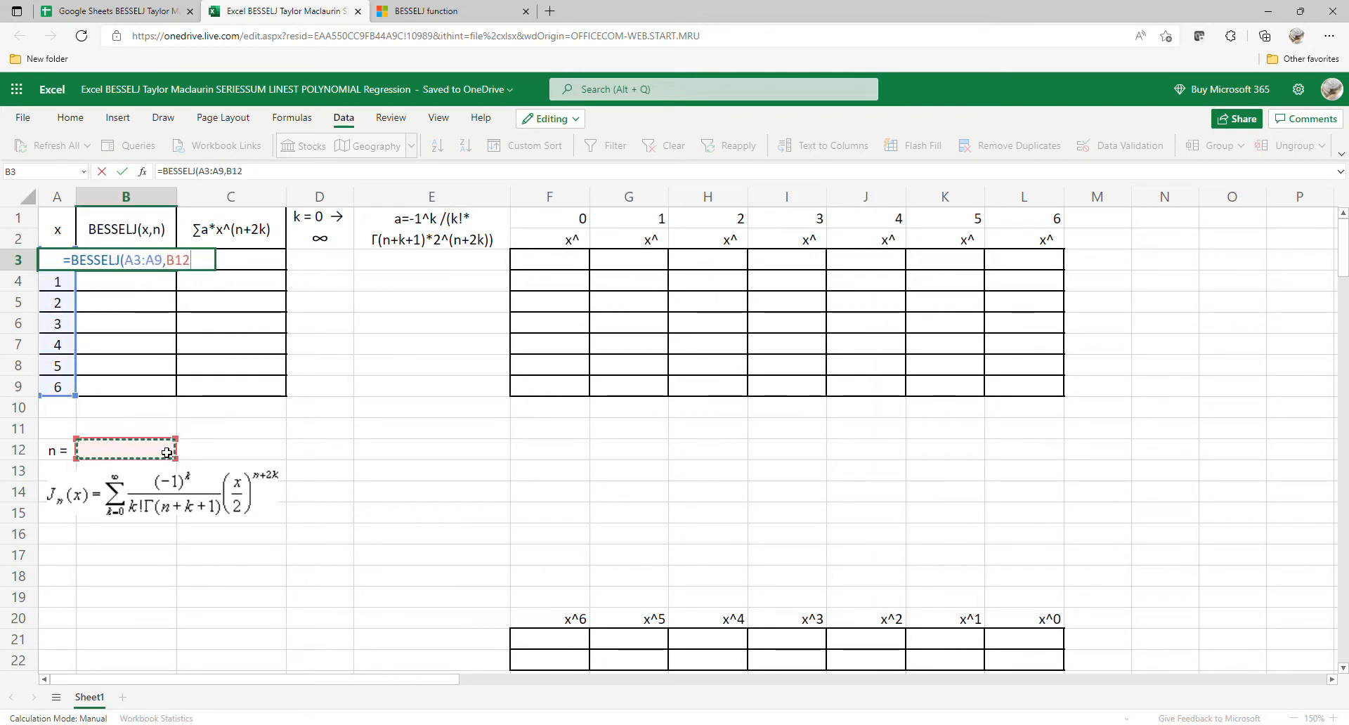
pyautogui.press('Return')
# Step: Add list data validation with the items 0,1,2 to cell B12 for n
pyautogui.click(167, 452)
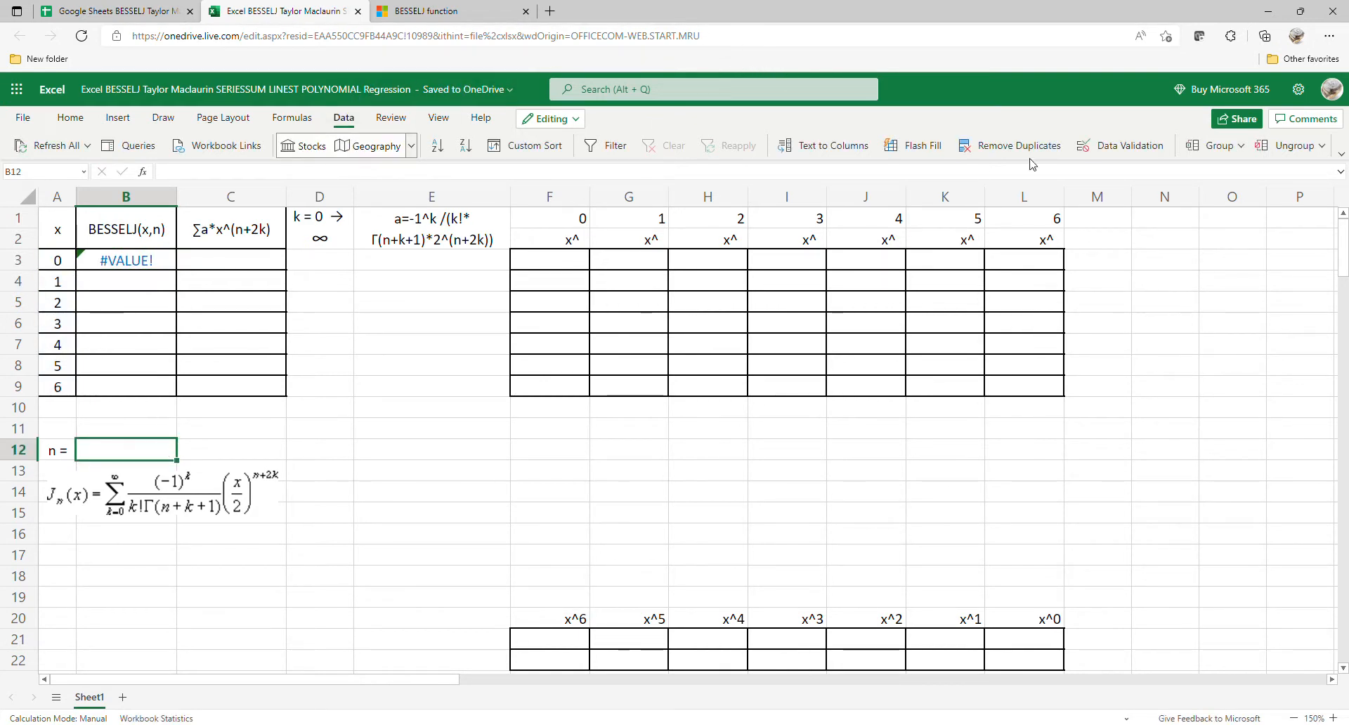
pyautogui.click(1097, 146)
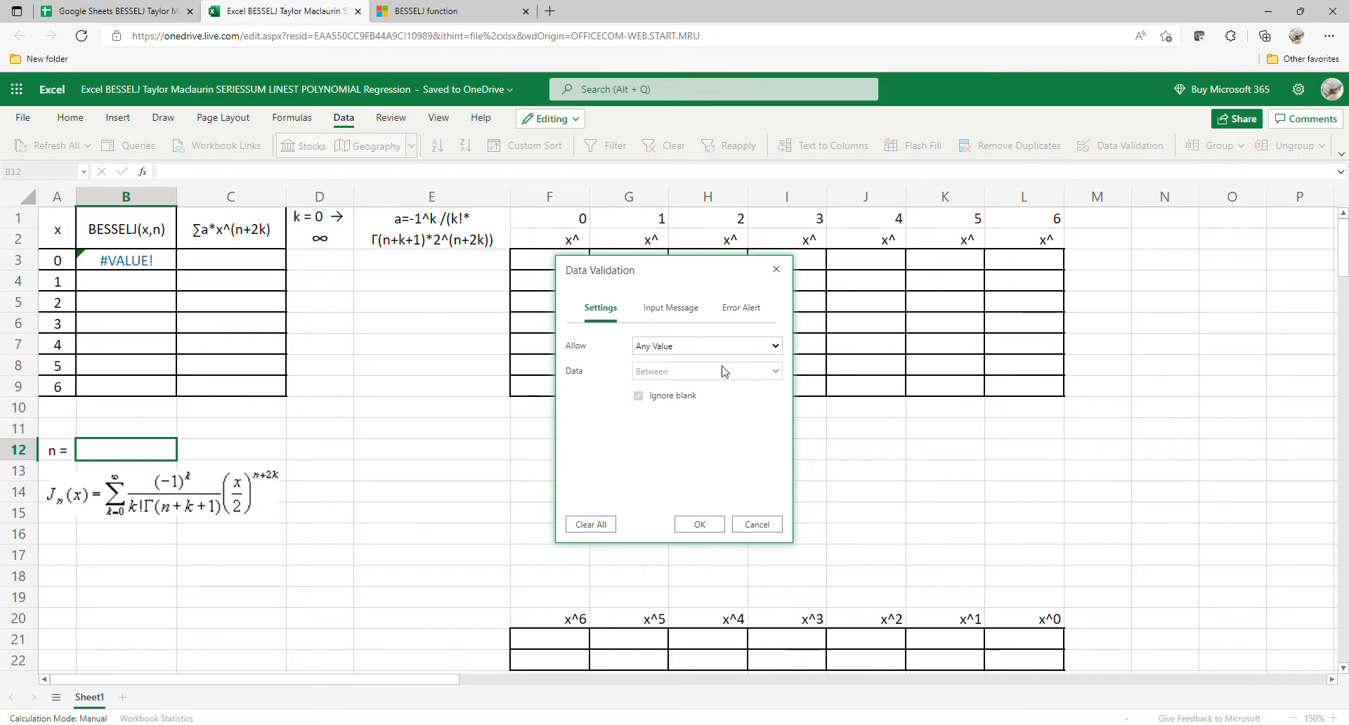
pyautogui.click(700, 401)
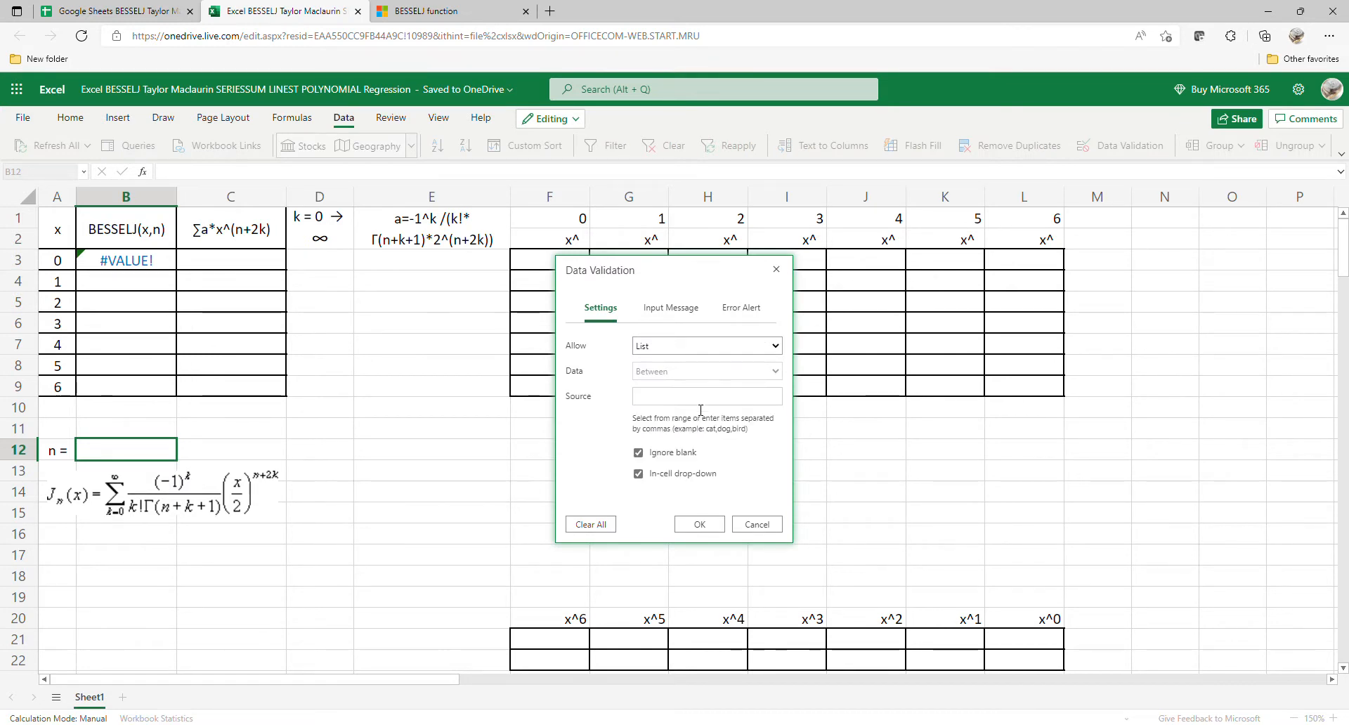
pyautogui.click(700, 397)
pyautogui.write('0,1,2')
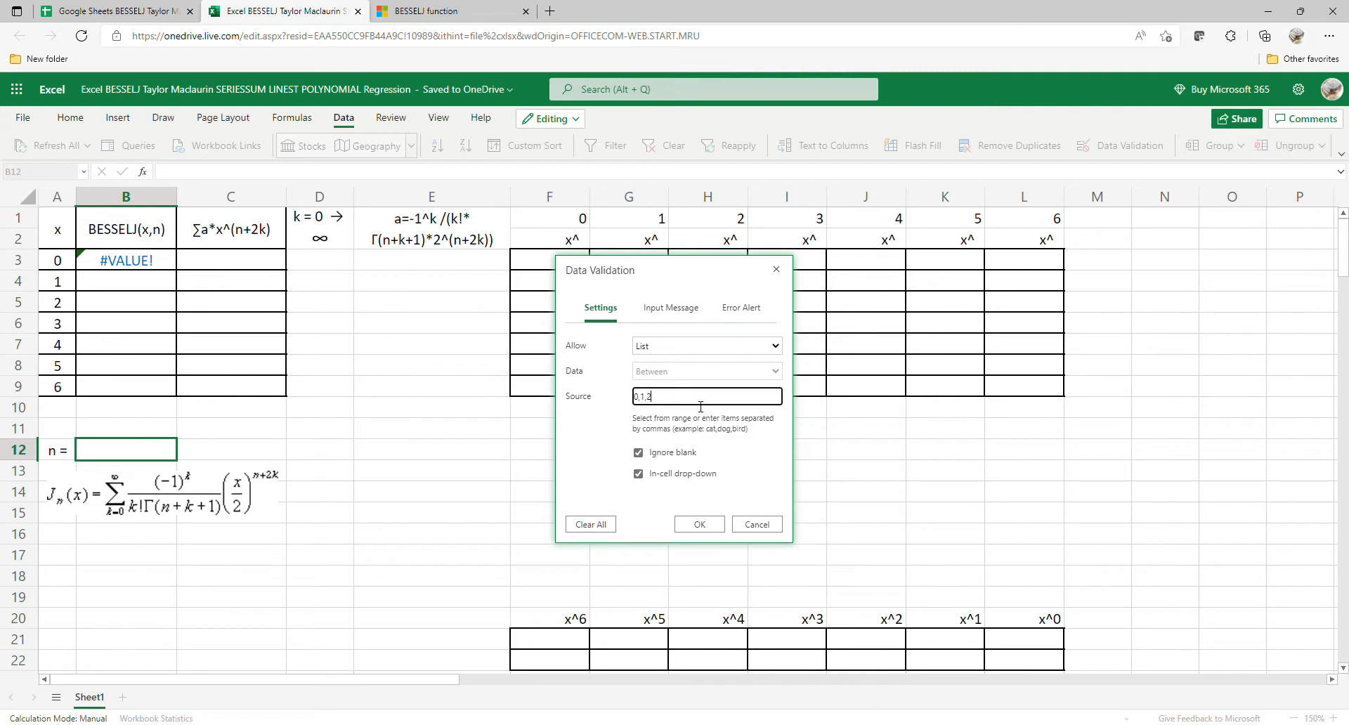
pyautogui.click(717, 528)
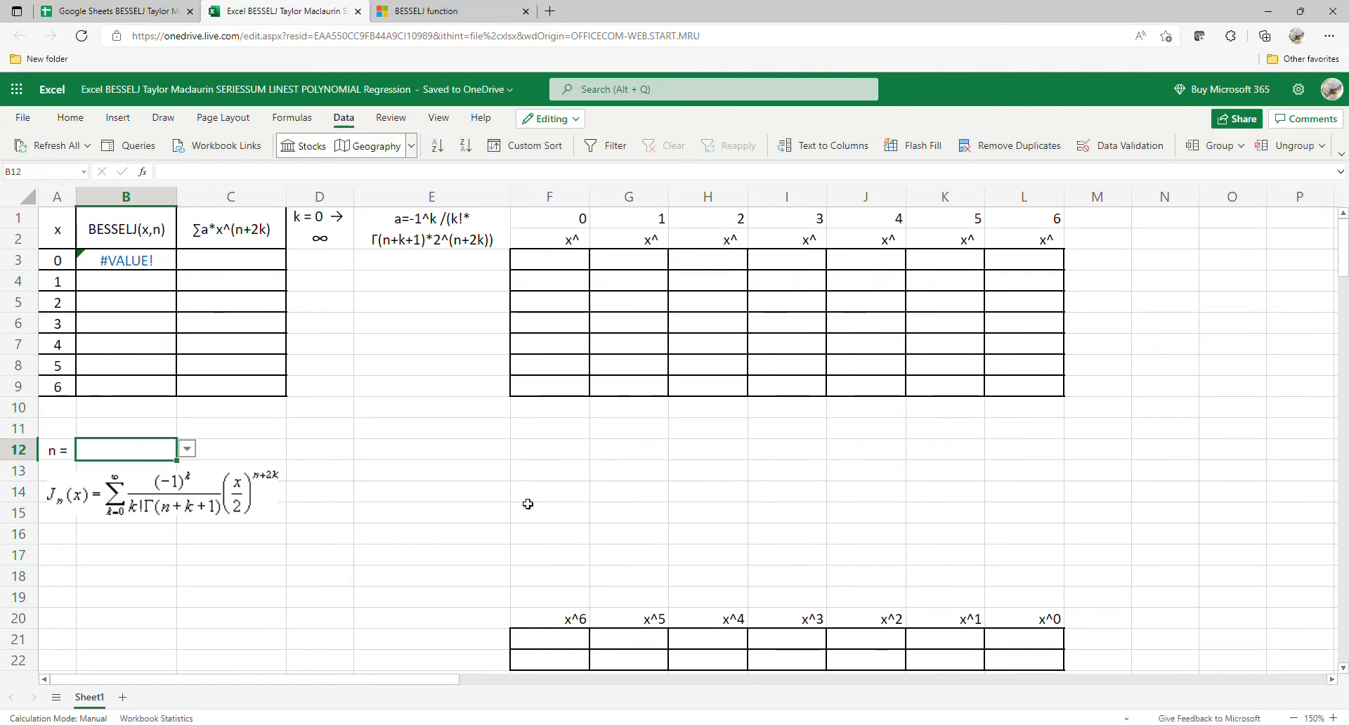
# Step: Try 0 for n in B12, set it to 1 from the list, and move the formula picture slightly down to rows 14–16
pyautogui.click(188, 451)
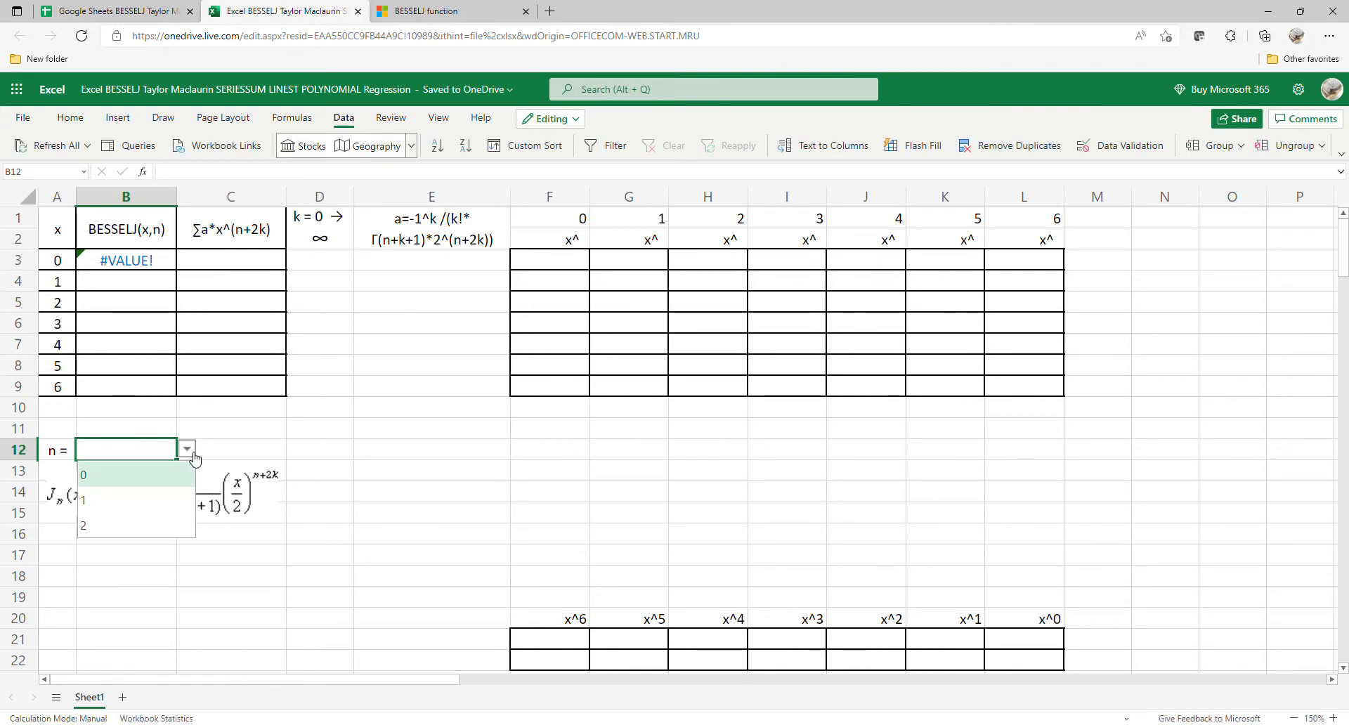
pyautogui.click(141, 476)
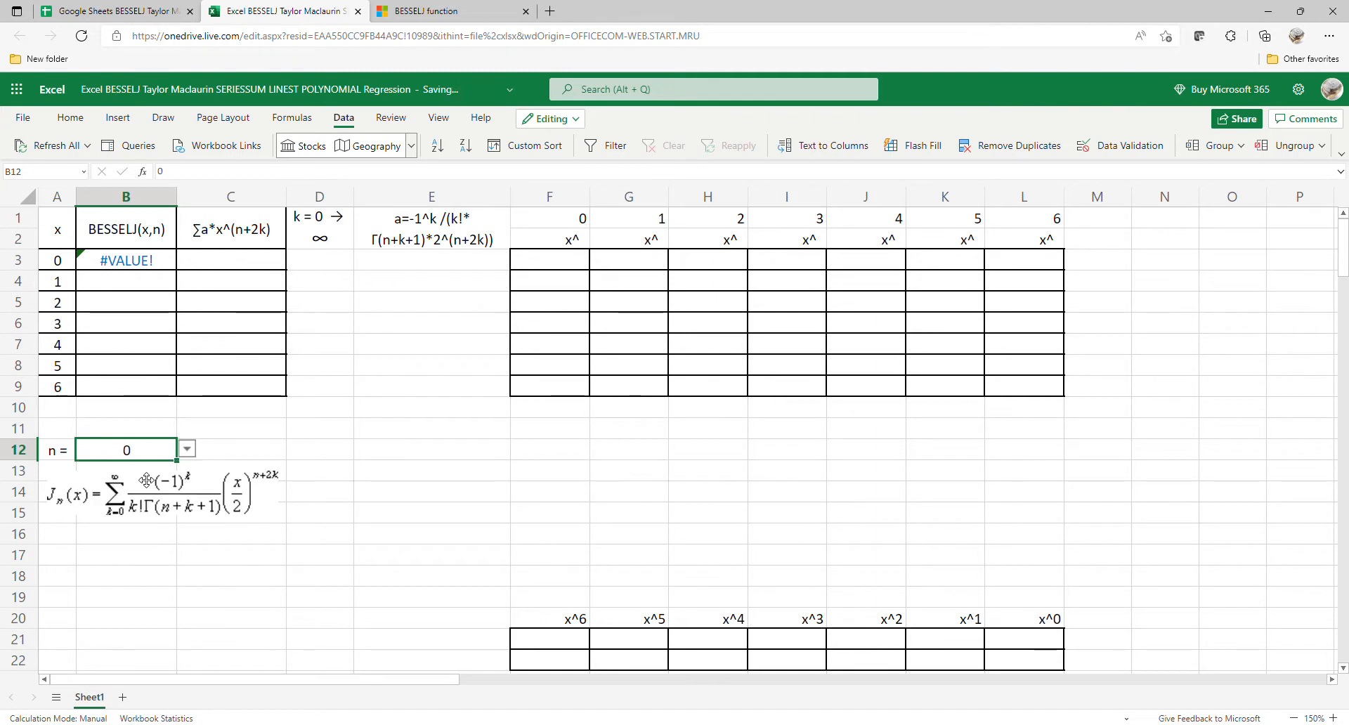
pyautogui.click(189, 450)
pyautogui.click(142, 503)
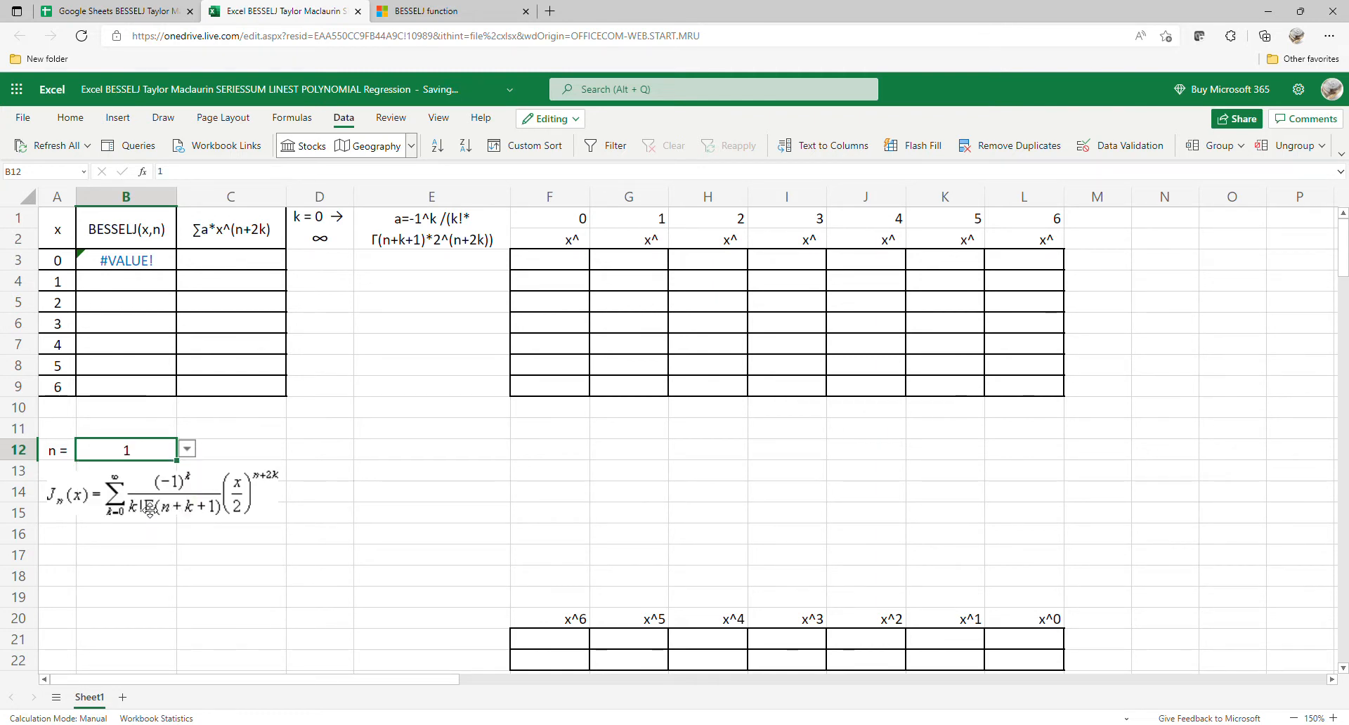
pyautogui.click(147, 514)
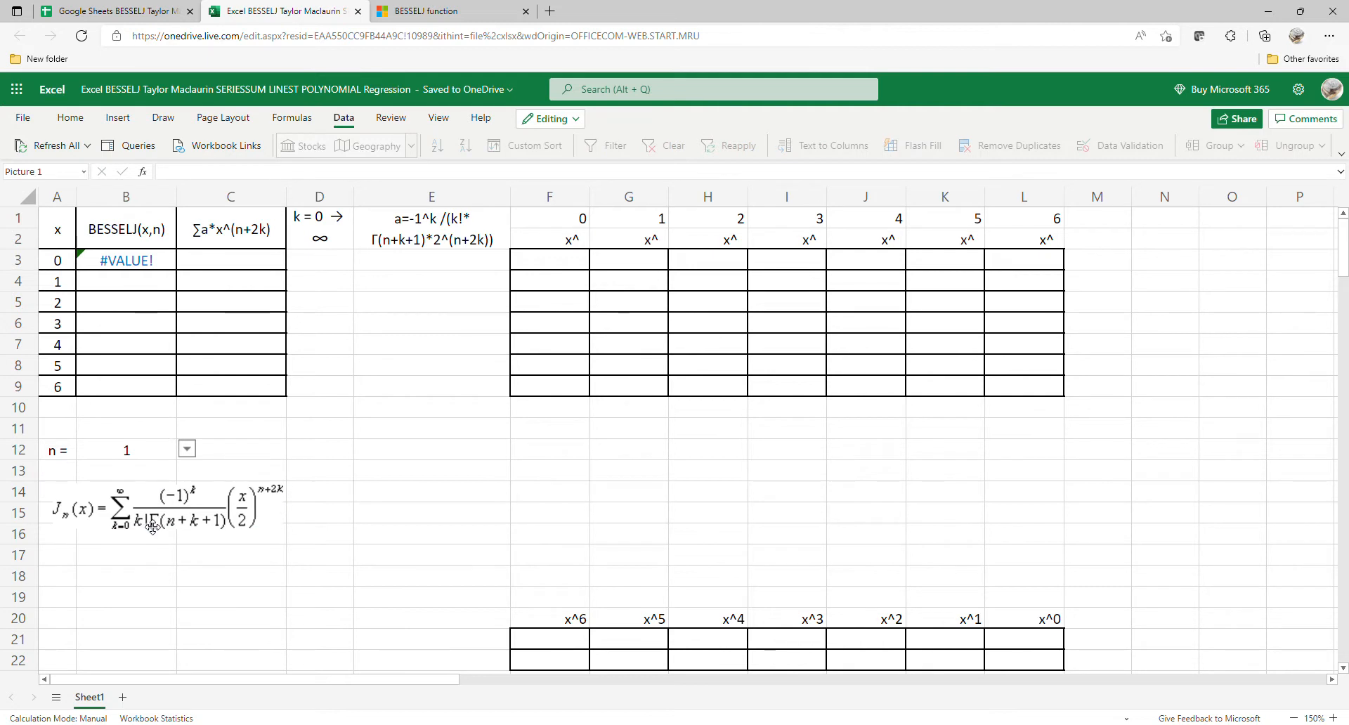
# Step: Change the formula in B3 to =BESSELJ(A3,B$12)
pyautogui.click(156, 266)
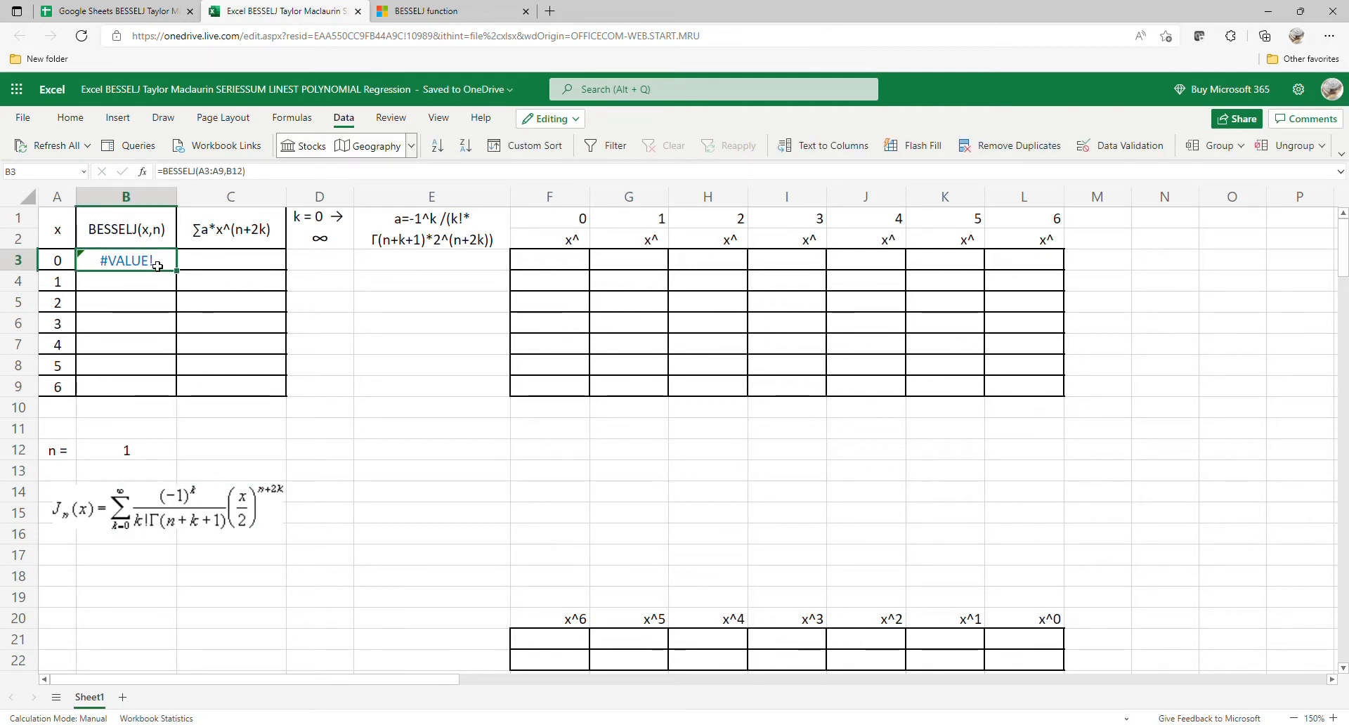
pyautogui.click(228, 172)
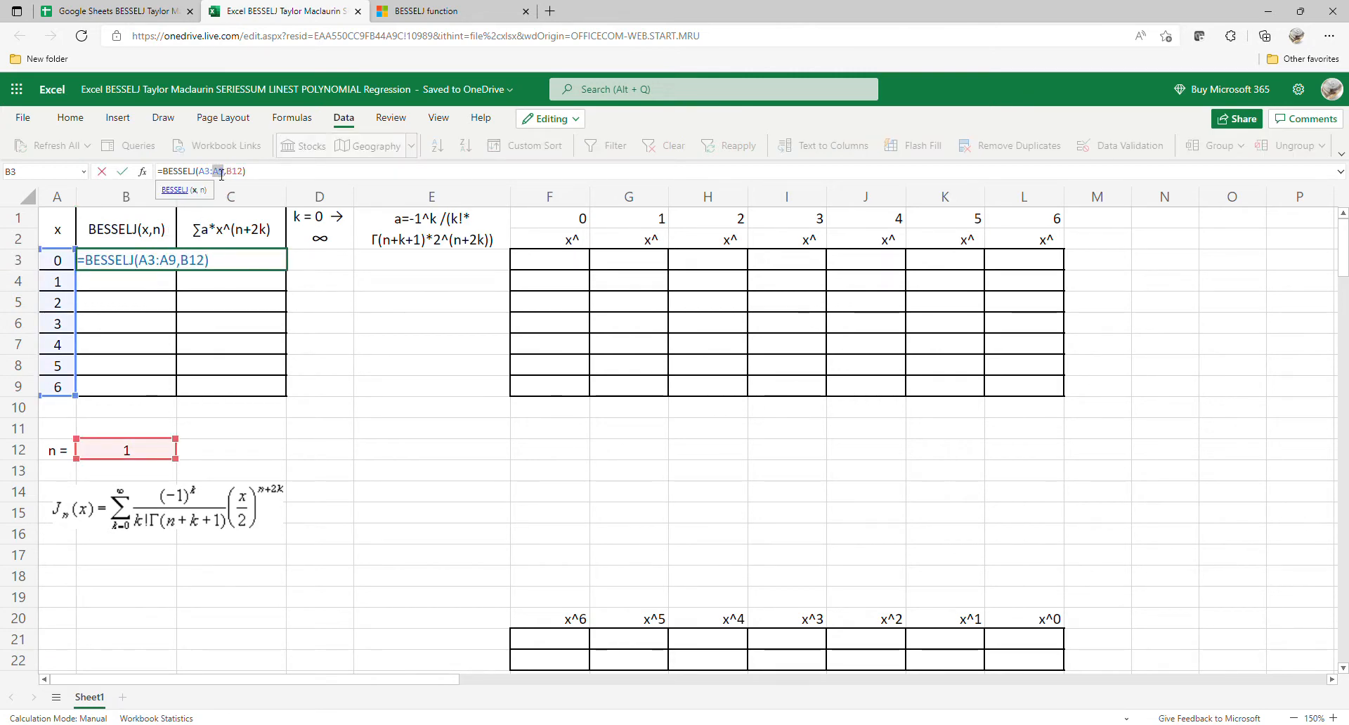
pyautogui.press('BackSpace')
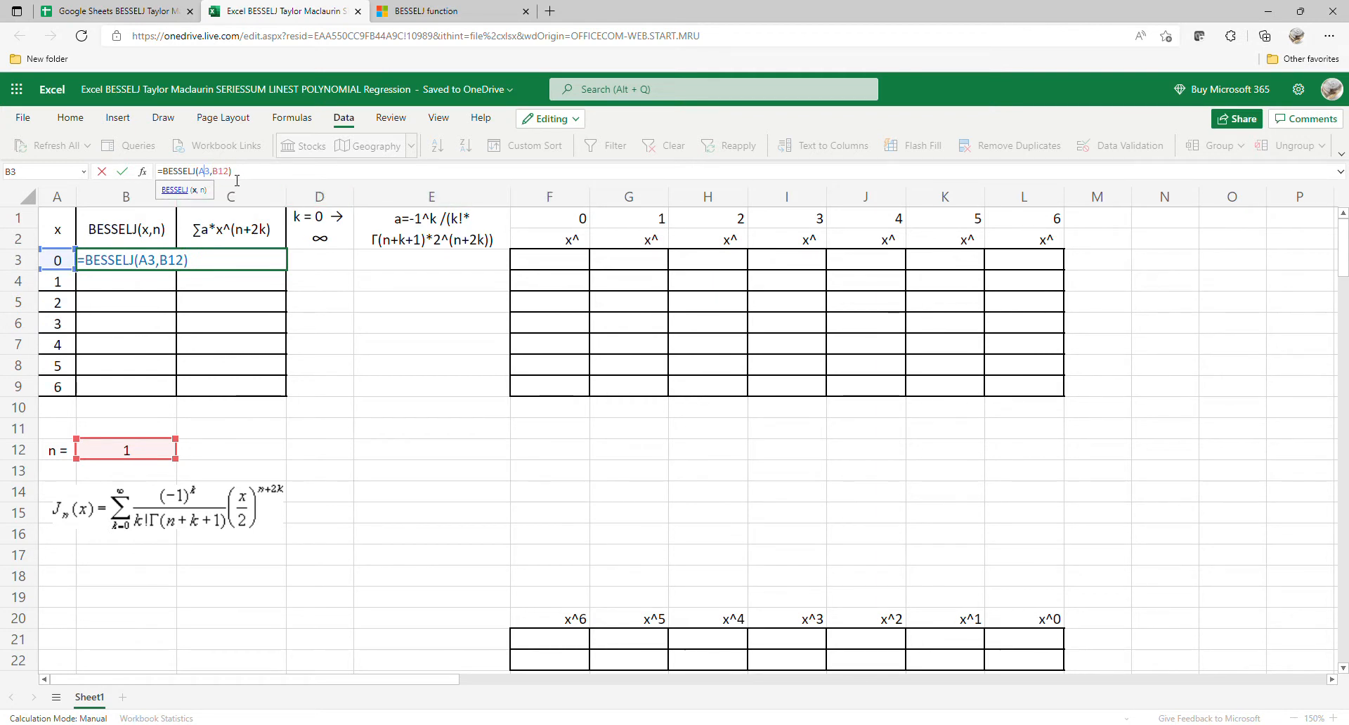
pyautogui.click(219, 173)
pyautogui.write('$')
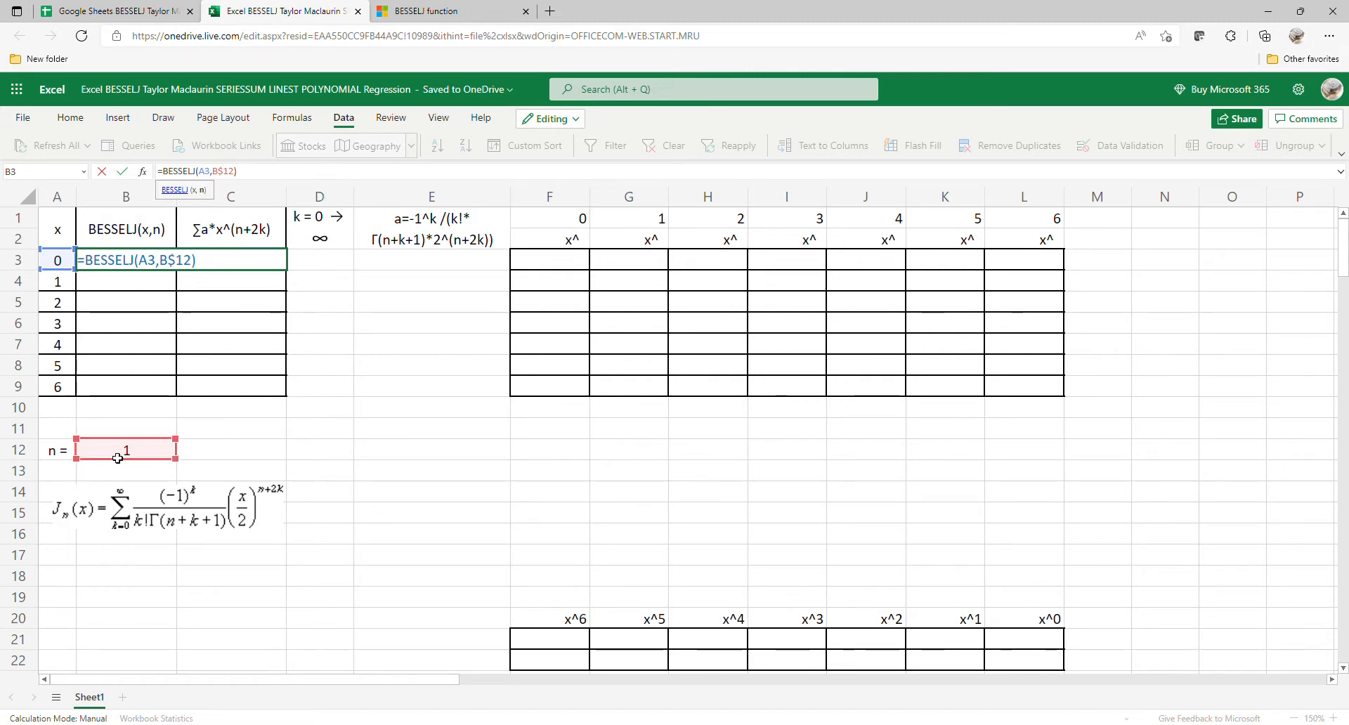
pyautogui.press('Return')
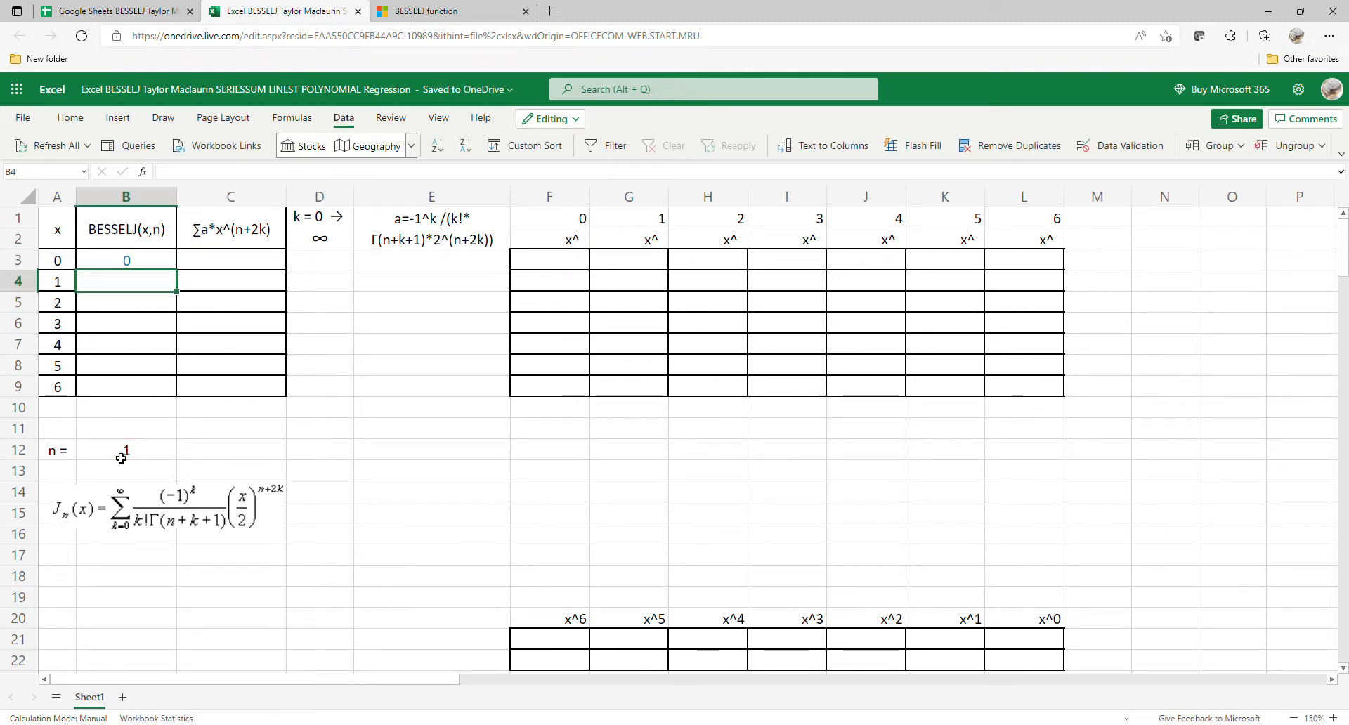
# Step: Fill the BESSELJ formula from B3 down to B9 and reload the workbook page to recalculate it
pyautogui.click(121, 265)
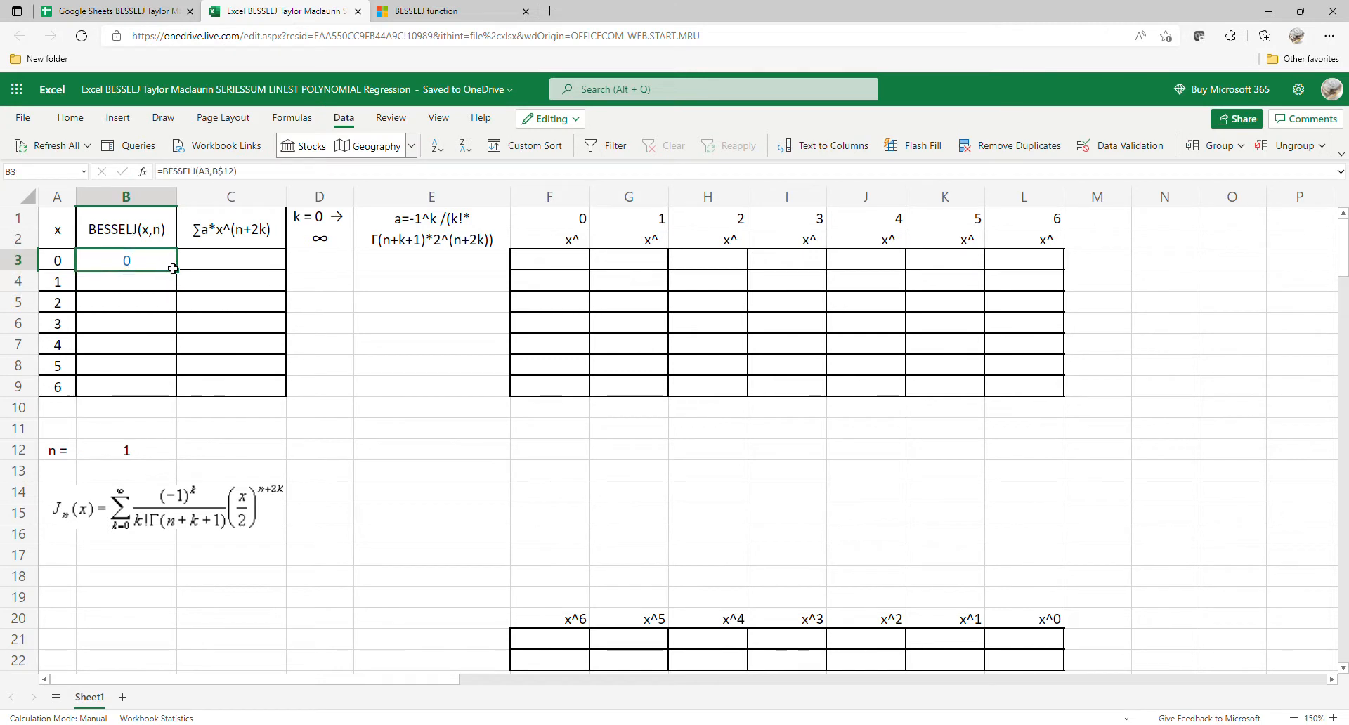
pyautogui.moveTo(181, 278); pyautogui.dragTo(178, 386)
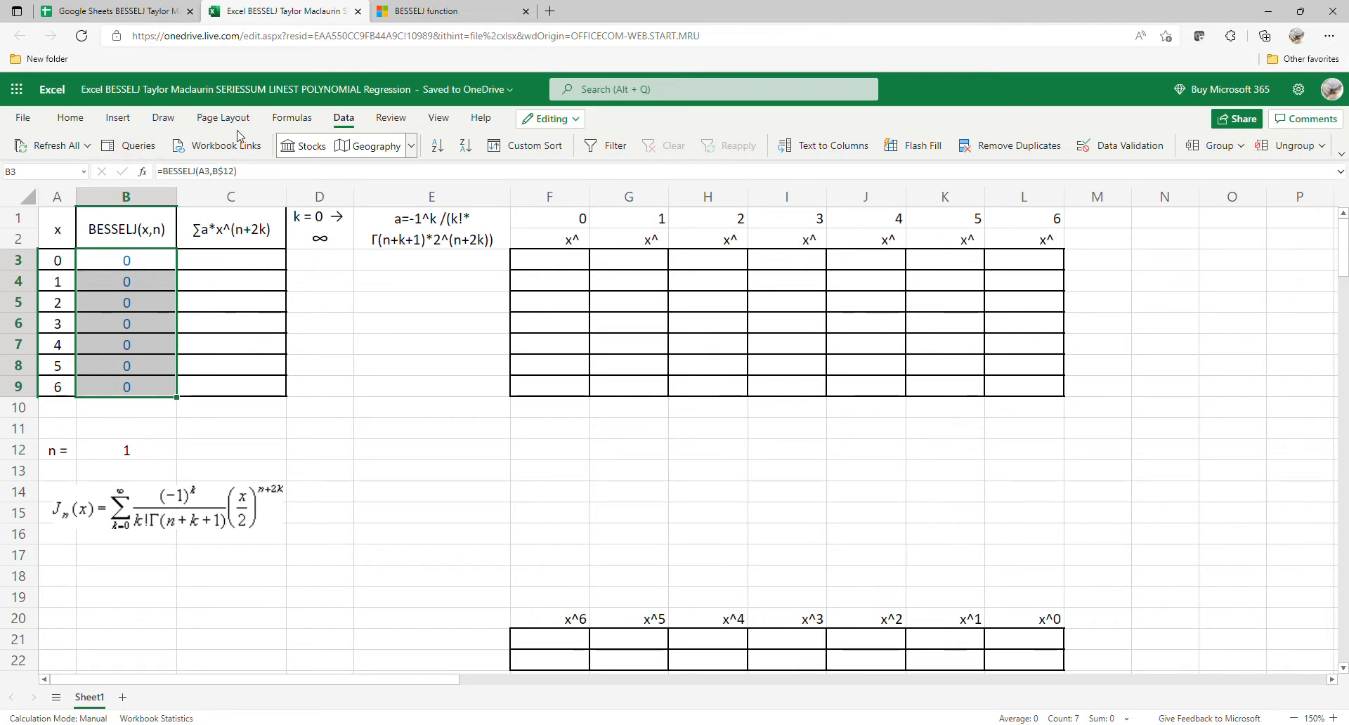
pyautogui.click(82, 36)
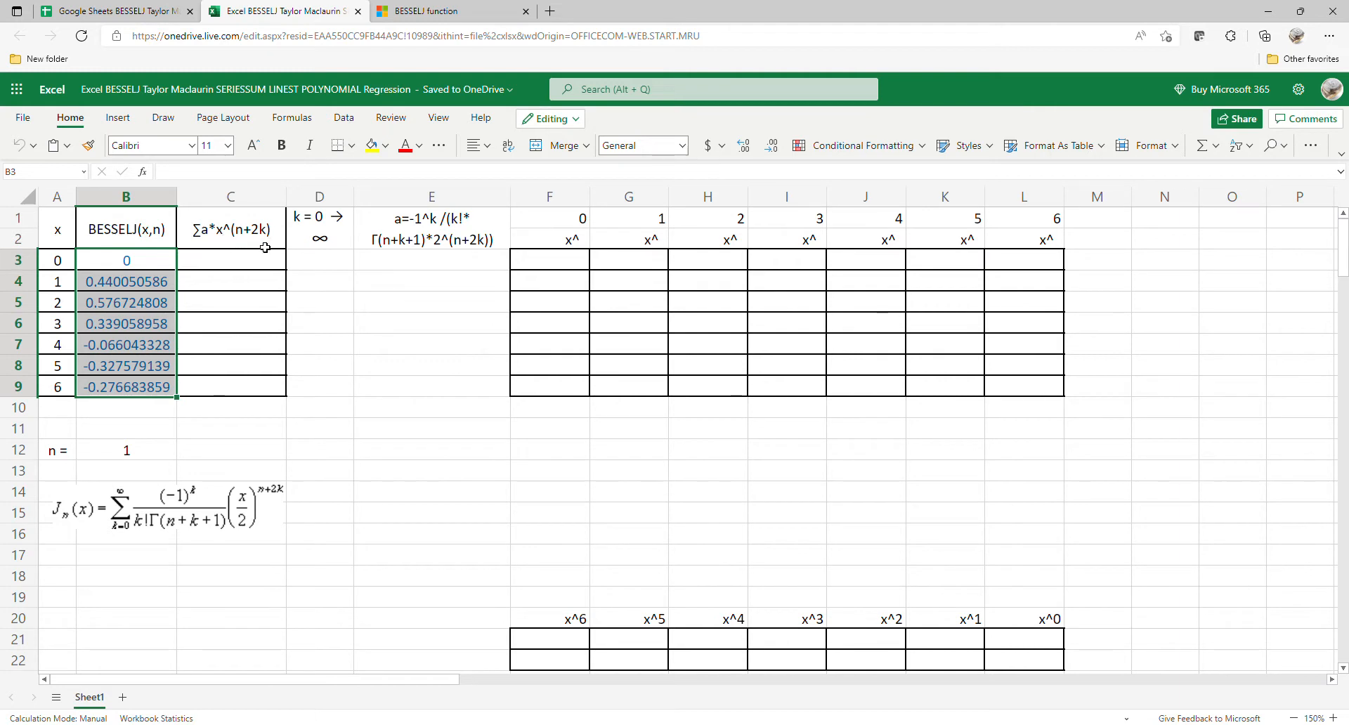
# Step: Fill D3:D22 with the k values 0 to 19, starting from D3
pyautogui.click(304, 268)
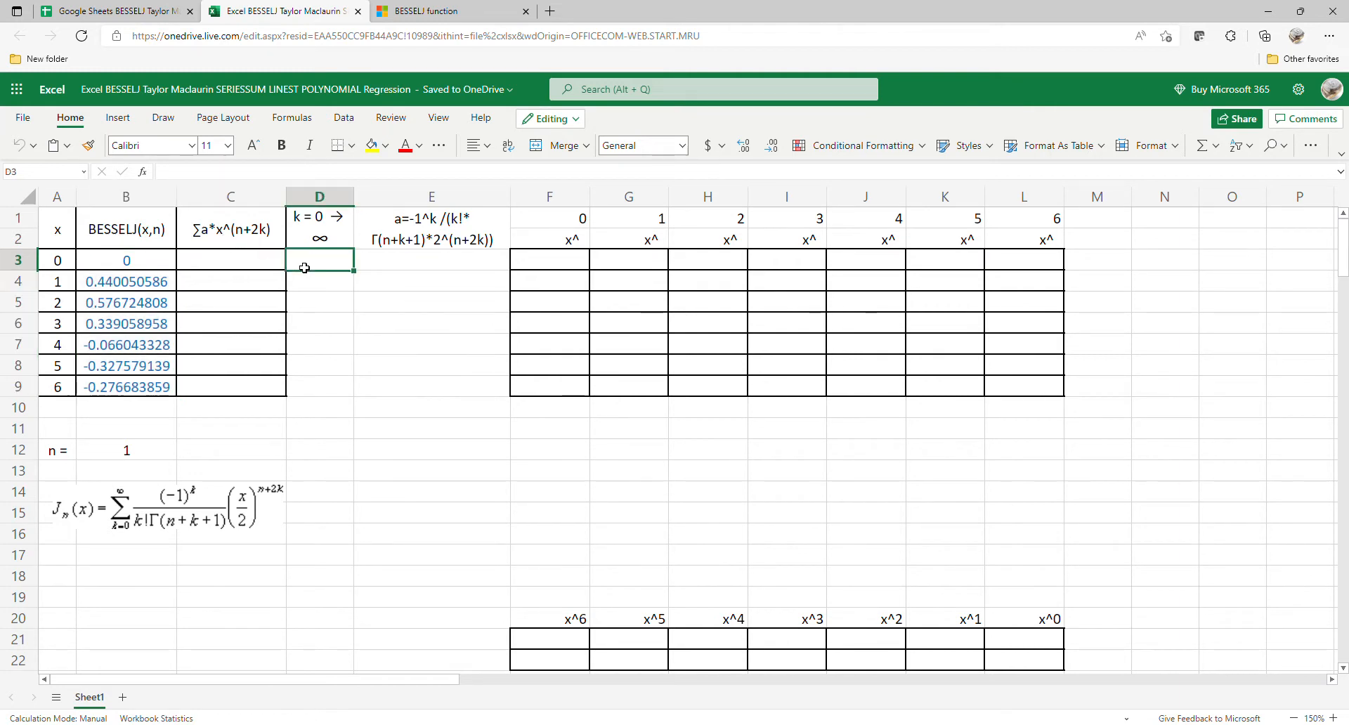
pyautogui.write('0')
pyautogui.press('Return')
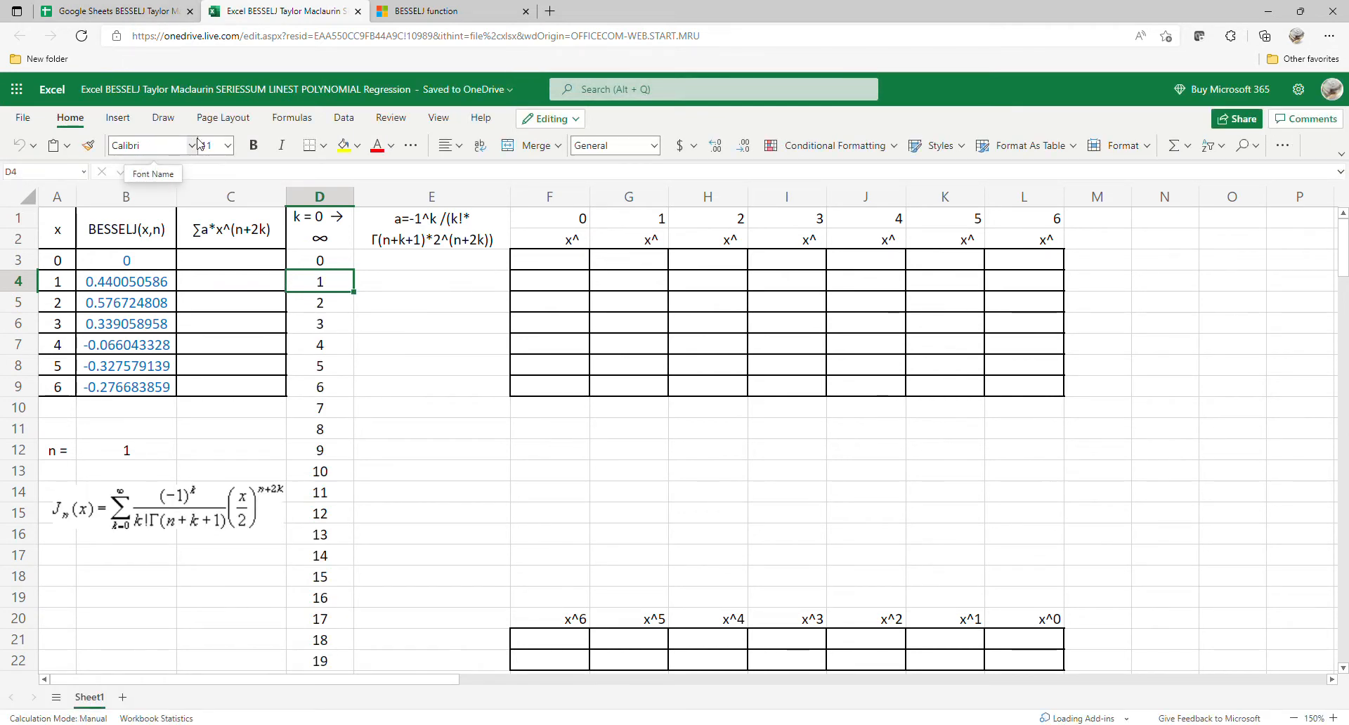
# Step: Begin the coefficient formula in E3 with the sign and factorial terms: =-1^D3:D22/(FACT(D3:D22)*
pyautogui.click(446, 269)
pyautogui.write('=')
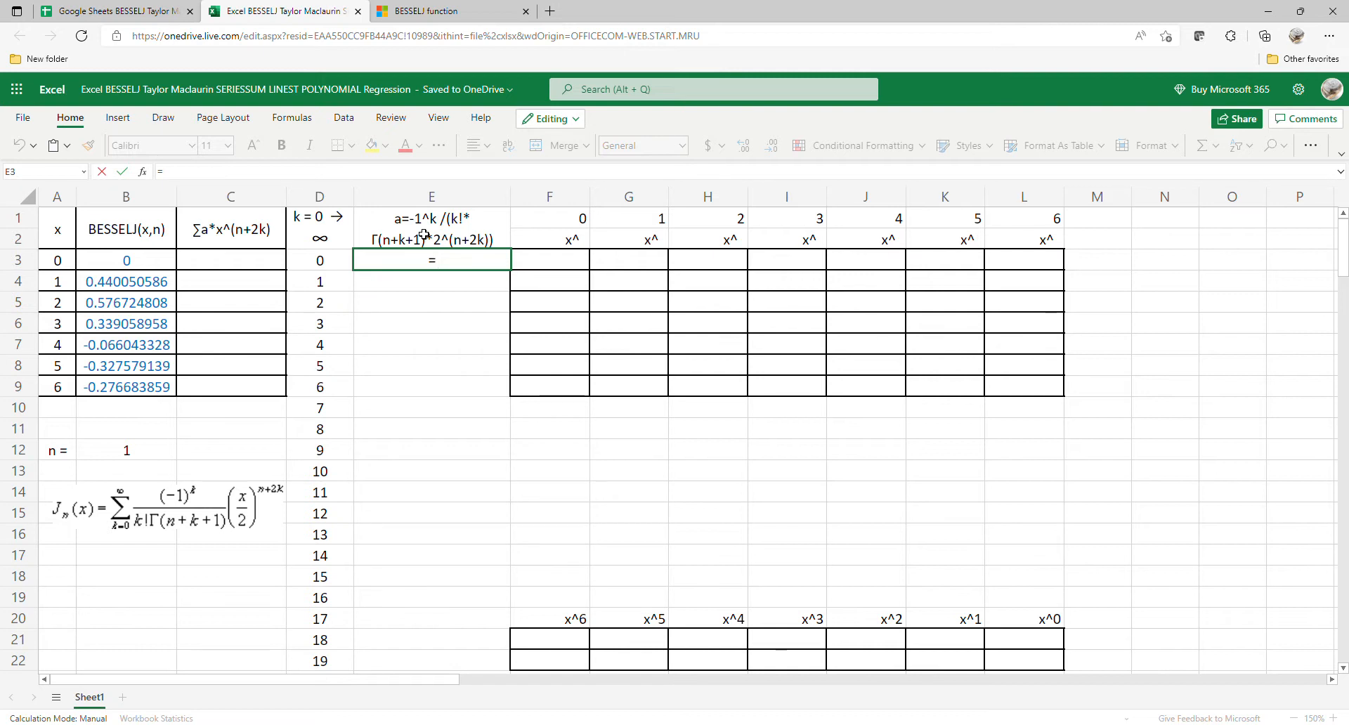
pyautogui.write('-1^')
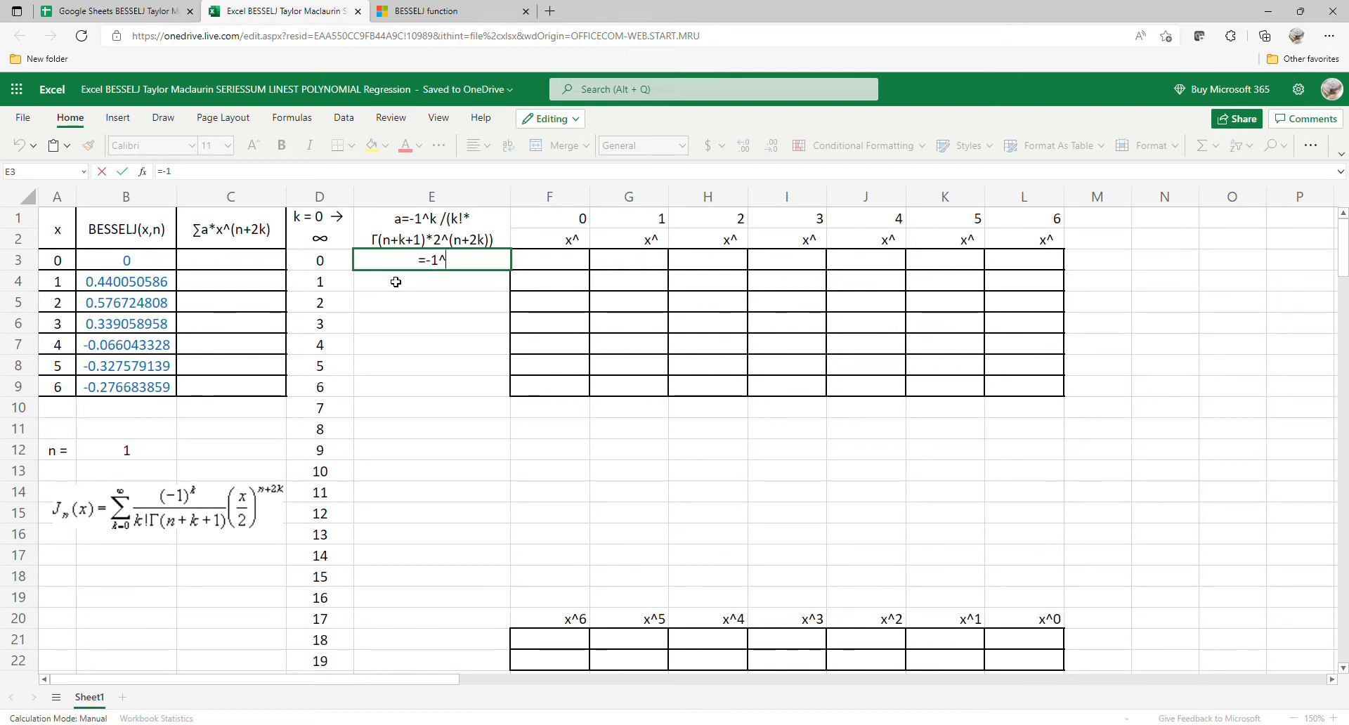
pyautogui.moveTo(337, 261); pyautogui.dragTo(345, 660)
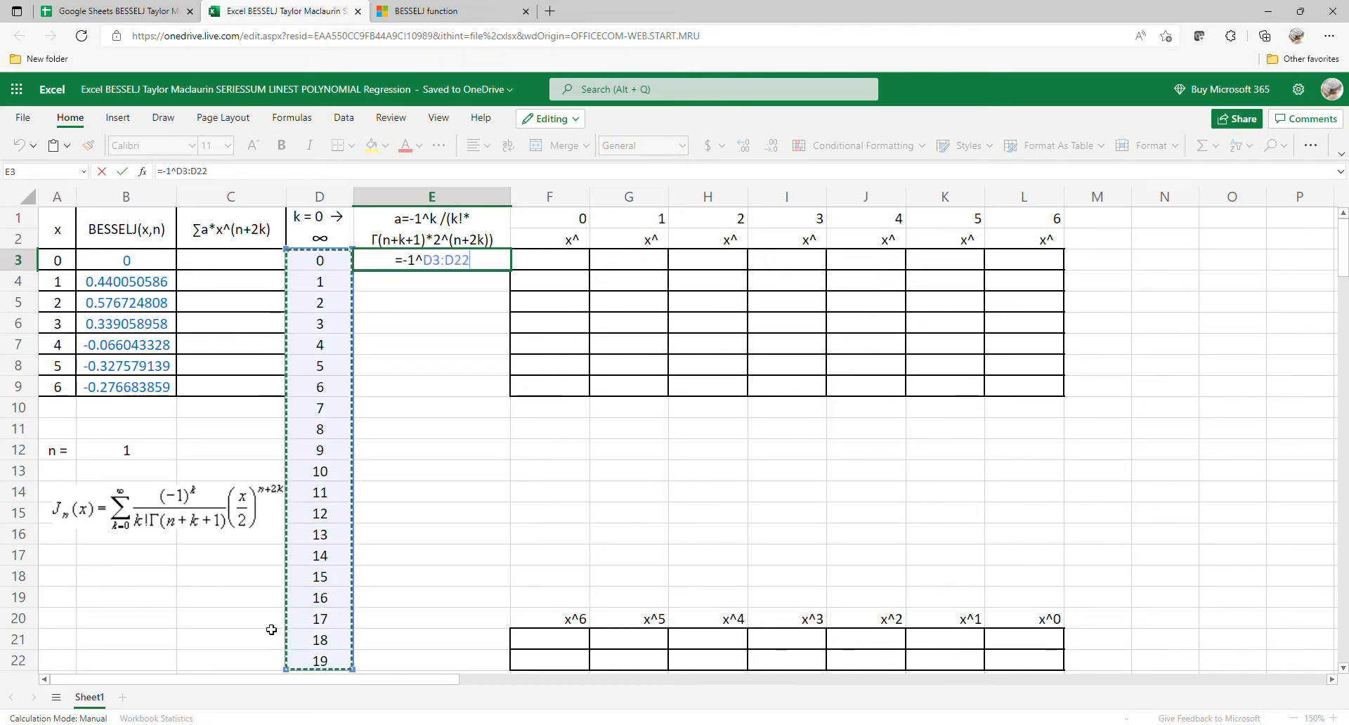
pyautogui.write('/')
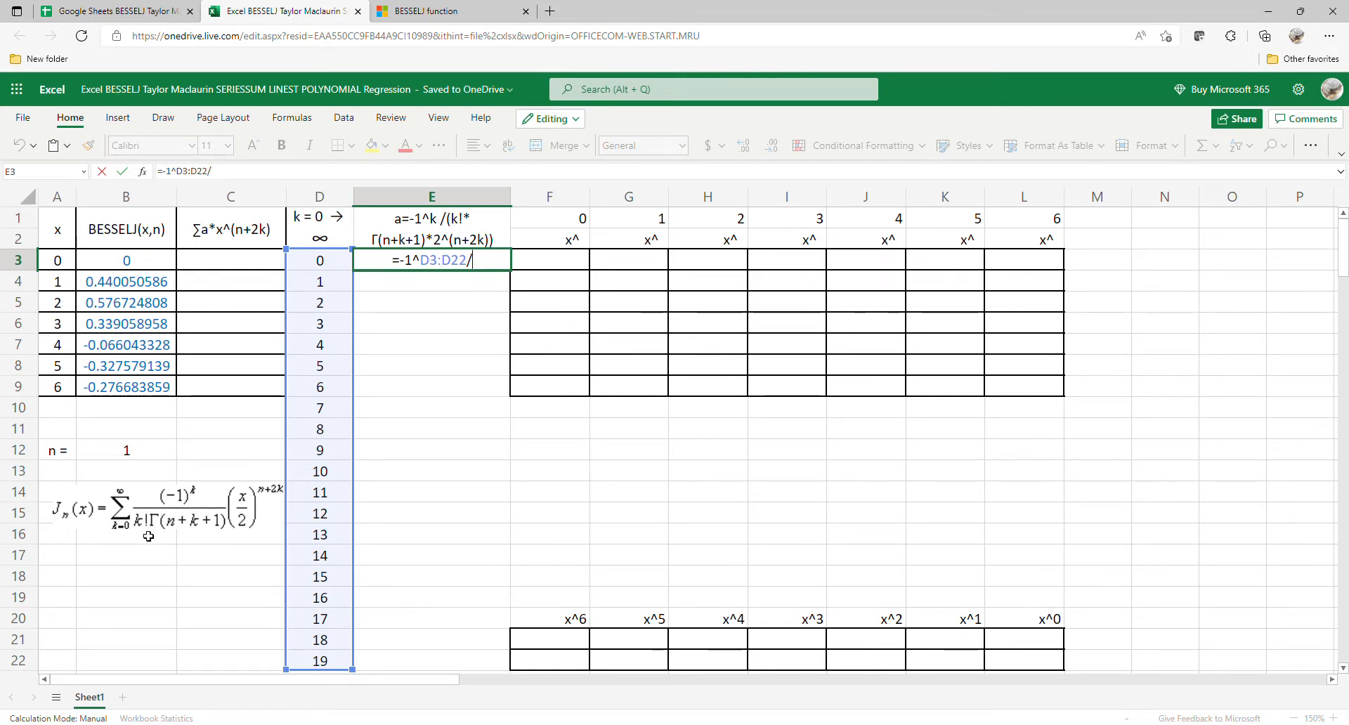
pyautogui.write('(fa')
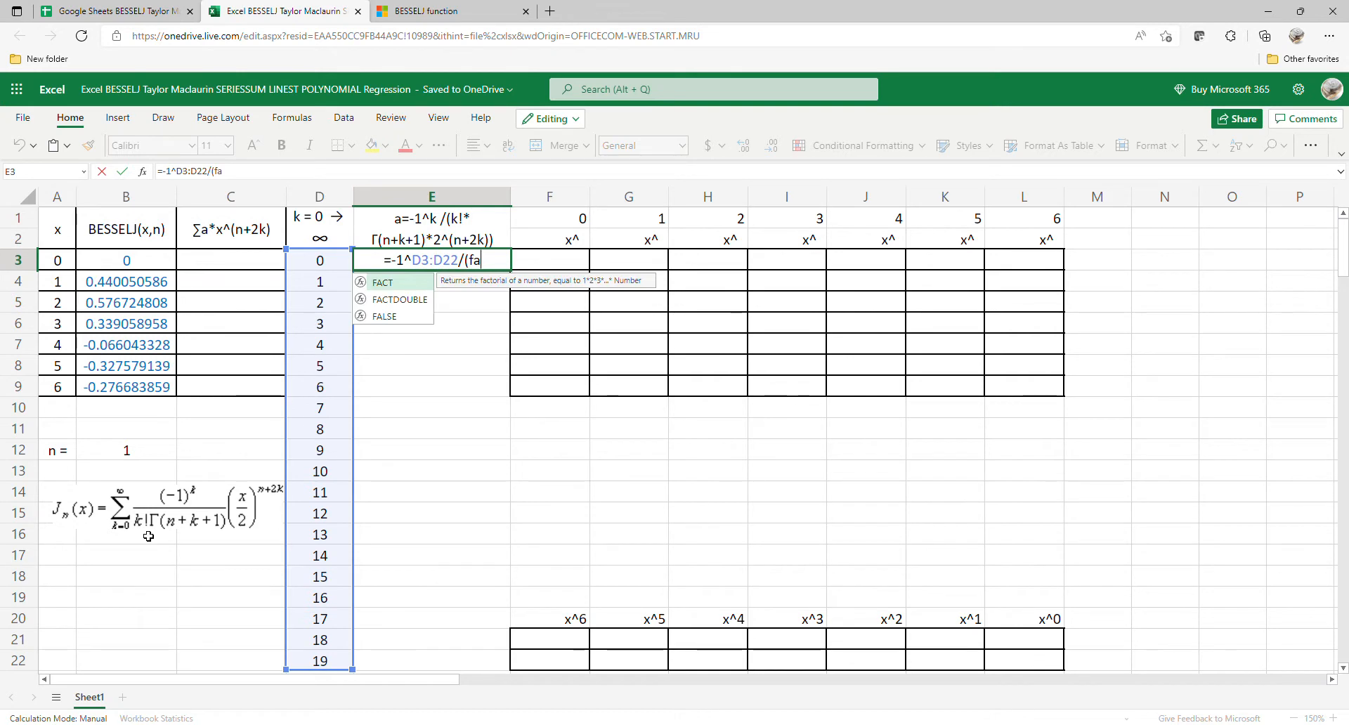
pyautogui.doubleClick(424, 284)
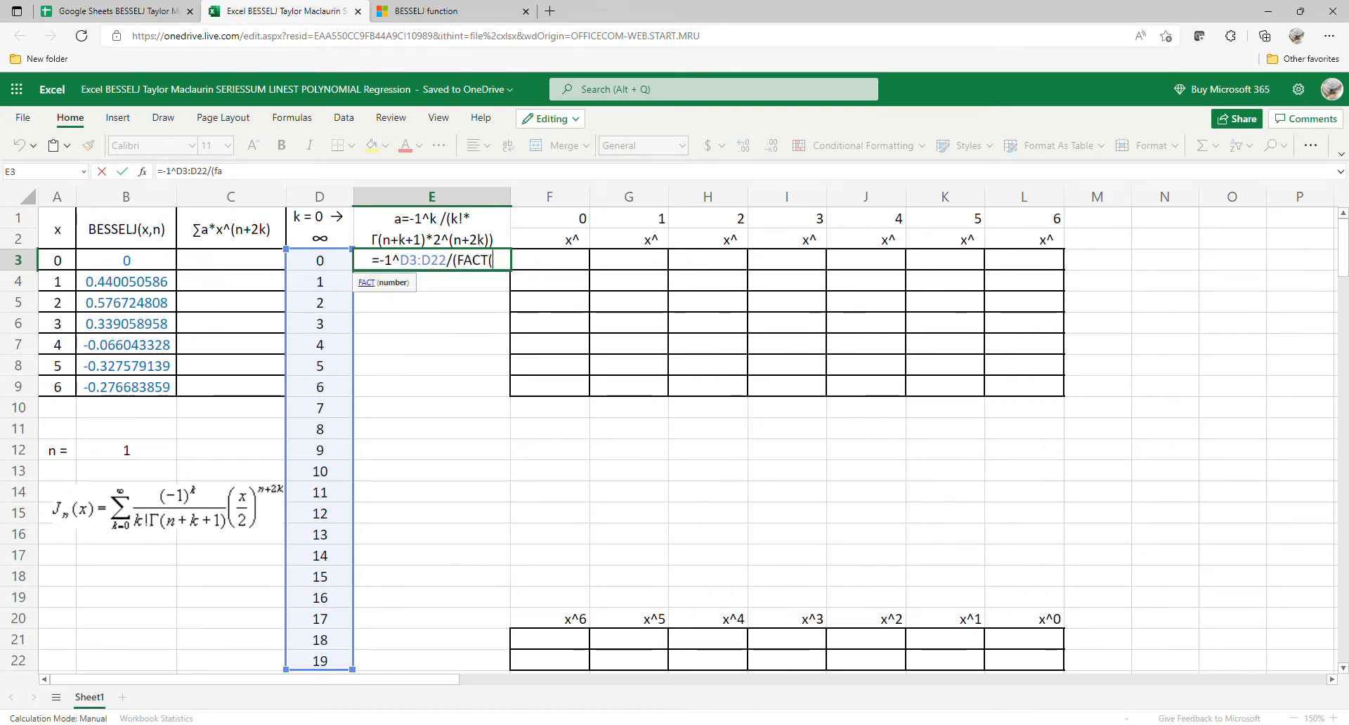
pyautogui.moveTo(325, 264); pyautogui.dragTo(318, 667)
pyautogui.write(')*')
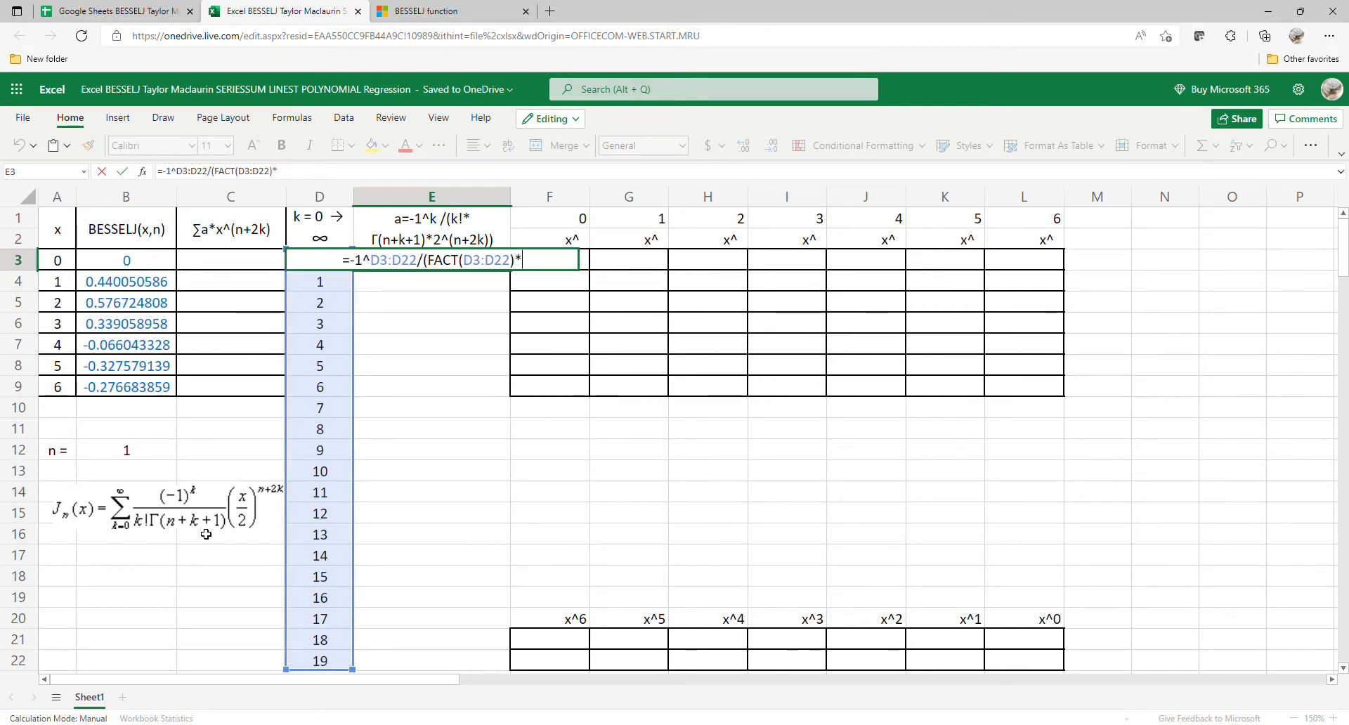
pyautogui.write('ga')
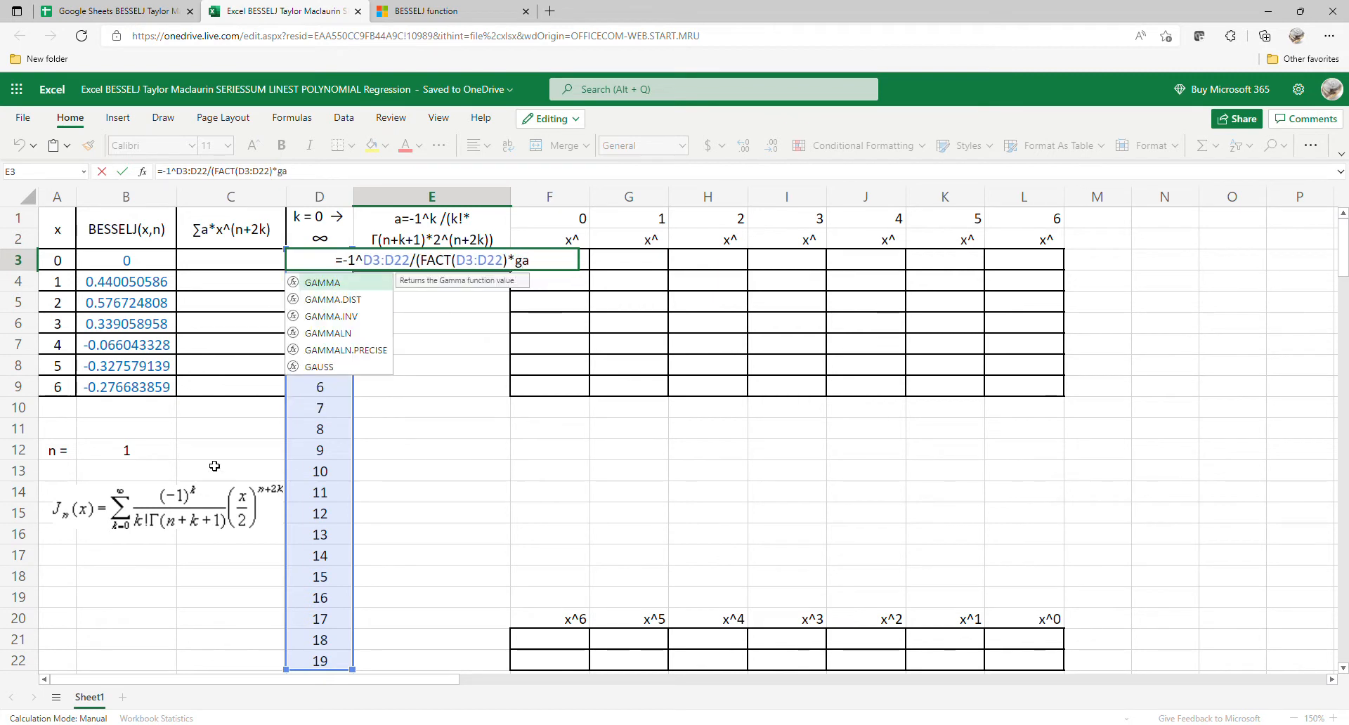
# Step: Extend the E3 formula with the gamma term GAMMA(B12+D3:D22+1)
pyautogui.doubleClick(334, 283)
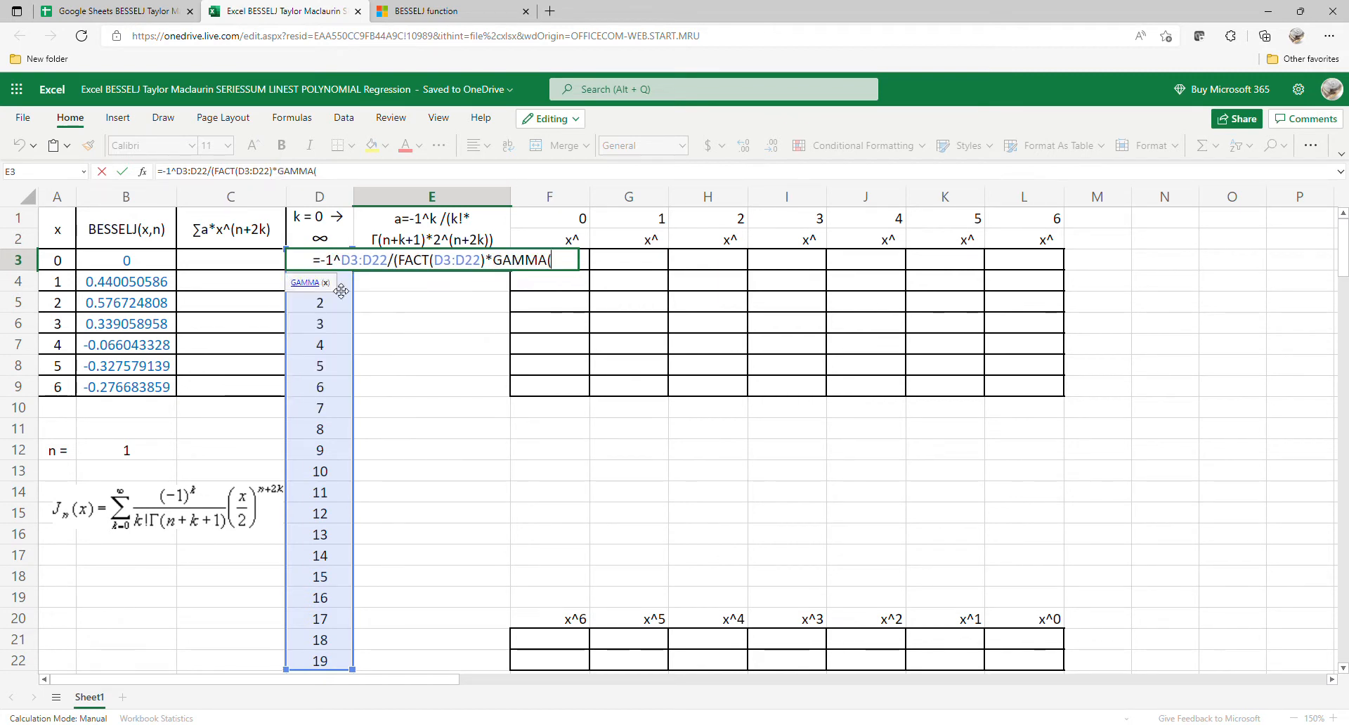
pyautogui.click(107, 454)
pyautogui.write('+')
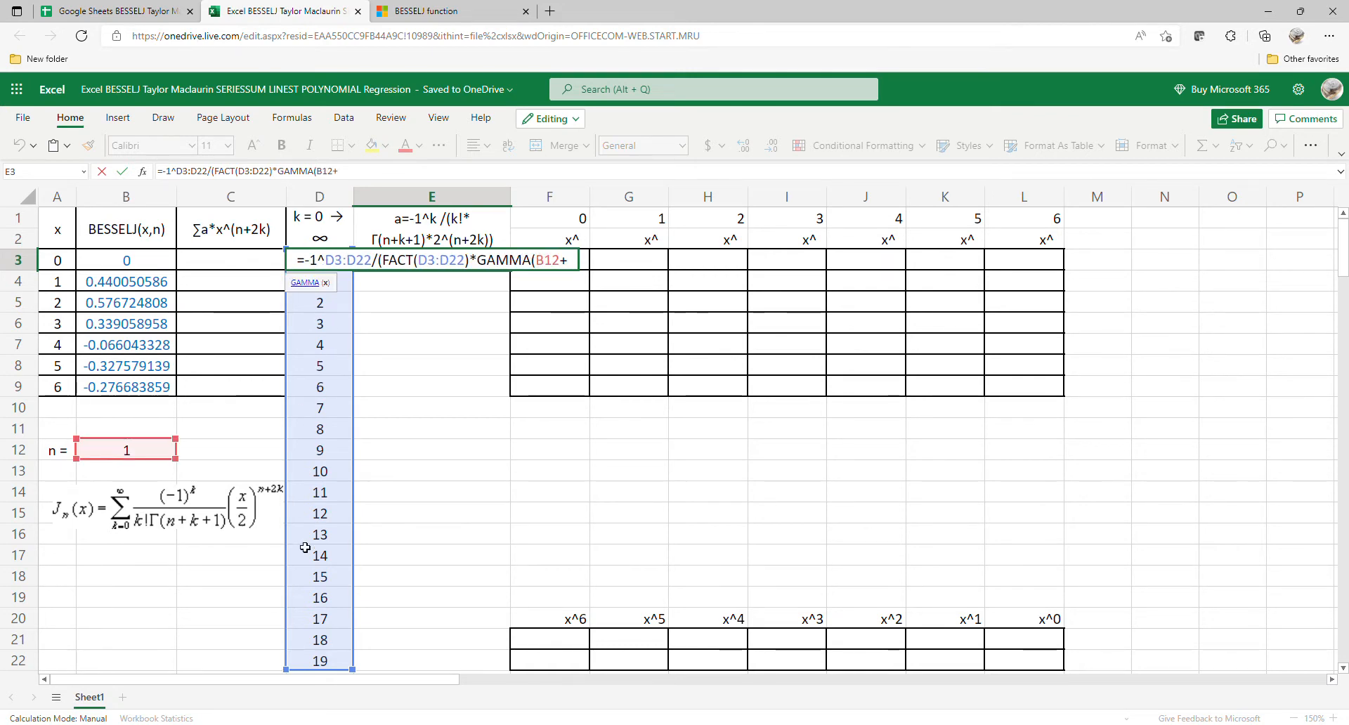
pyautogui.moveTo(316, 662); pyautogui.dragTo(345, 262)
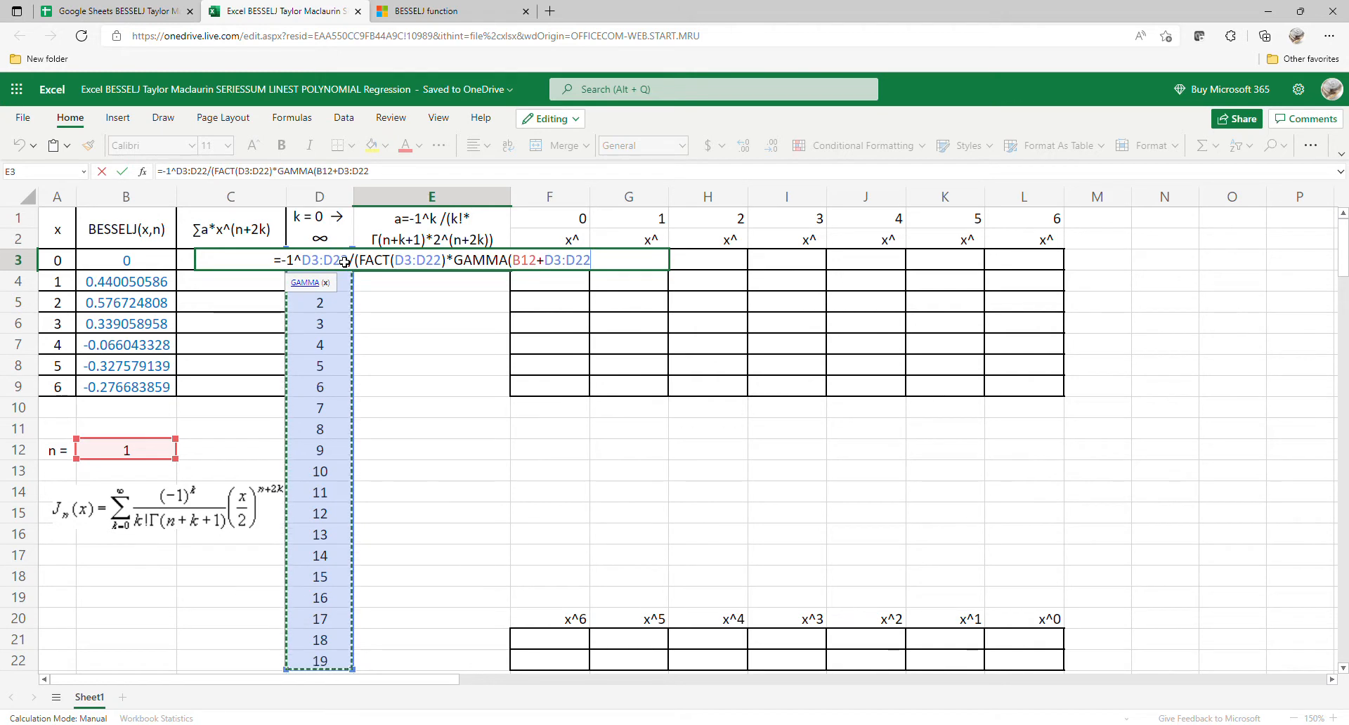
pyautogui.write('+1')
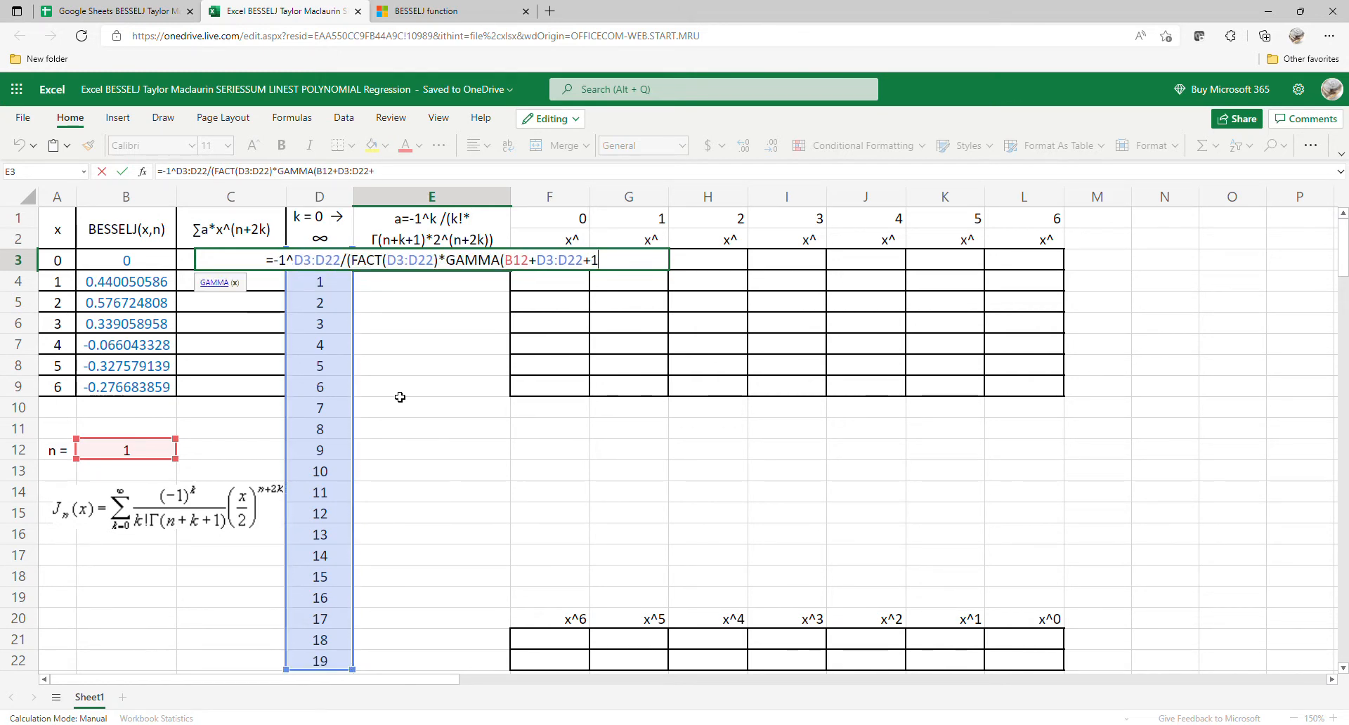
pyautogui.write(')')
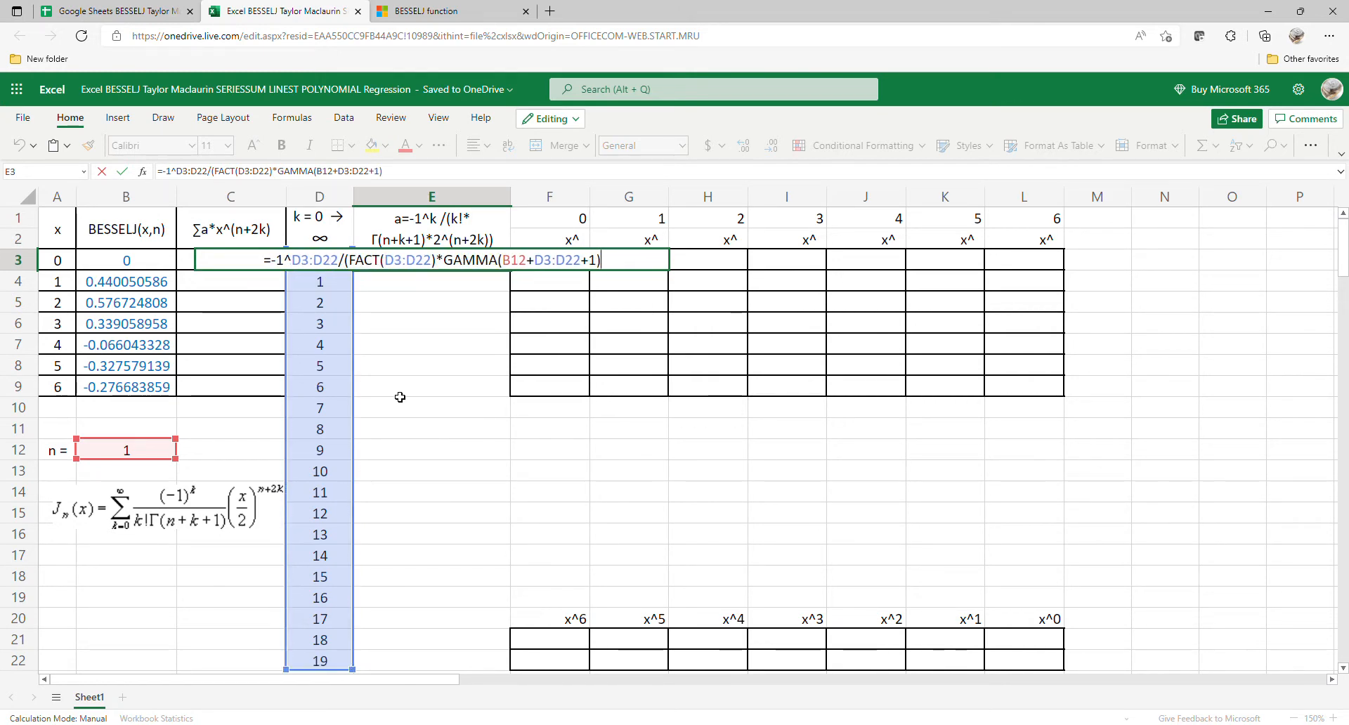
pyautogui.write('*')
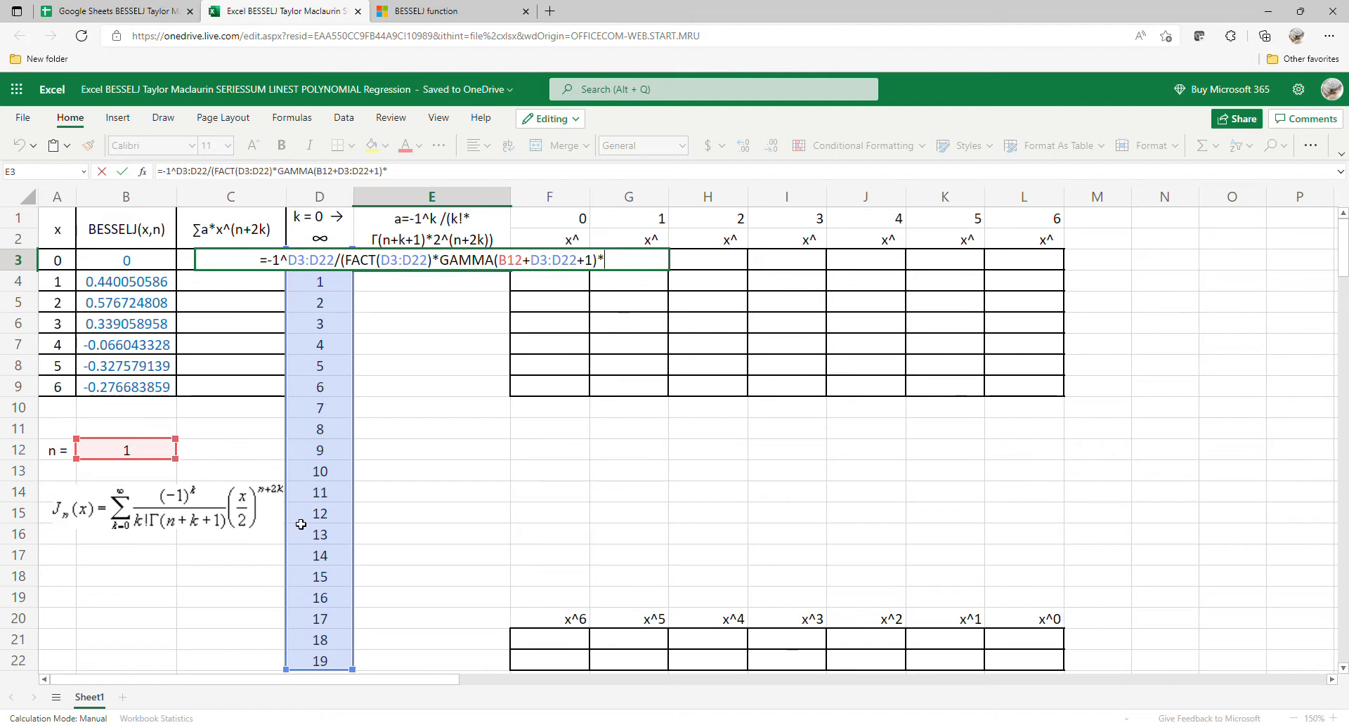
pyautogui.write('2^')
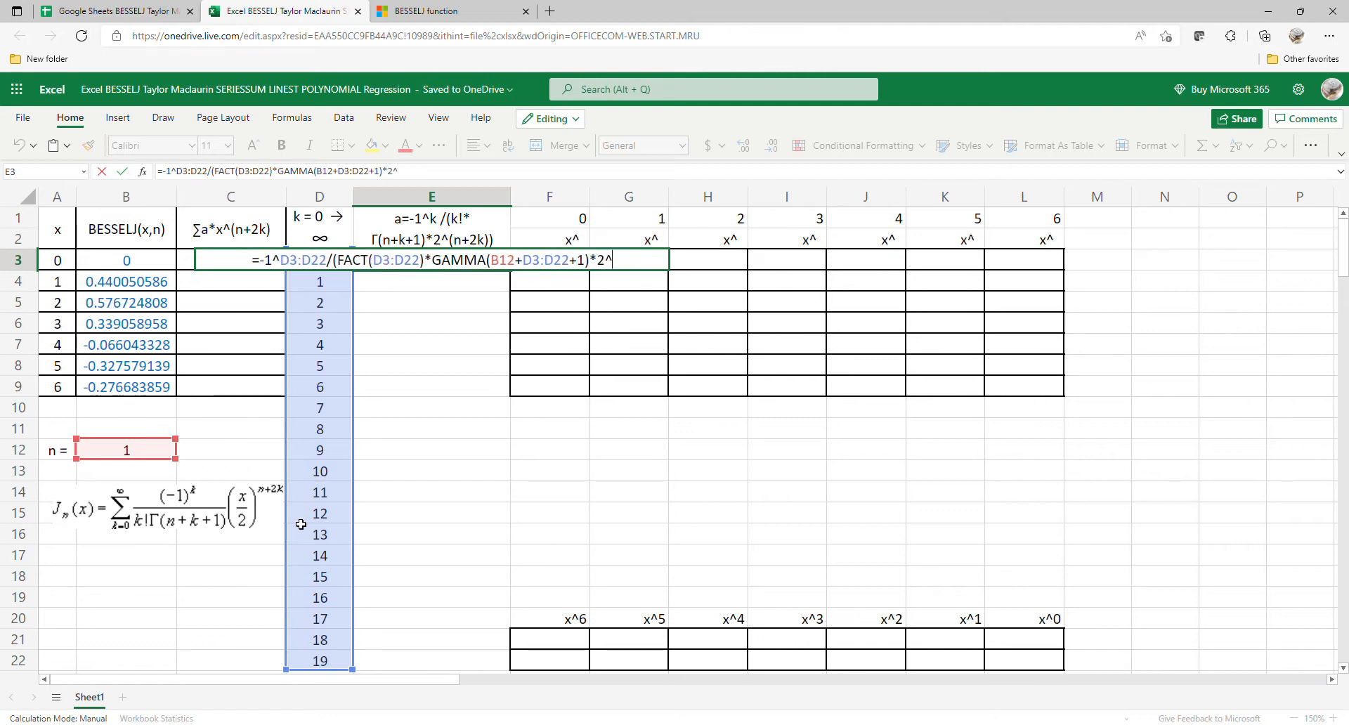
pyautogui.write('(')
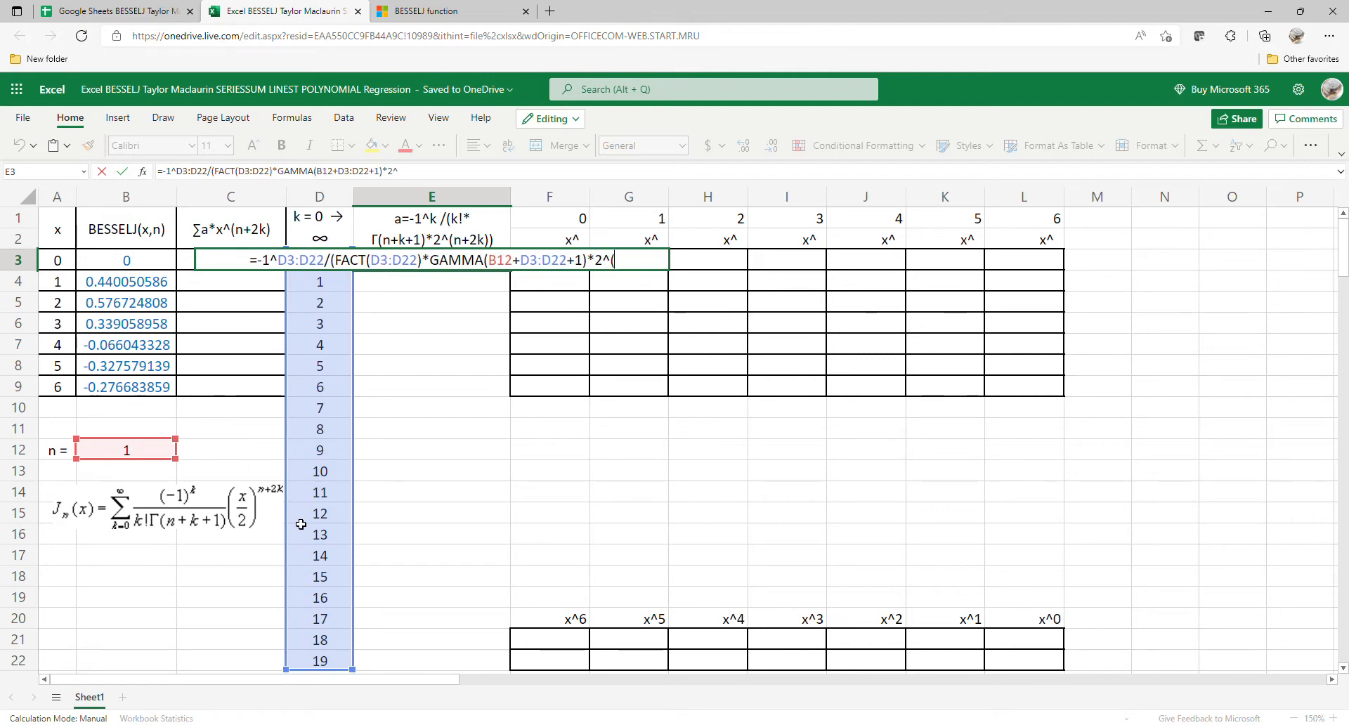
# Step: Complete the E3 coefficient formula with the power-of-two term *2^(B12+2*D3:D22)) and enter it
pyautogui.click(157, 459)
pyautogui.write('+2*')
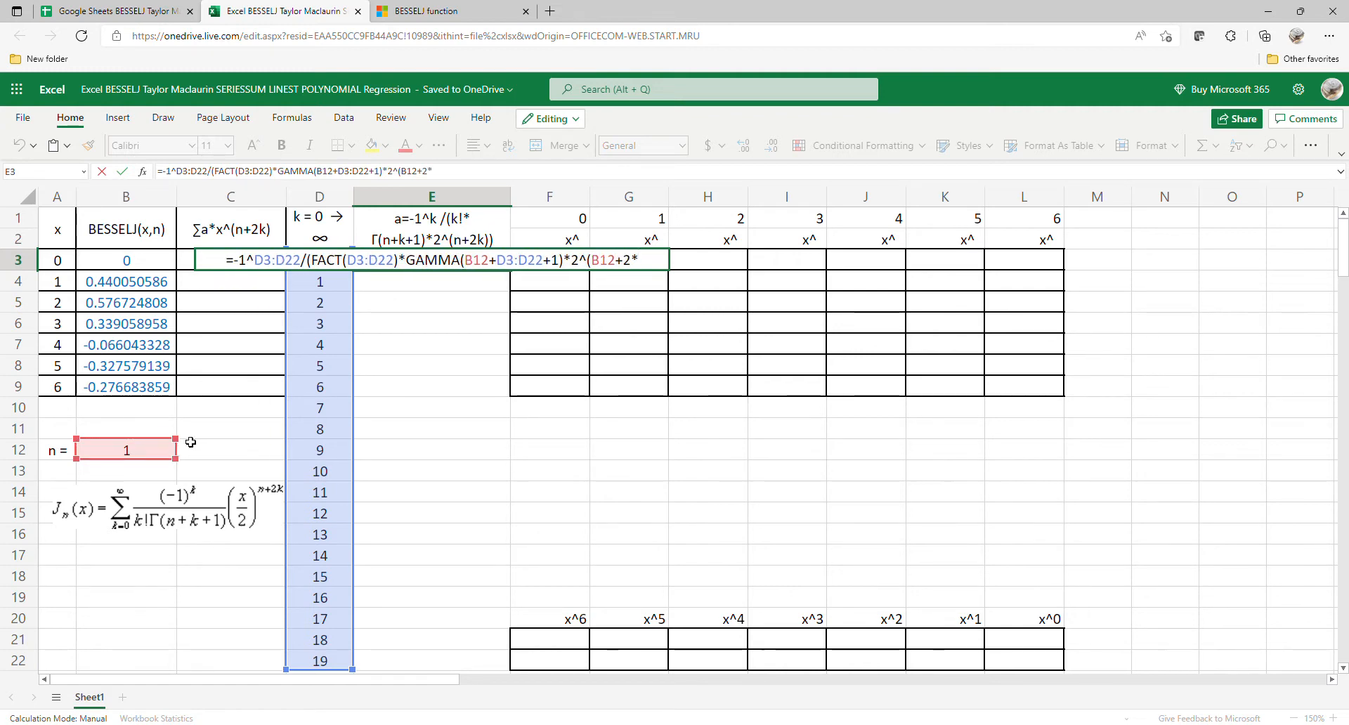
pyautogui.moveTo(321, 660); pyautogui.dragTo(347, 261)
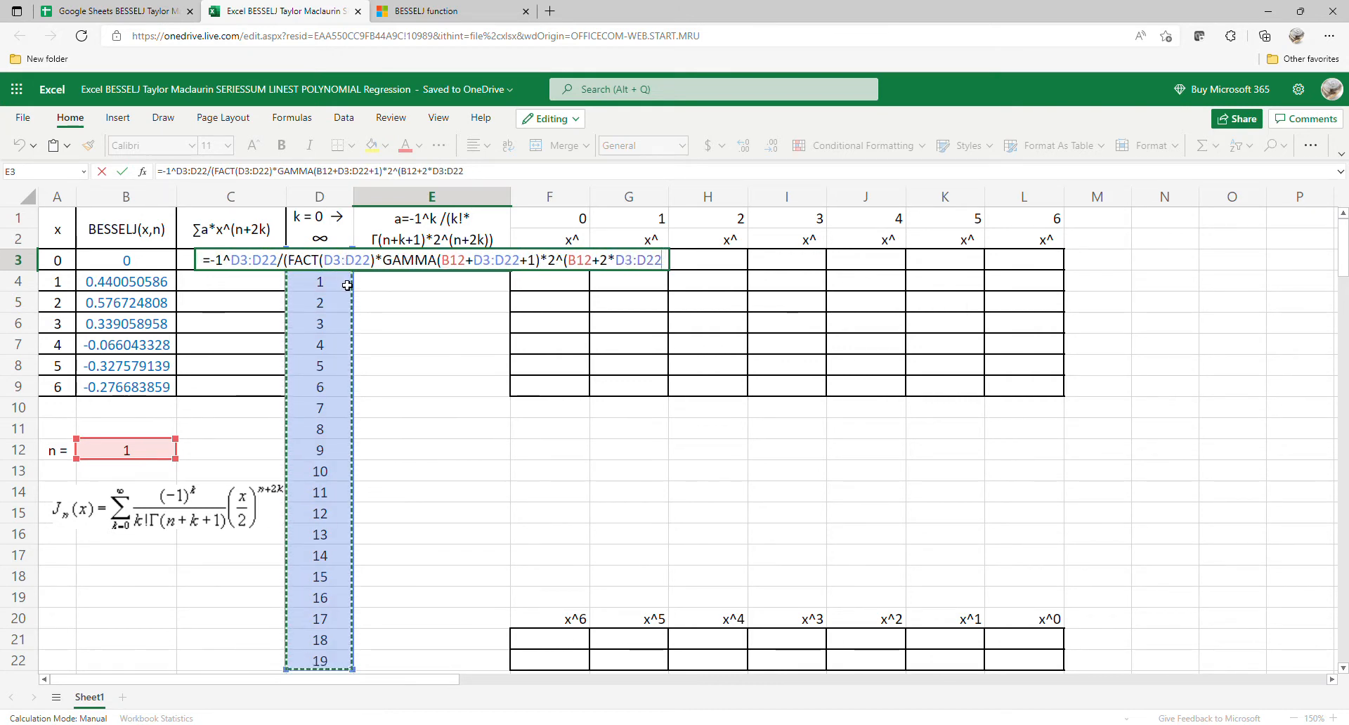
pyautogui.write('))')
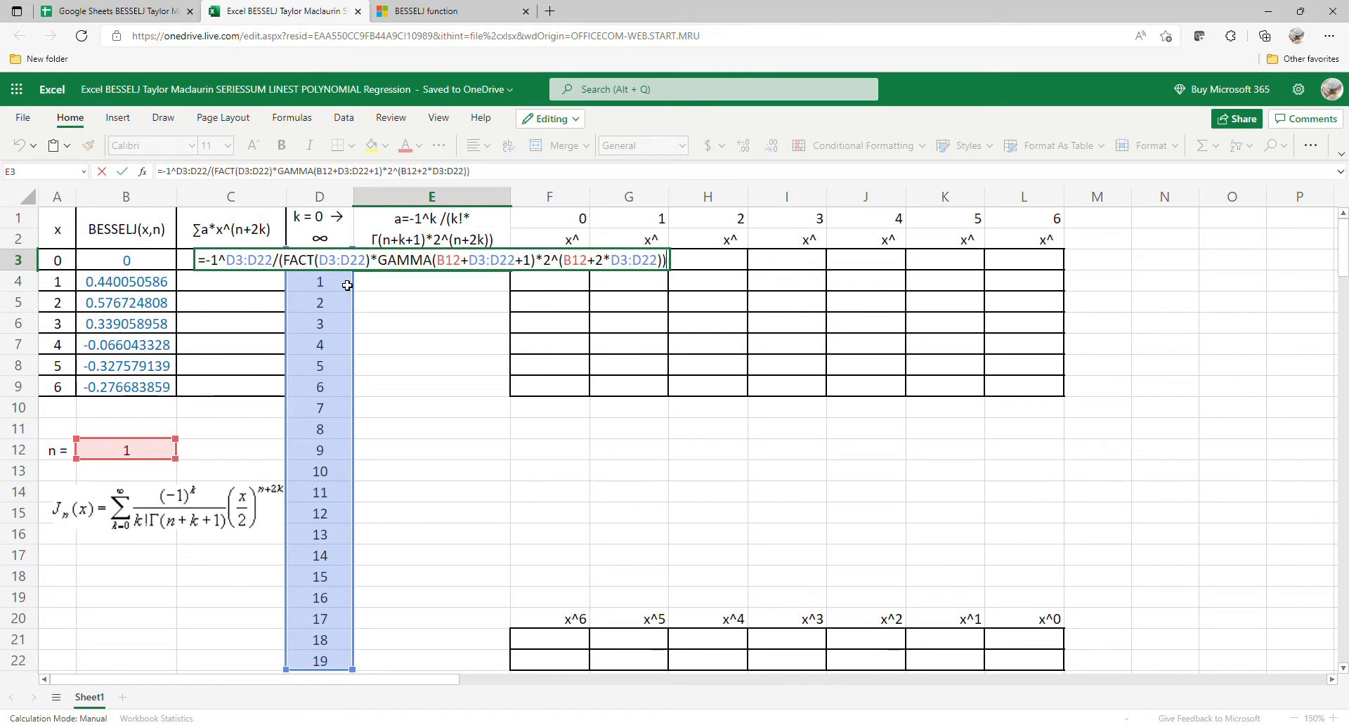
pyautogui.press('Return')
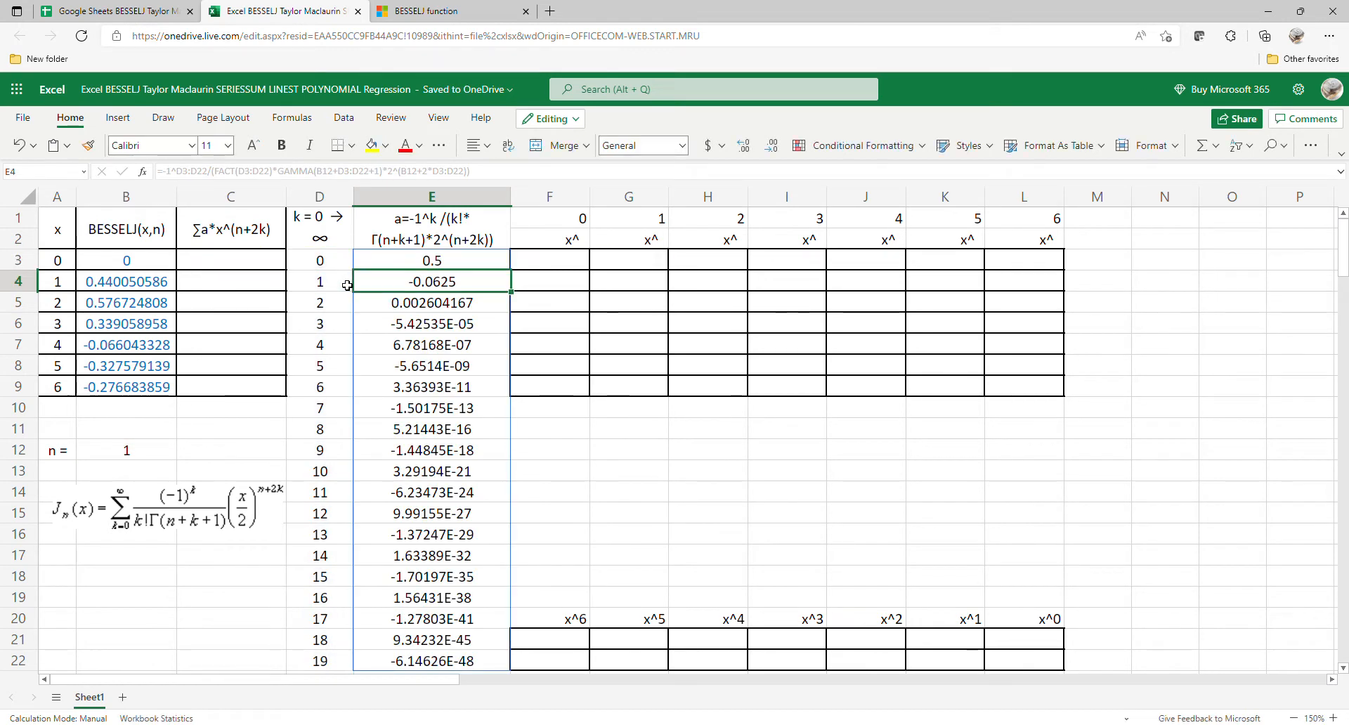
# Step: Set n in B12 to 0 from its list and reload the workbook page to recalculate it
pyautogui.click(147, 450)
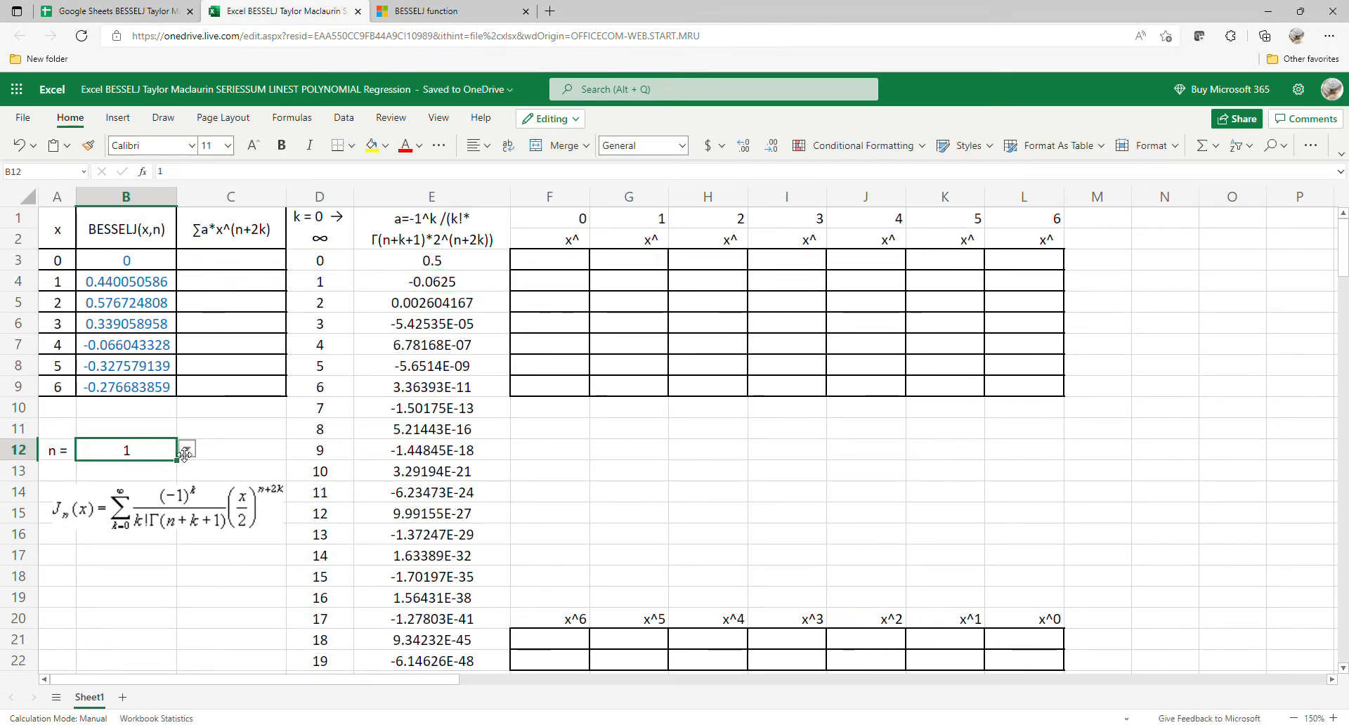
pyautogui.click(186, 449)
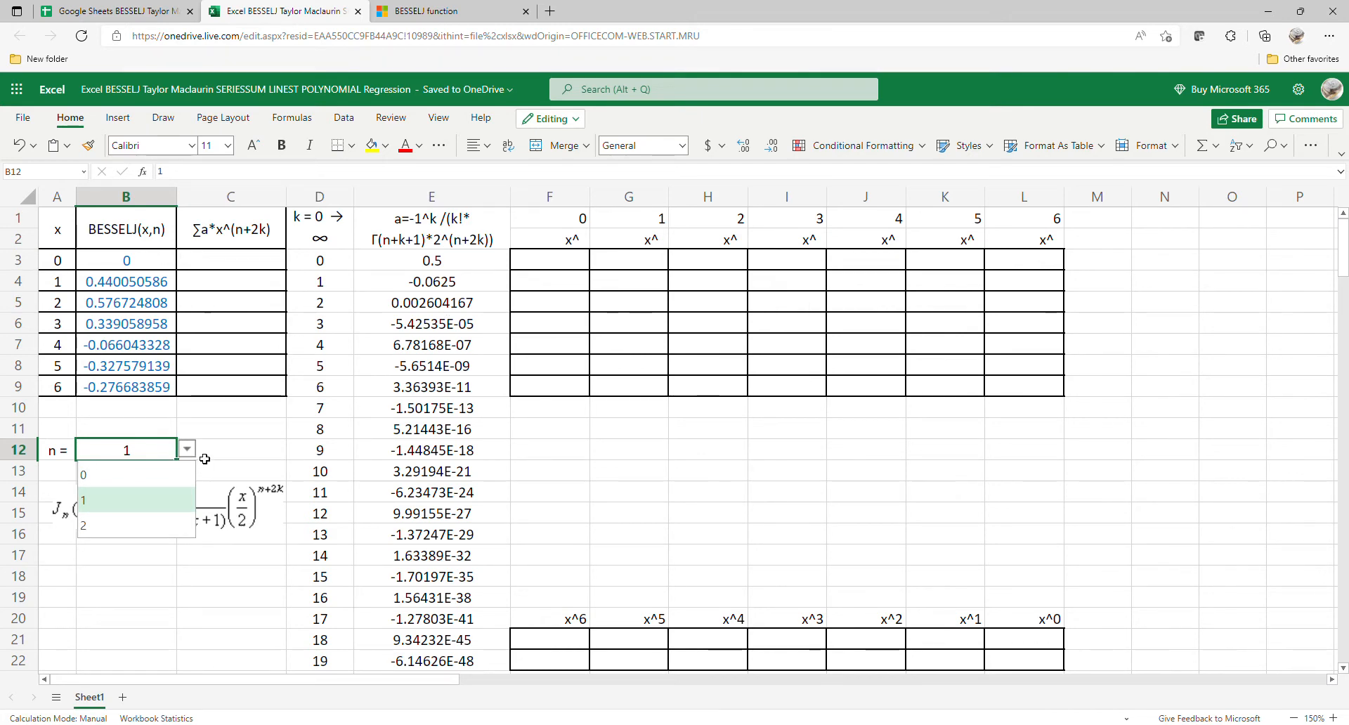
pyautogui.click(148, 449)
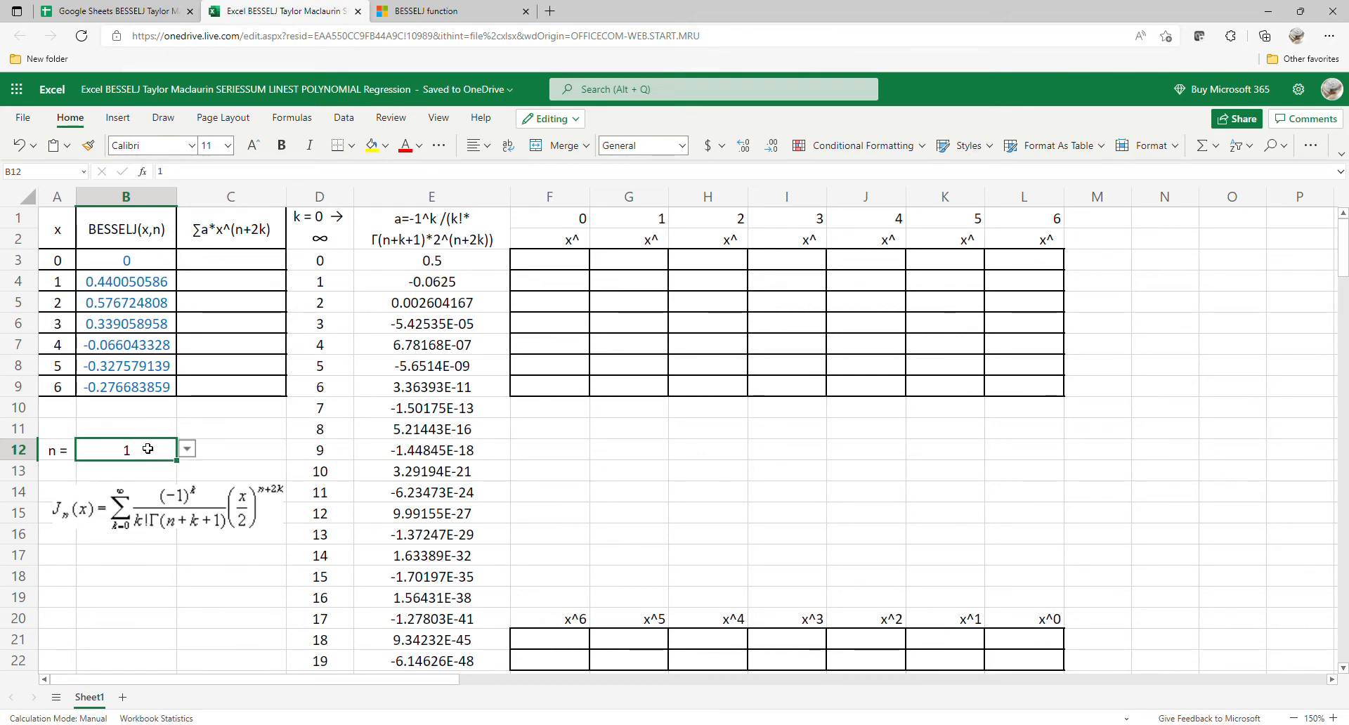
pyautogui.click(185, 449)
pyautogui.click(141, 475)
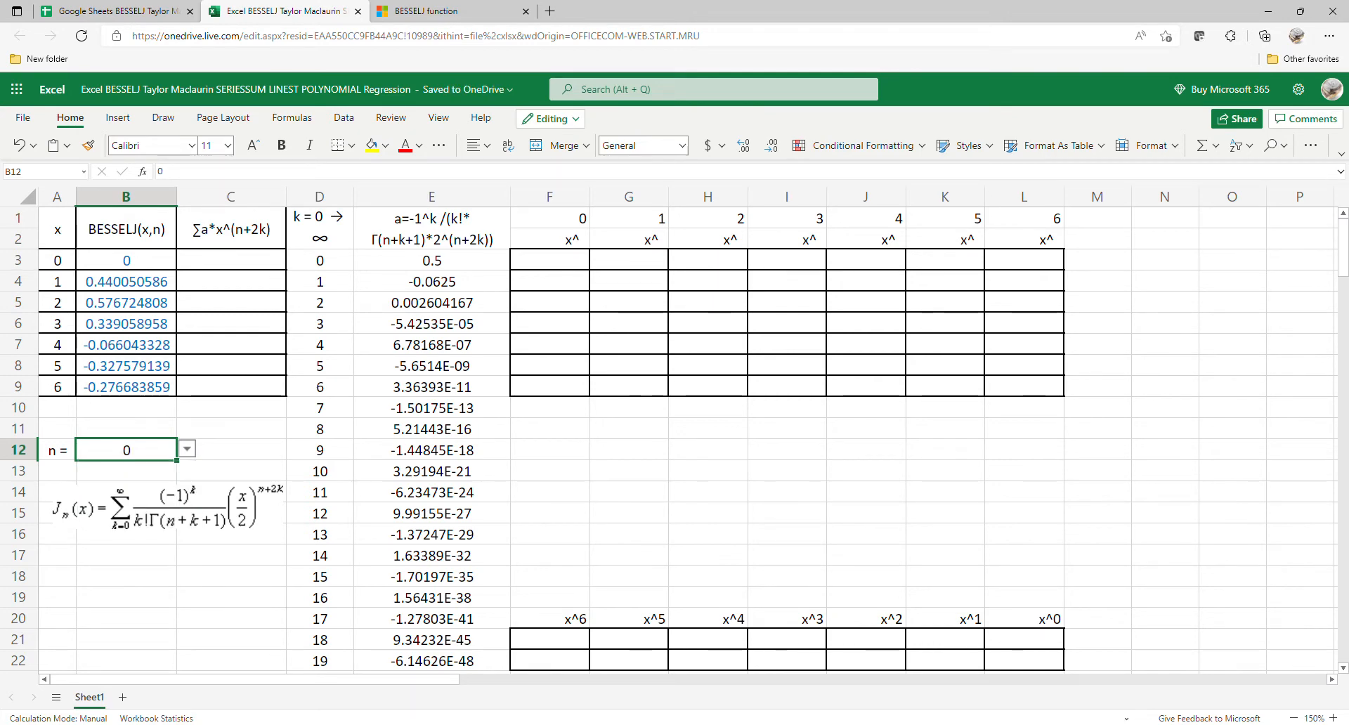
pyautogui.click(81, 36)
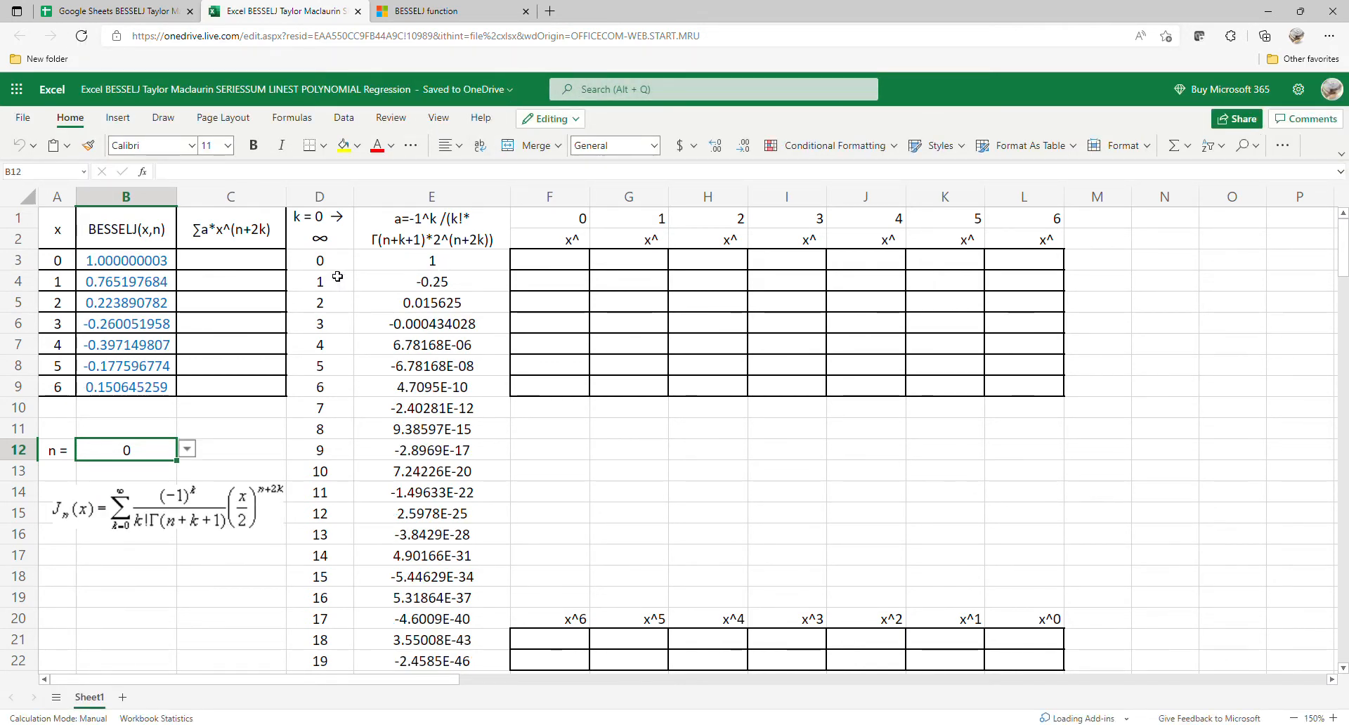
# Step: Begin a SERIESSUM formula in C3 with x from A3, n from B12 and a power step of 2: =SERIESSUM(A3,B12,2,
pyautogui.click(278, 271)
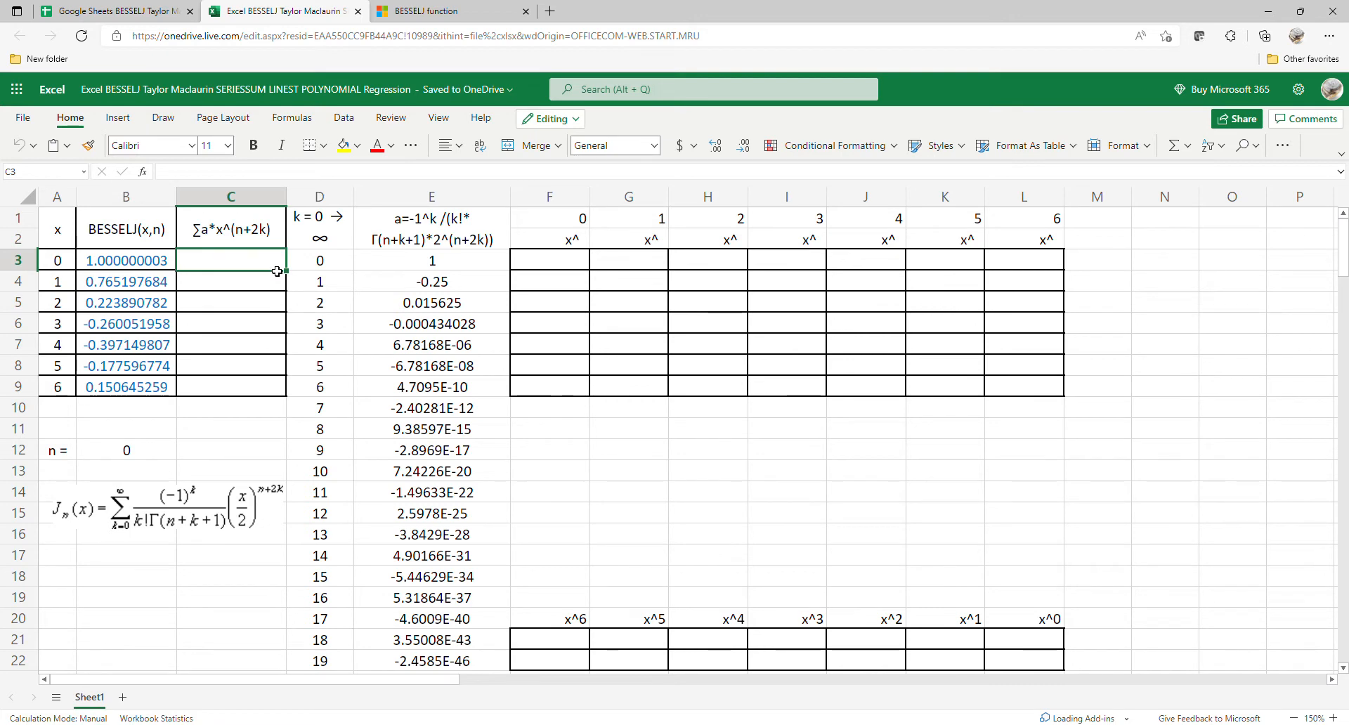
pyautogui.write('=')
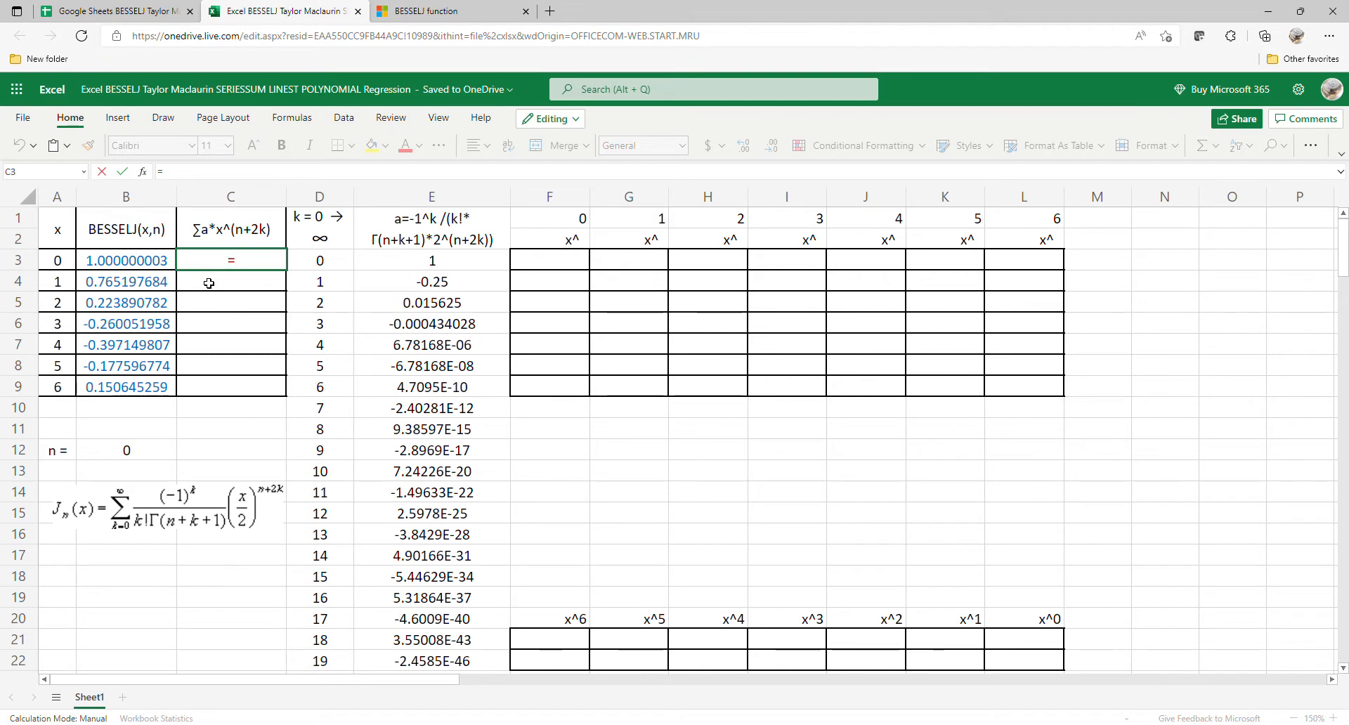
pyautogui.write('ser')
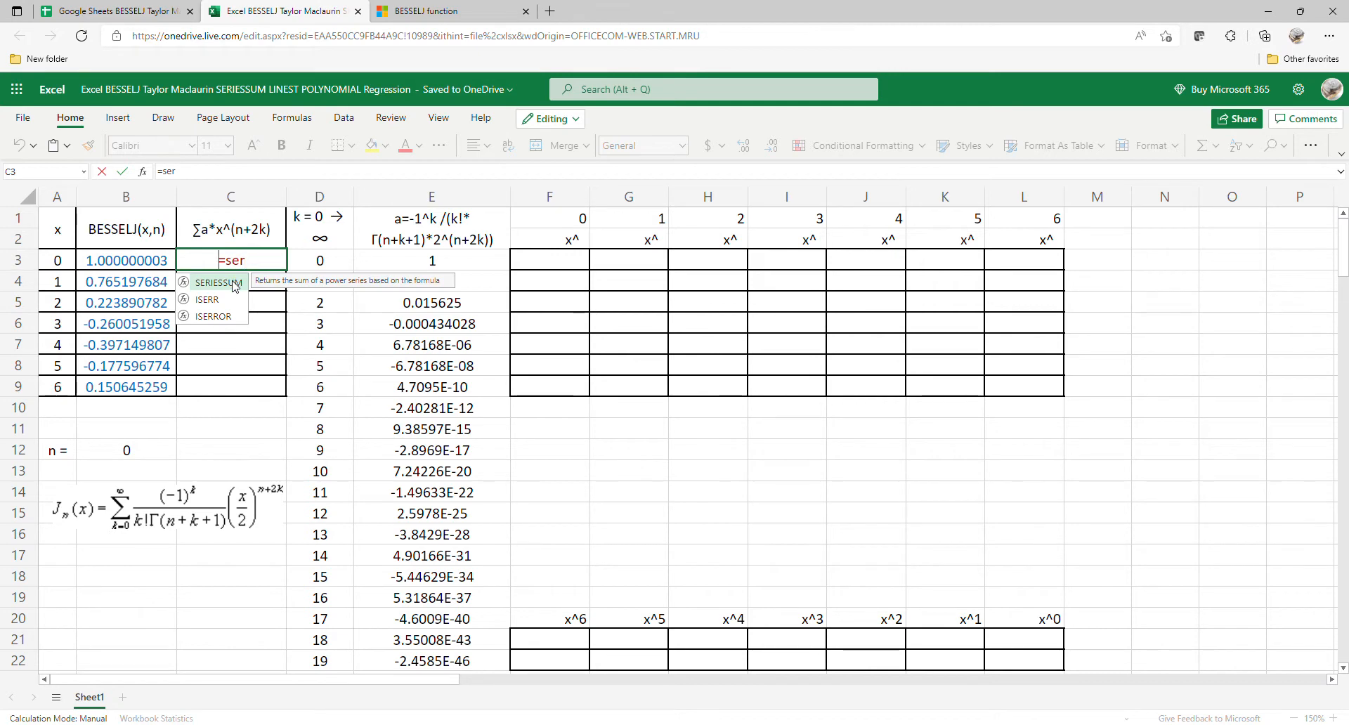
pyautogui.click(206, 284)
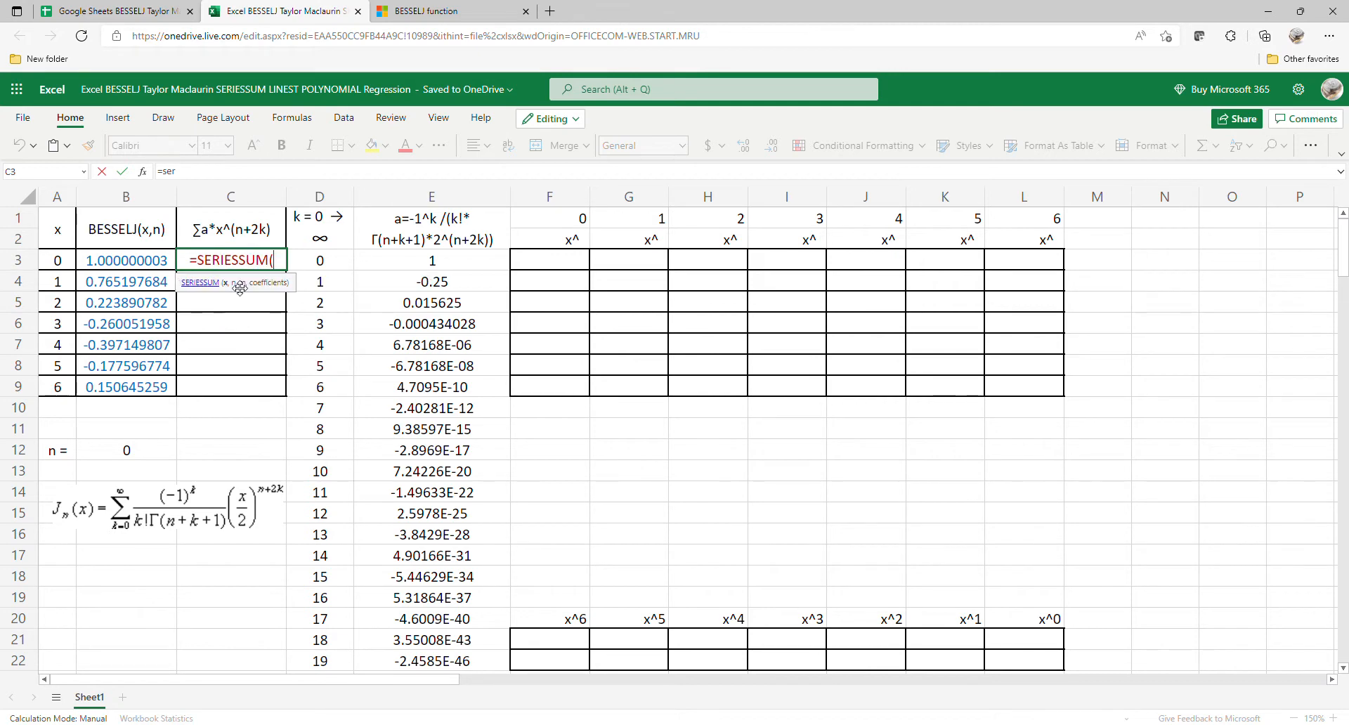
pyautogui.click(72, 264)
pyautogui.write(',')
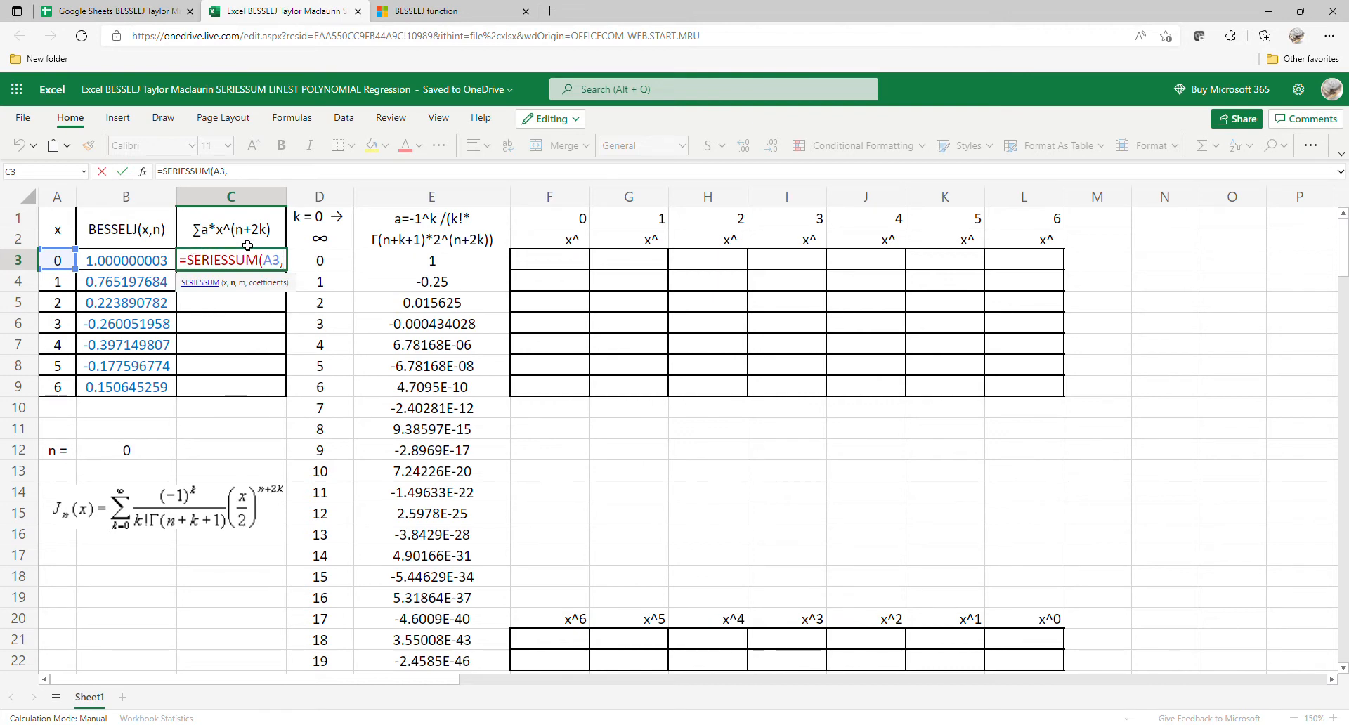
pyautogui.click(149, 450)
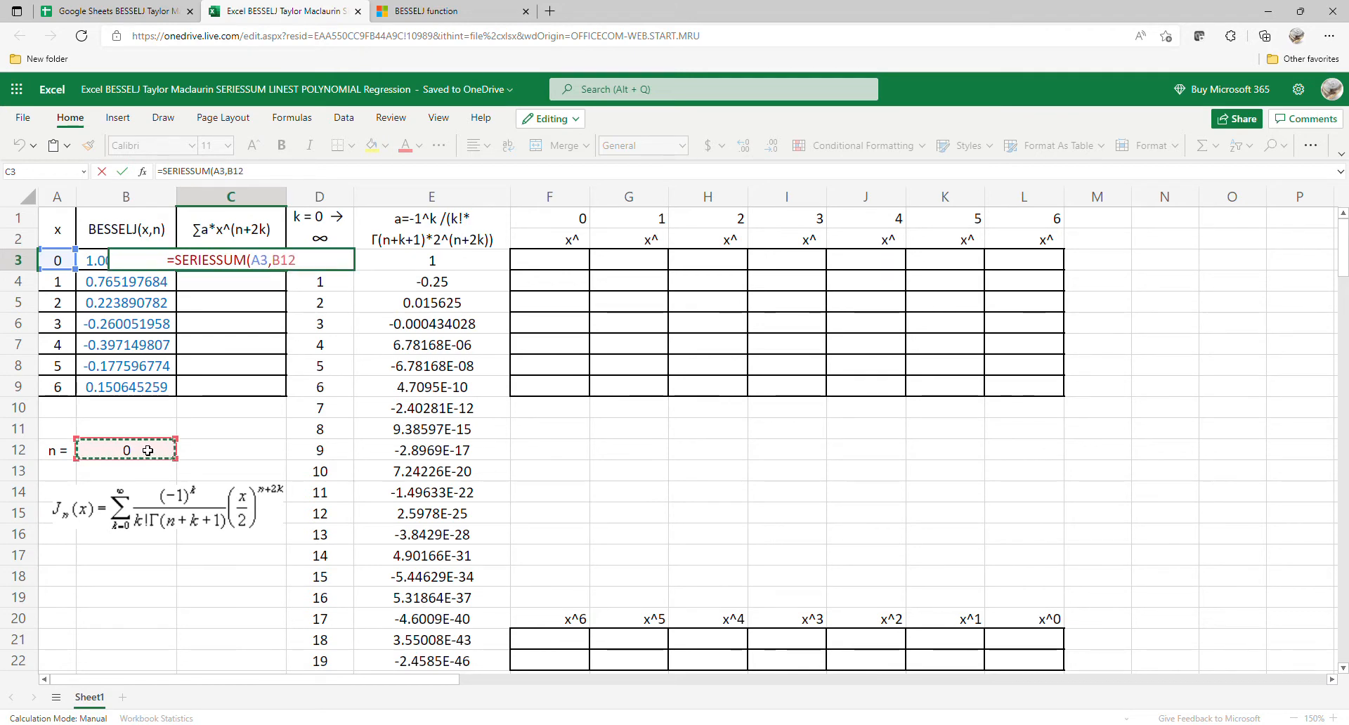
pyautogui.write(',2')
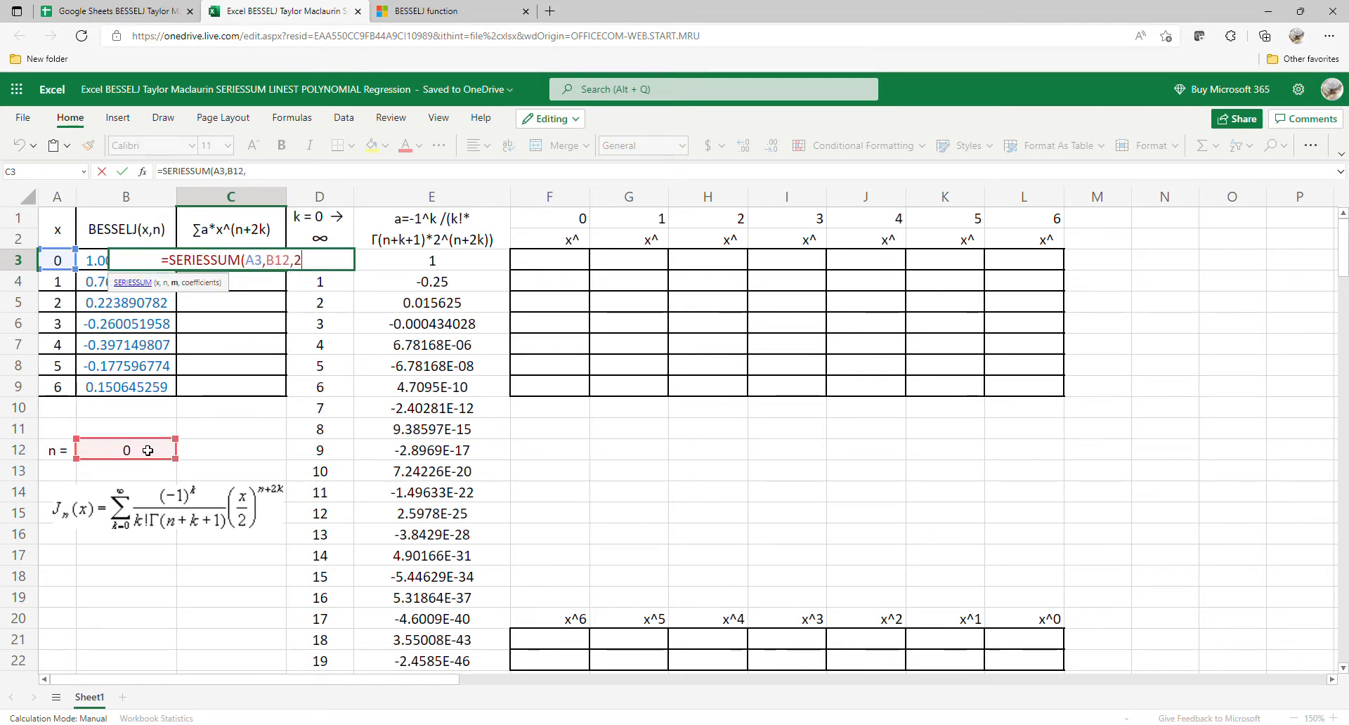
pyautogui.write(',')
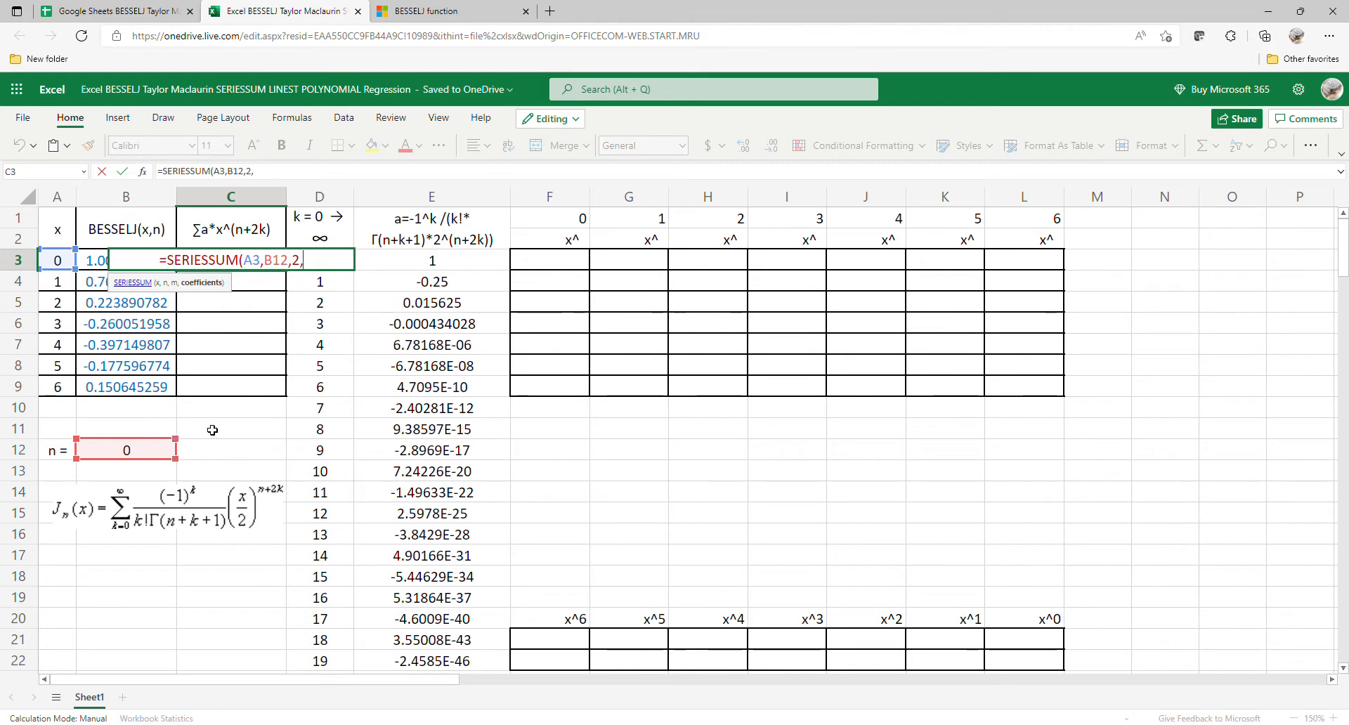
# Step: Add the coefficient range E3:E22 as the last SERIESSUM argument in C3 and close the parenthesis
pyautogui.moveTo(432, 260); pyautogui.dragTo(467, 664)
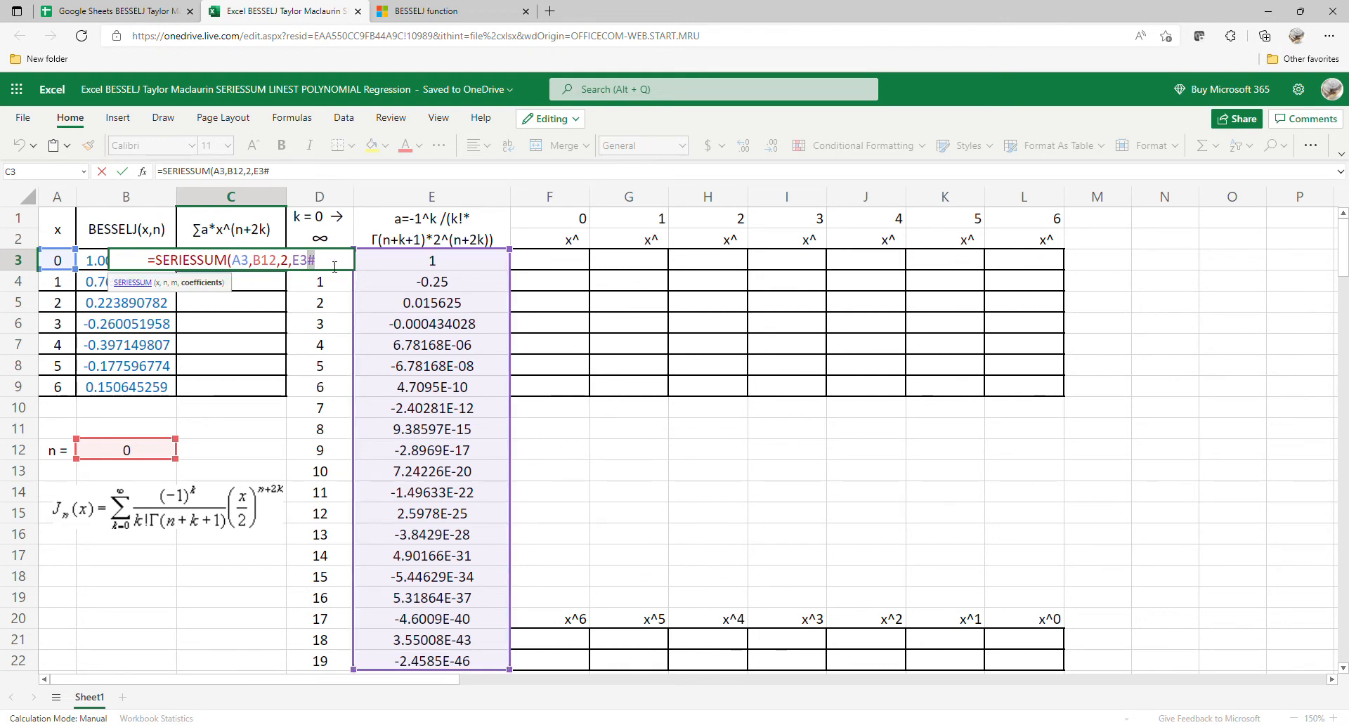
pyautogui.press('BackSpace')
pyautogui.write(':E')
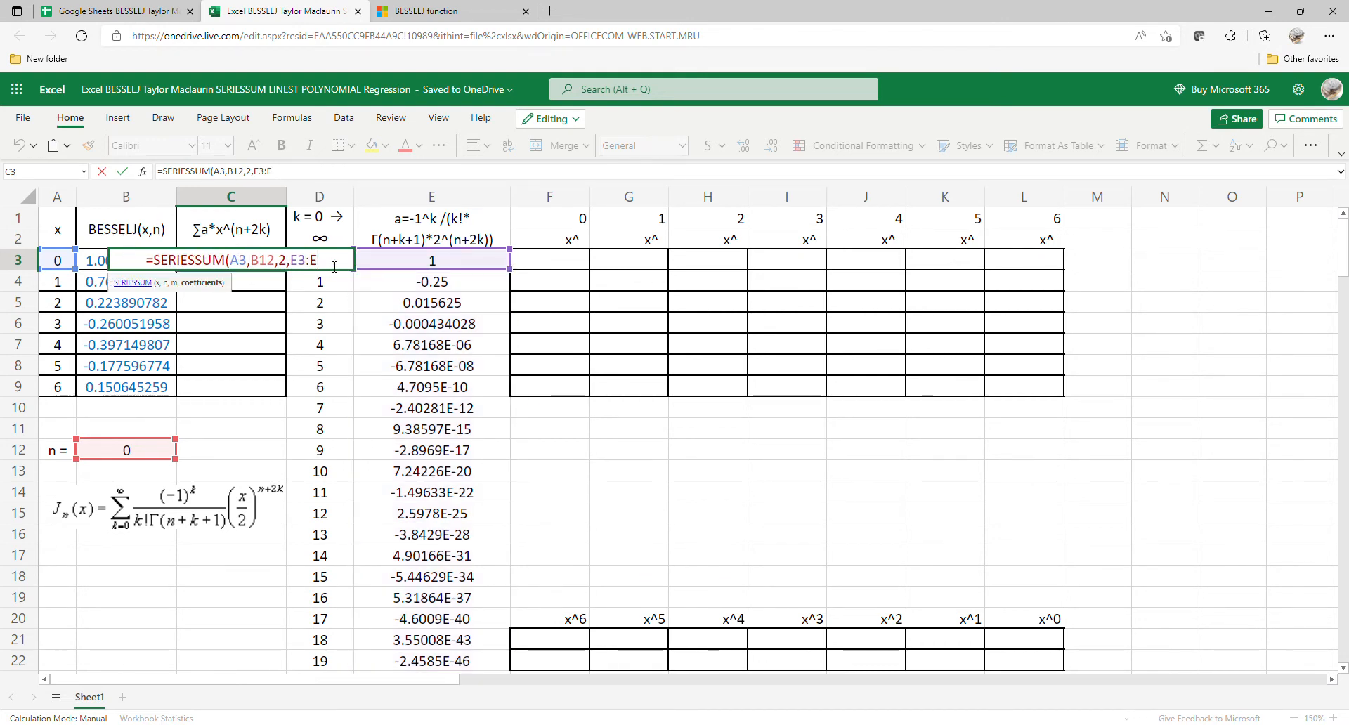
pyautogui.write('22)')
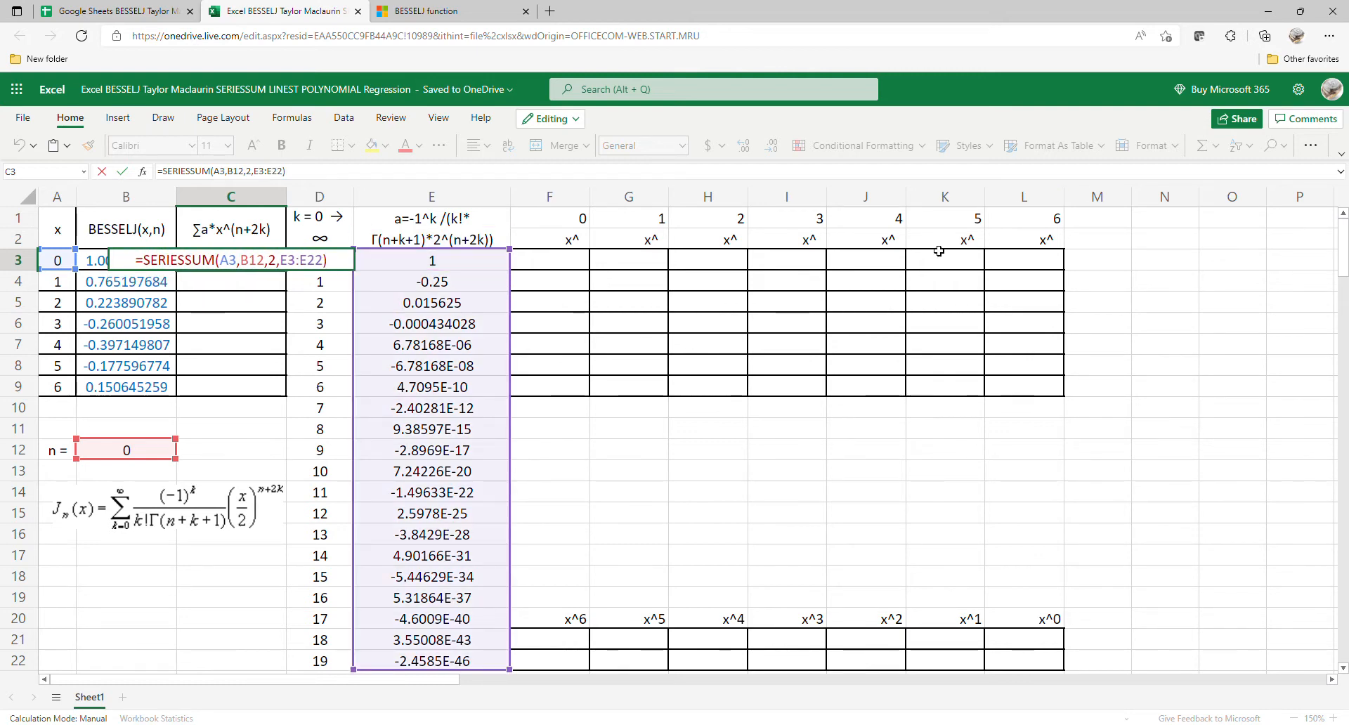
# Step: Lock the row references in the C3 formula as B$12 and E$3:E$22 and enter it
pyautogui.click(253, 264)
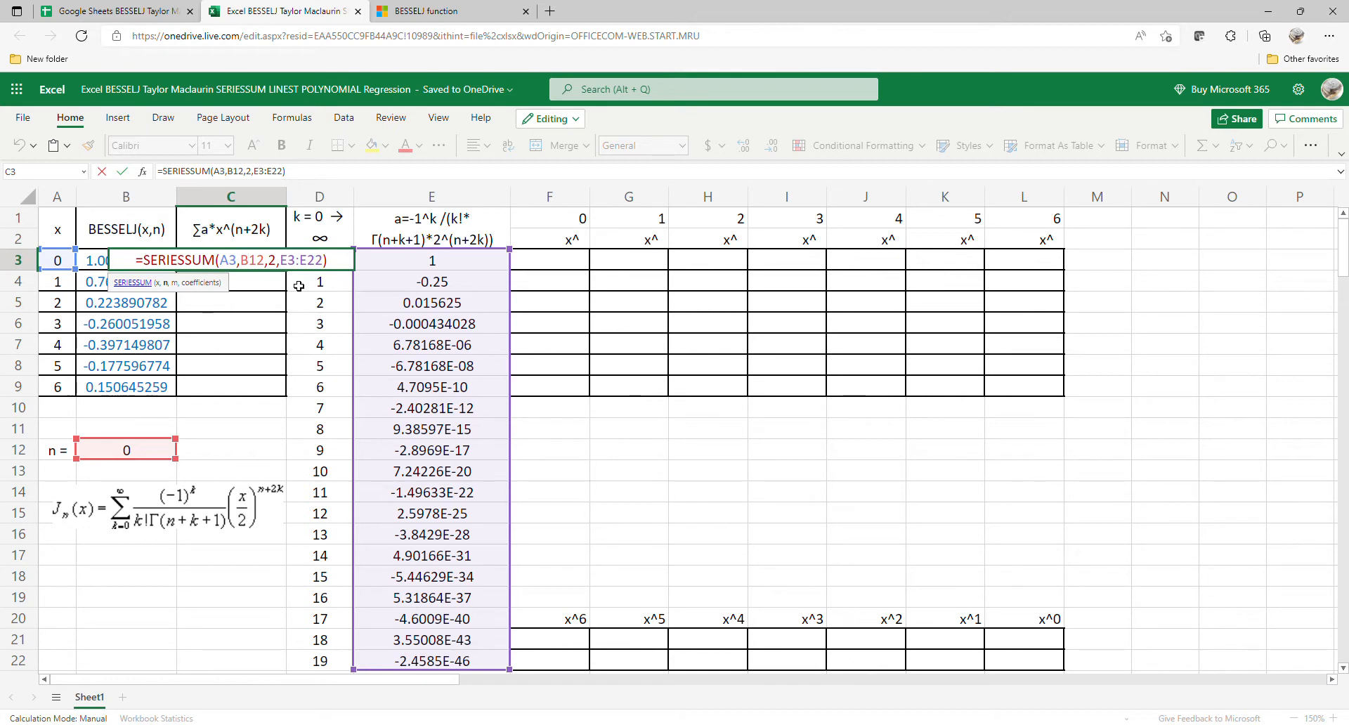
pyautogui.write('$')
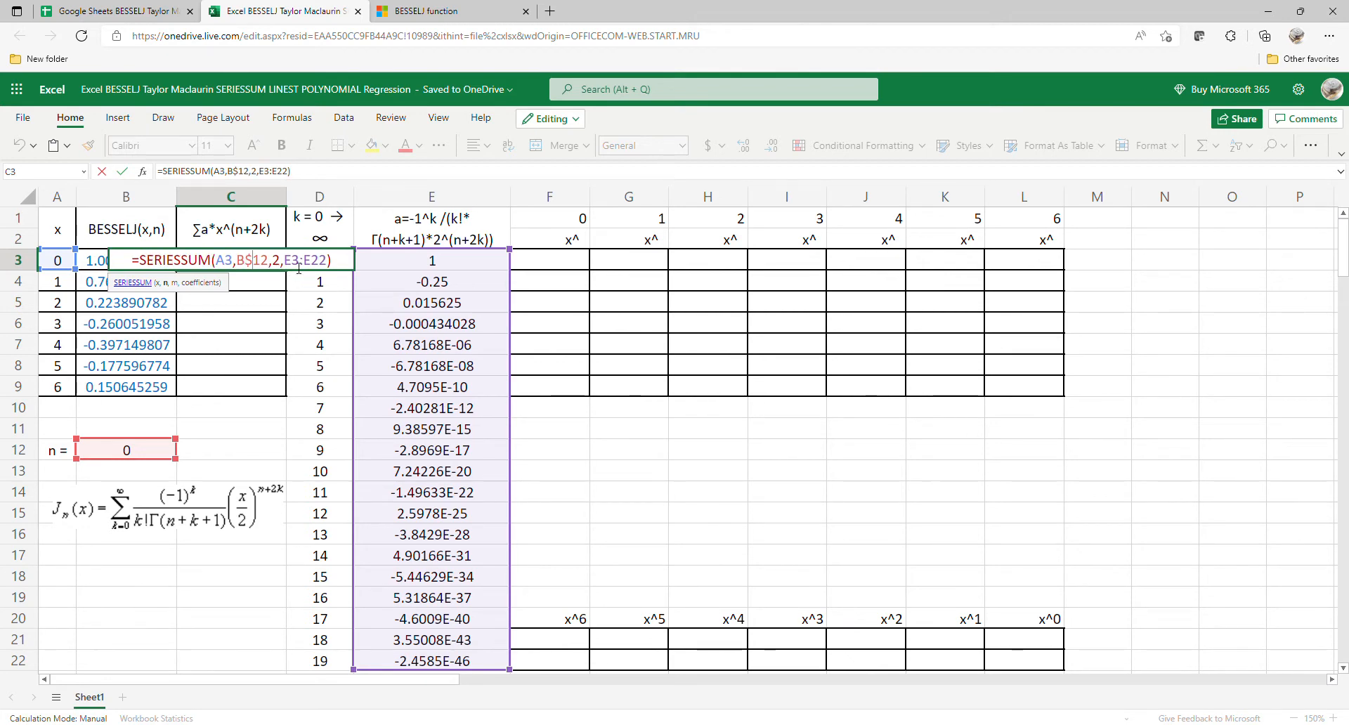
pyautogui.click(299, 267)
pyautogui.write('$')
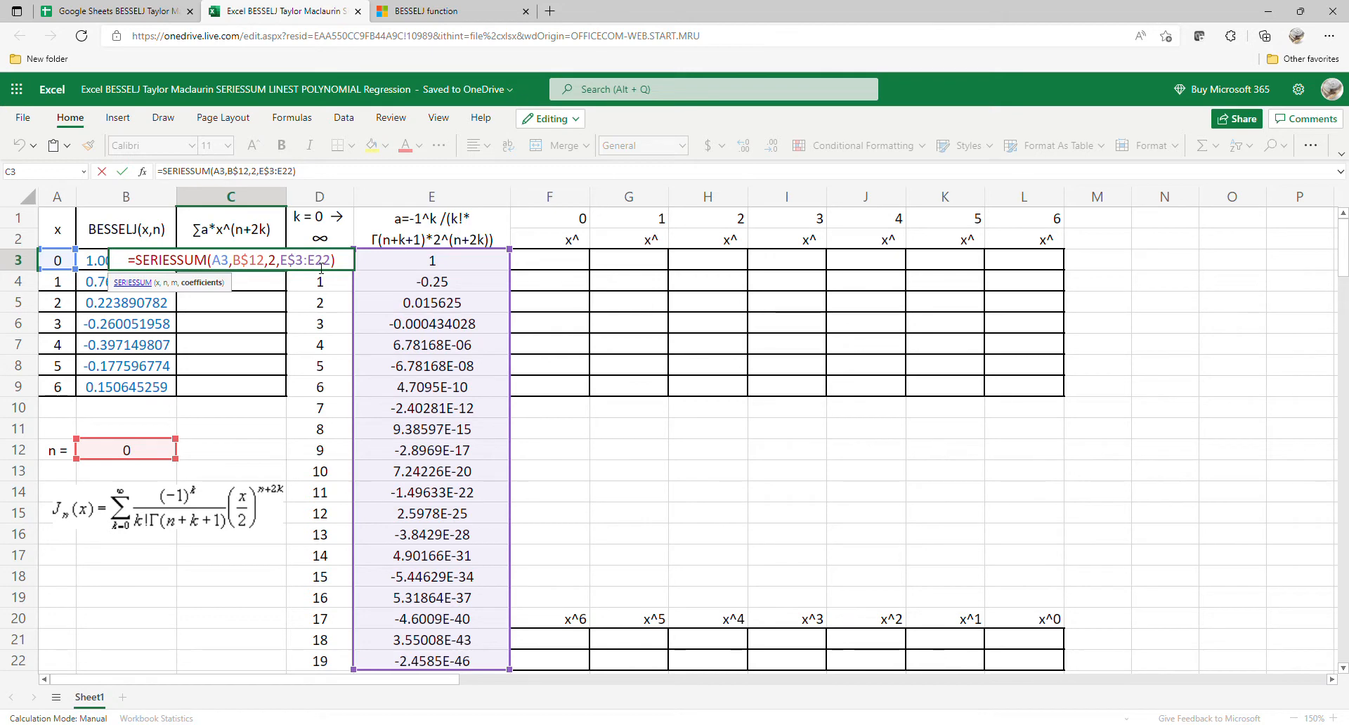
pyautogui.click(321, 267)
pyautogui.write('$')
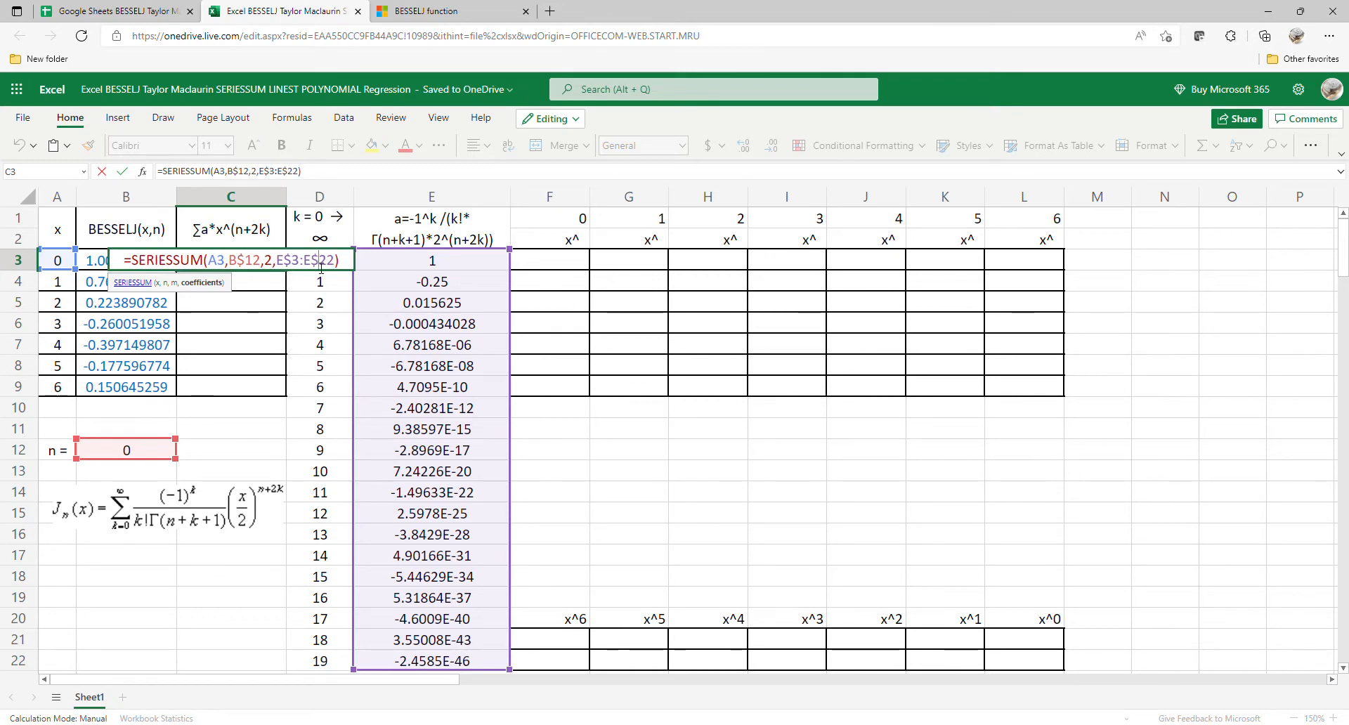
pyautogui.press('Return')
# Step: Fill the C3 SERIESSUM formula down to C9 and reload the workbook page to recalculate it
pyautogui.click(263, 262)
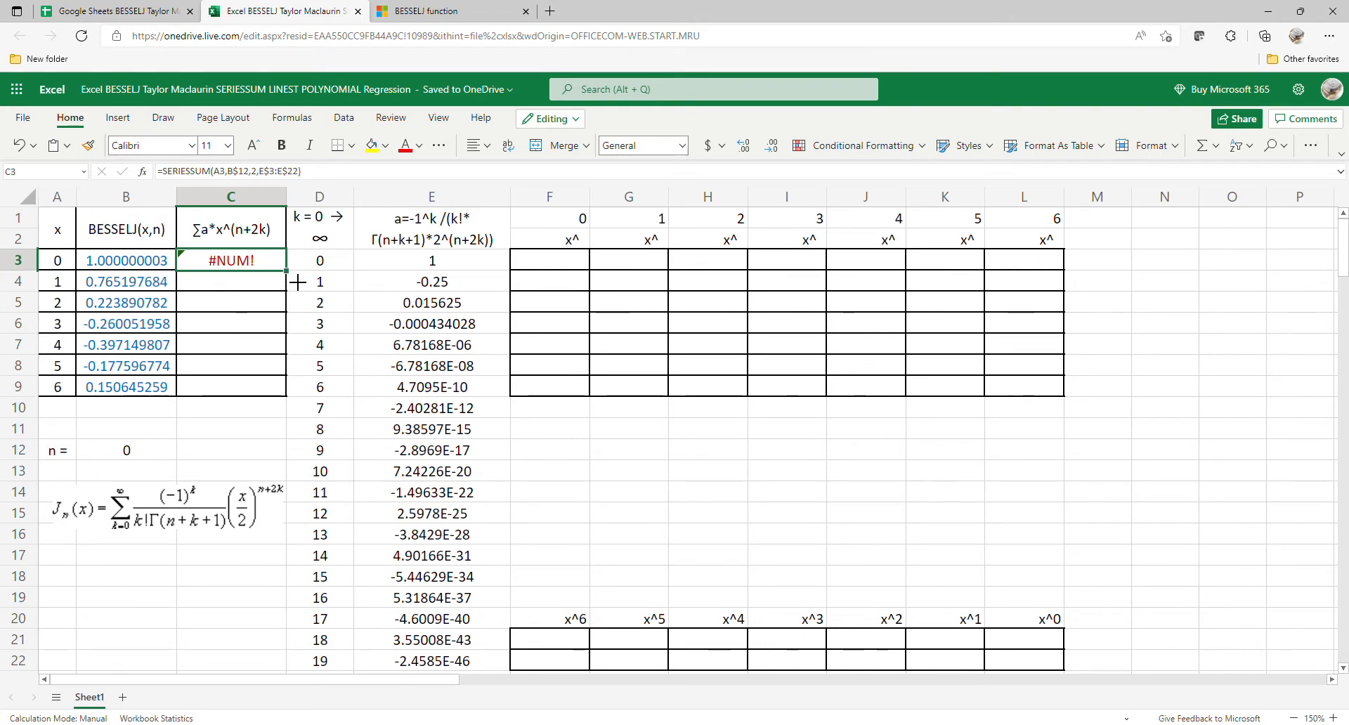
pyautogui.moveTo(294, 283); pyautogui.dragTo(286, 392)
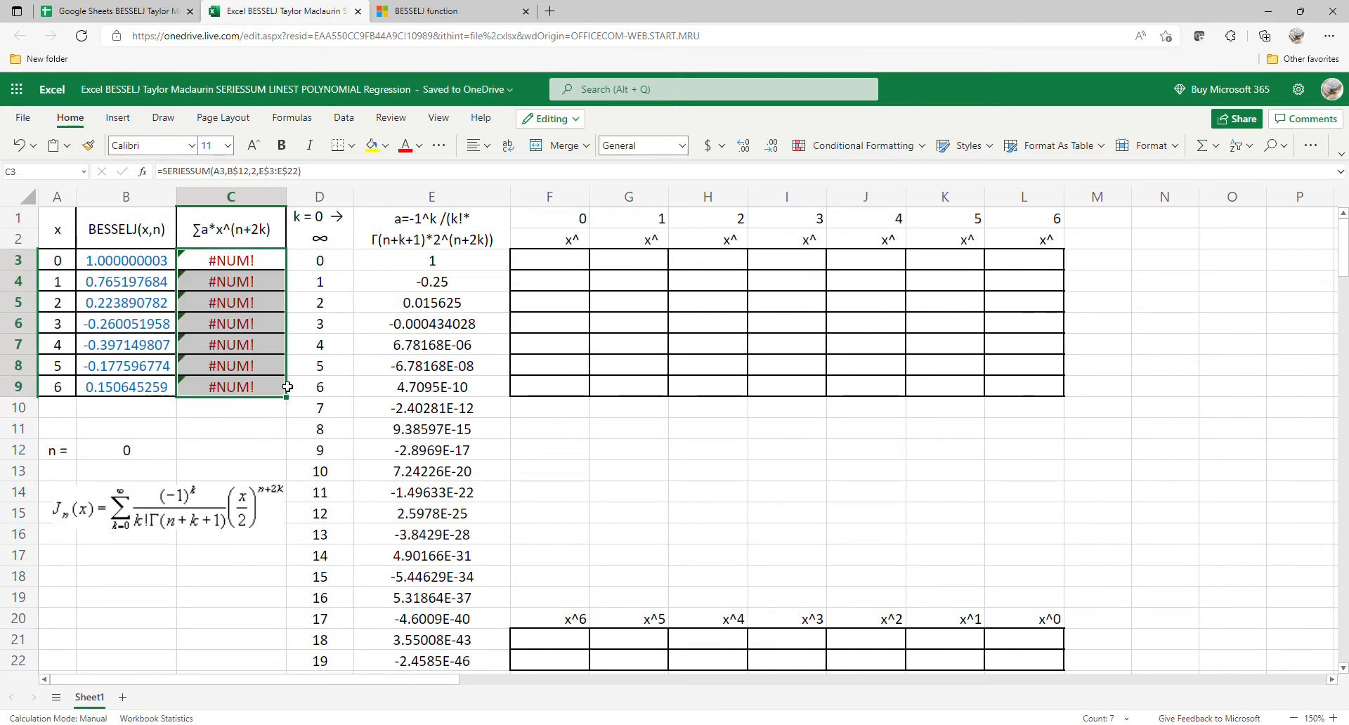
pyautogui.click(78, 39)
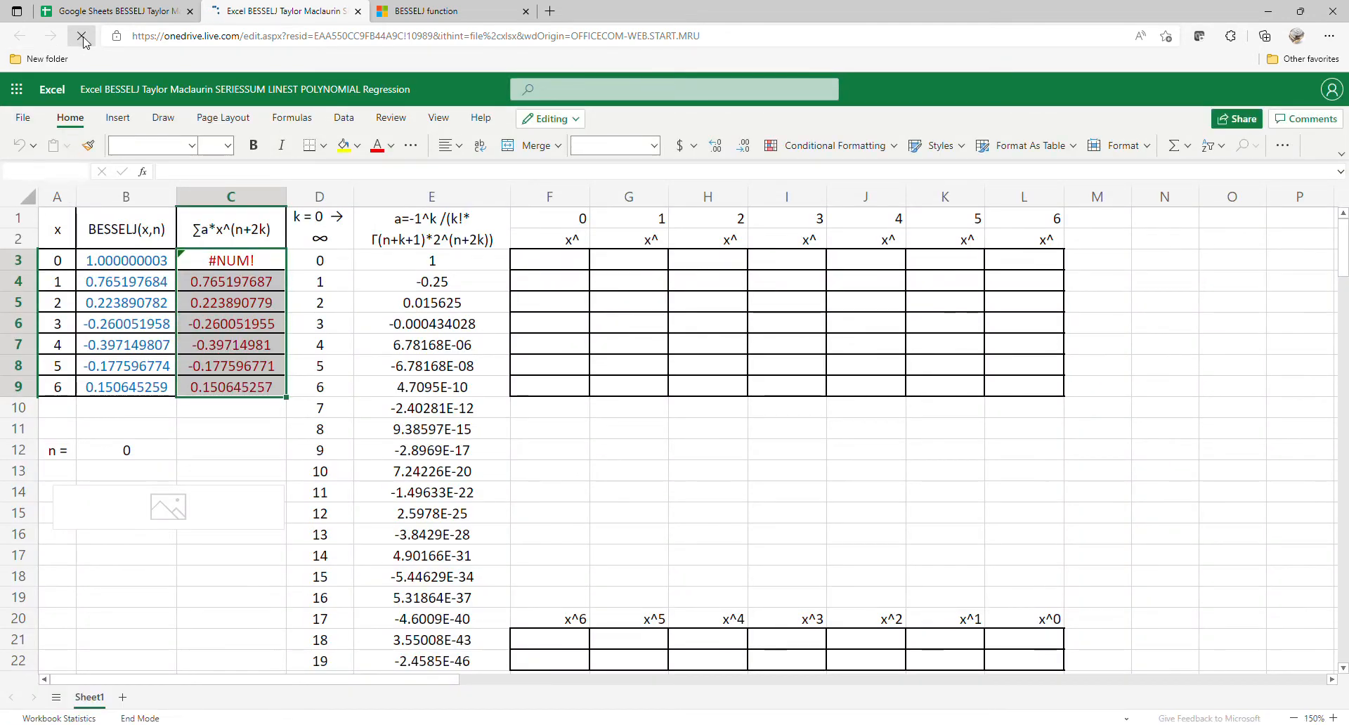
# Step: Insert IFERROR( in front of SERIESSUM in the C3 formula
pyautogui.click(236, 269)
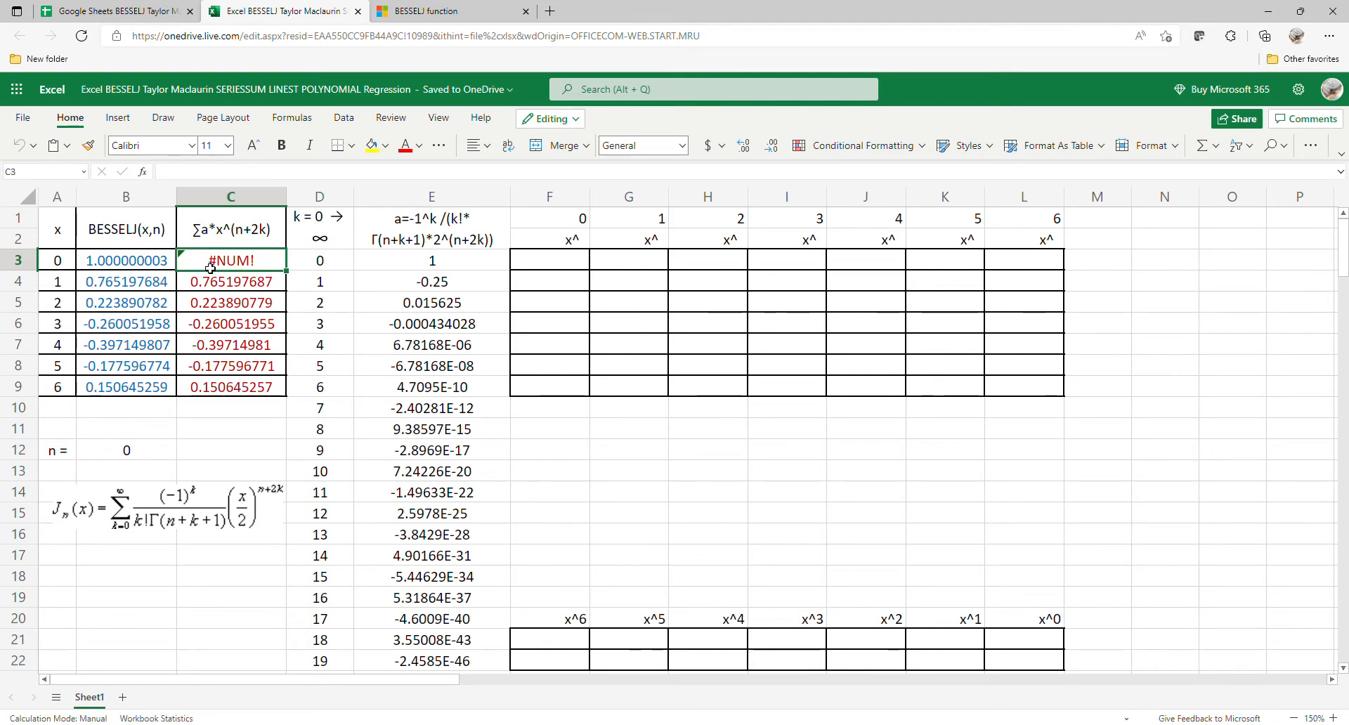
pyautogui.click(227, 289)
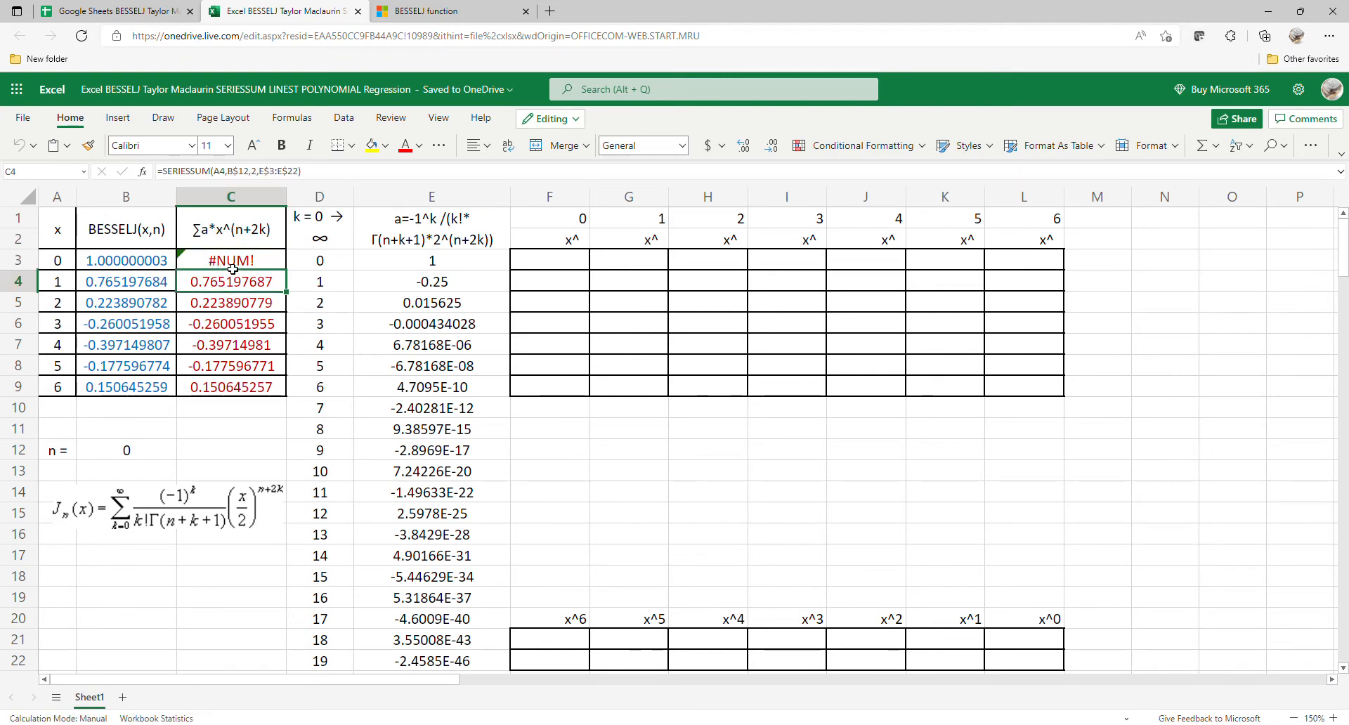
pyautogui.click(234, 267)
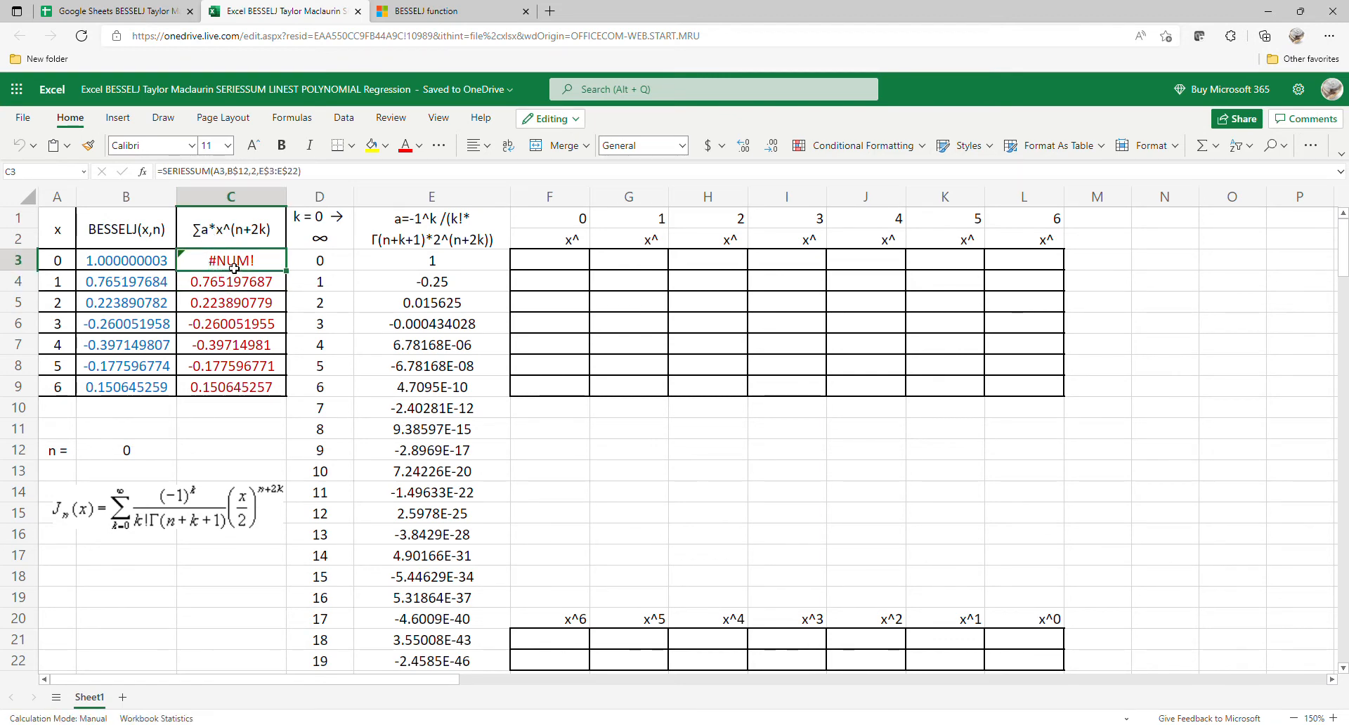
pyautogui.click(170, 175)
pyautogui.write('I')
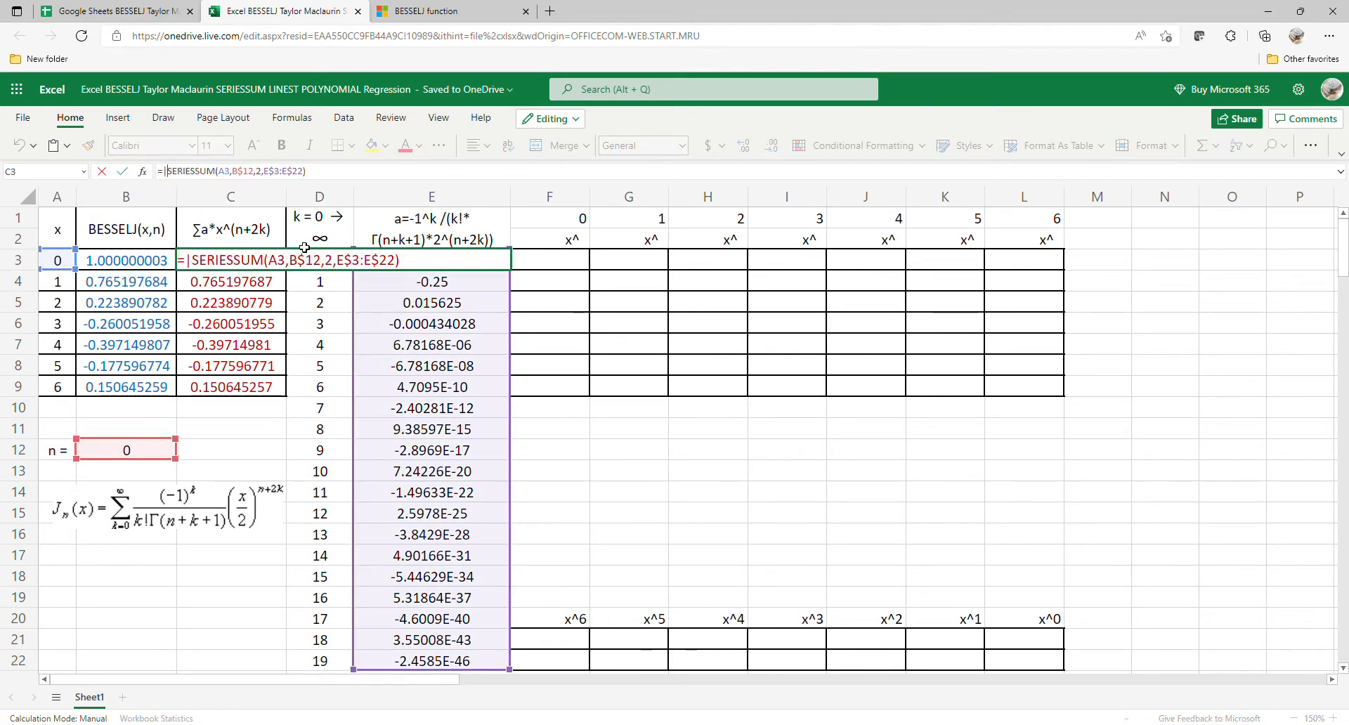
pyautogui.write('(')
pyautogui.press('BackSpace')
pyautogui.press('BackSpace')
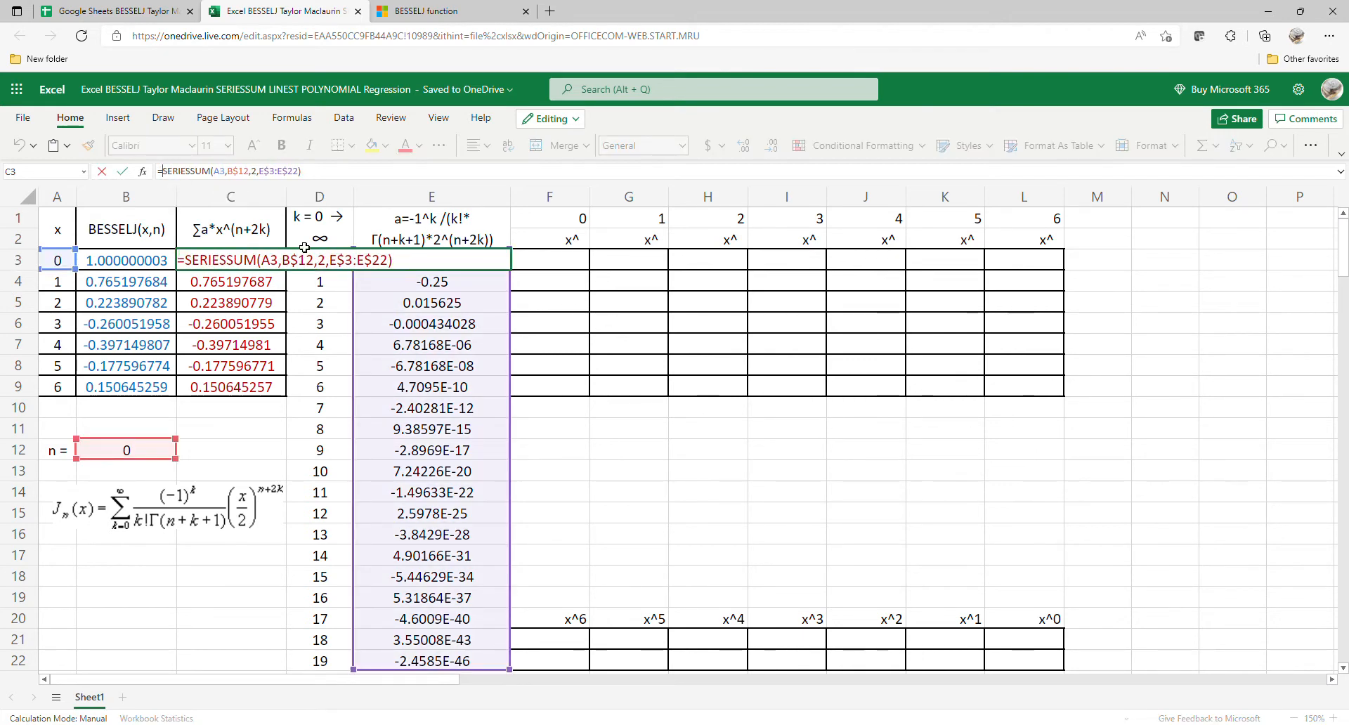
pyautogui.write('(')
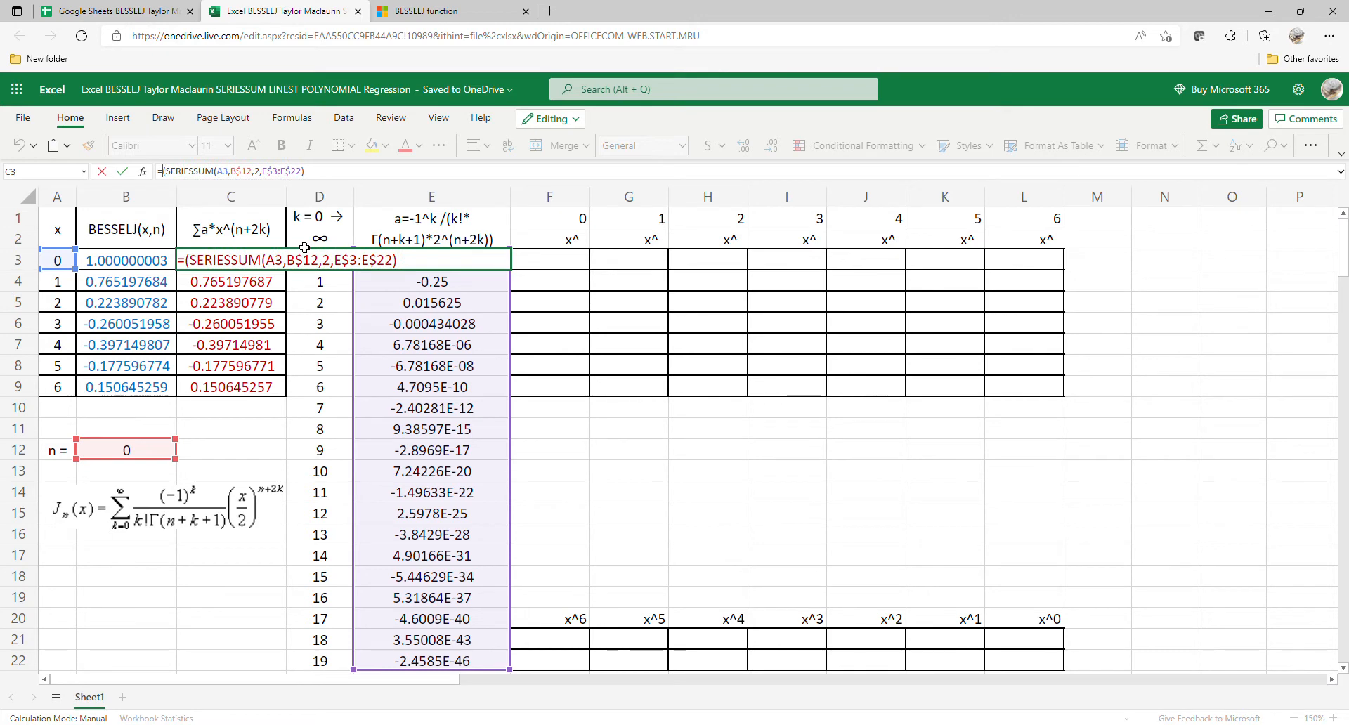
pyautogui.write('iferr')
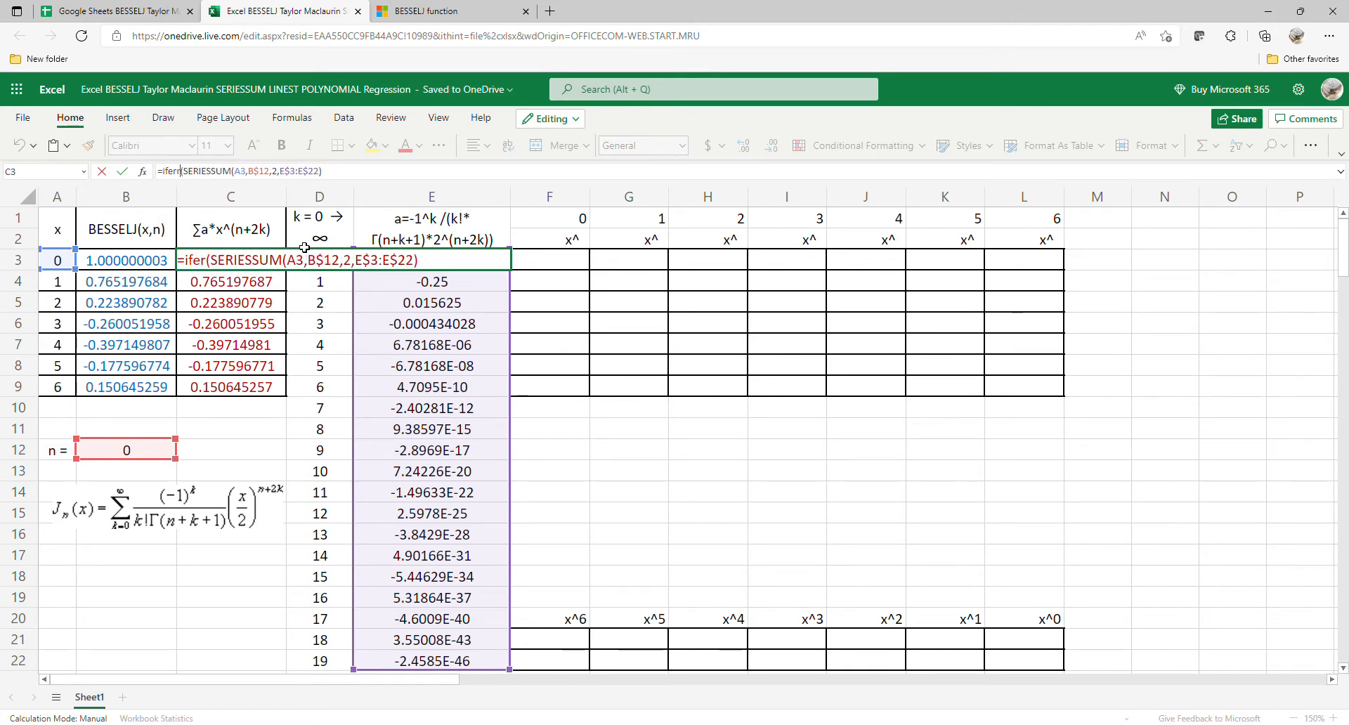
pyautogui.press('BackSpace')
pyautogui.press('BackSpace')
pyautogui.press('BackSpace')
pyautogui.press('BackSpace')
pyautogui.press('BackSpace')
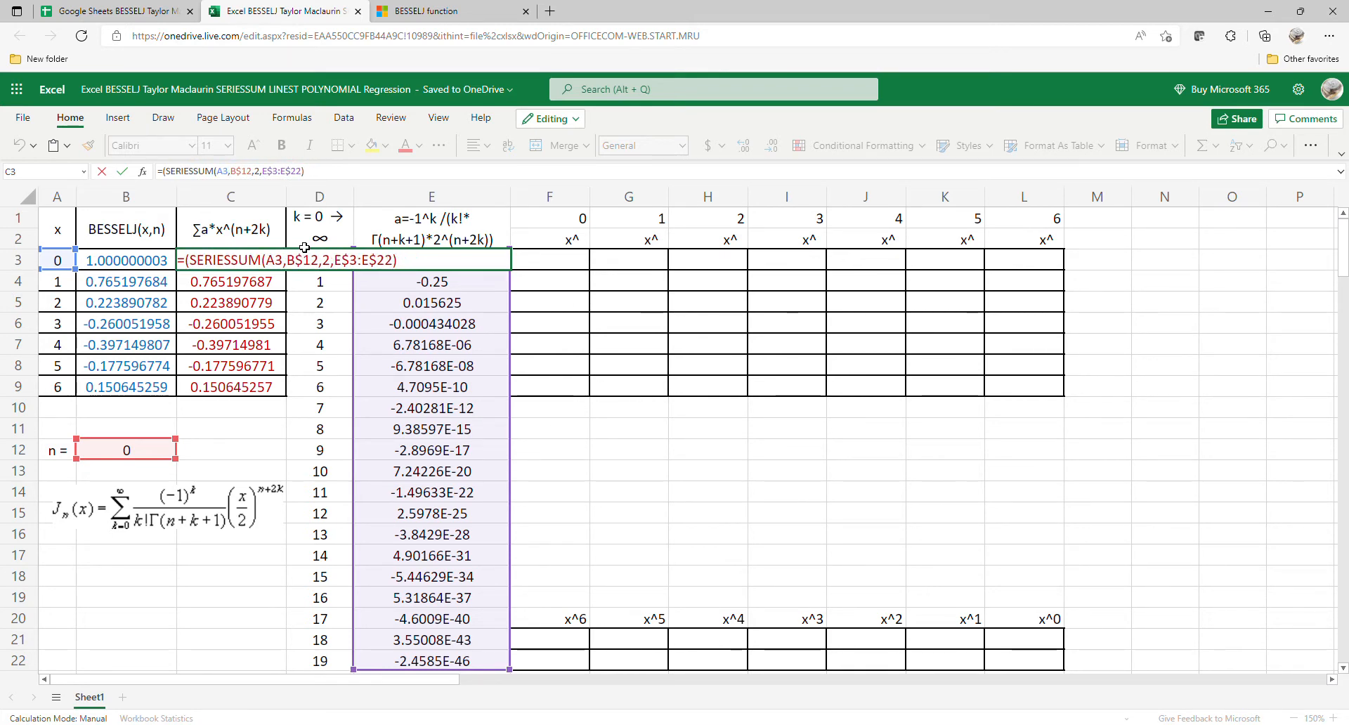
pyautogui.write('IFERROR')
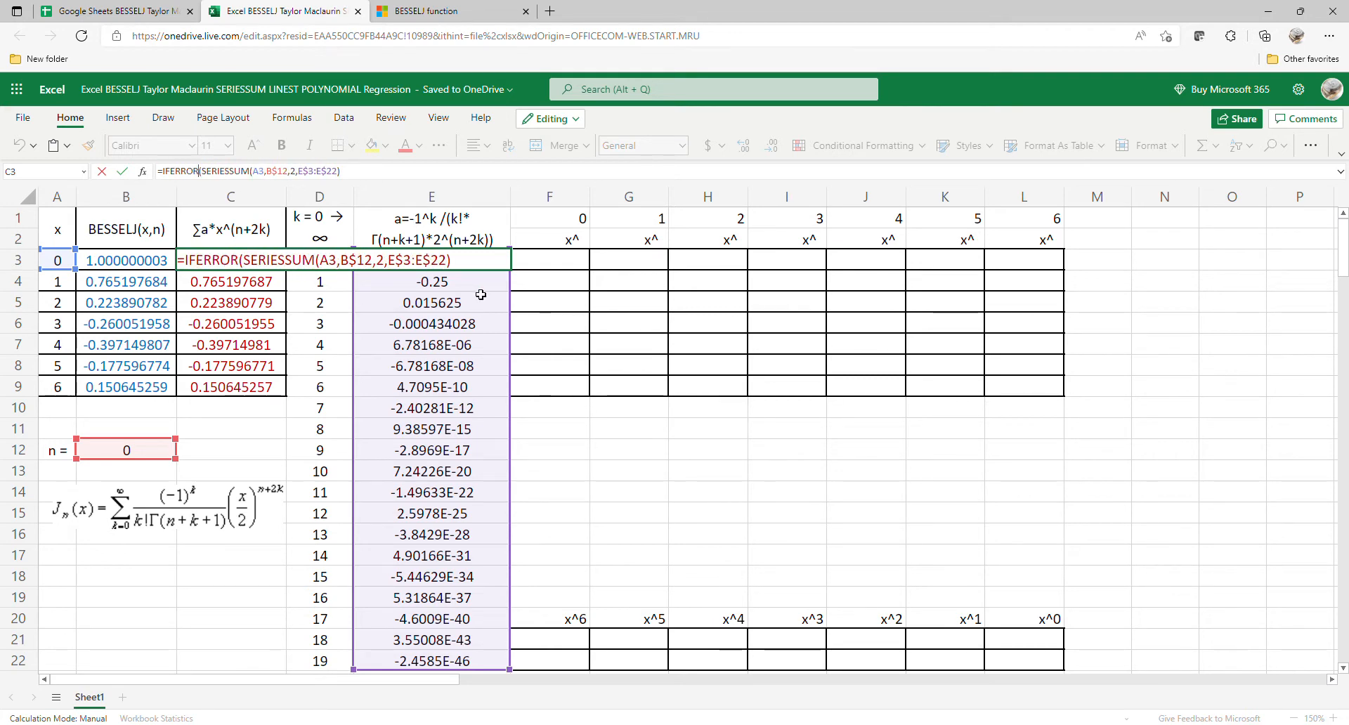
# Step: Complete the C3 IFERROR formula with a fallback value of 1, enter it and fill it down to C9
pyautogui.click(371, 178)
pyautogui.write(',1)')
pyautogui.press('Return')
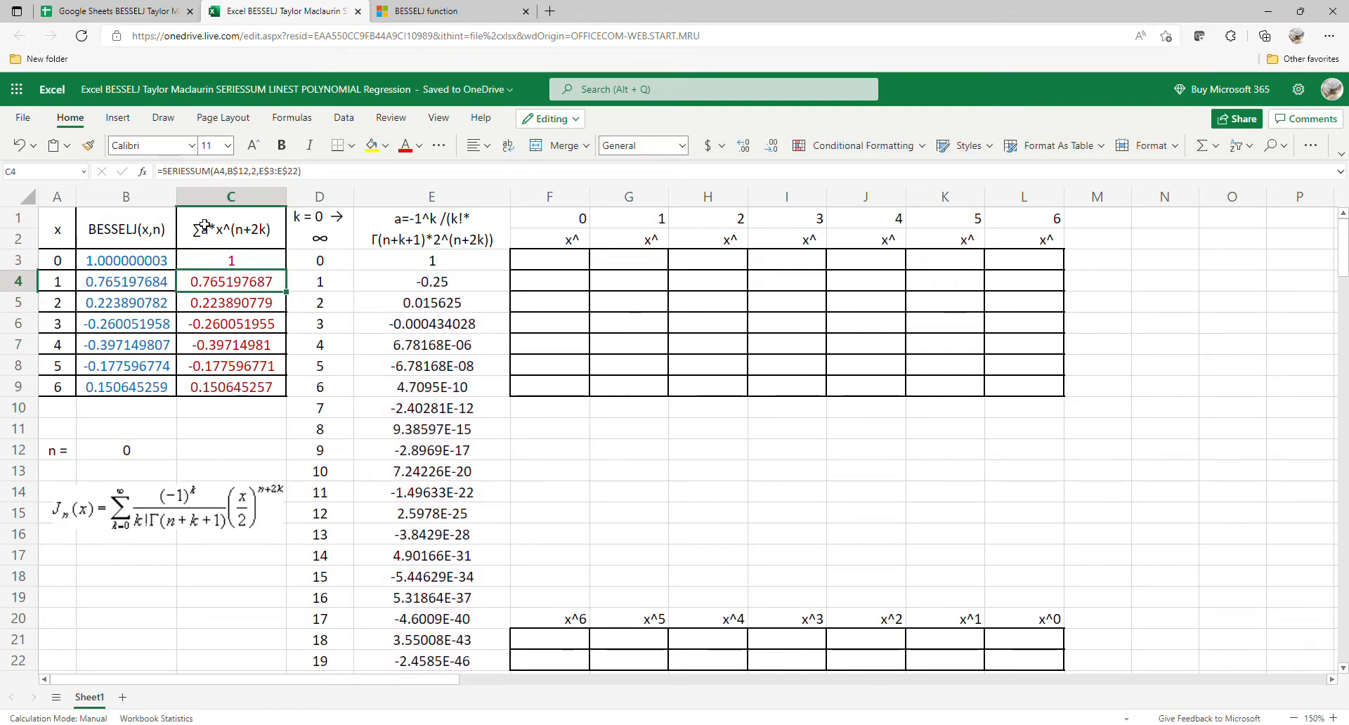
pyautogui.click(234, 265)
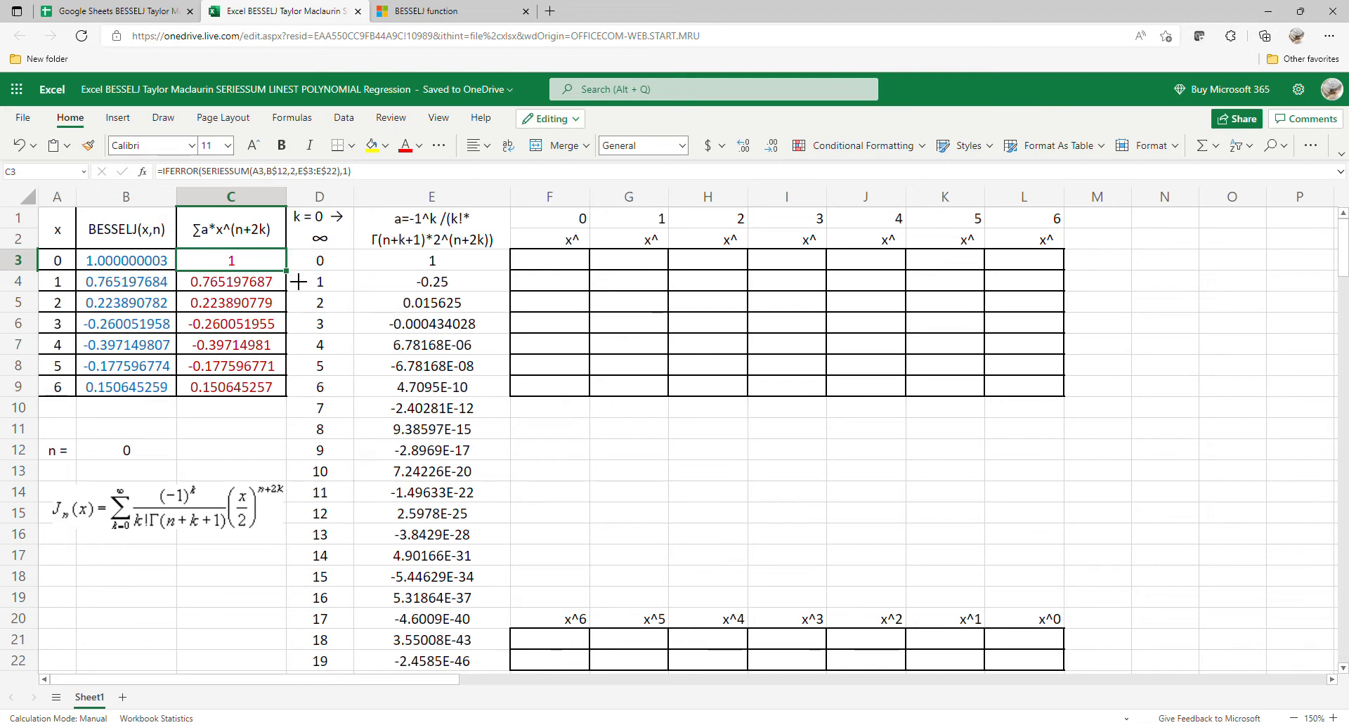
pyautogui.moveTo(297, 282); pyautogui.dragTo(297, 389)
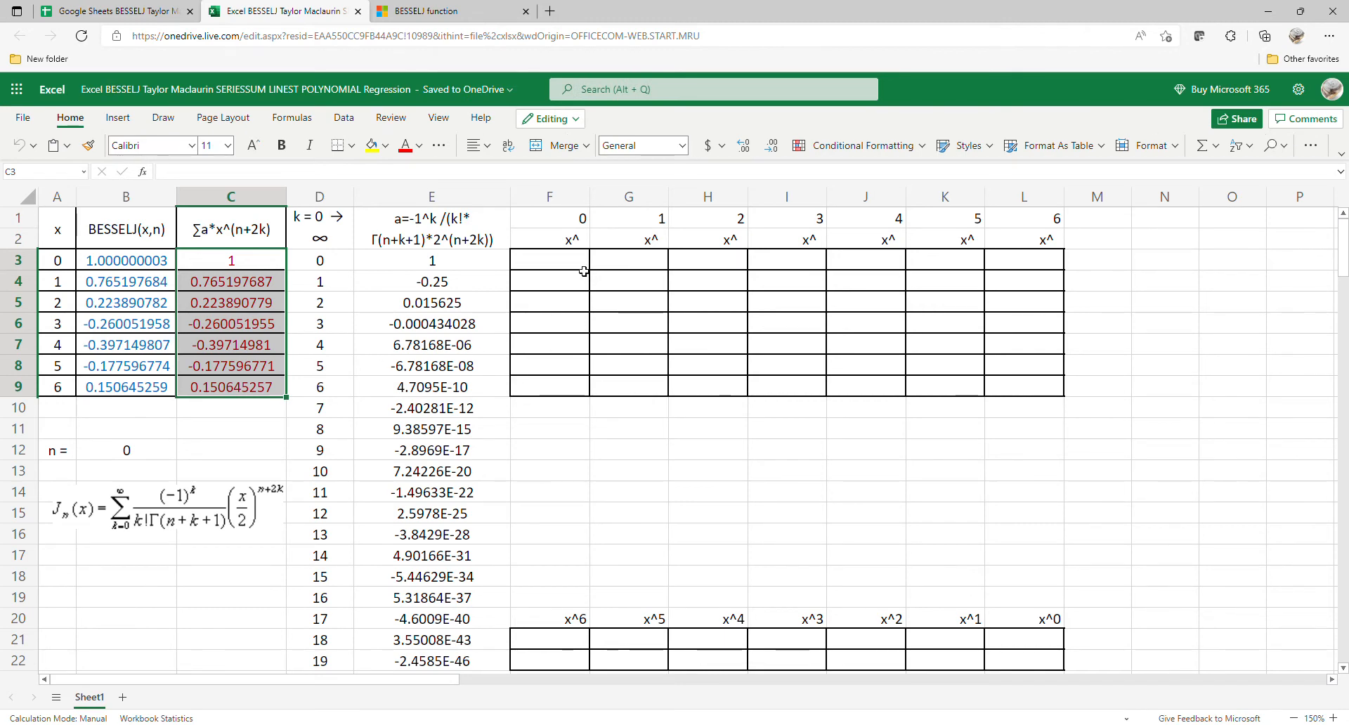
# Step: Try a scatter chart of the whole table A1:C9 including its headers, and undo its insertion
pyautogui.moveTo(70, 237); pyautogui.dragTo(224, 386)
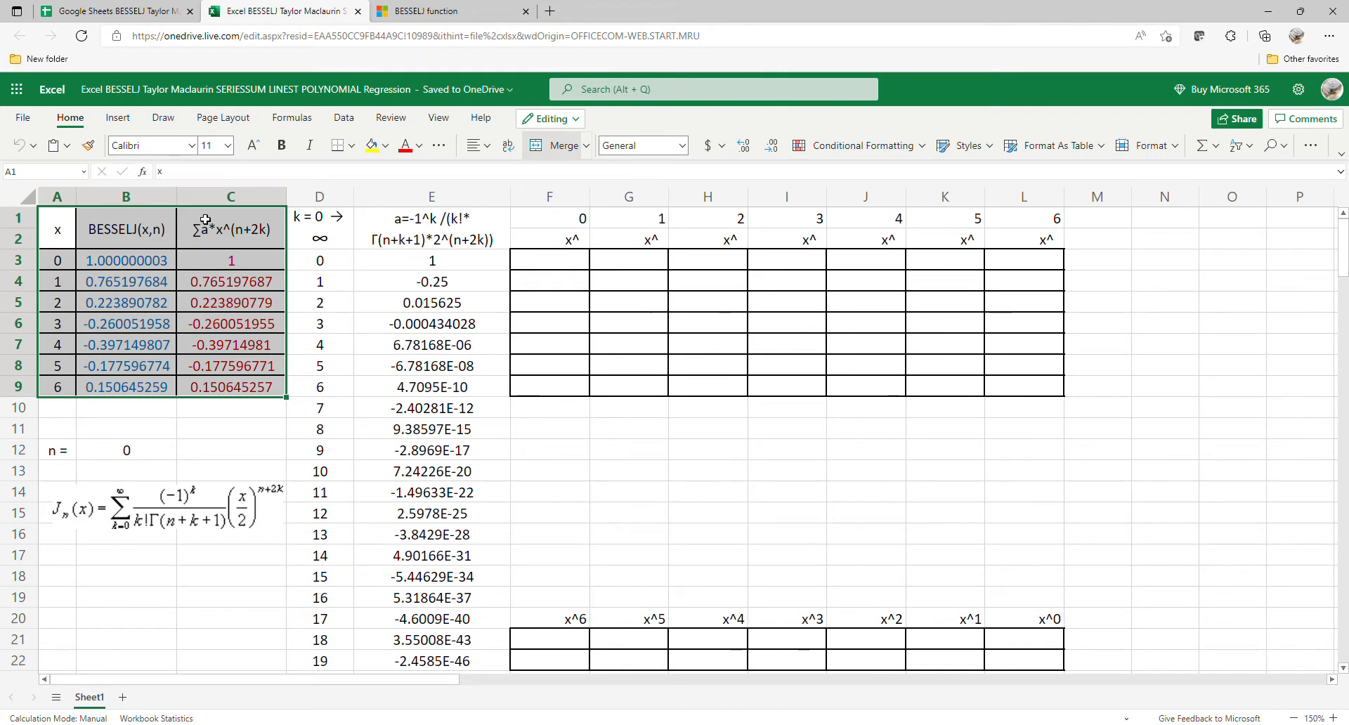
pyautogui.click(117, 117)
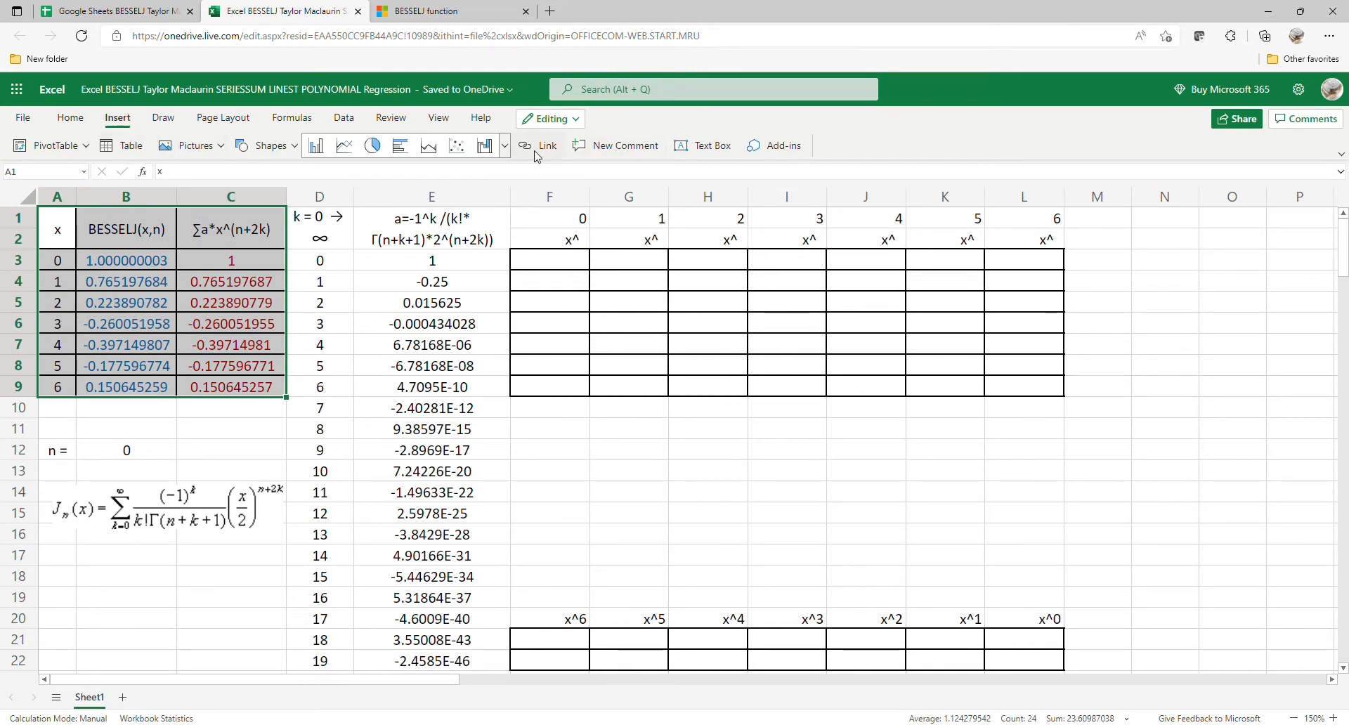
pyautogui.click(457, 146)
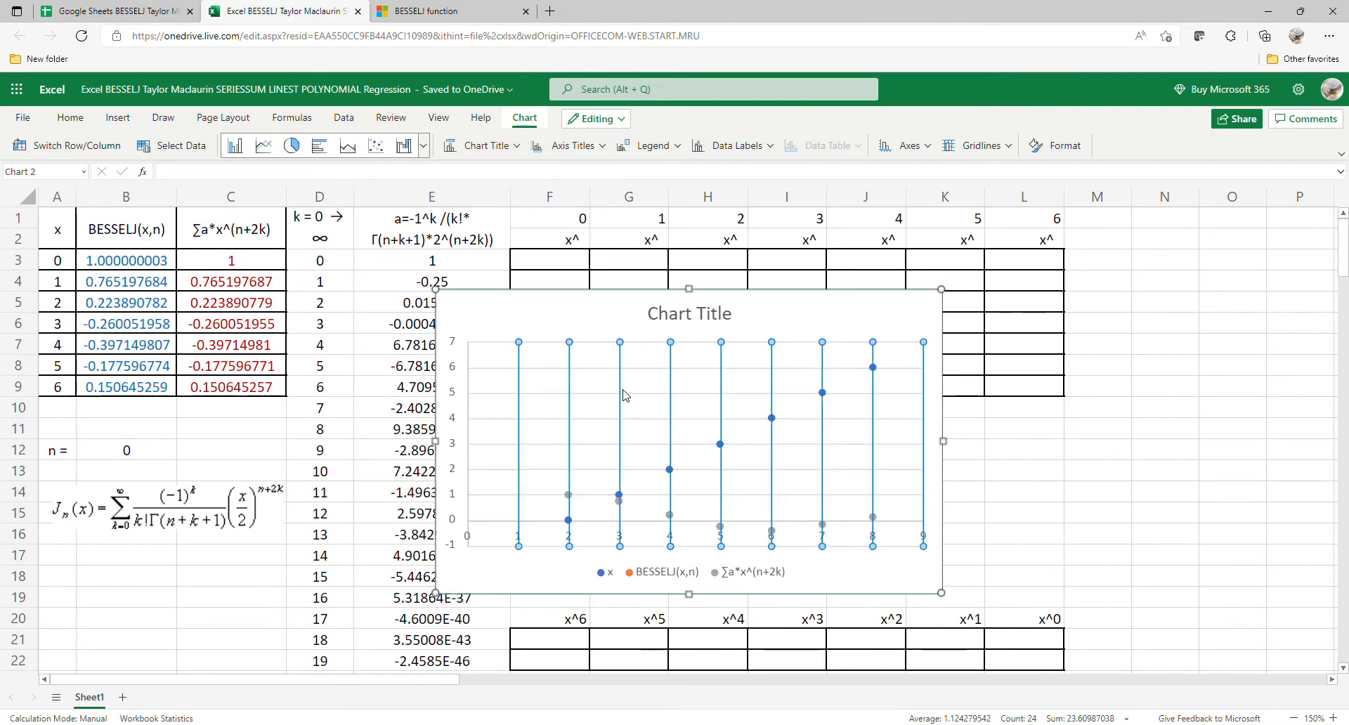
pyautogui.click(1106, 478)
pyautogui.hotkey('ctrl', 'z')
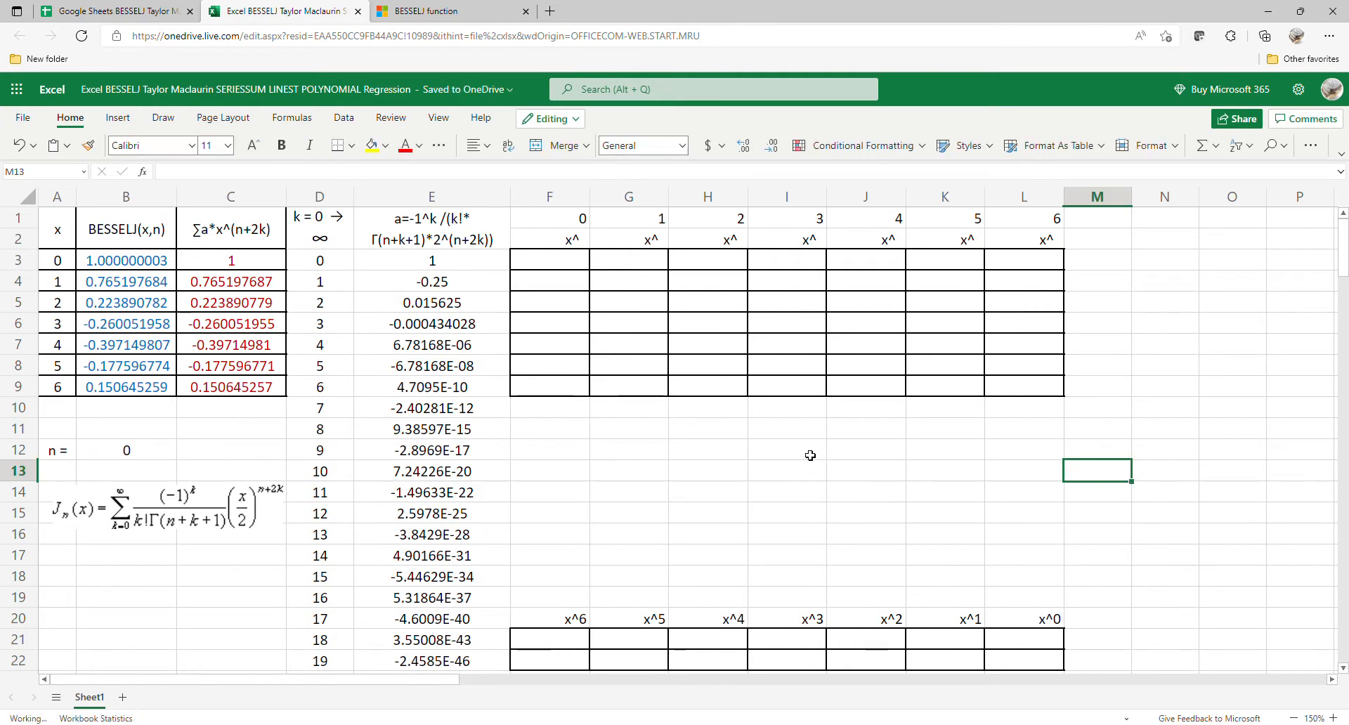
# Step: Insert a scatter chart of the data range A3:C9 without its header rows
pyautogui.moveTo(67, 262); pyautogui.dragTo(214, 385)
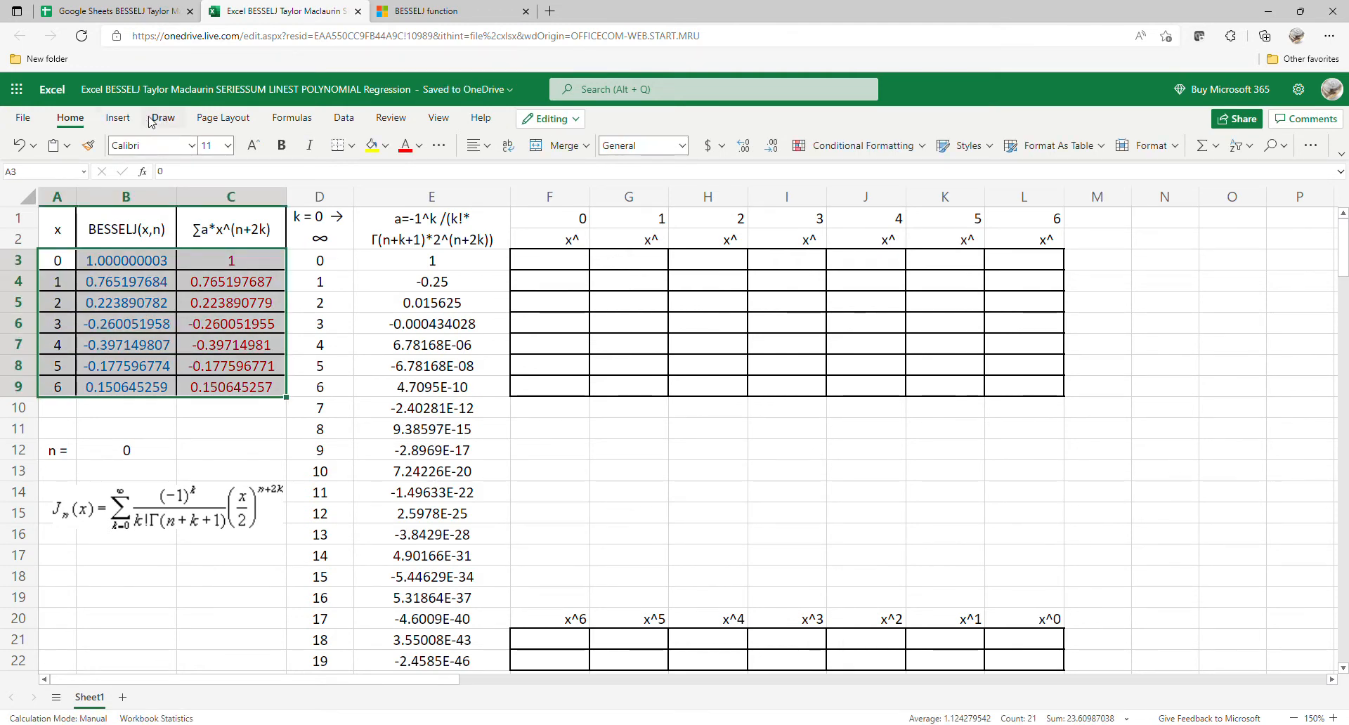
pyautogui.click(117, 117)
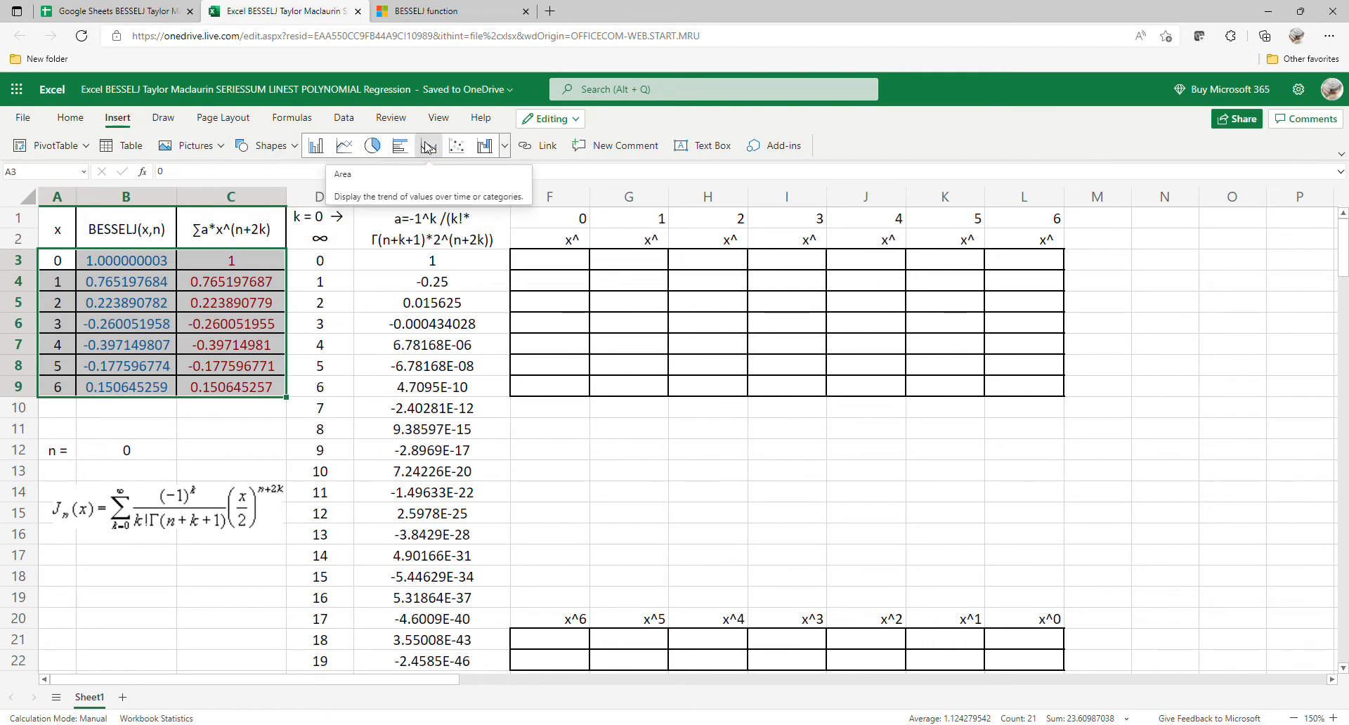
pyautogui.click(457, 145)
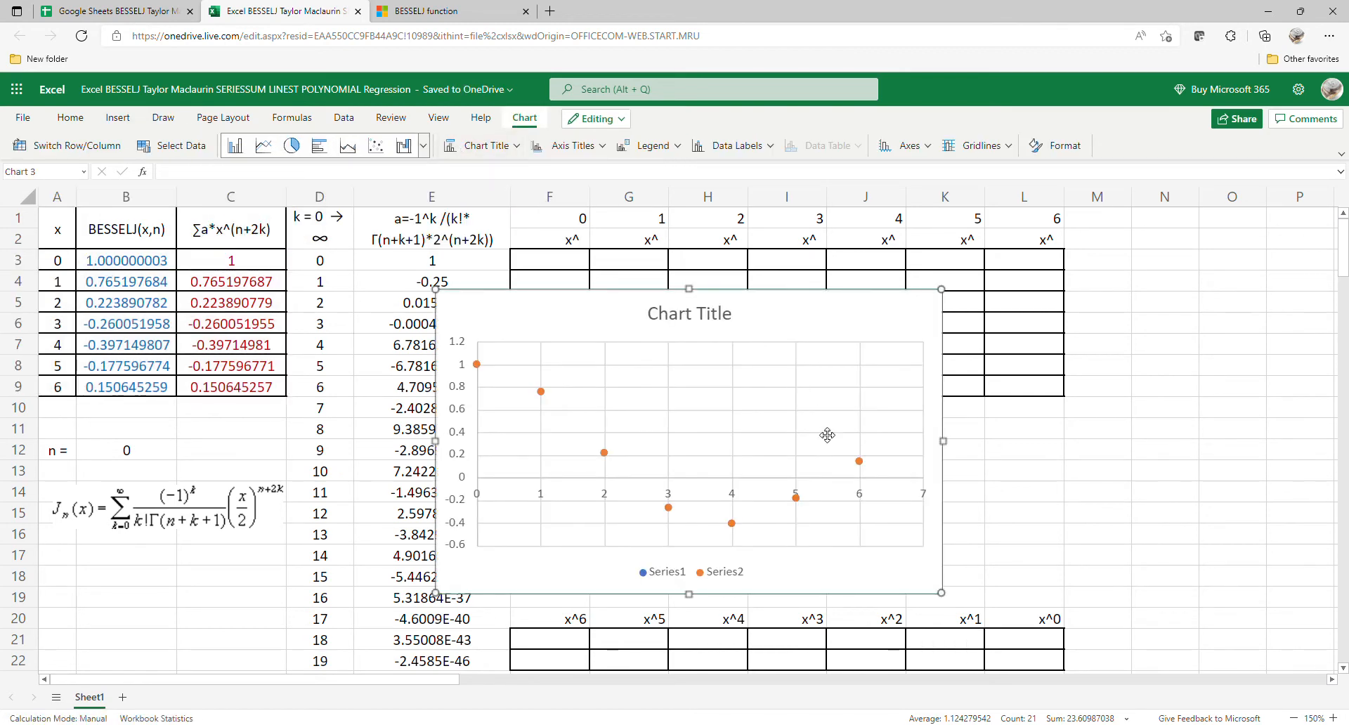
# Step: Clear the scatter chart's title text and turn off its legend
pyautogui.doubleClick(727, 325)
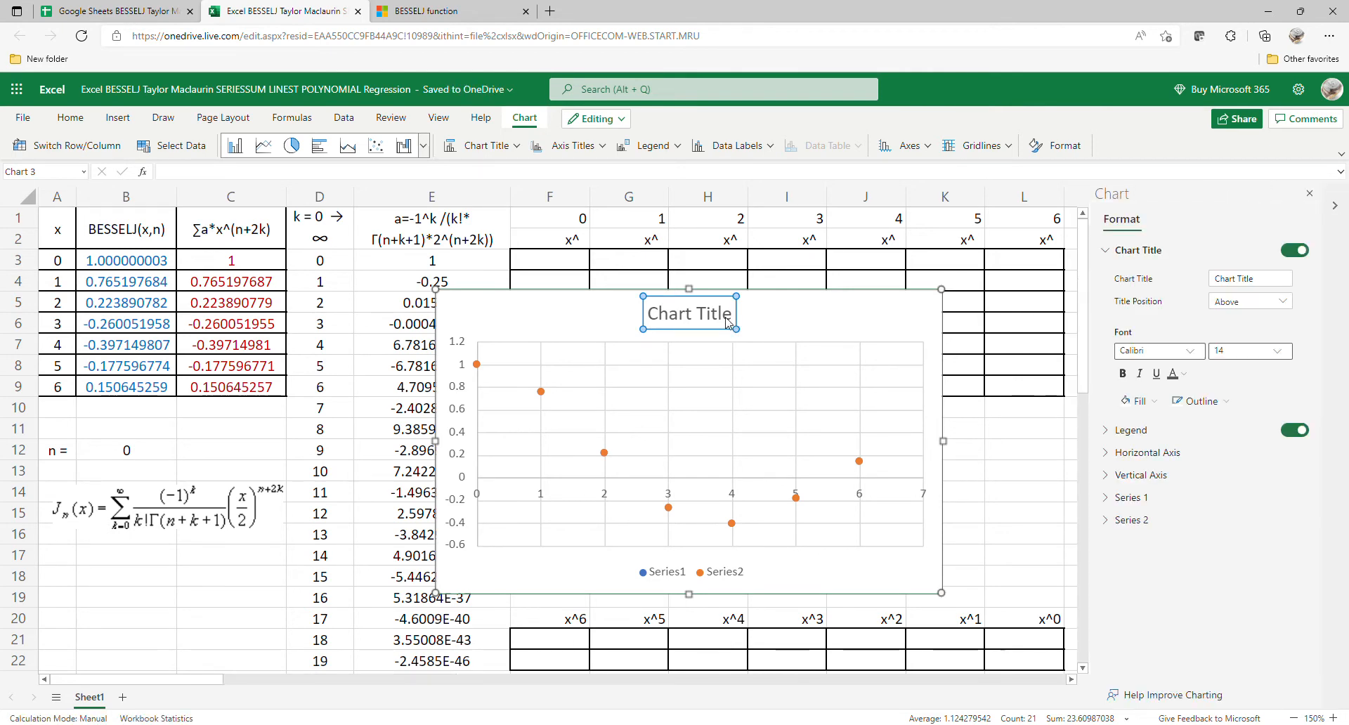
pyautogui.click(728, 323)
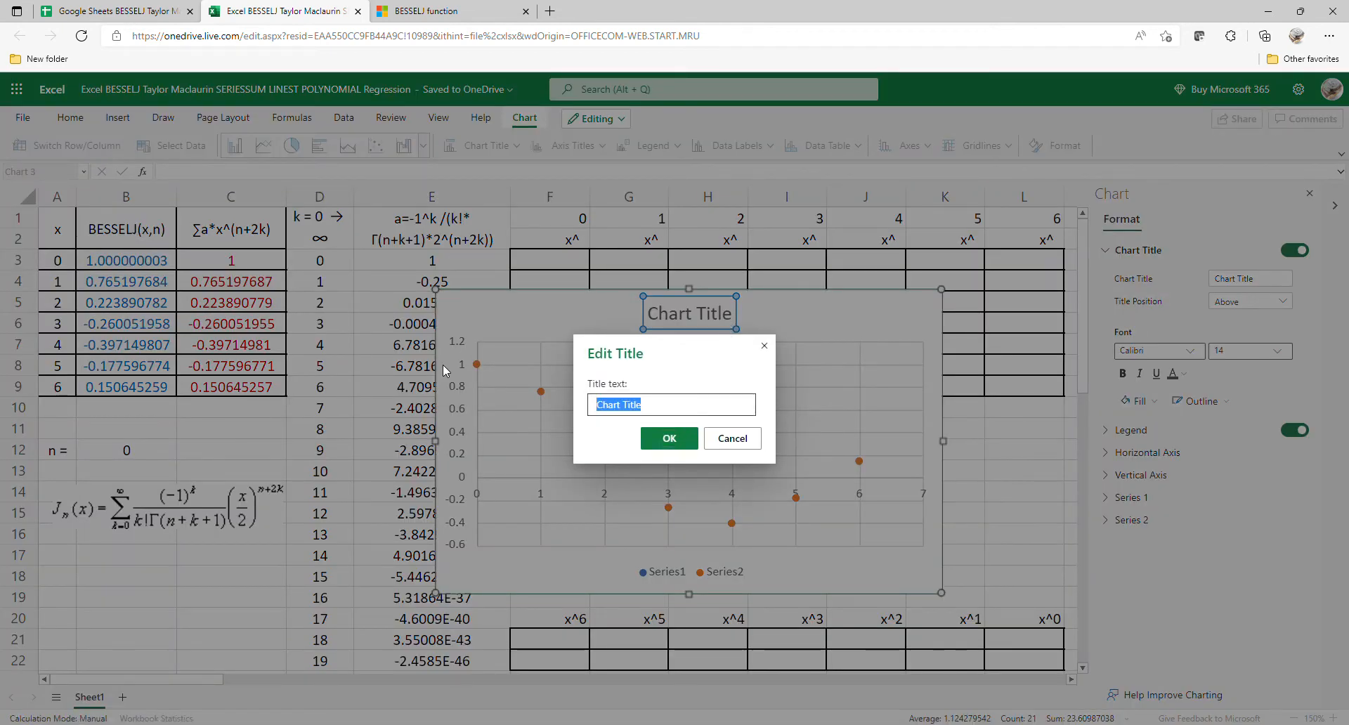
pyautogui.press('BackSpace')
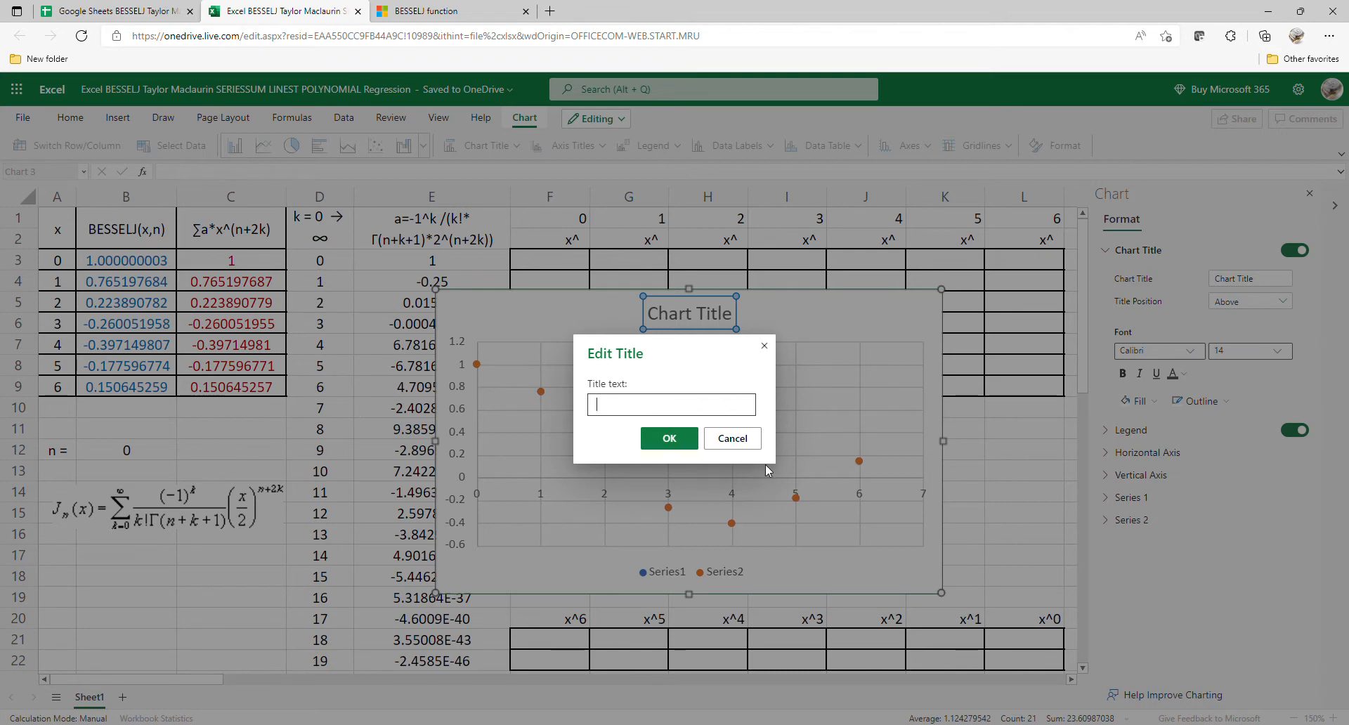
pyautogui.click(669, 438)
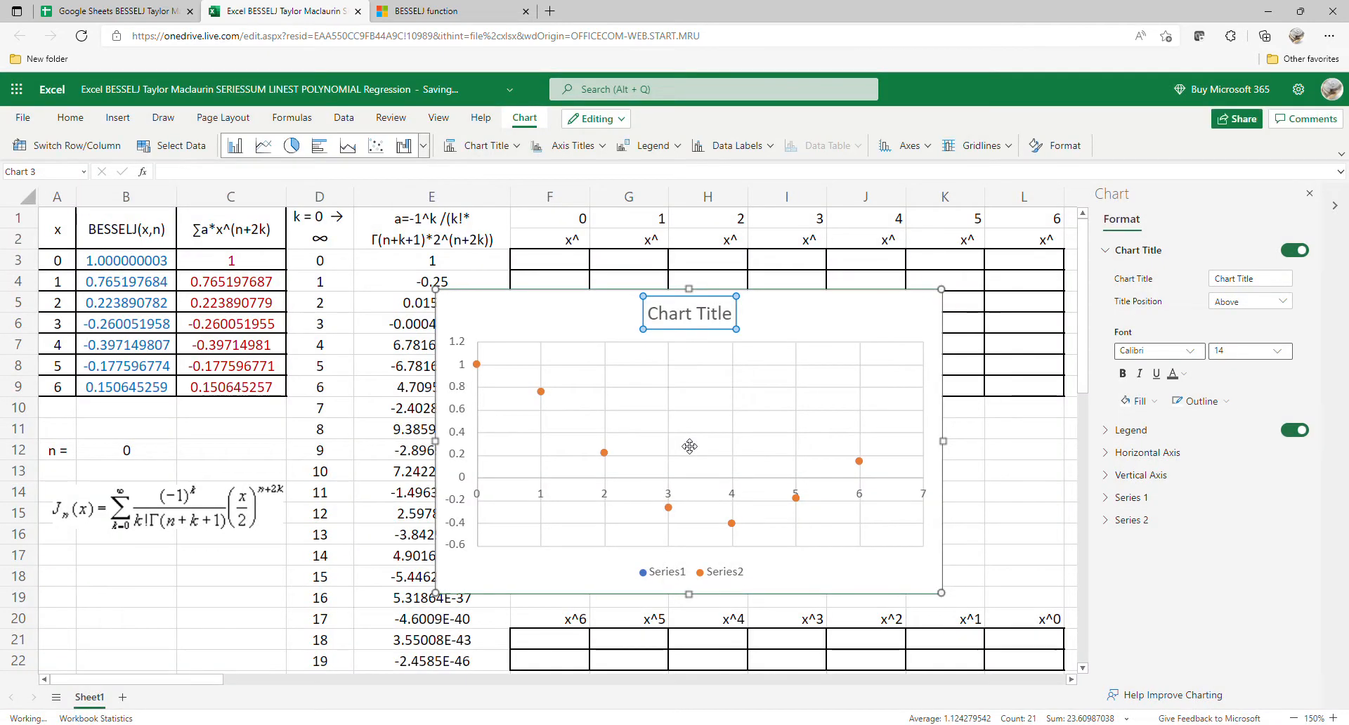
pyautogui.click(709, 576)
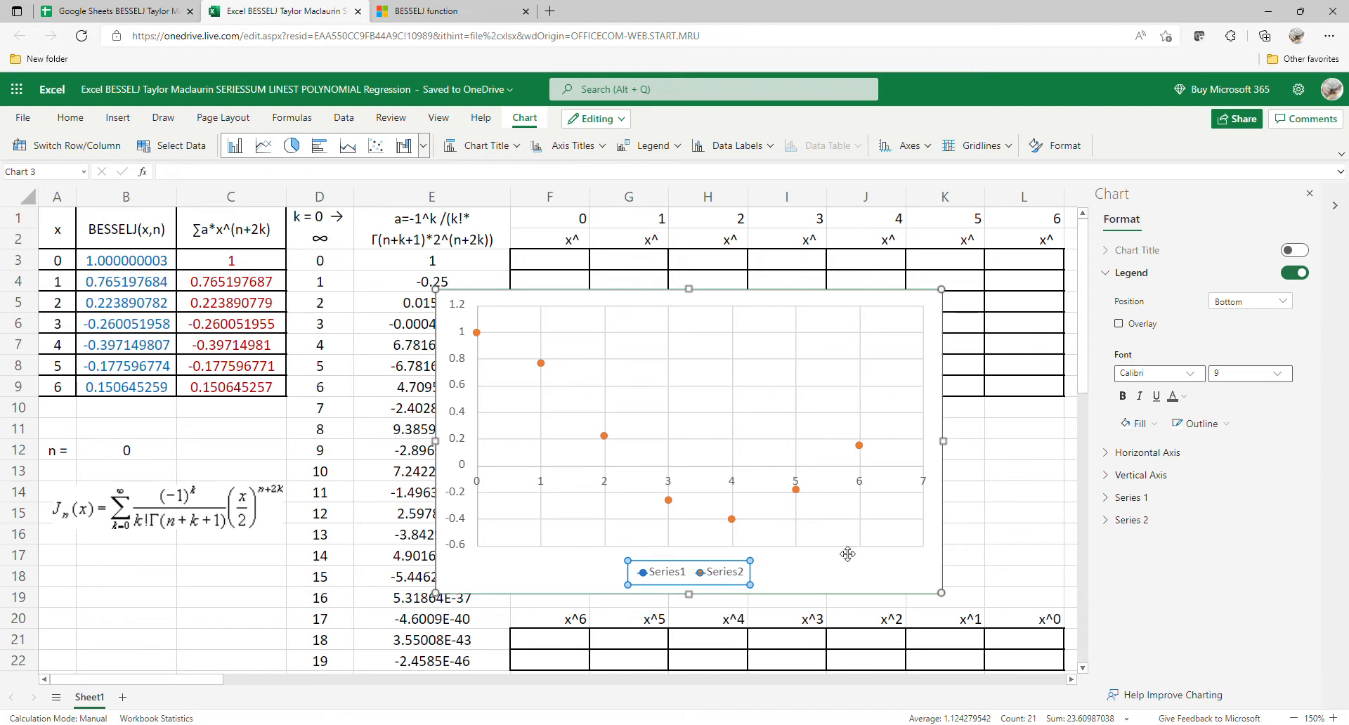
pyautogui.click(1290, 277)
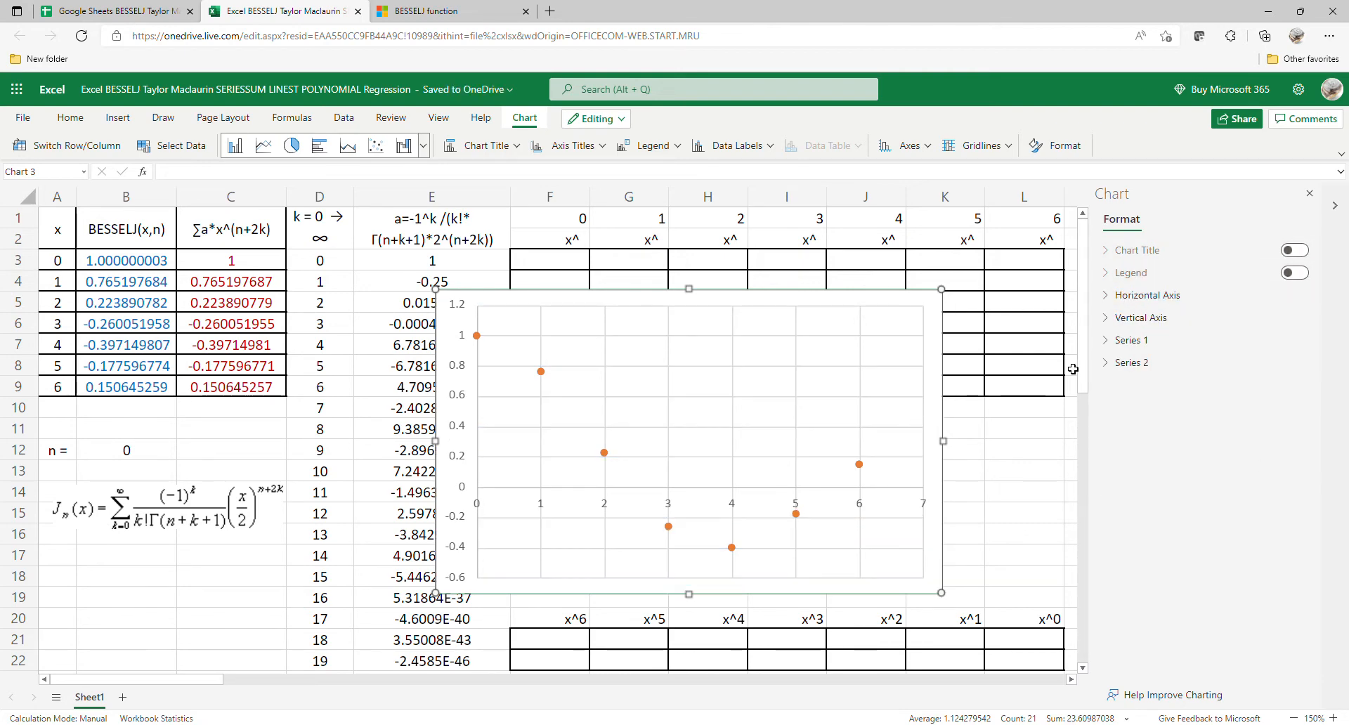
# Step: Add a polynomial trendline of order 6 to Series 1 and display its equation on the chart
pyautogui.click(1150, 339)
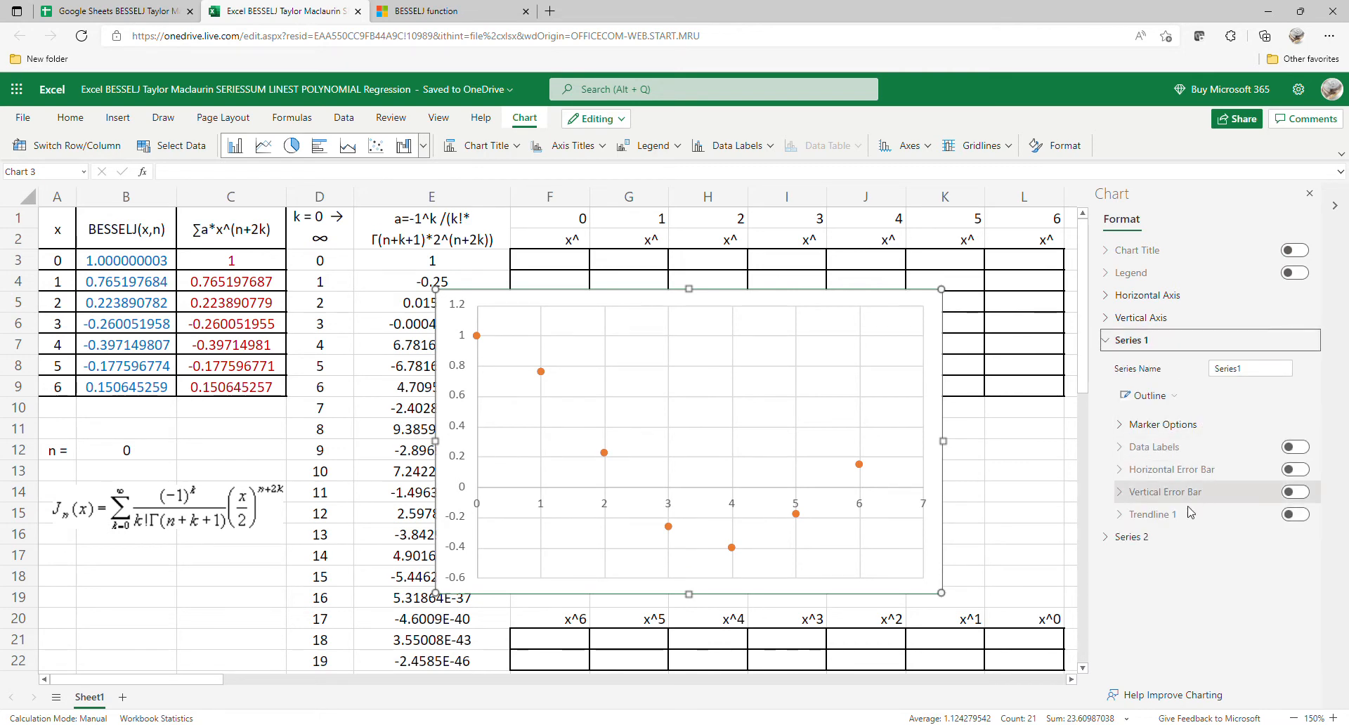
pyautogui.click(1295, 515)
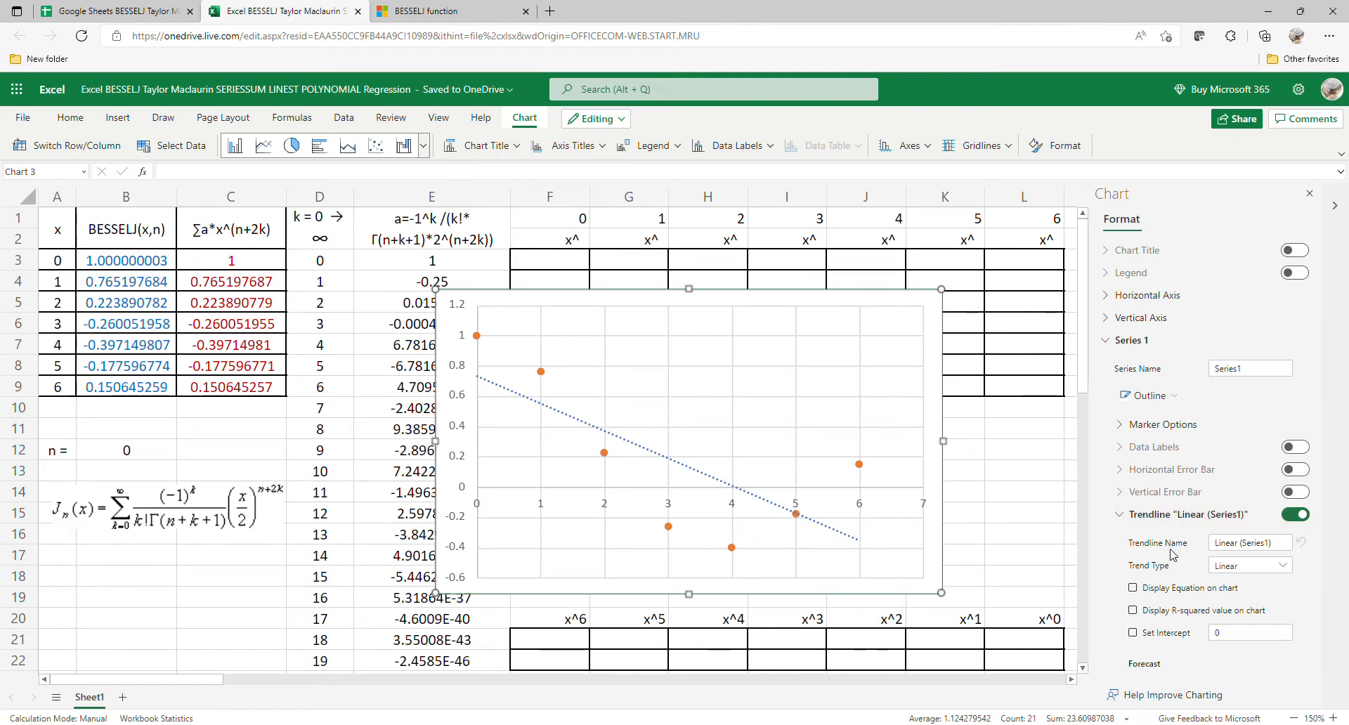
pyautogui.click(1262, 566)
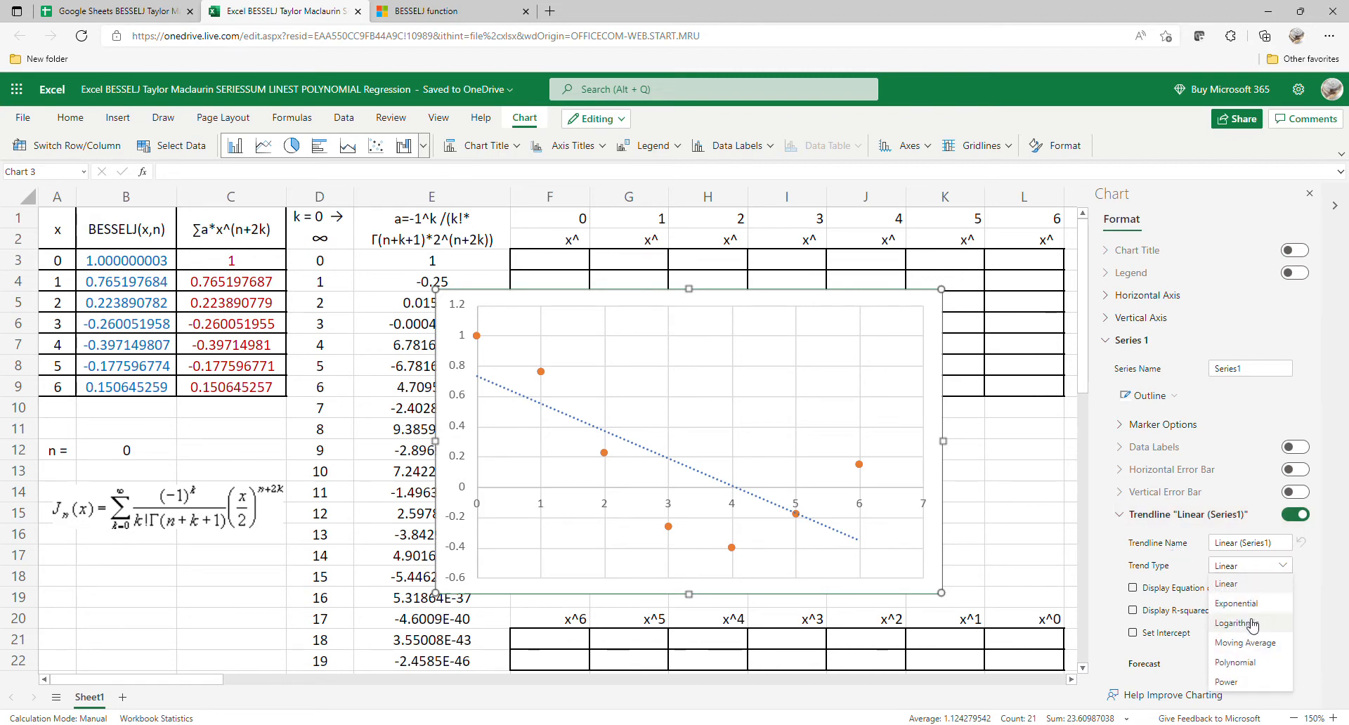
pyautogui.click(1240, 662)
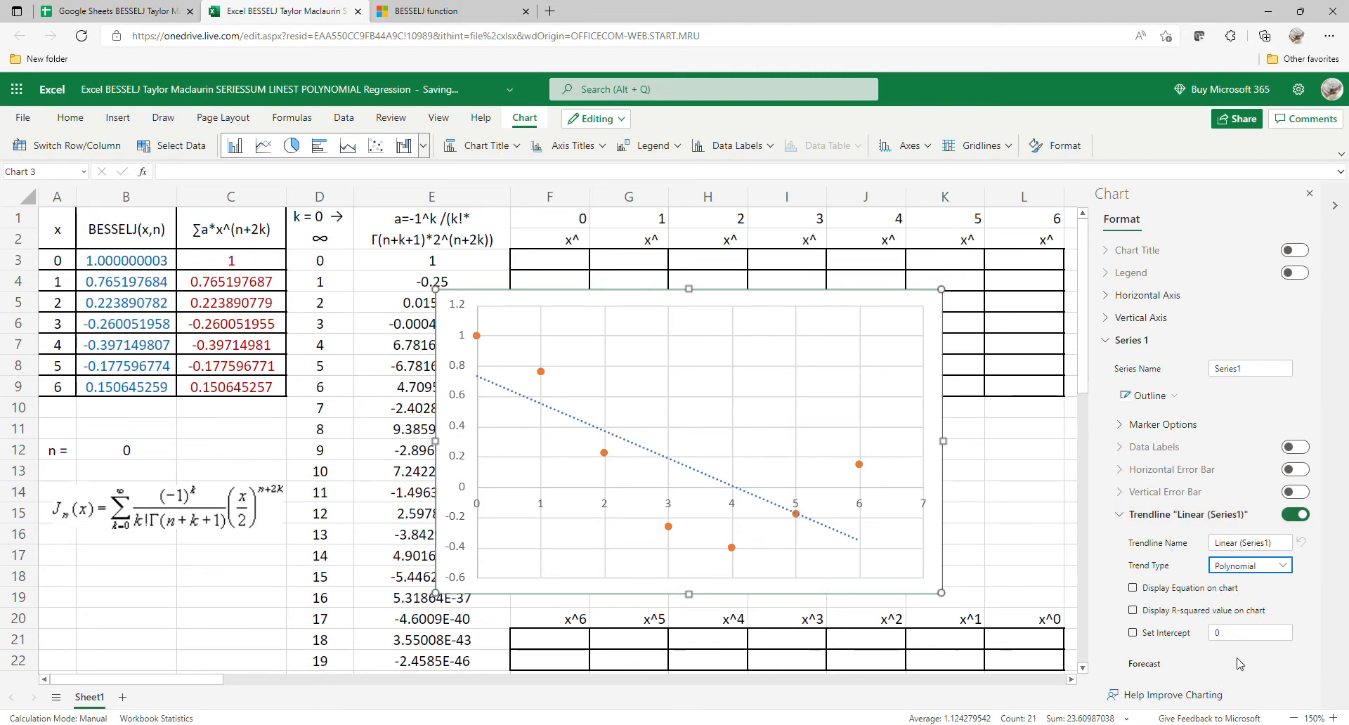
pyautogui.scroll(-1, 1103, 513)
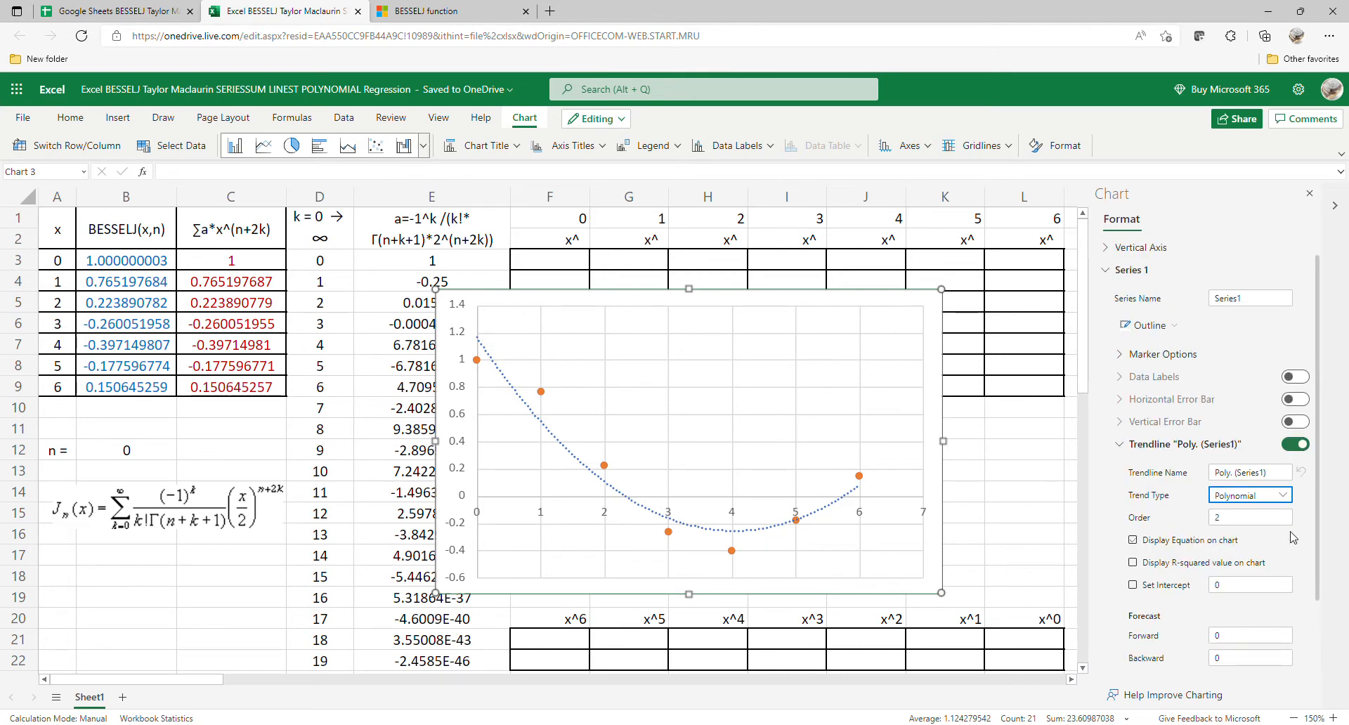
pyautogui.click(1290, 523)
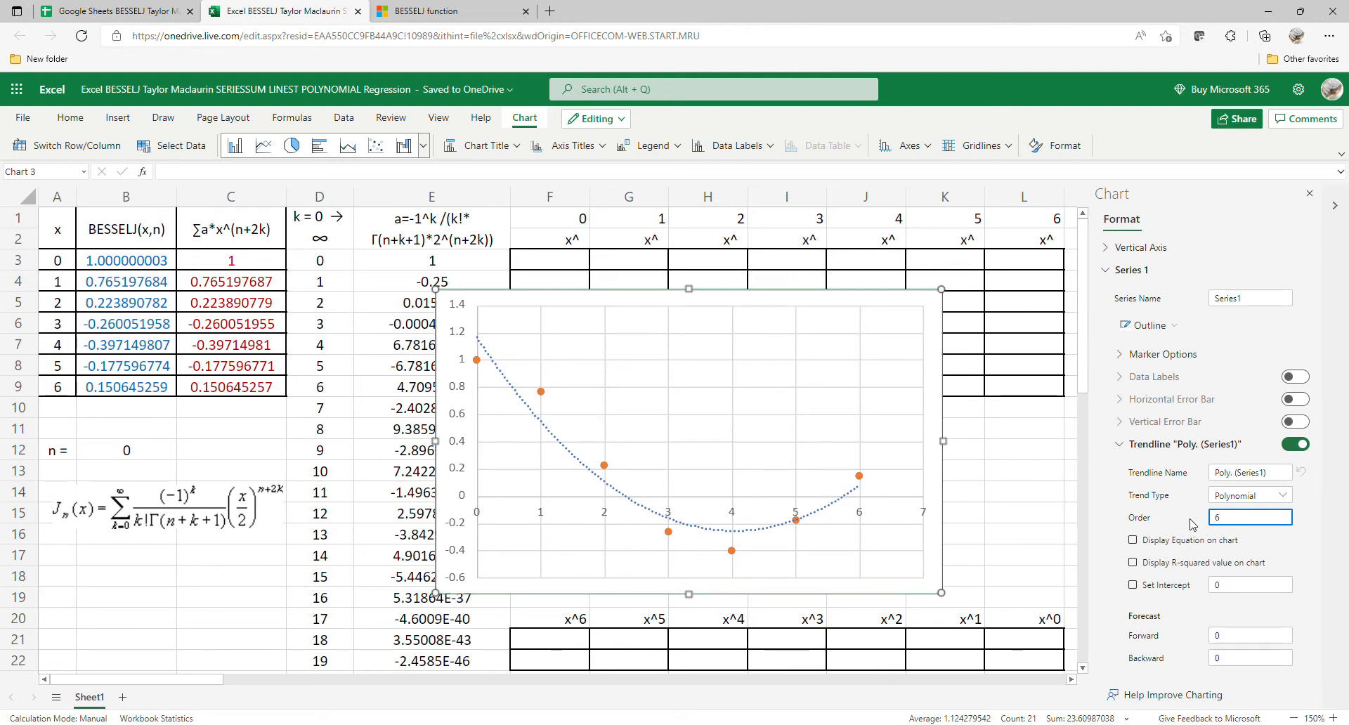
pyautogui.write('6')
pyautogui.press('Return')
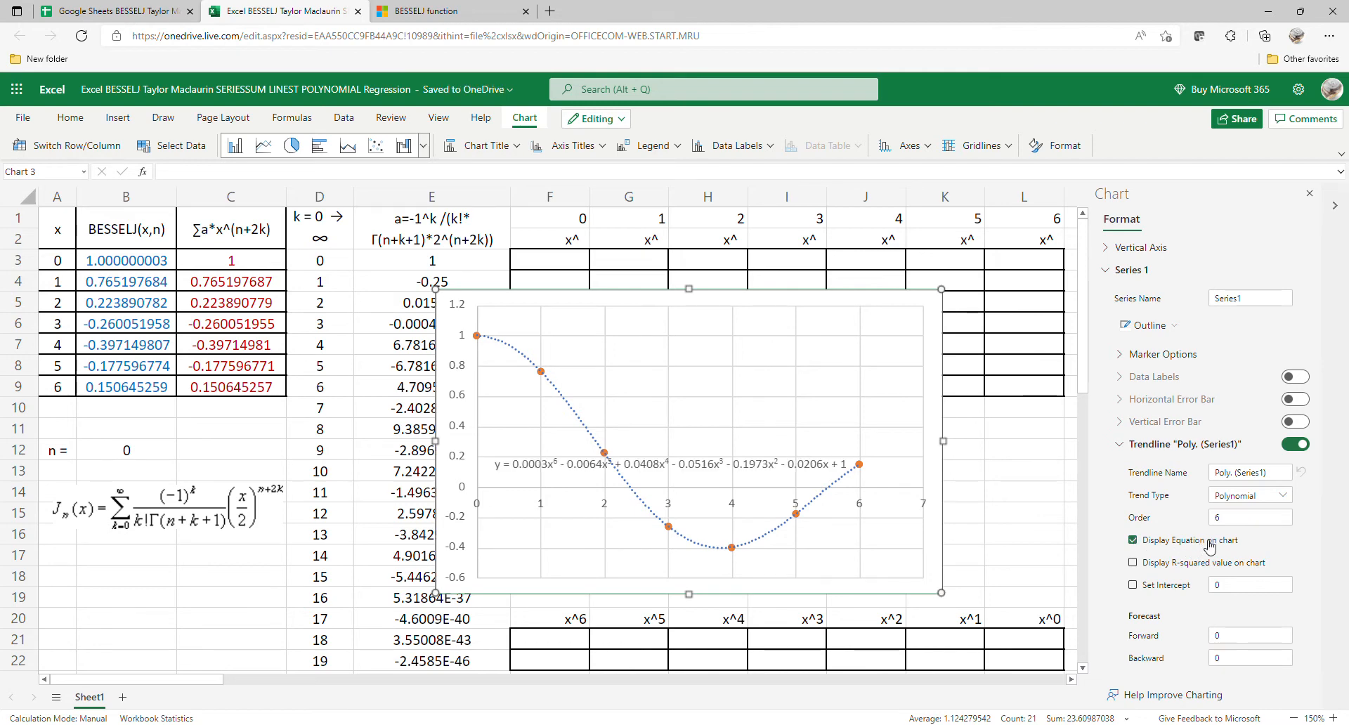
# Step: Add a second trendline to Series 1, make it polynomial of order 6 and display its equation
pyautogui.scroll(-3, 1194, 541)
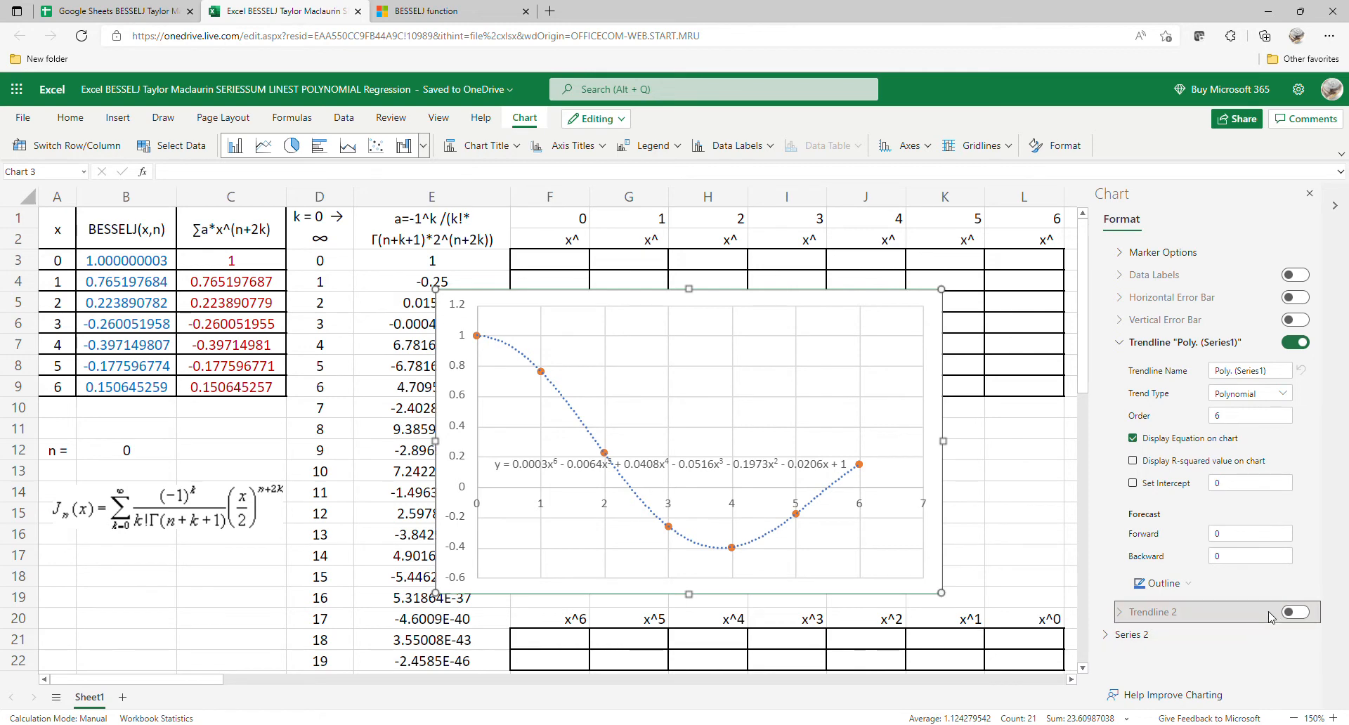
pyautogui.click(1299, 616)
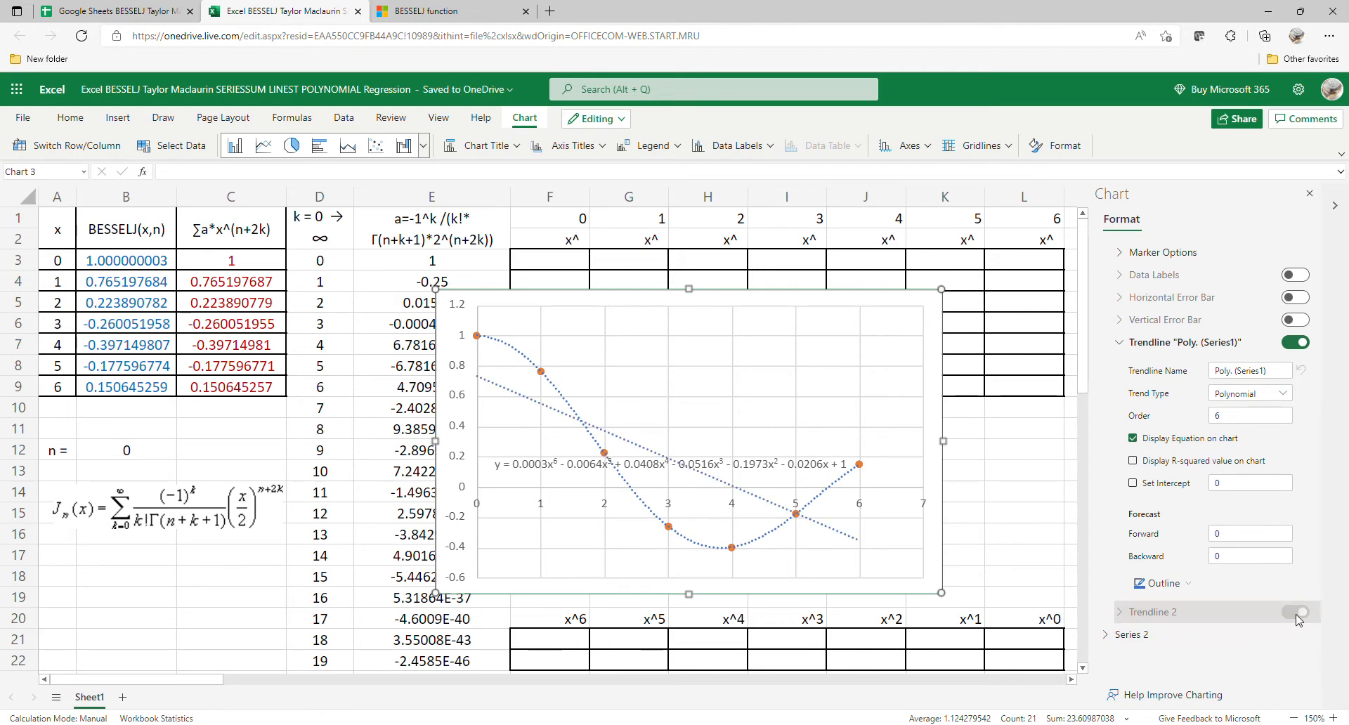
pyautogui.scroll(-3, 1262, 603)
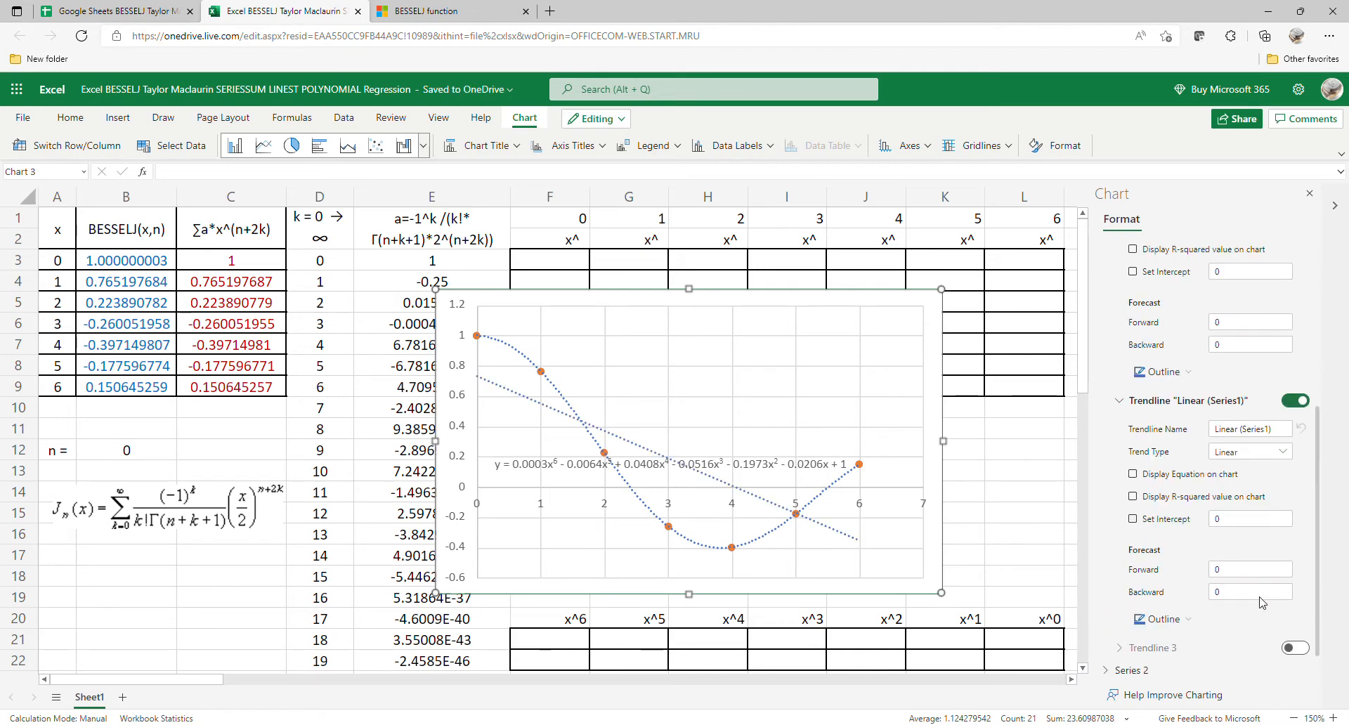
pyautogui.click(1283, 451)
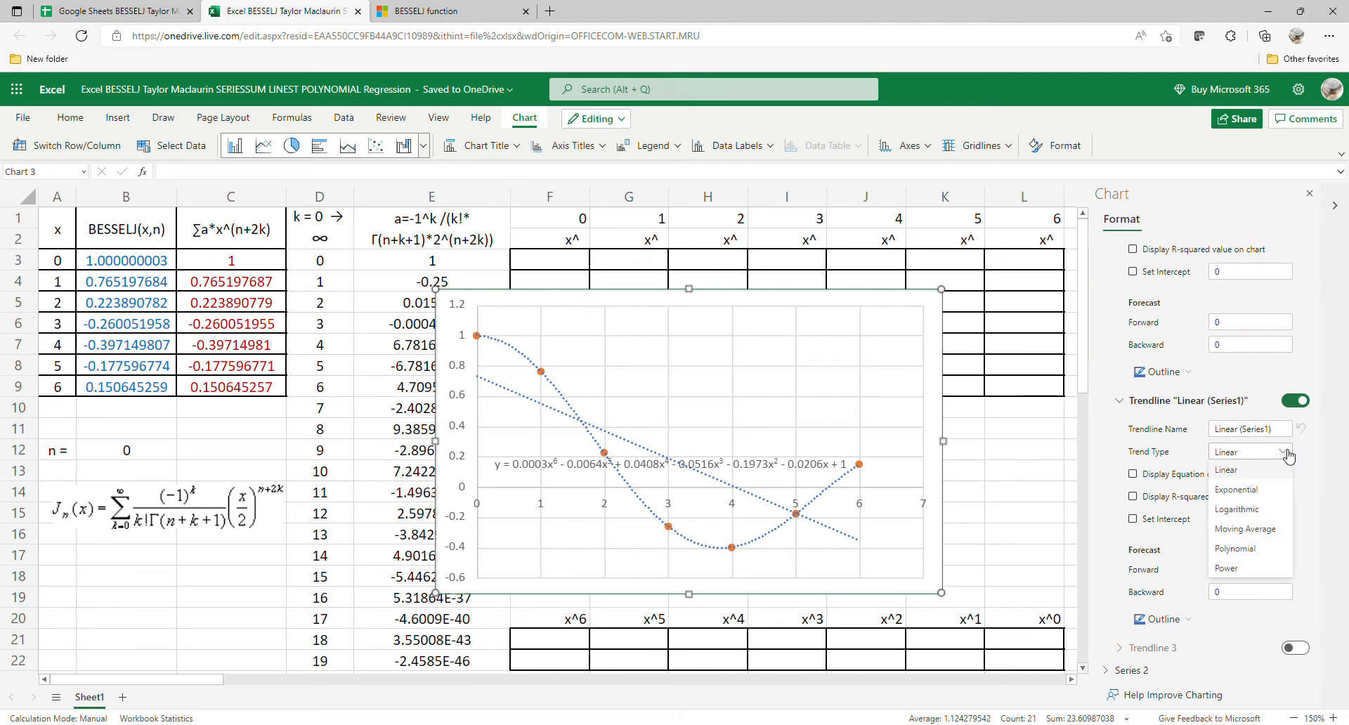
pyautogui.click(1249, 548)
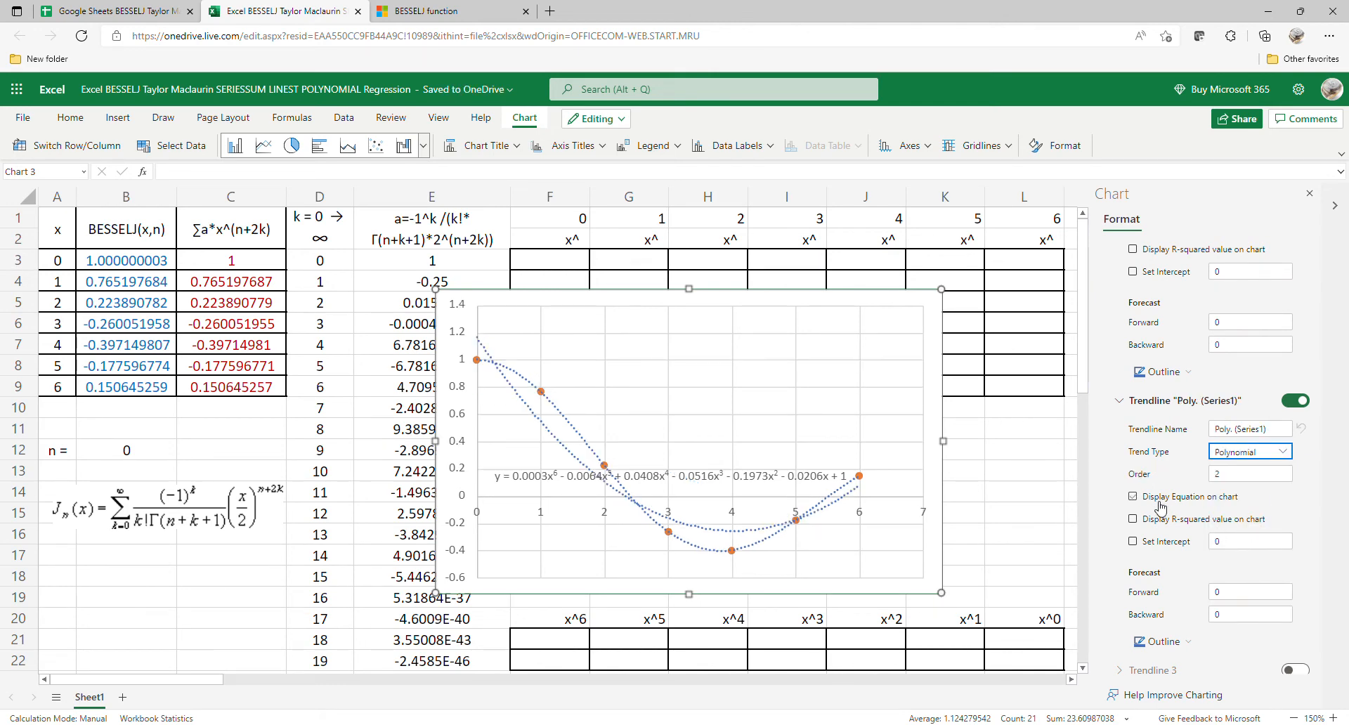
pyautogui.click(1232, 479)
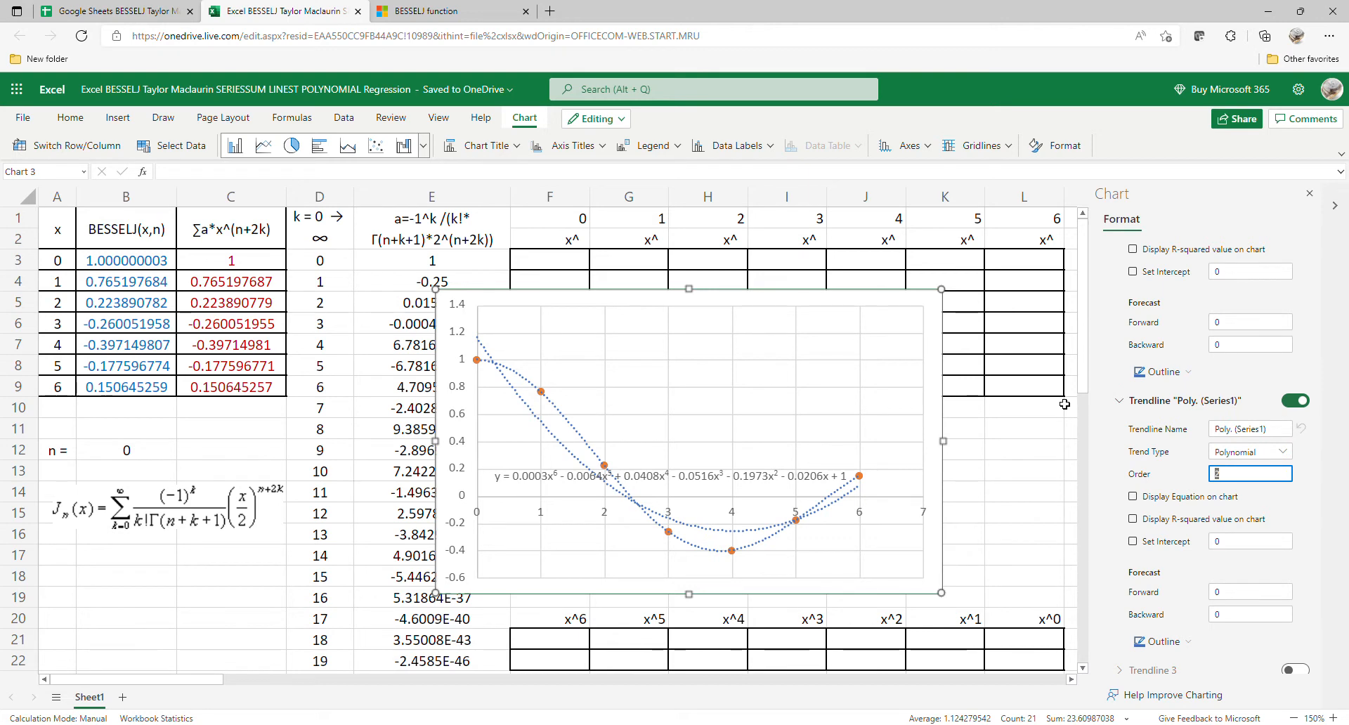
pyautogui.write('6')
pyautogui.click(1135, 496)
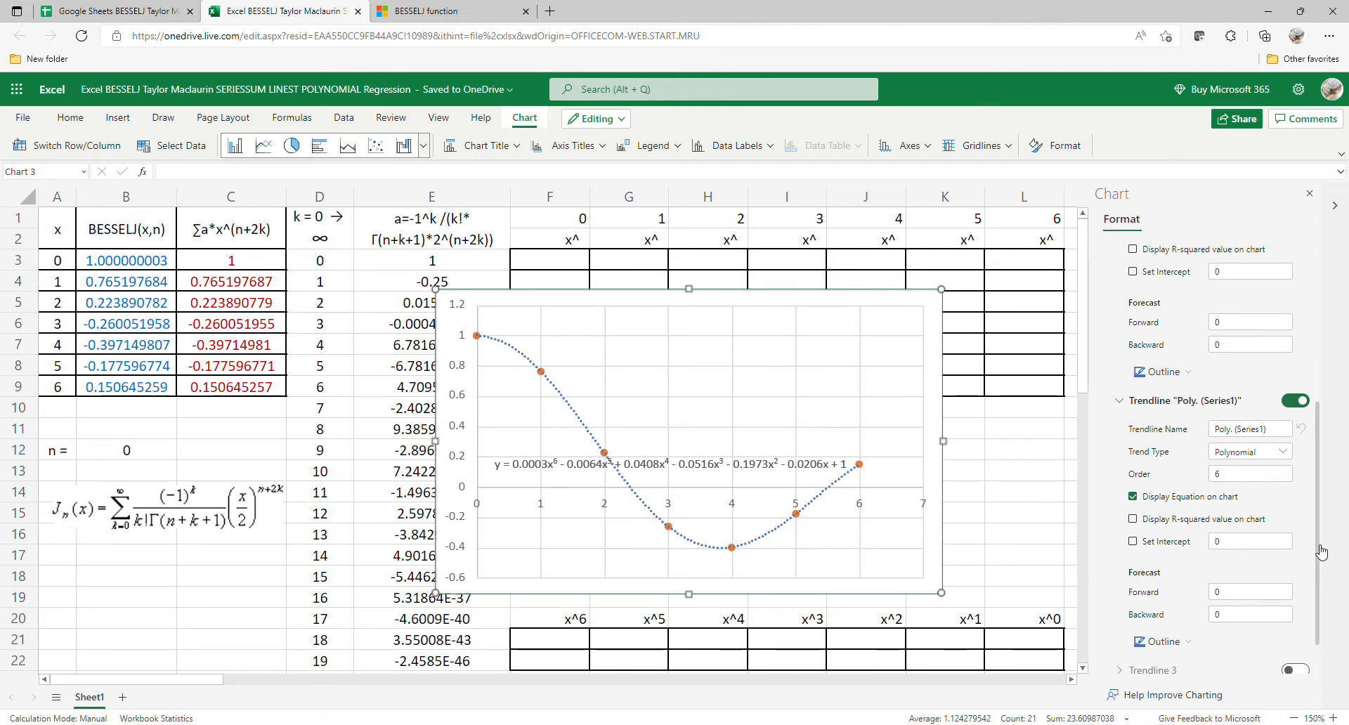
# Step: Close the chart formatting options, enlarge the chart in height and width, and place it beside the powers table, starting at column M
pyautogui.click(1305, 193)
pyautogui.moveTo(815, 411); pyautogui.dragTo(842, 367)
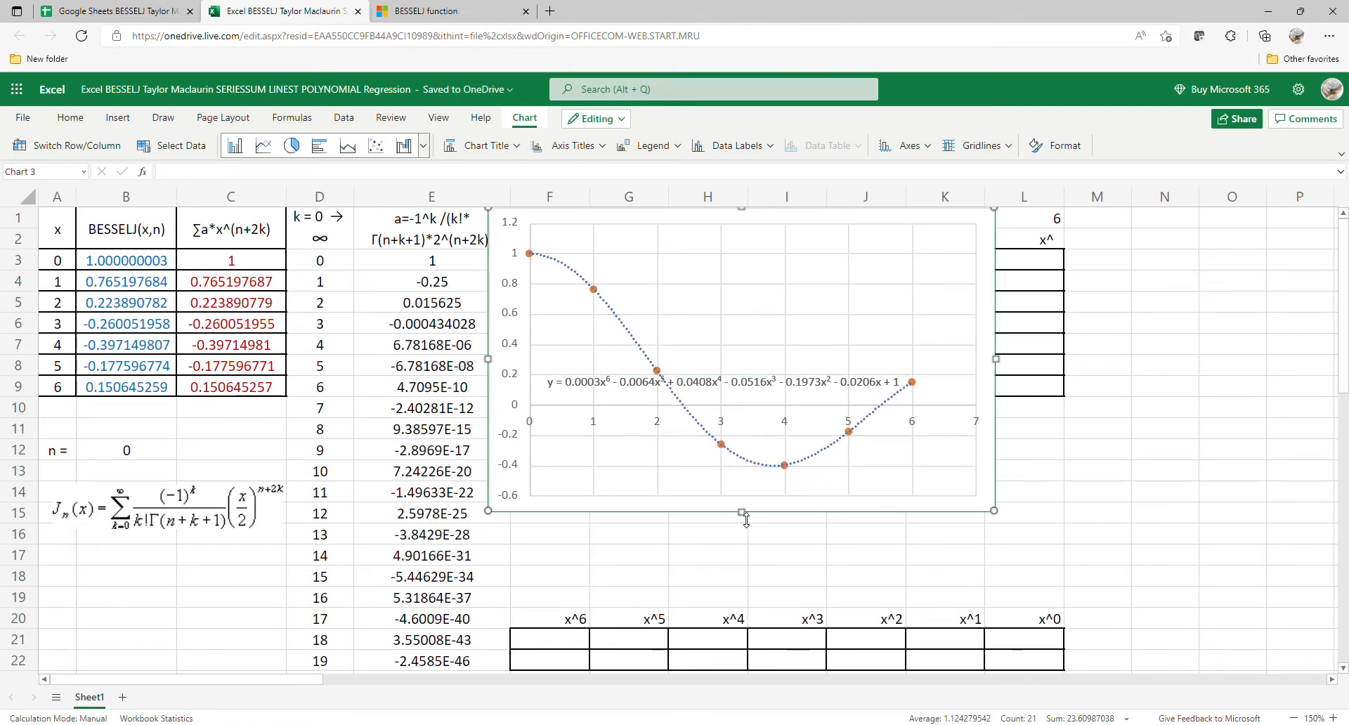
pyautogui.moveTo(746, 520); pyautogui.dragTo(744, 602)
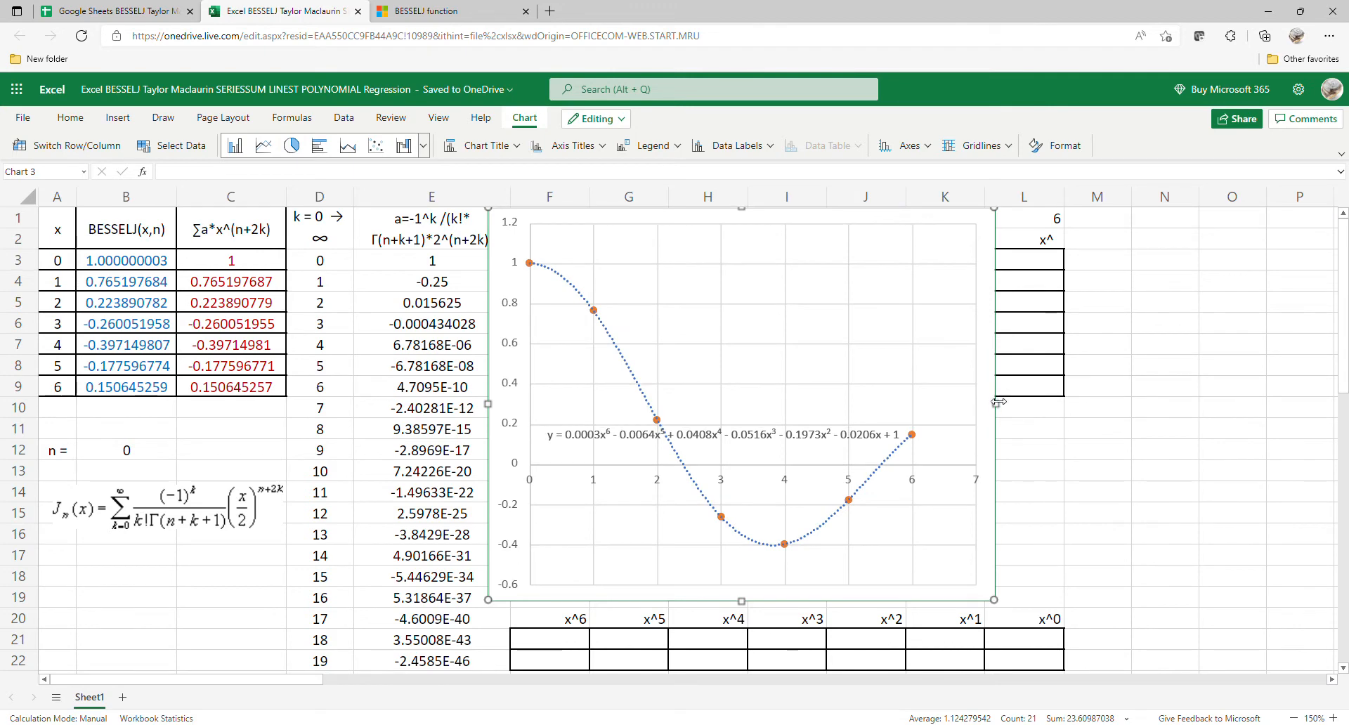
pyautogui.moveTo(1001, 404); pyautogui.dragTo(1026, 405)
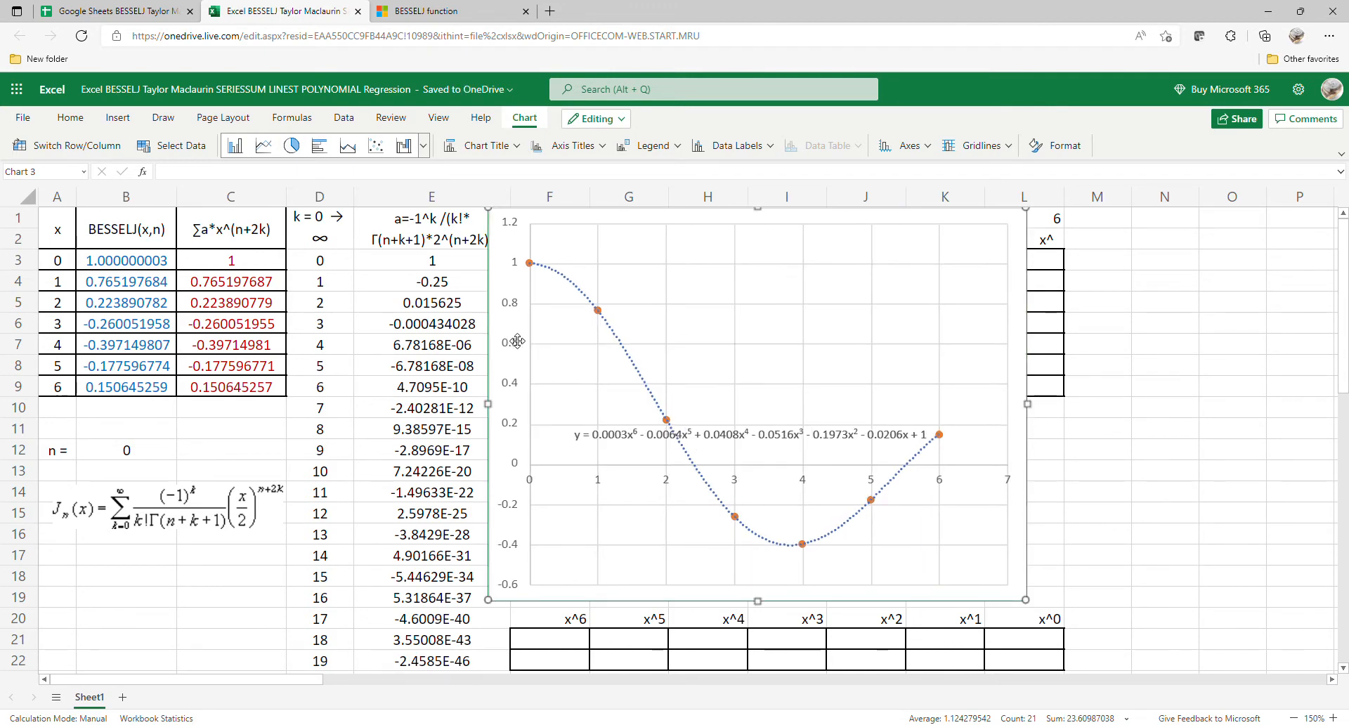
pyautogui.moveTo(520, 340); pyautogui.dragTo(716, 253)
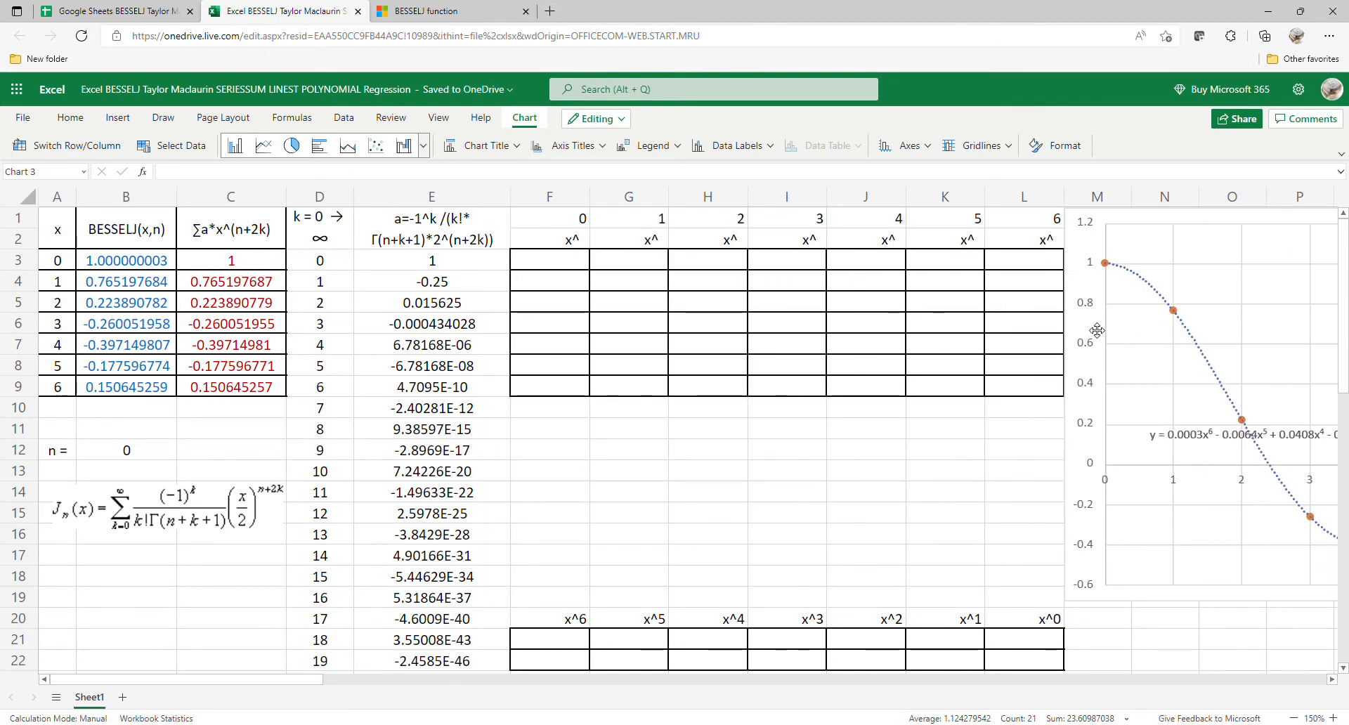
# Step: Enter the array formula =A3:A9^F1:L1 in F3 to fill the powers table
pyautogui.click(554, 269)
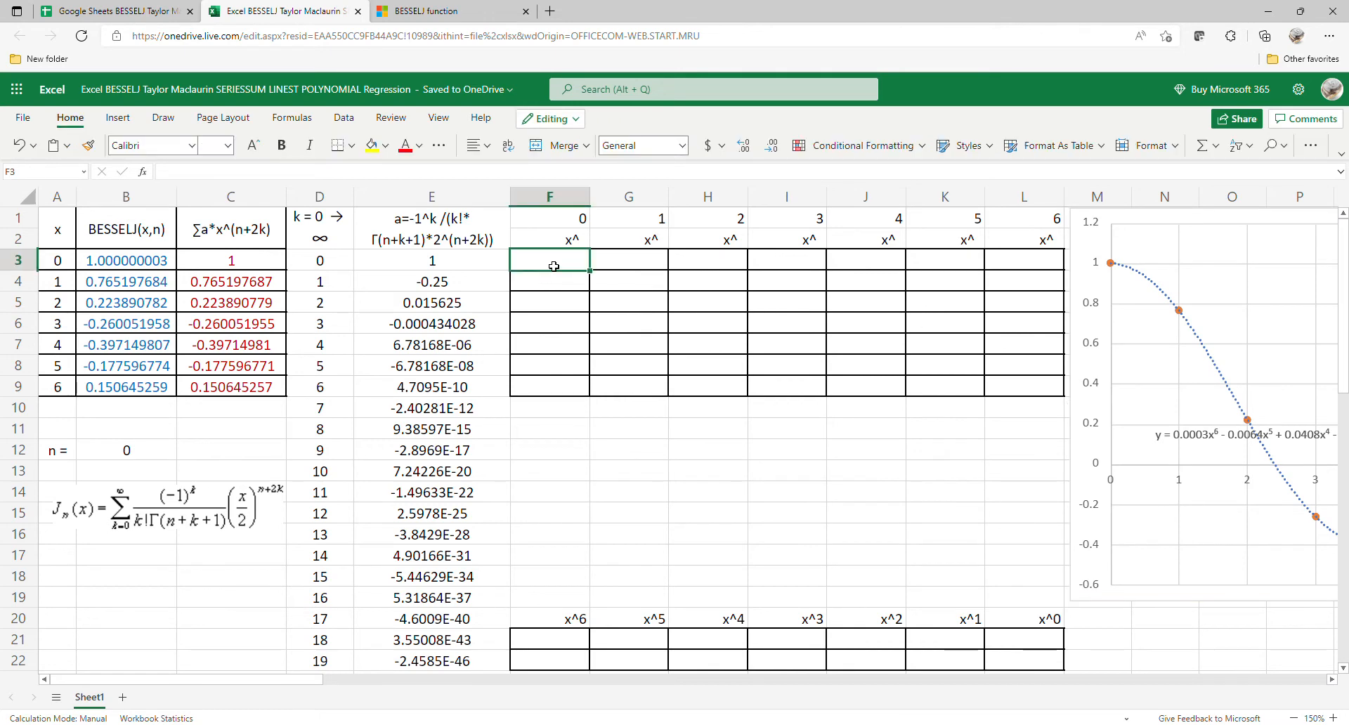
pyautogui.write('=')
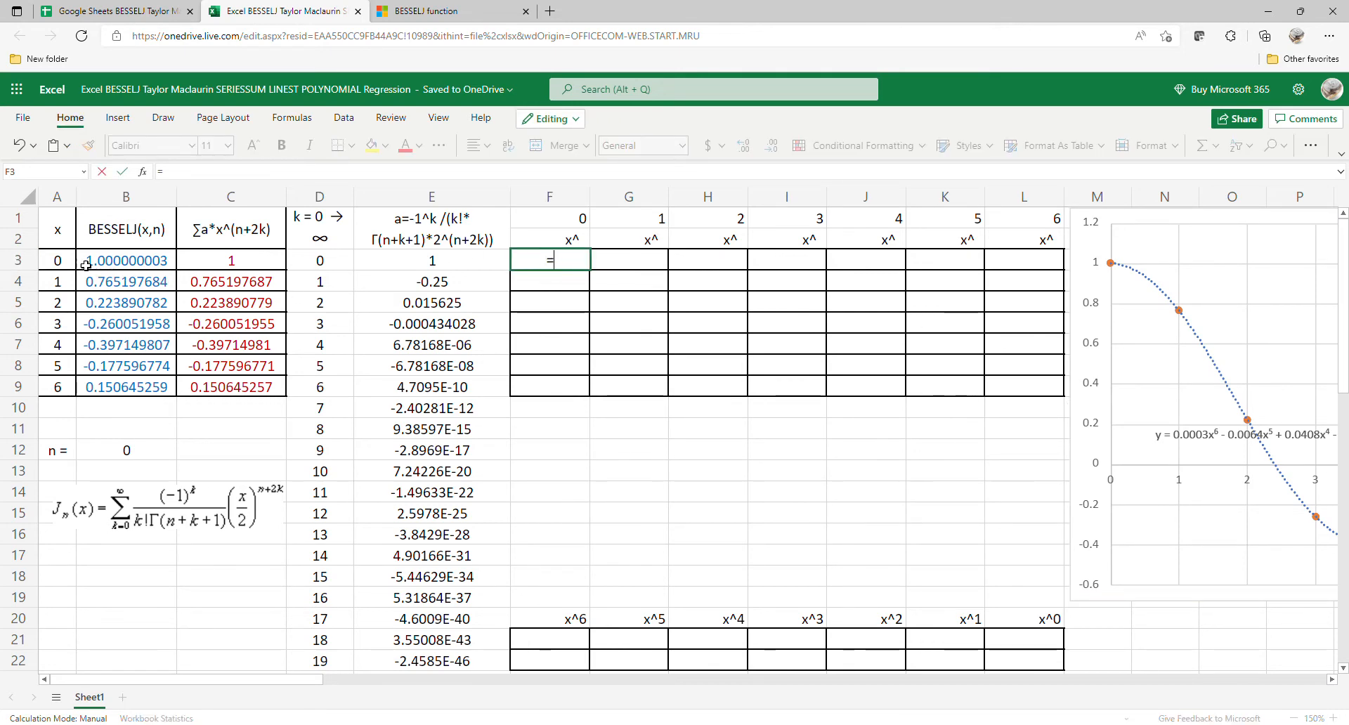
pyautogui.moveTo(59, 261); pyautogui.dragTo(56, 383)
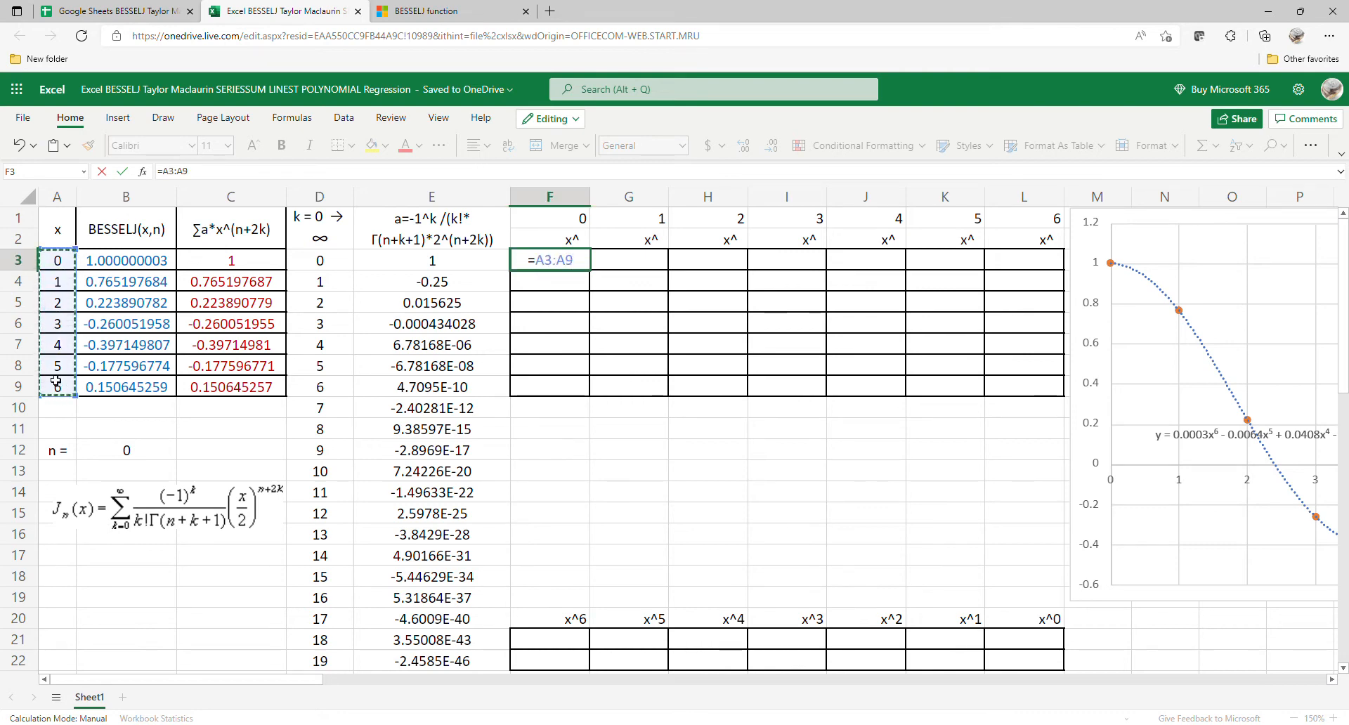
pyautogui.write('^')
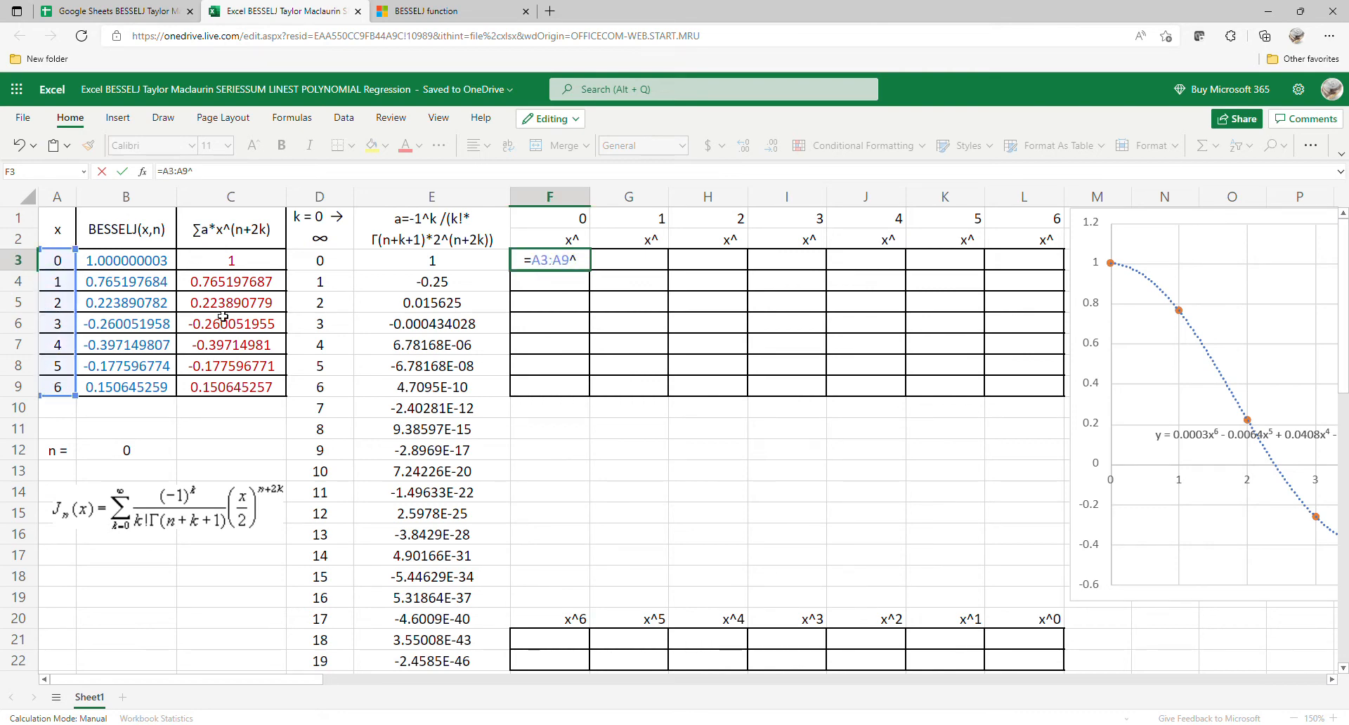
pyautogui.moveTo(576, 220); pyautogui.dragTo(998, 223)
pyautogui.press('Return')
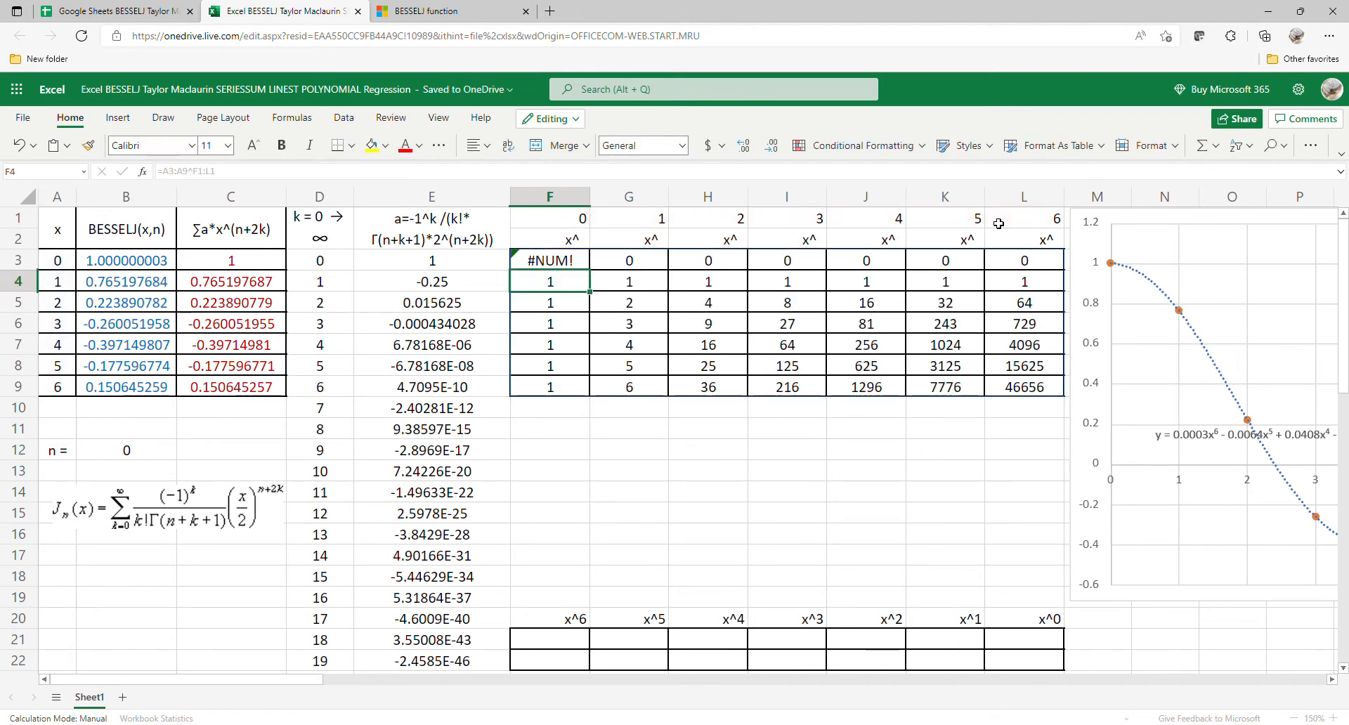
# Step: Change the powers table formula in F3 to =IF(F1:L1=0,1,A3:A9^F1:L1)
pyautogui.click(574, 267)
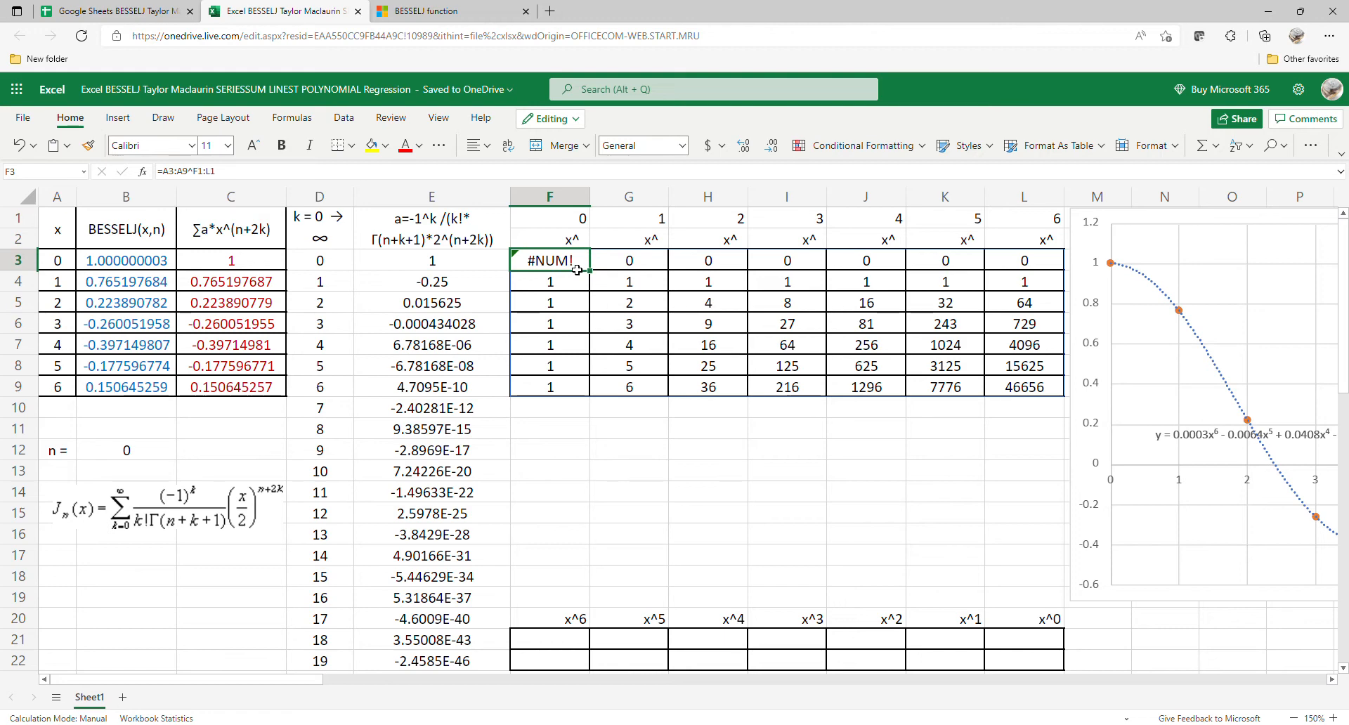
pyautogui.click(172, 176)
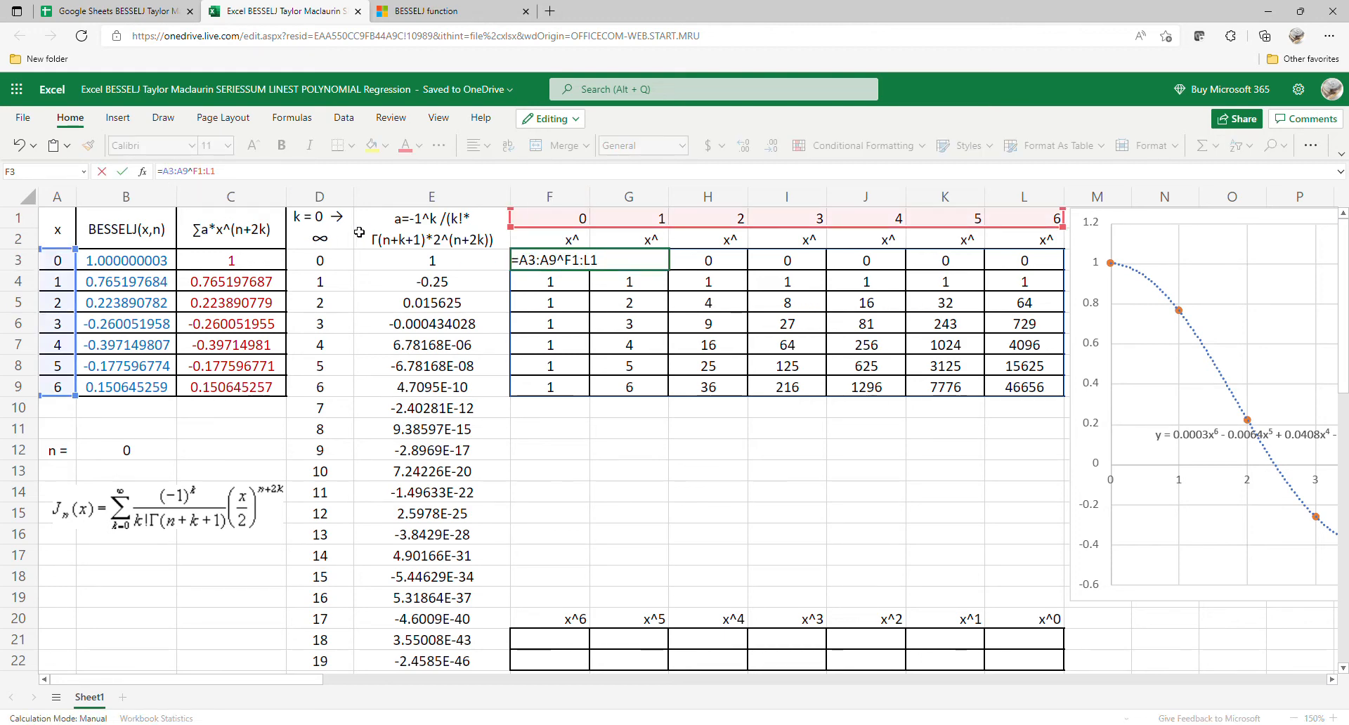
pyautogui.write('(')
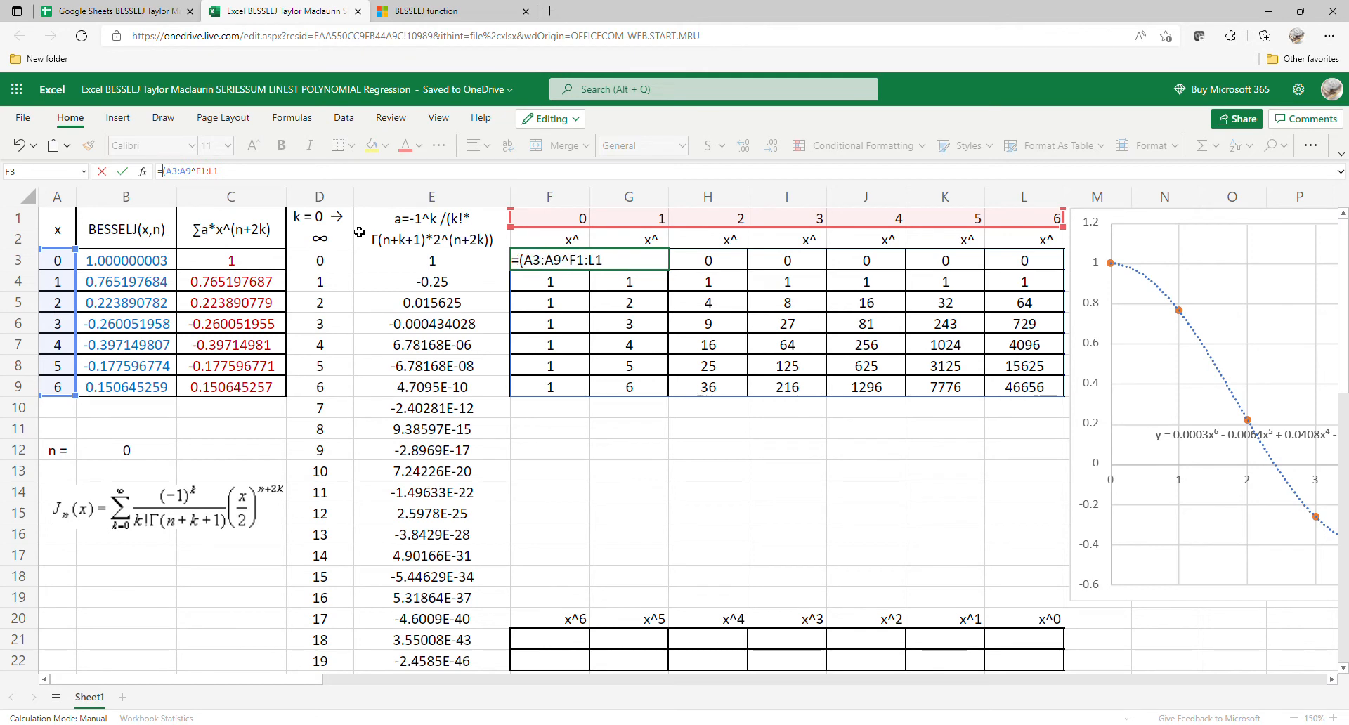
pyautogui.write('IF')
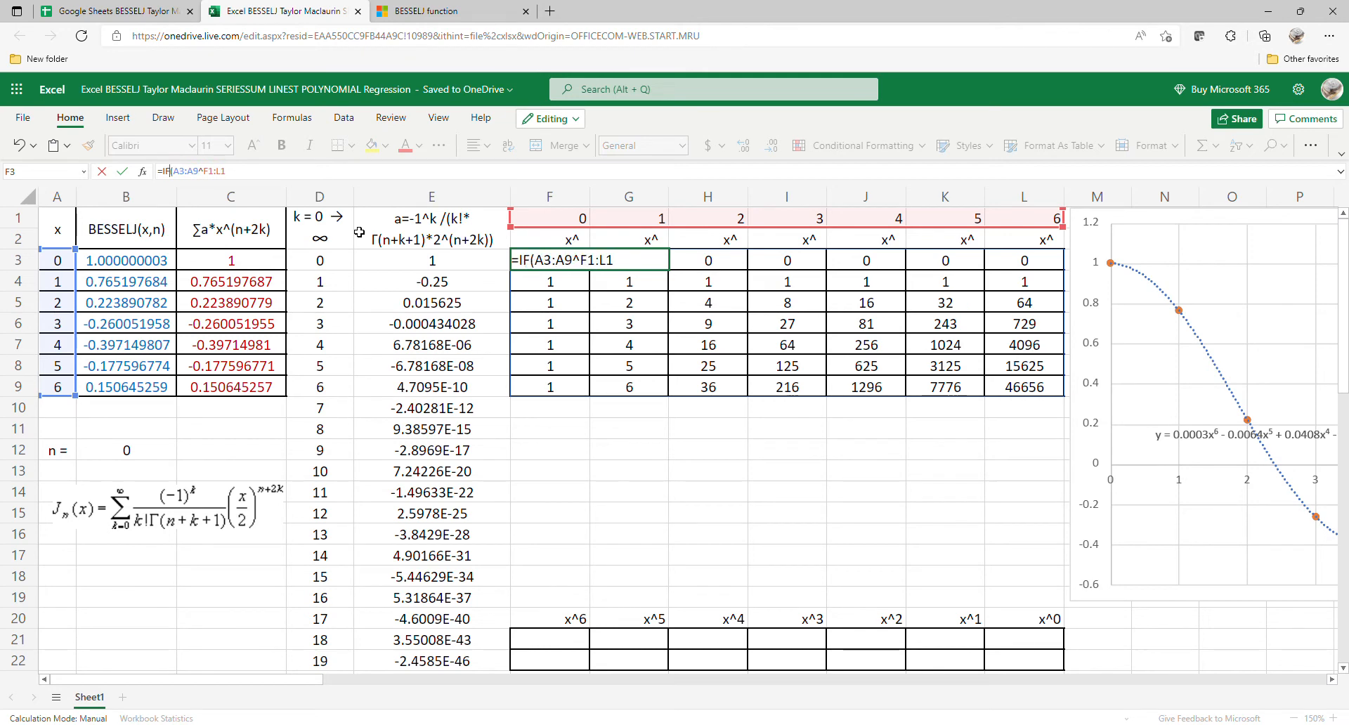
pyautogui.press('Right')
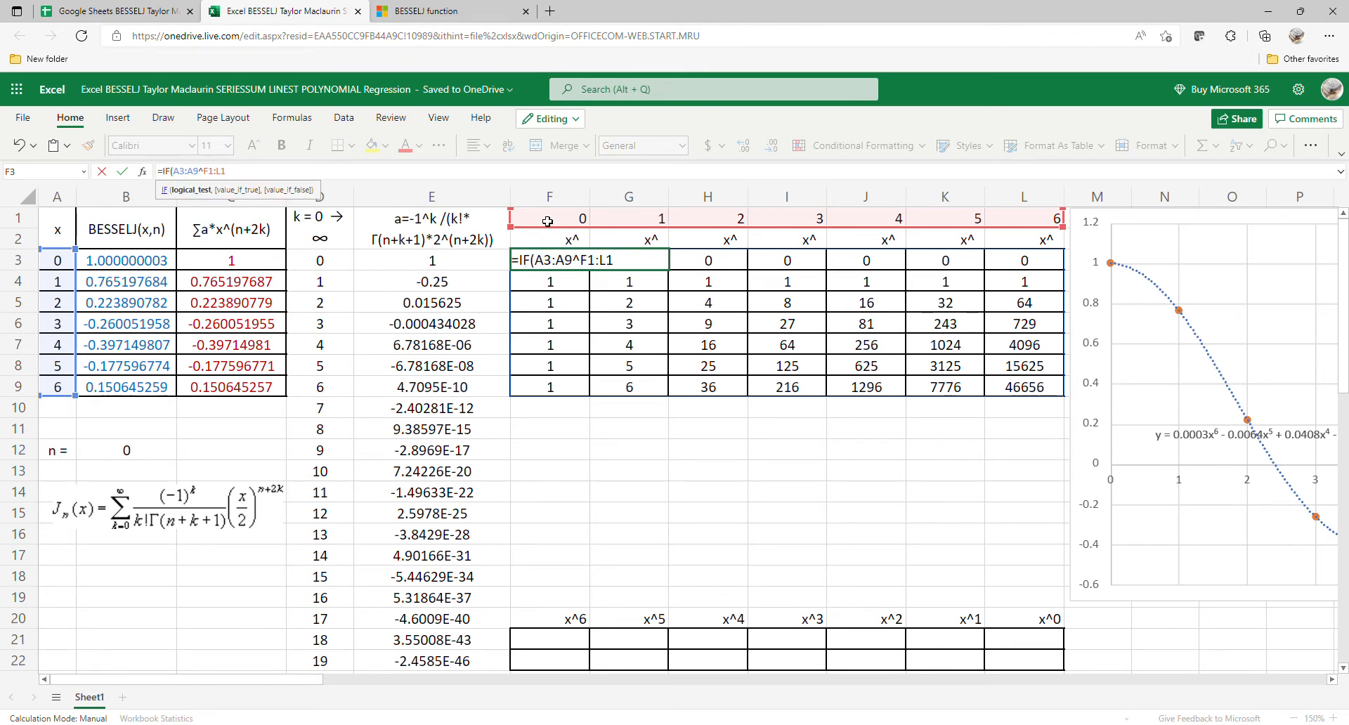
pyautogui.moveTo(548, 219); pyautogui.dragTo(995, 227)
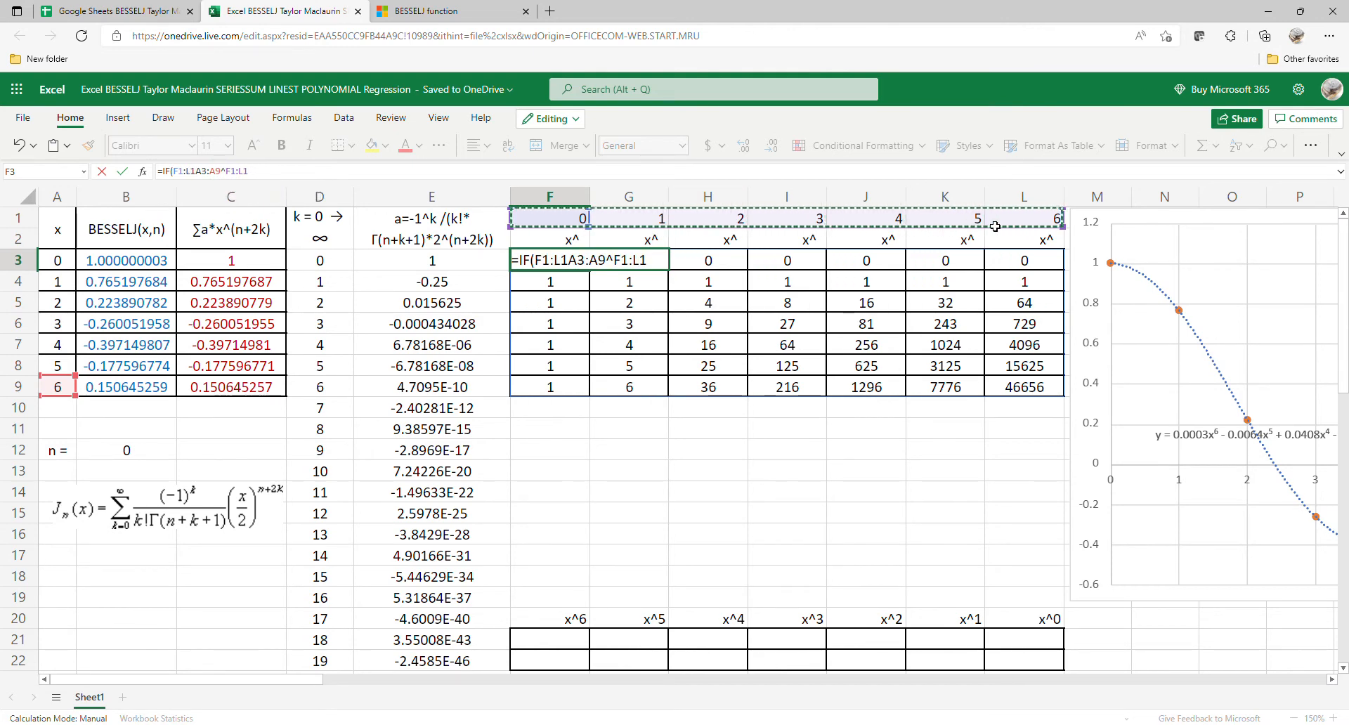
pyautogui.write('=')
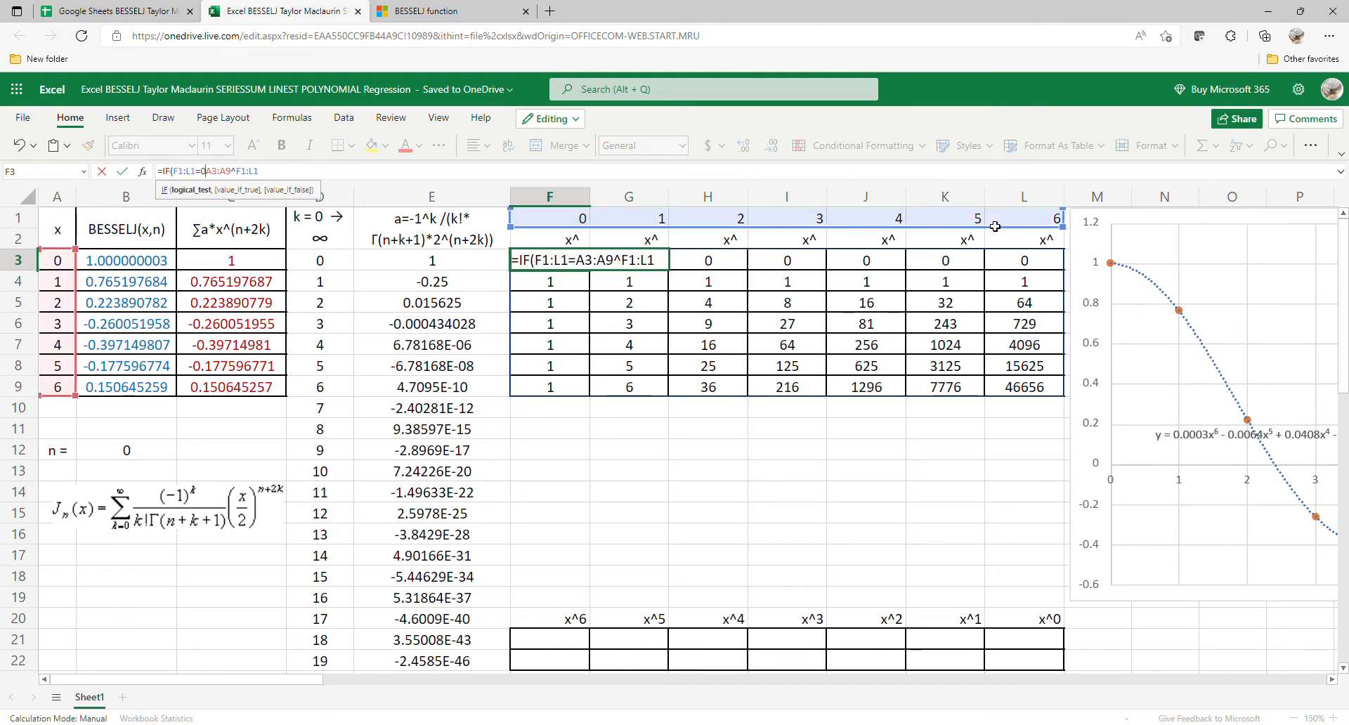
pyautogui.write('0,1,')
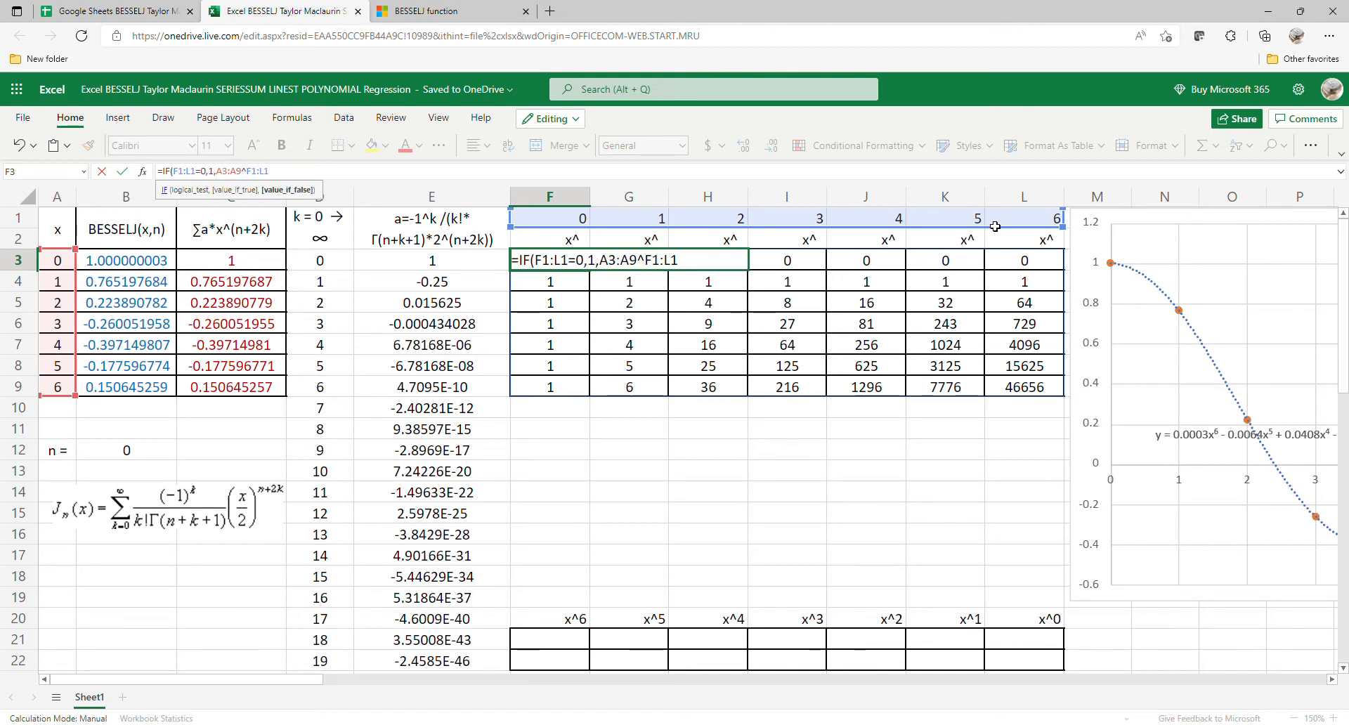
pyautogui.press('Return')
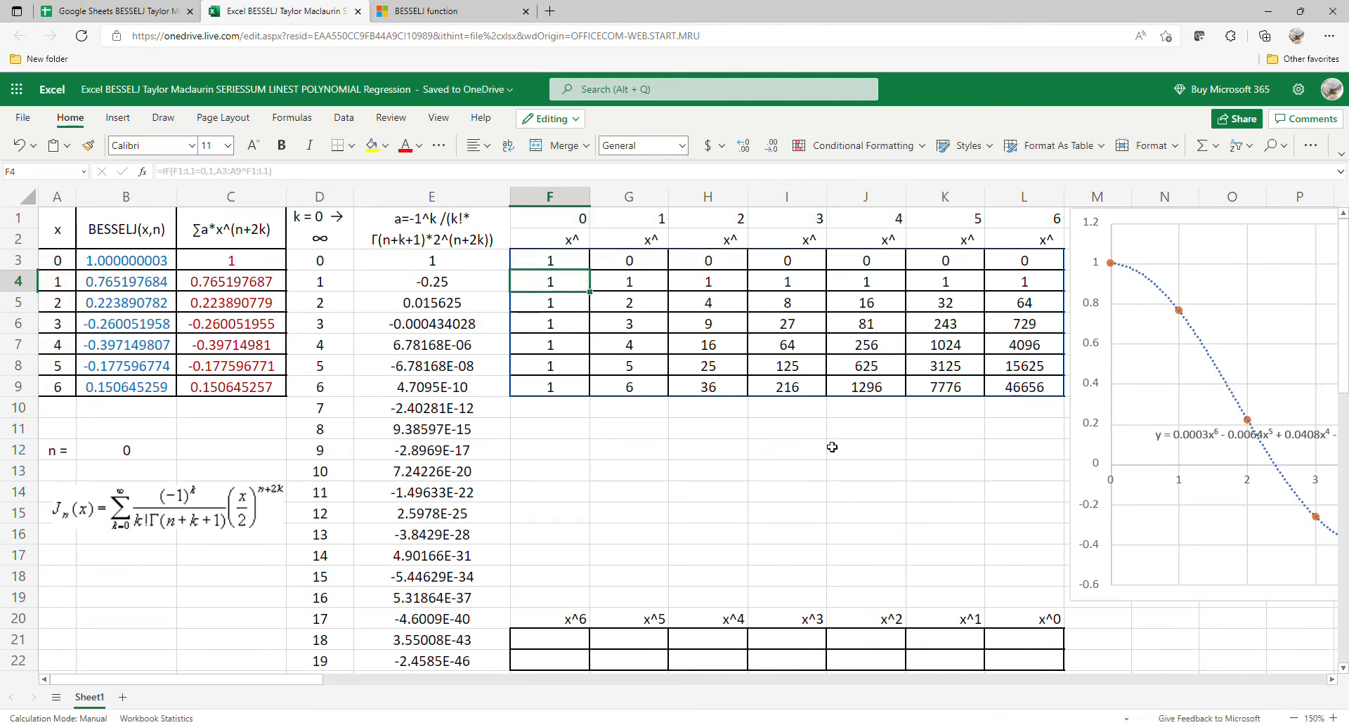
# Step: Enter =LINEST(B3:B9,G3:L9) in F21 to compute the polynomial coefficients for the BESSELJ values
pyautogui.click(582, 645)
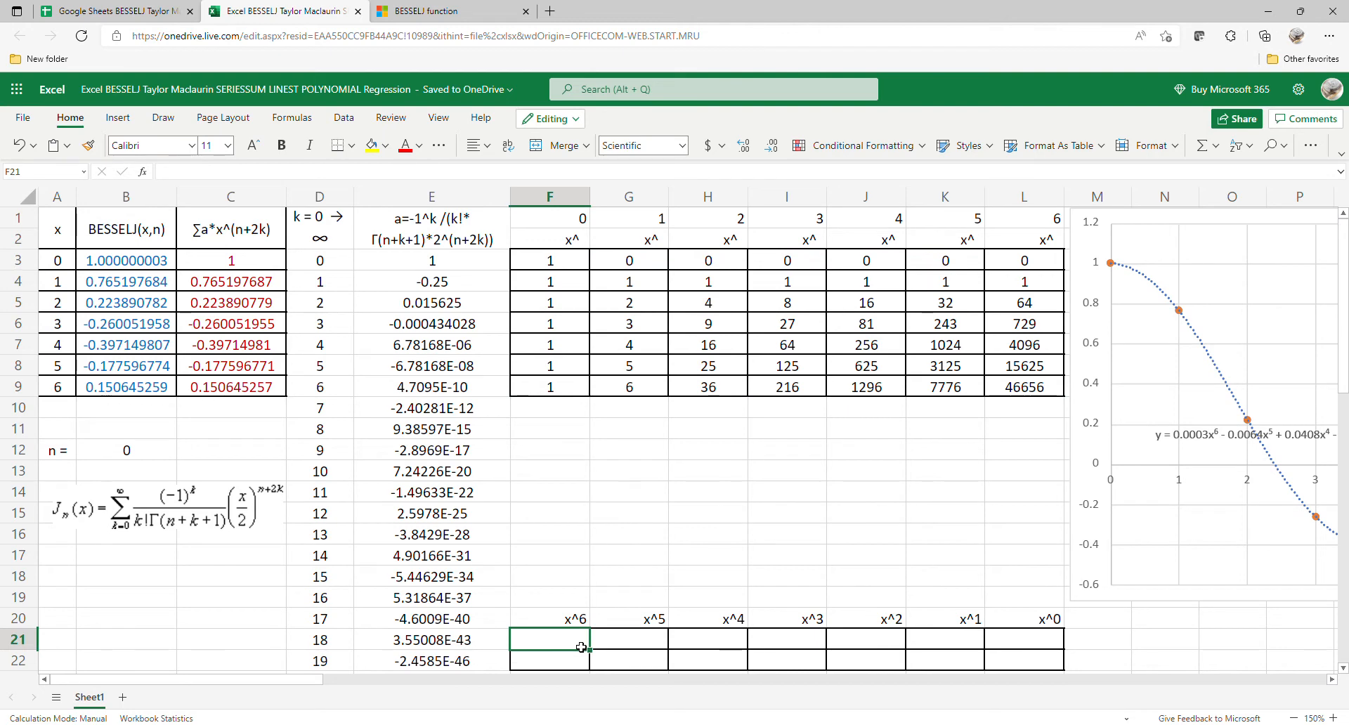
pyautogui.write('=LIN')
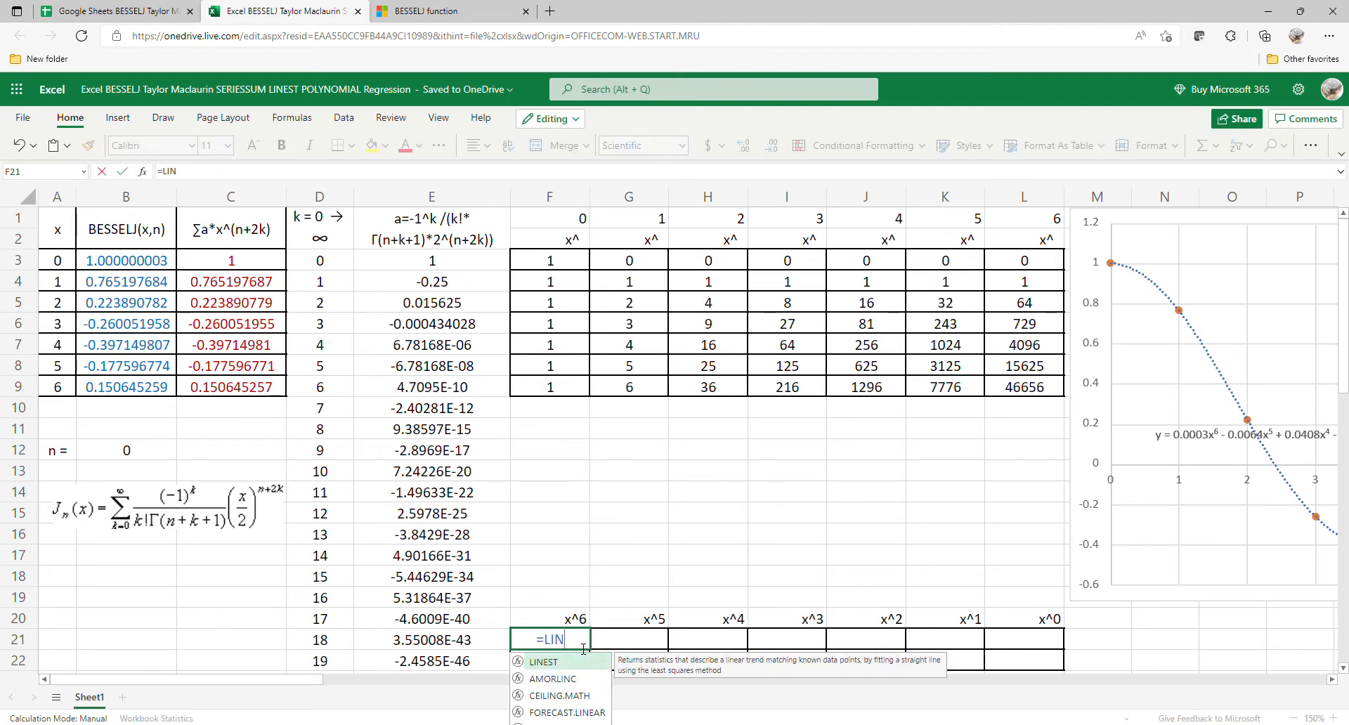
pyautogui.doubleClick(542, 665)
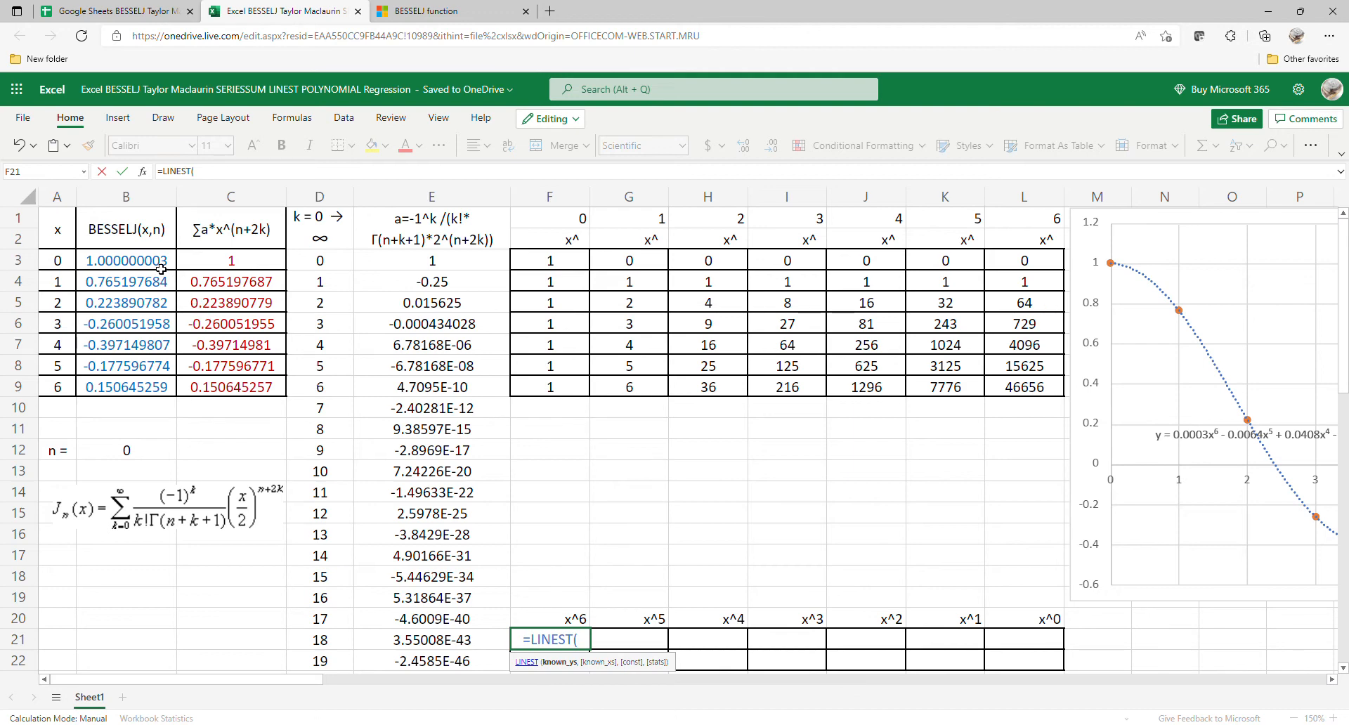
pyautogui.moveTo(161, 269); pyautogui.dragTo(151, 386)
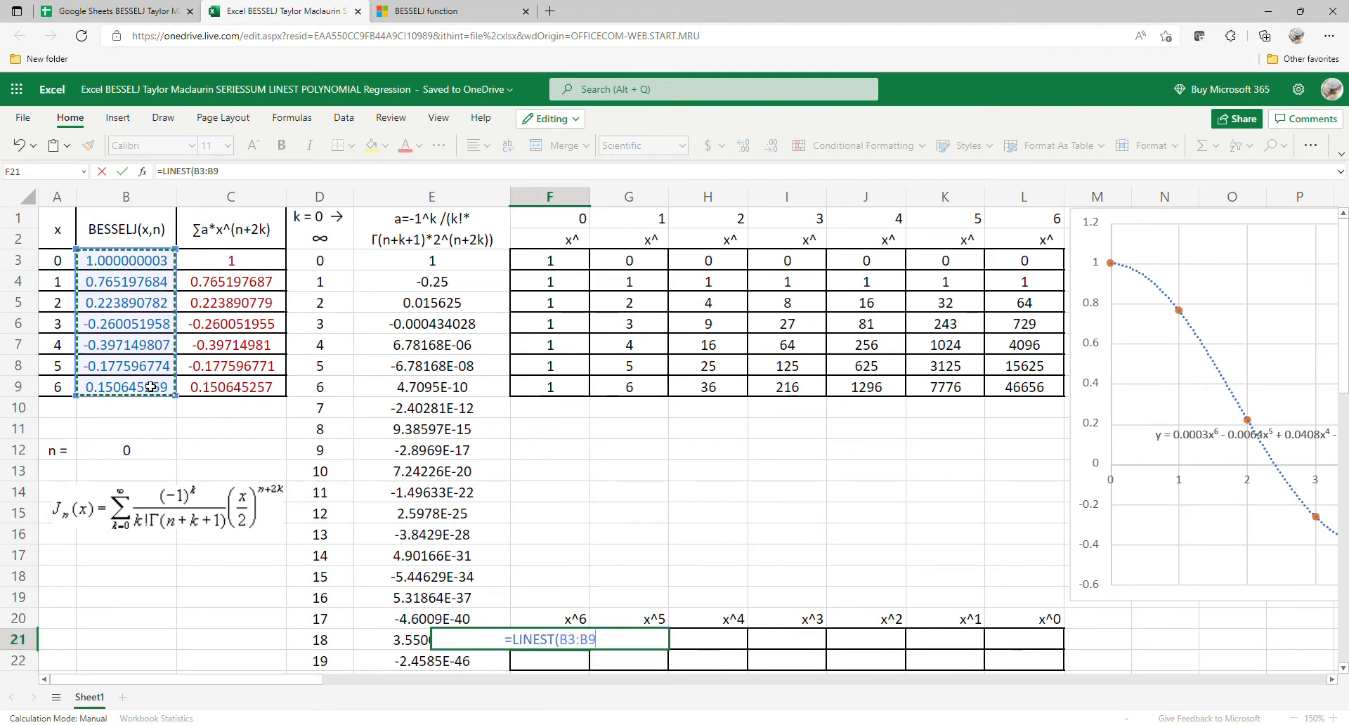
pyautogui.write(',')
pyautogui.moveTo(659, 265); pyautogui.dragTo(1017, 394)
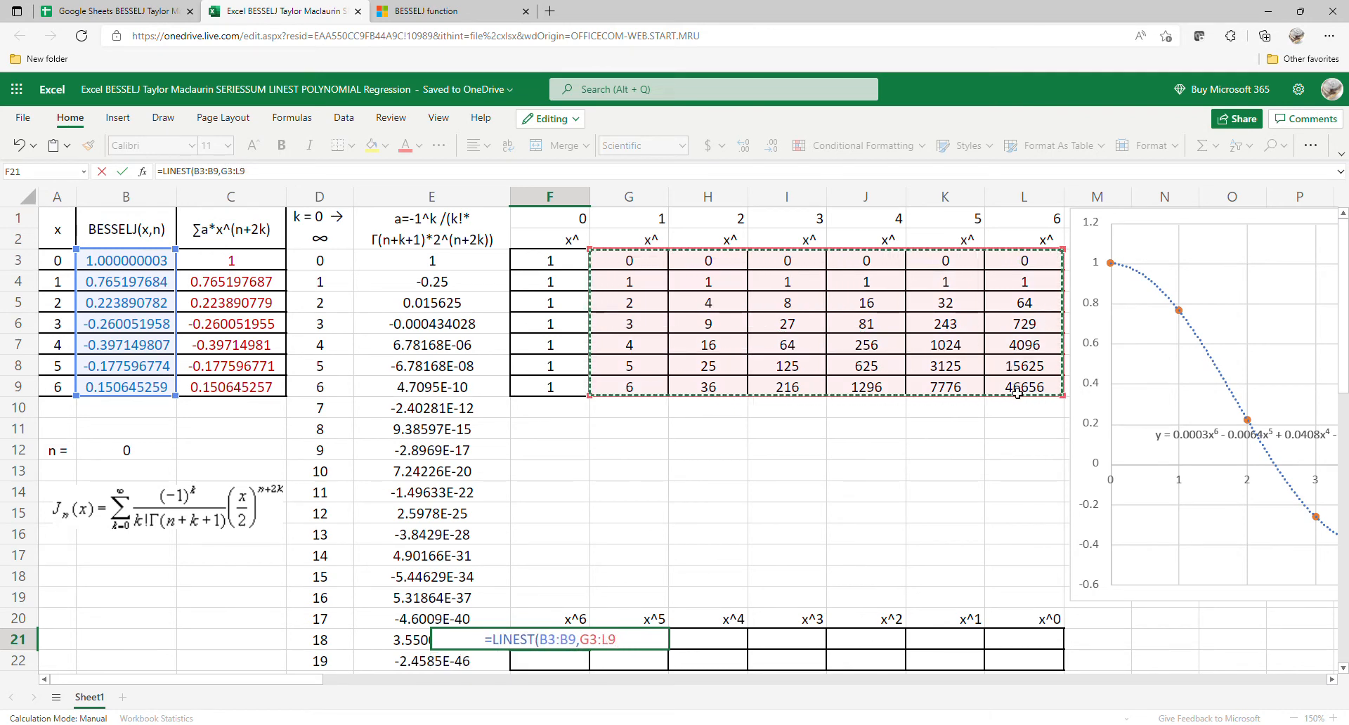
pyautogui.press('Return')
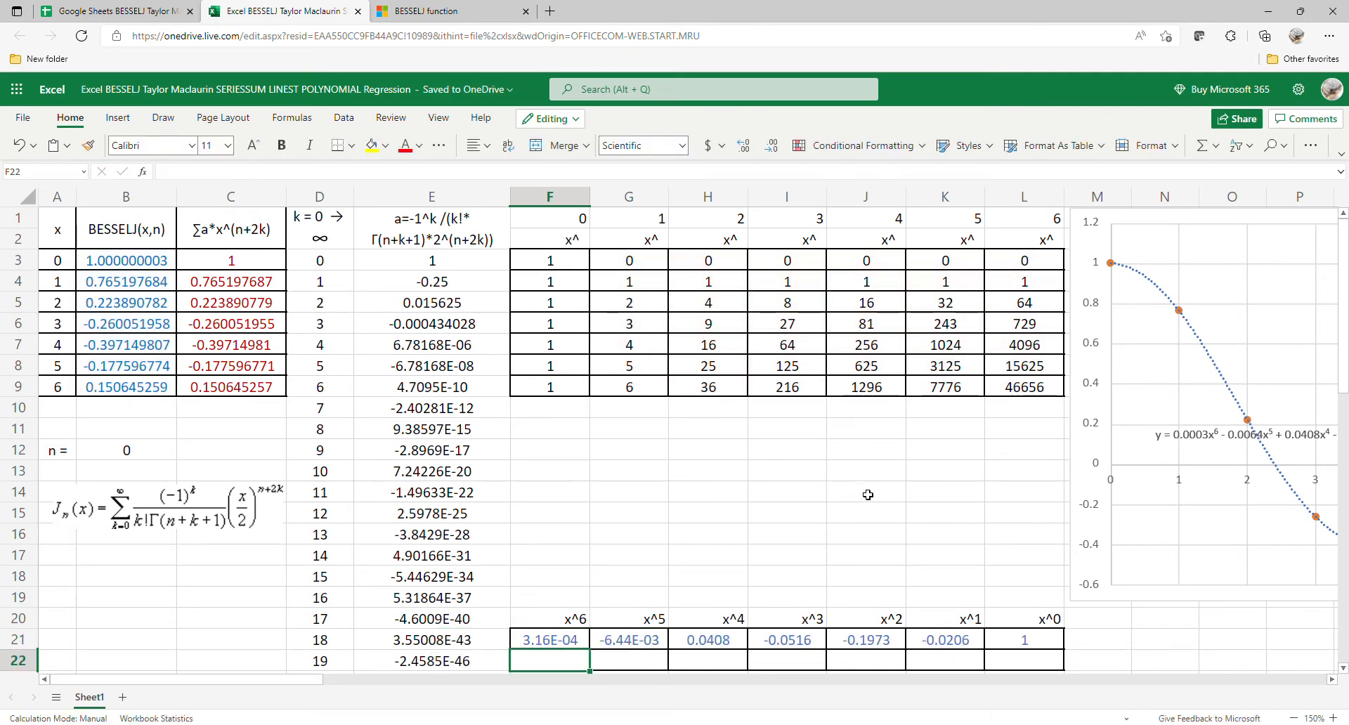
# Step: Enter =LINEST(C3:C9,G3:L9) in F22 to compute the polynomial coefficients for the series-sum values
pyautogui.write('=L')
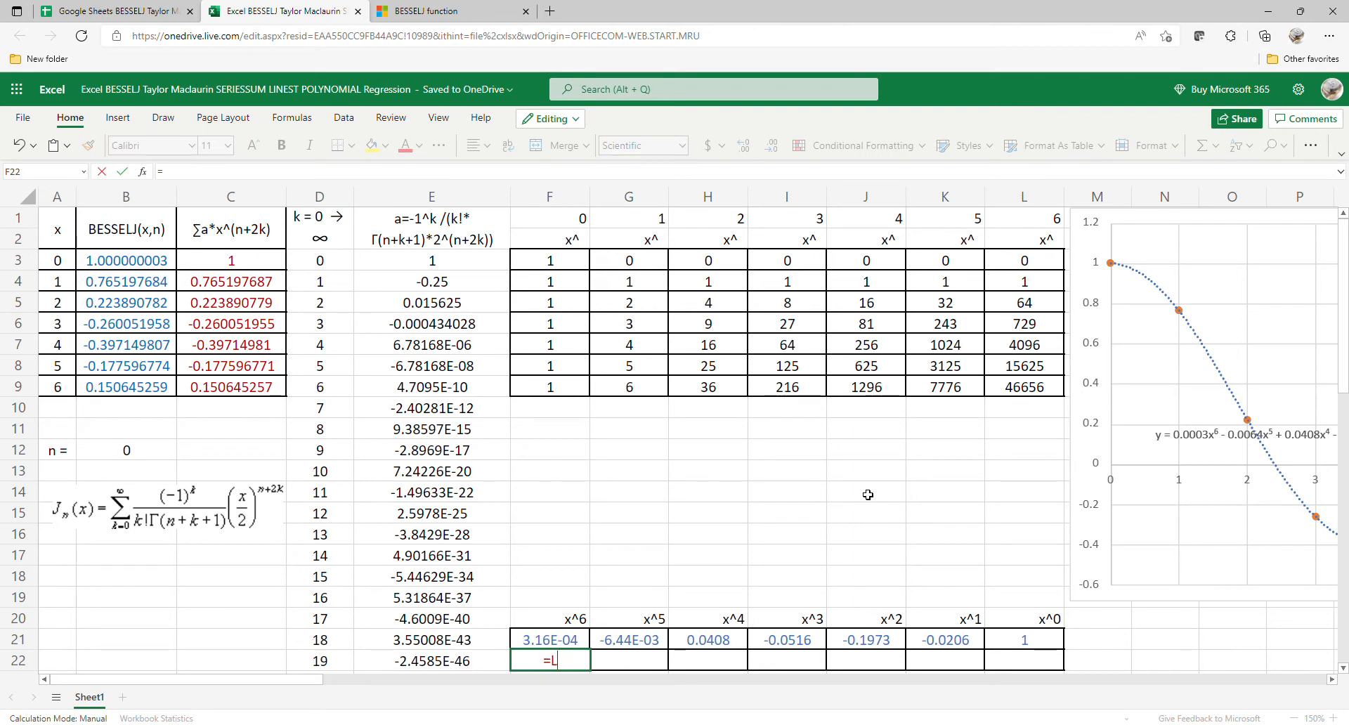
pyautogui.write('IN')
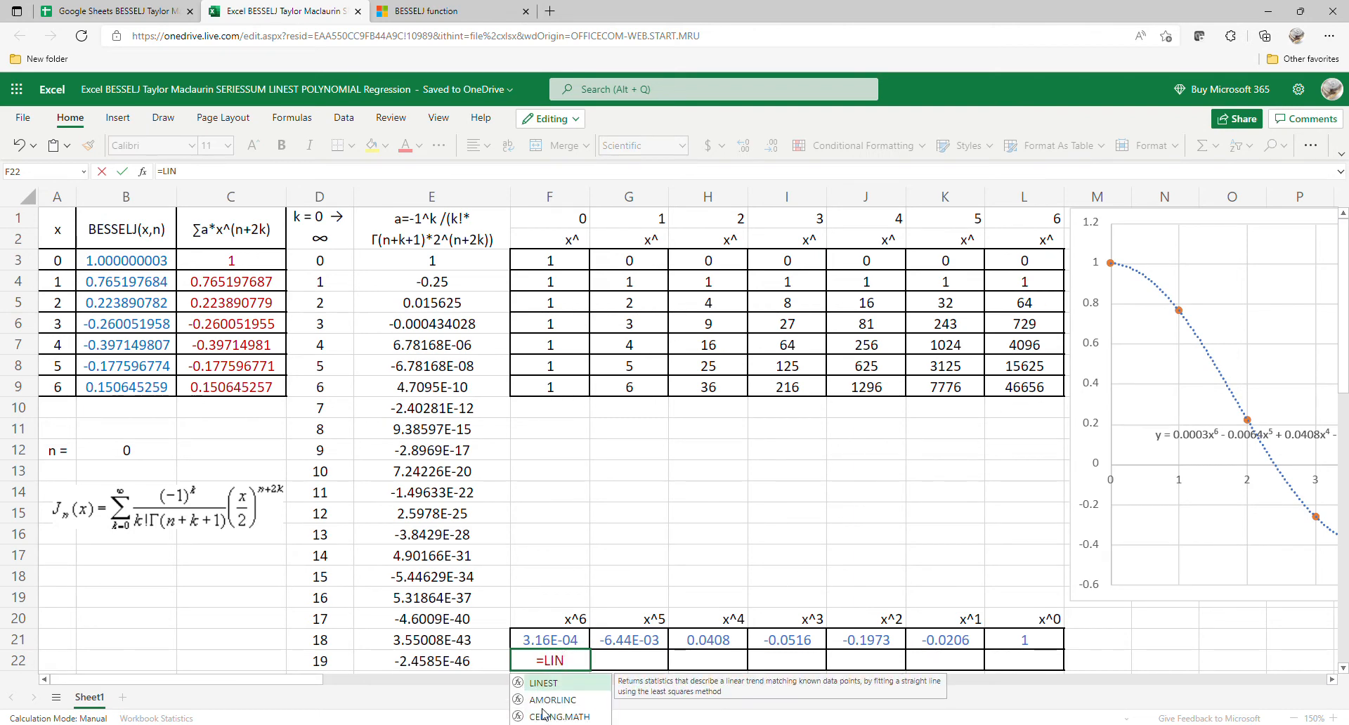
pyautogui.doubleClick(560, 683)
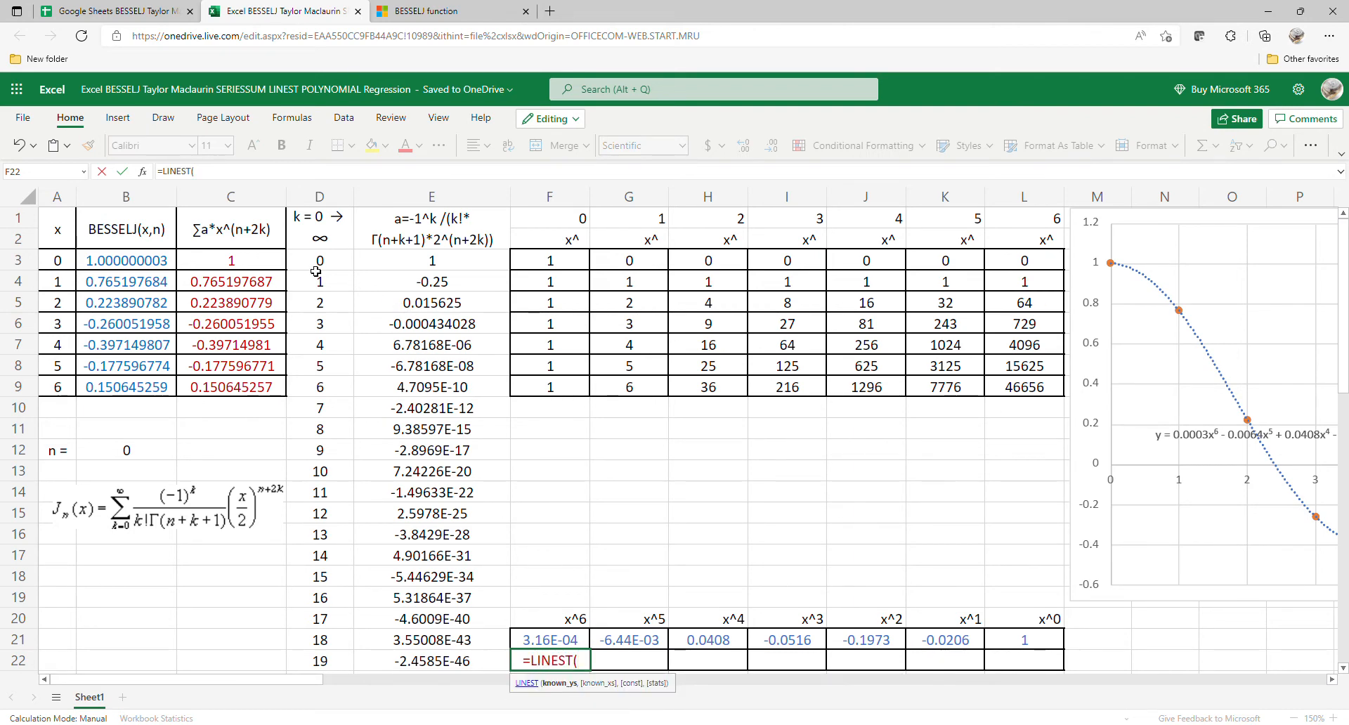
pyautogui.moveTo(284, 267); pyautogui.dragTo(270, 388)
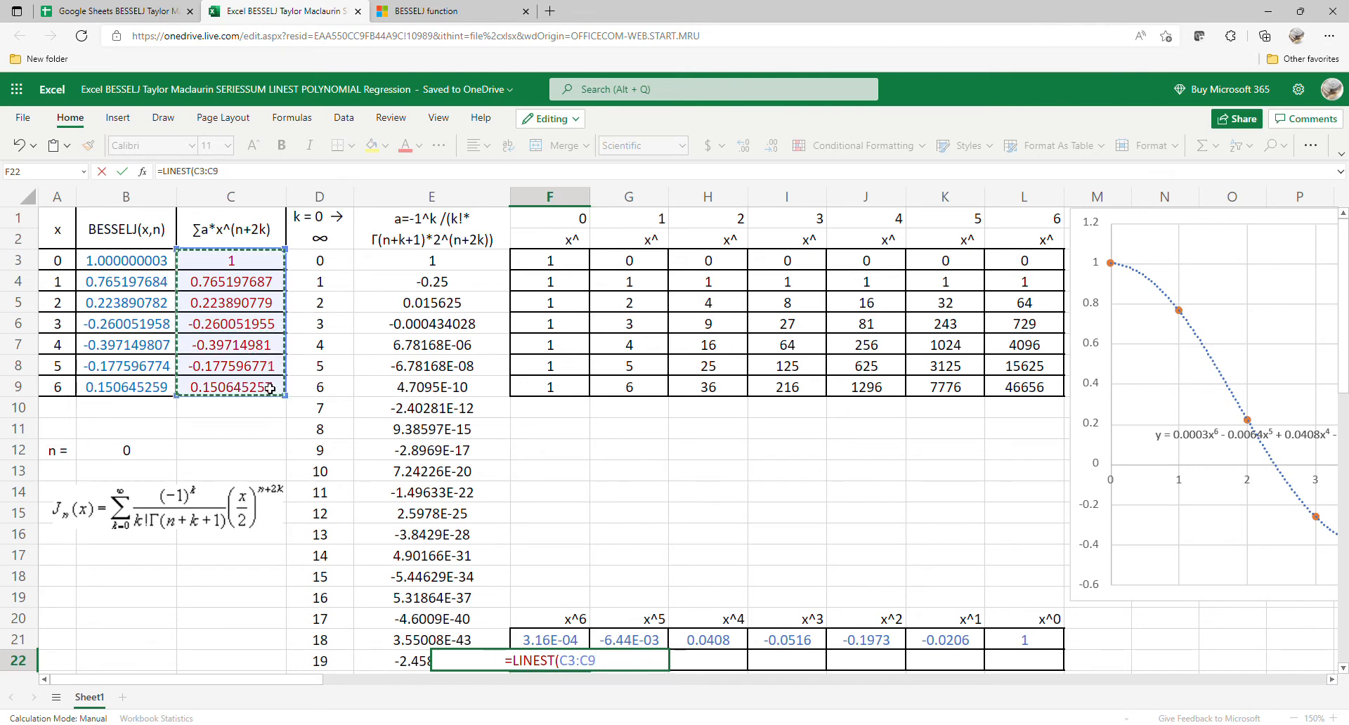
pyautogui.write(',')
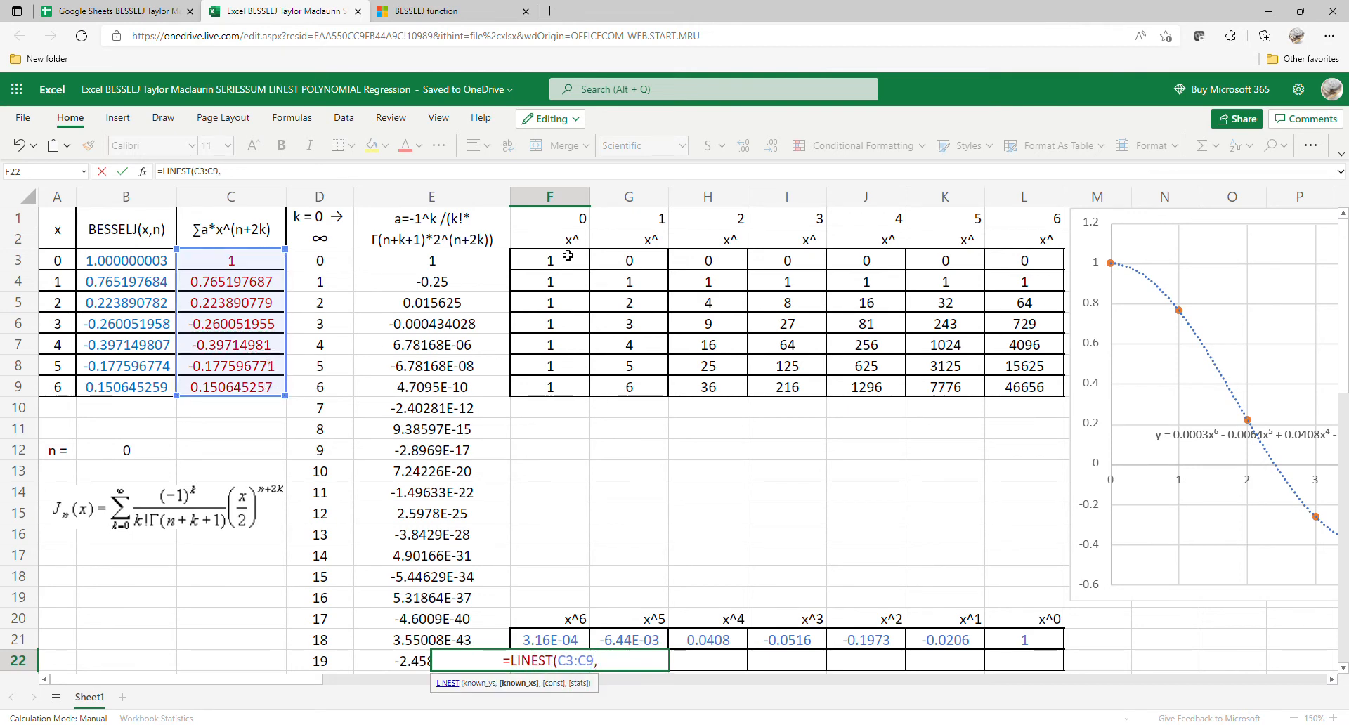
pyautogui.moveTo(631, 264); pyautogui.dragTo(1007, 394)
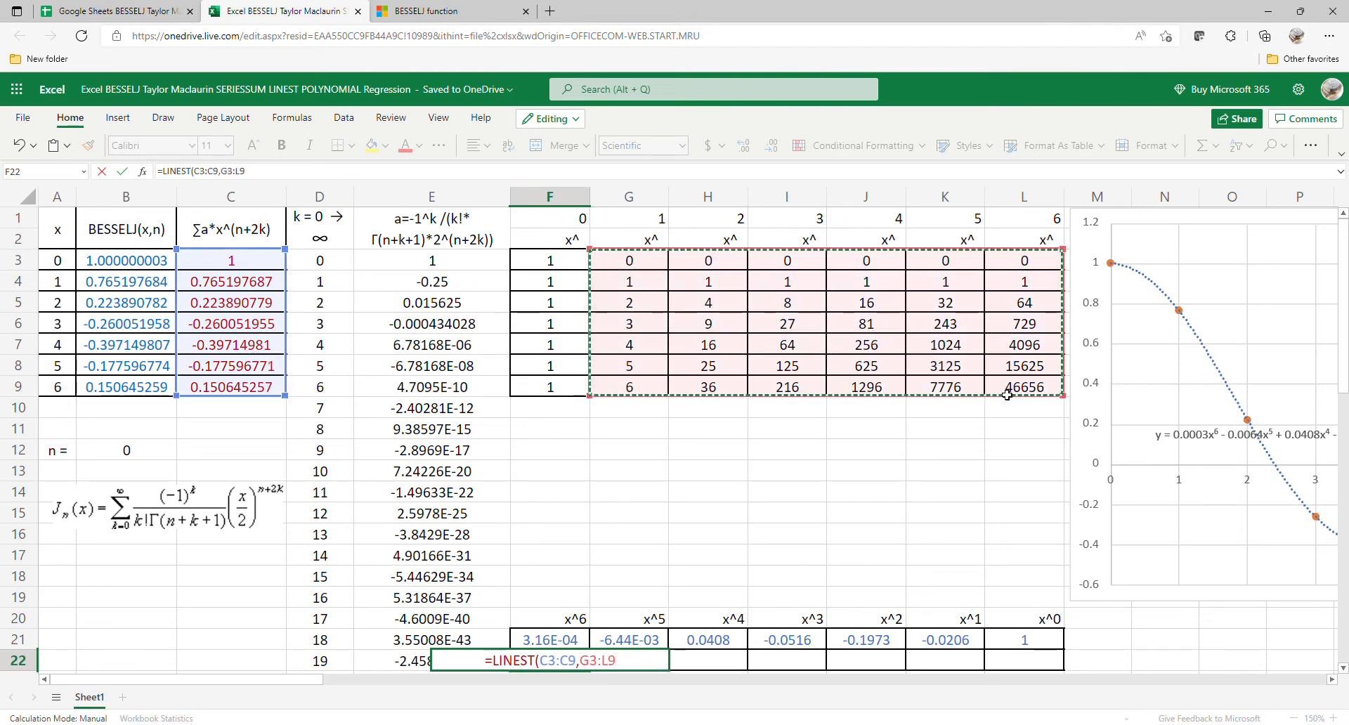
pyautogui.write(')')
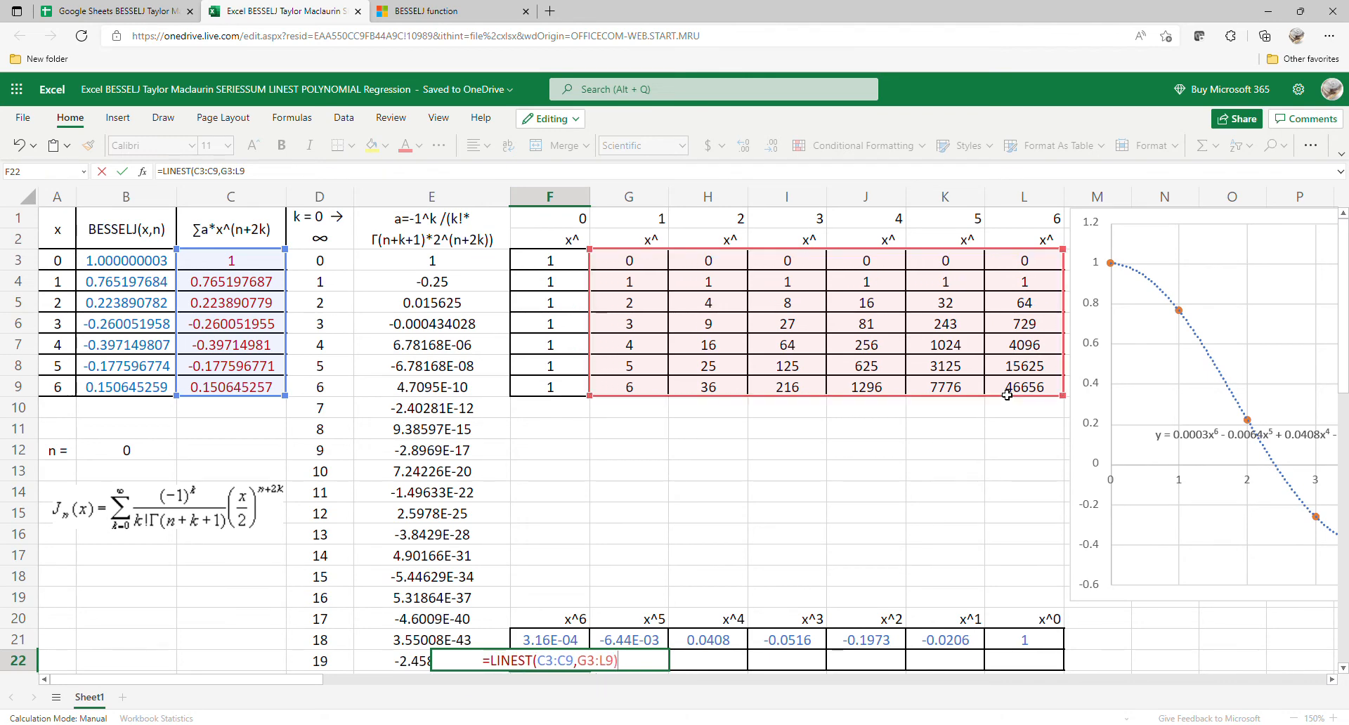
pyautogui.press('Return')
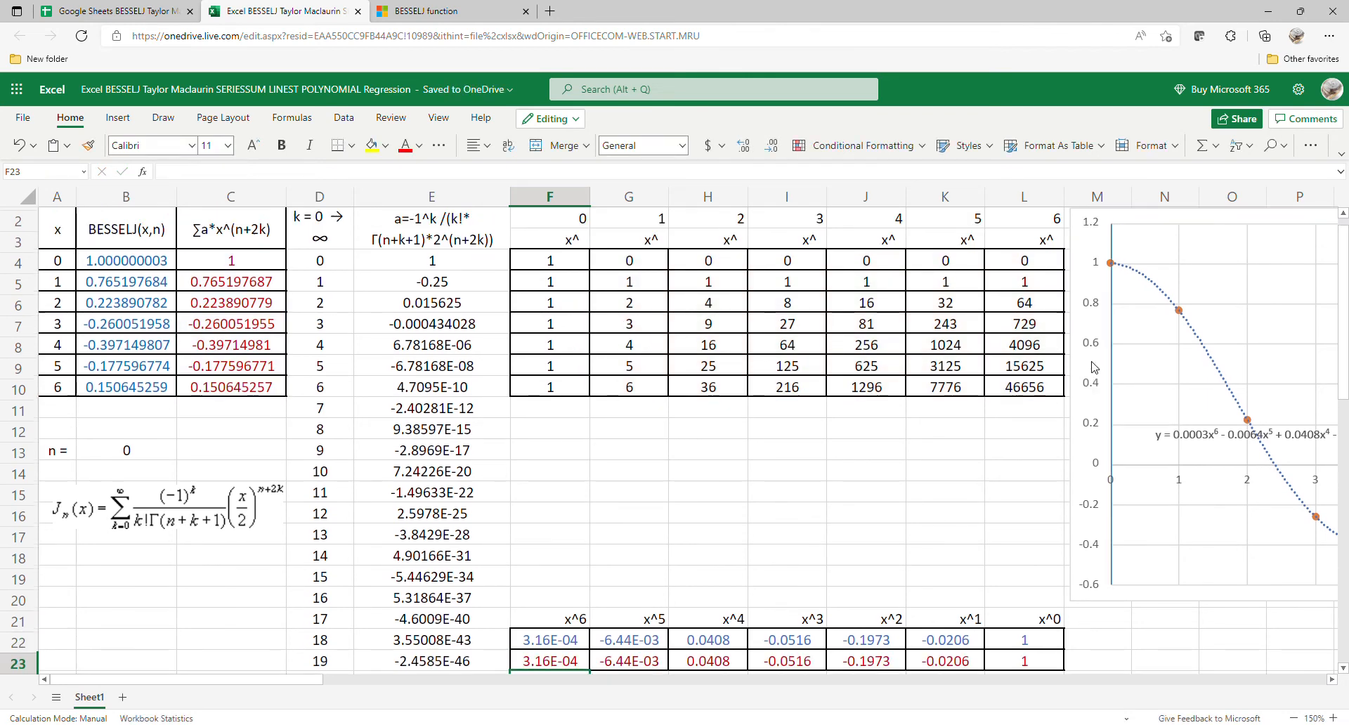
# Step: Move the chart over the powers table, directly above the LINEST coefficients, and close the chart formatting options
pyautogui.click(1091, 393)
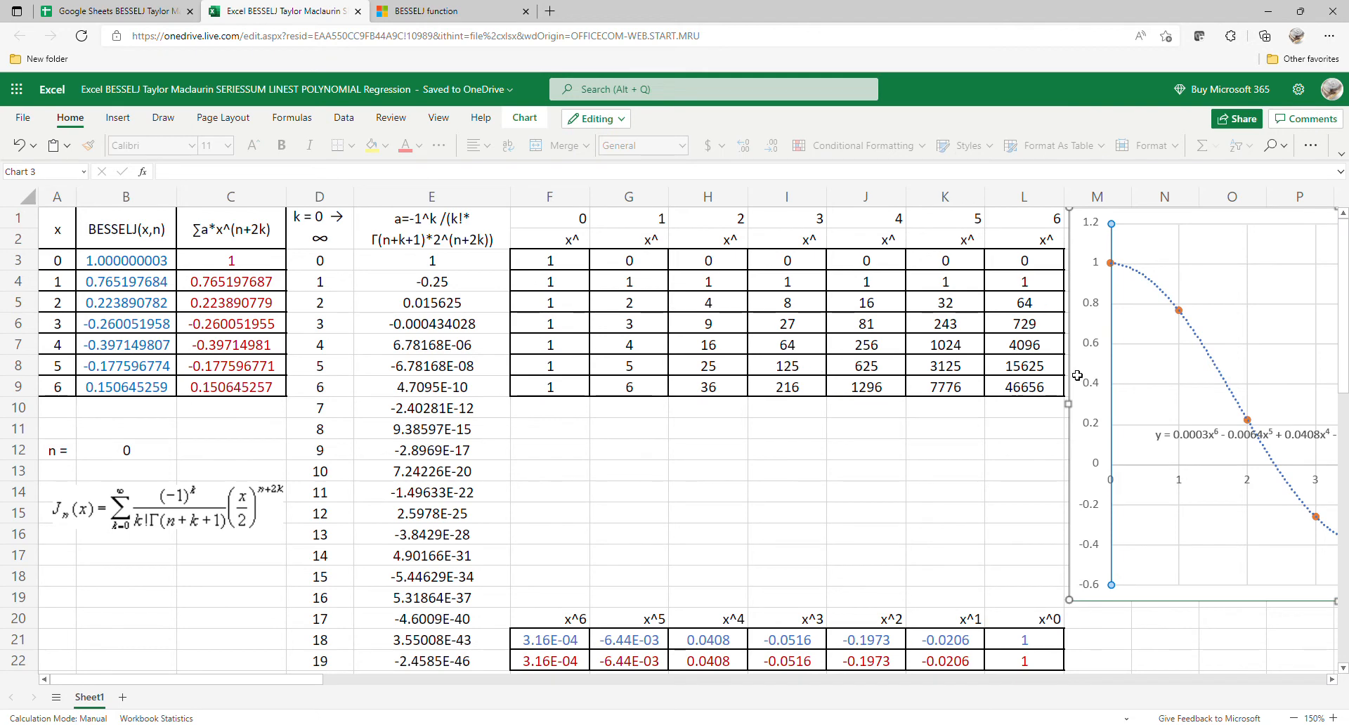
pyautogui.moveTo(1179, 374); pyautogui.dragTo(611, 352)
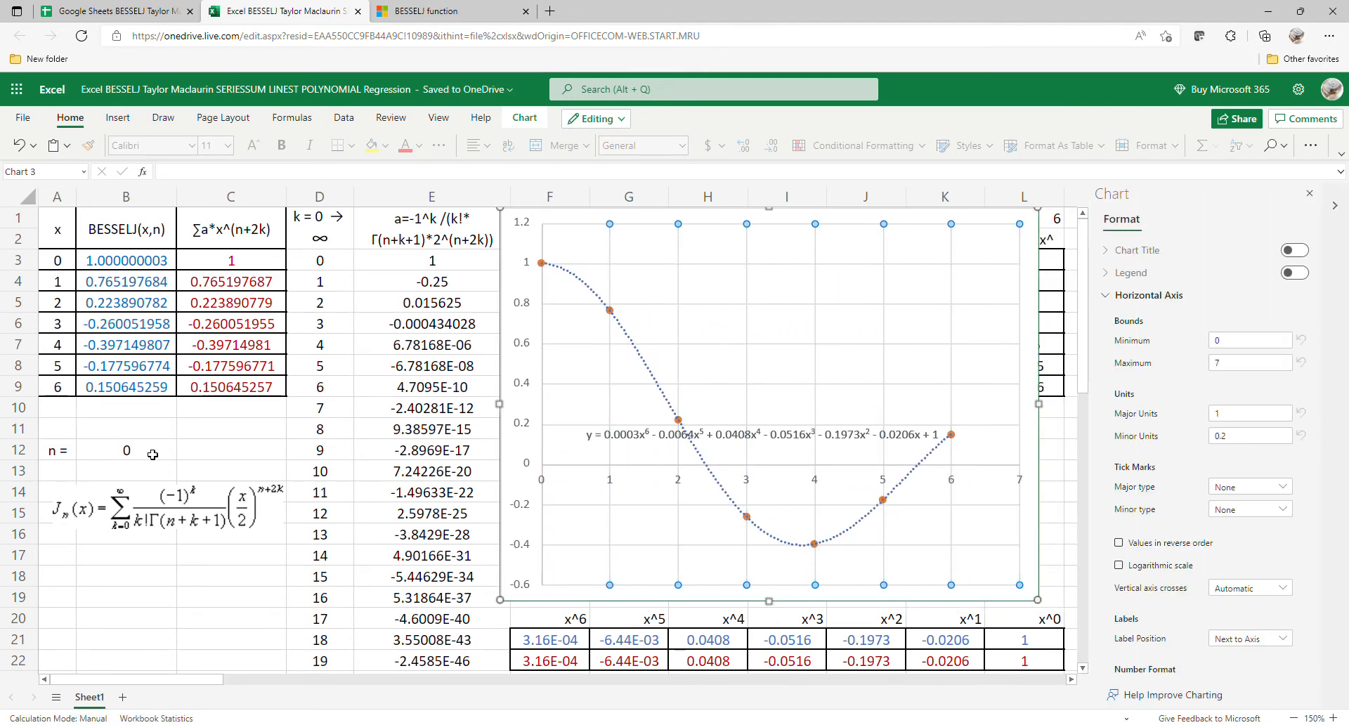
pyautogui.click(1311, 195)
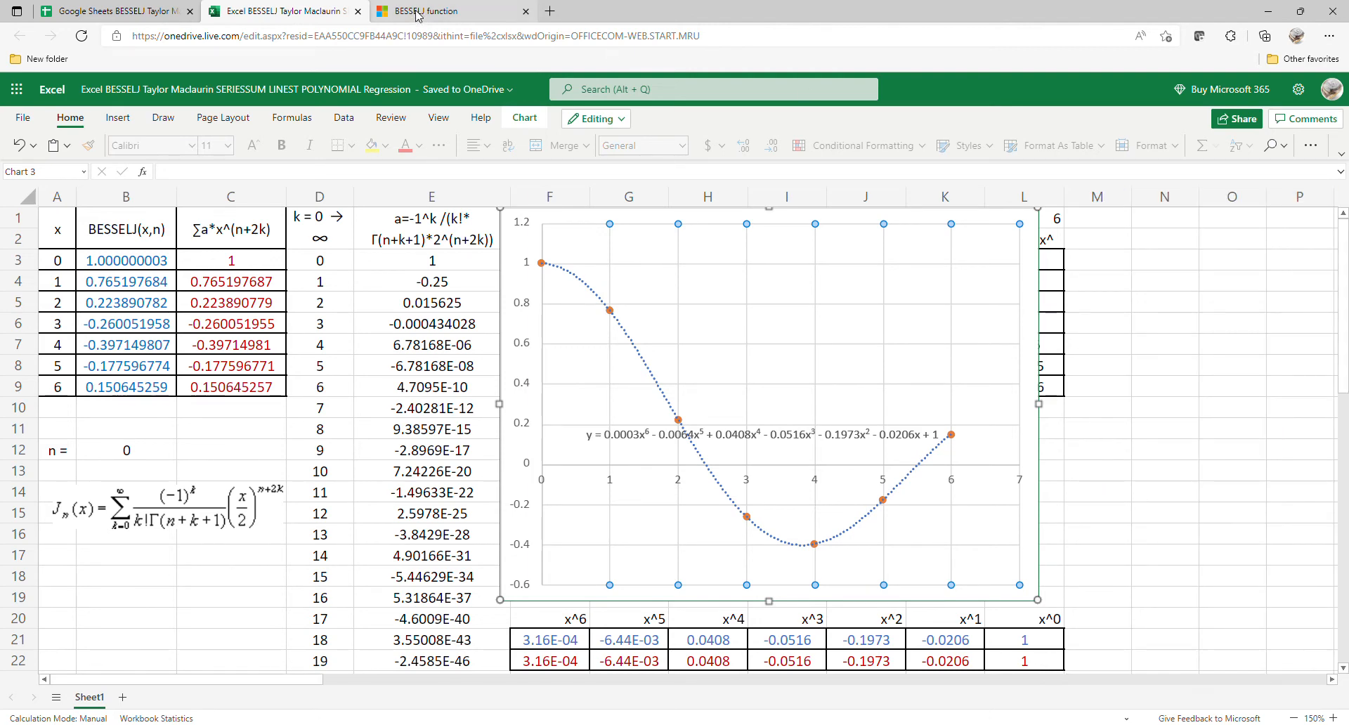
# Step: Switch to the Google Sheets BESSELJ workbook and enter 0 in C3 to start the index series
pyautogui.click(124, 11)
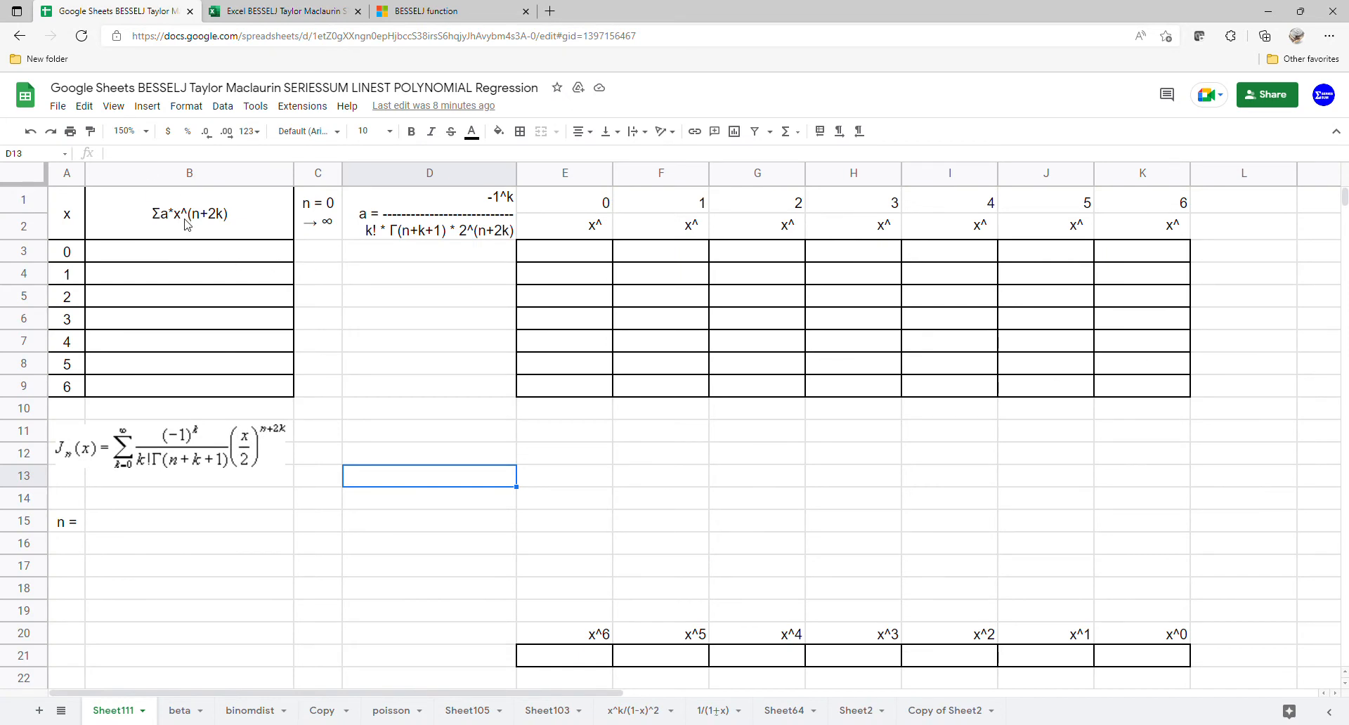
pyautogui.click(325, 261)
pyautogui.write('0')
pyautogui.press('Return')
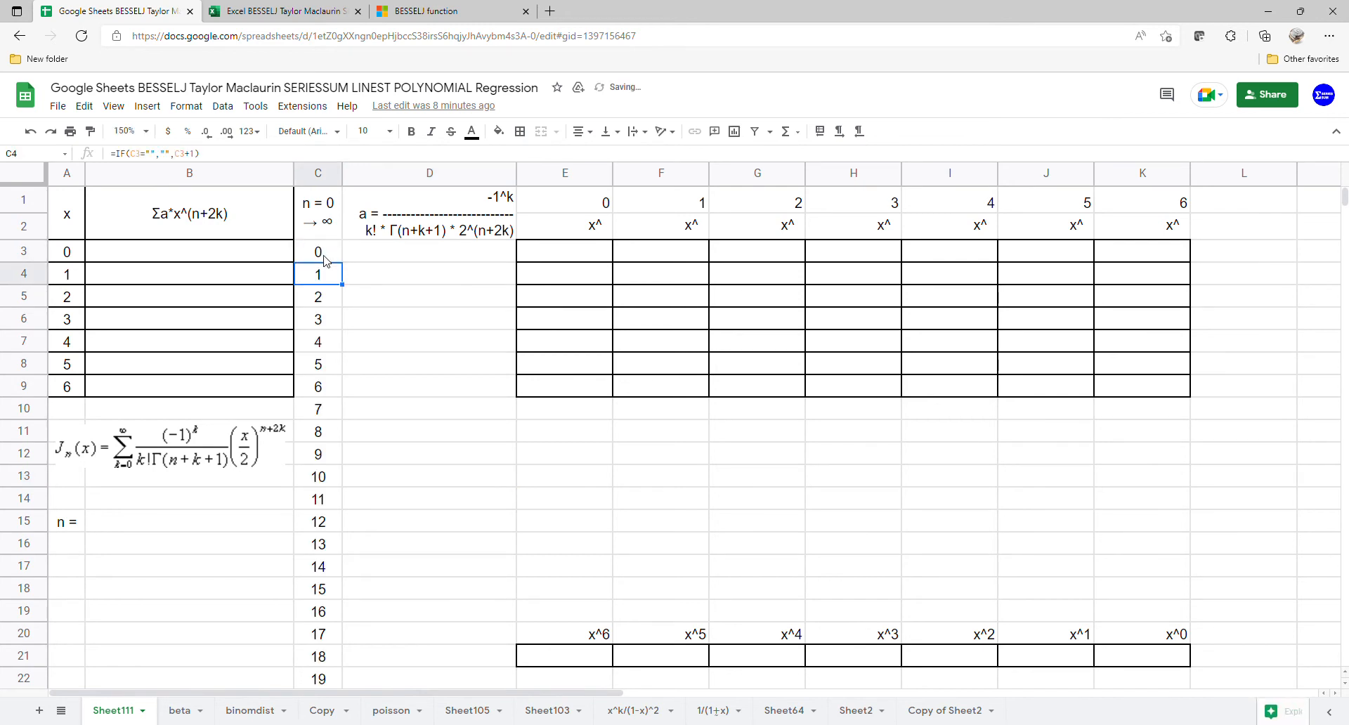
# Step: Start an ARRAYFORMULA in D3 for the series coefficients, with the numerator -1^C3:C22 followed by a division
pyautogui.click(383, 255)
pyautogui.write('=')
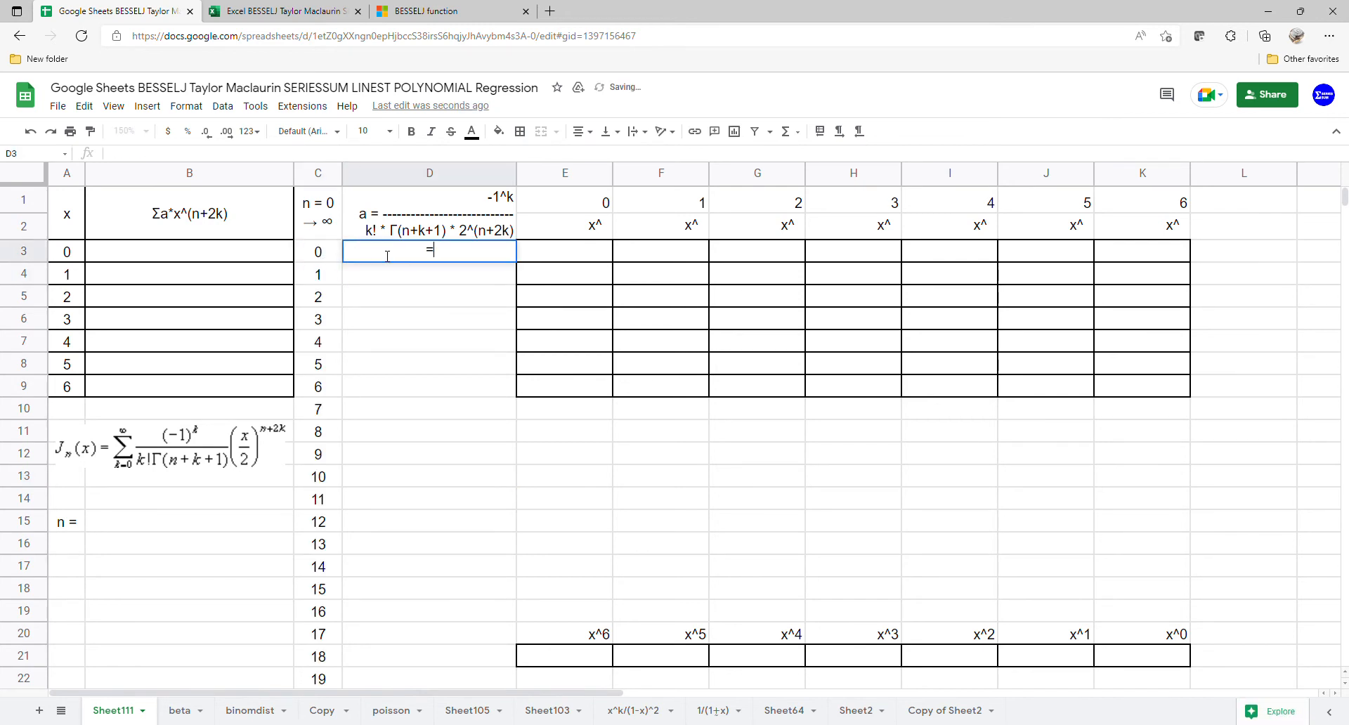
pyautogui.write('ARR')
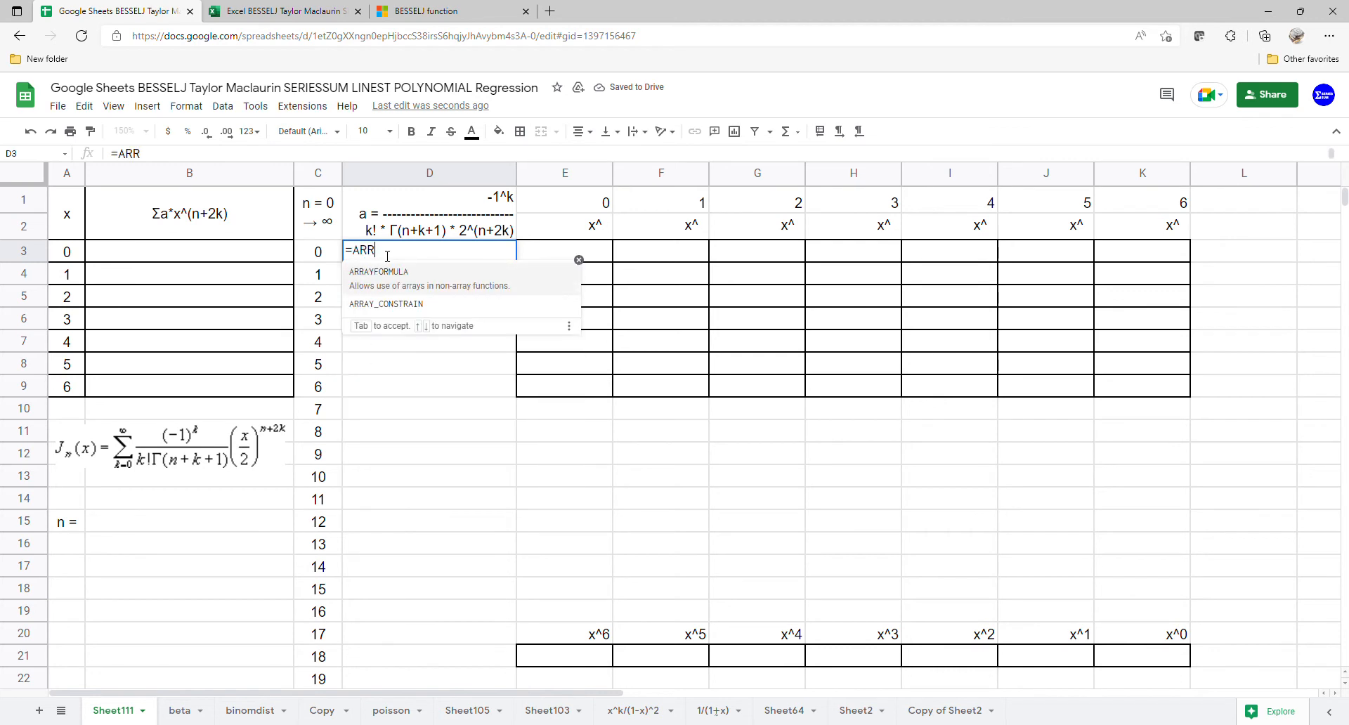
pyautogui.press('Tab')
pyautogui.write('-1')
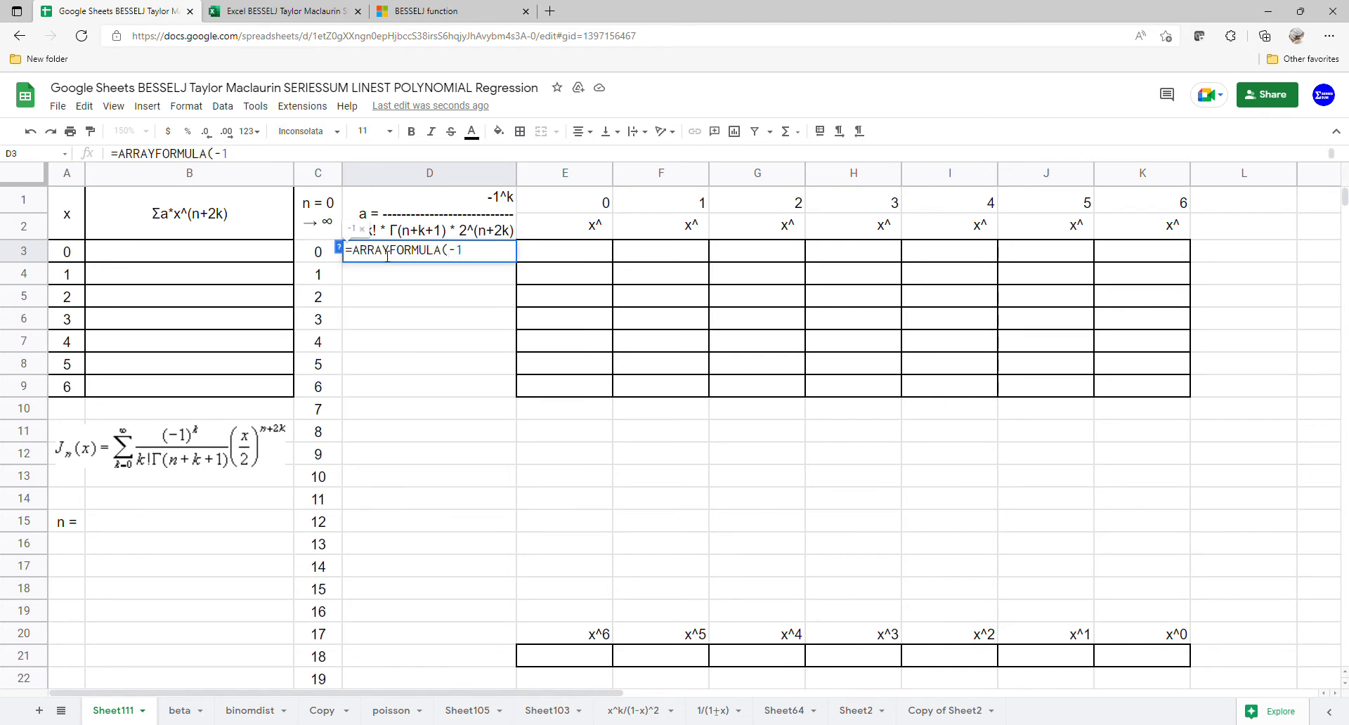
pyautogui.write('^')
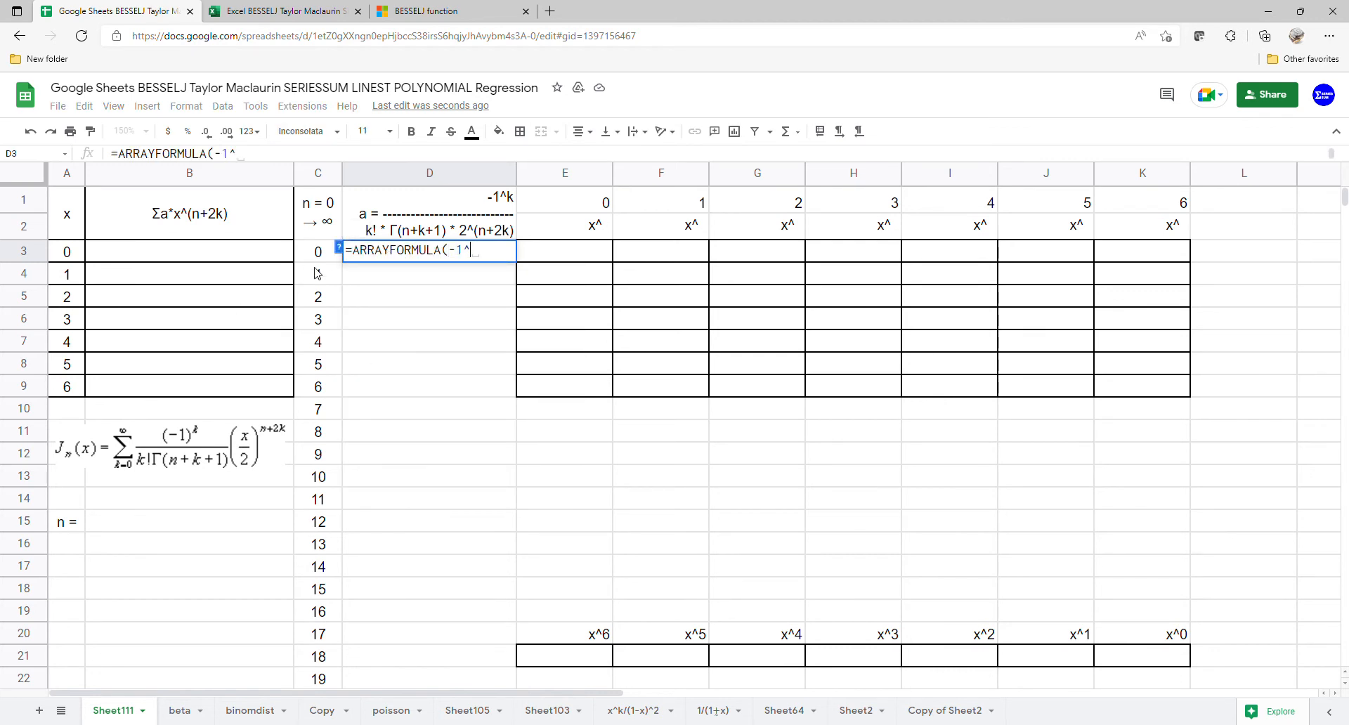
pyautogui.moveTo(333, 256); pyautogui.dragTo(332, 674)
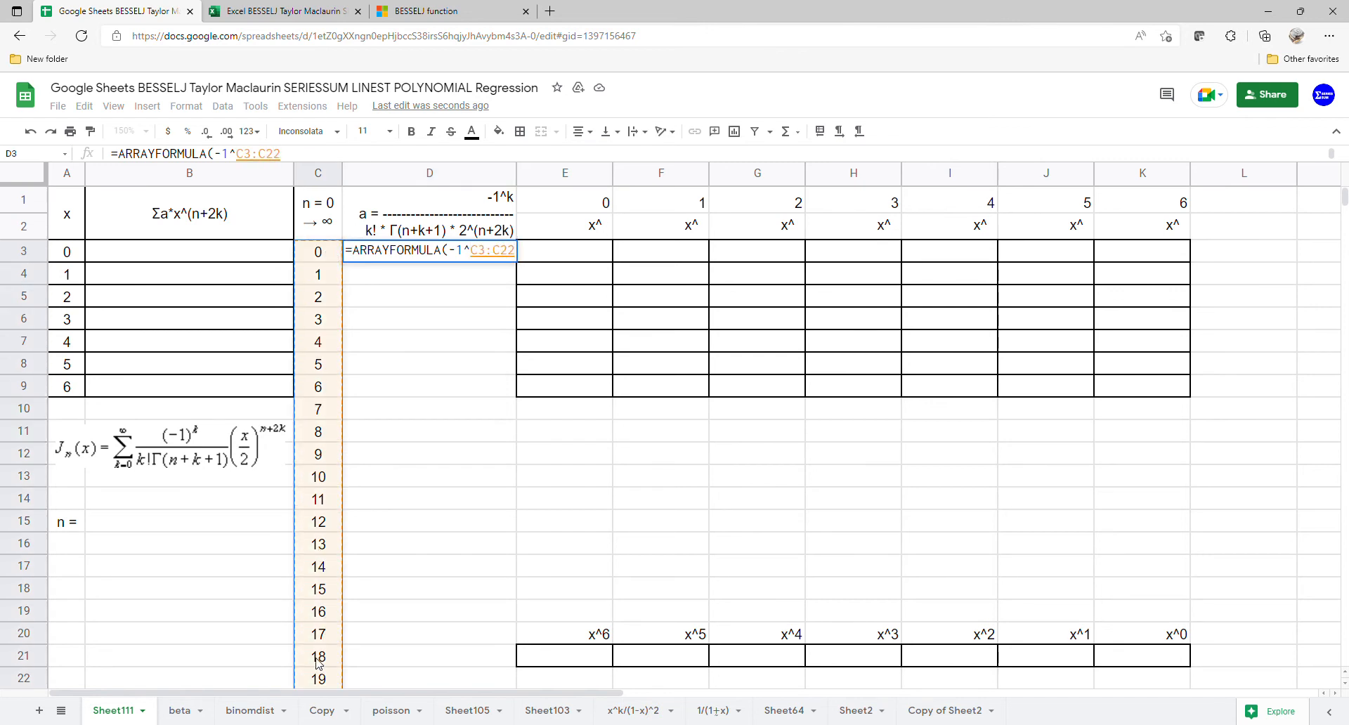
pyautogui.write('/')
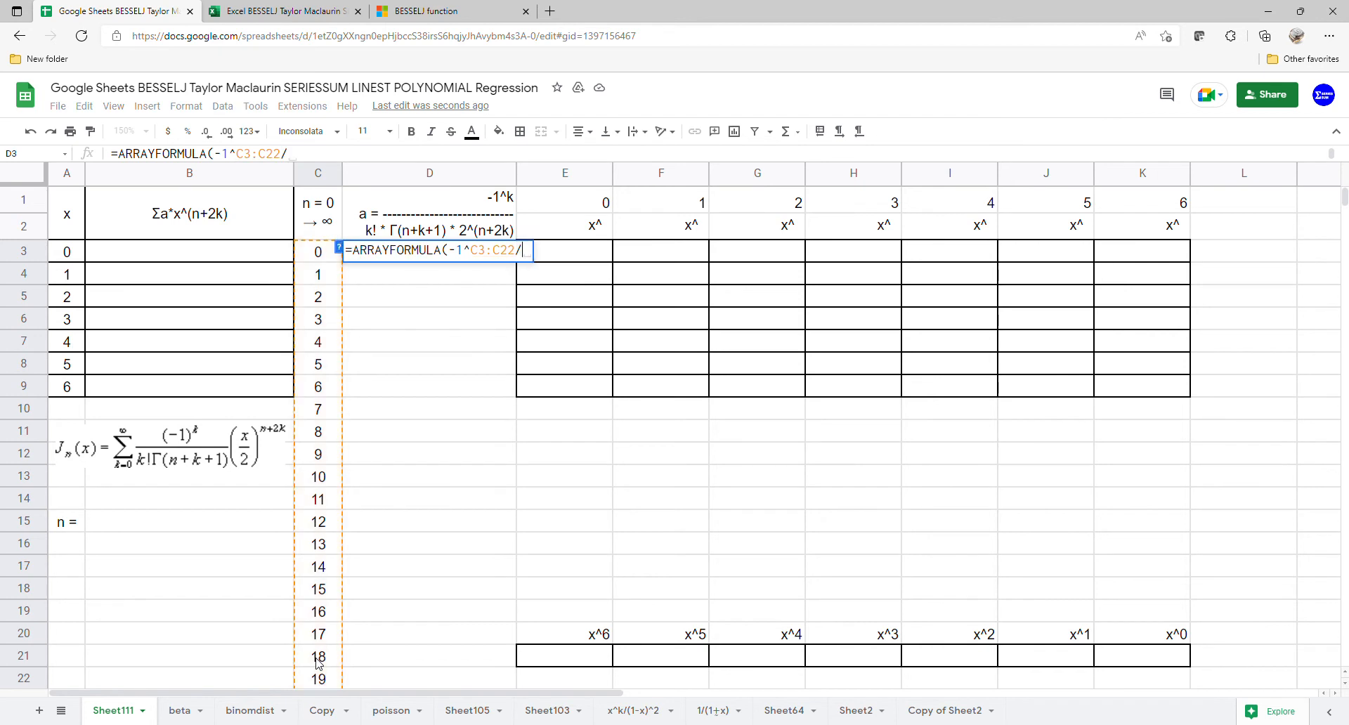
pyautogui.write('(FA')
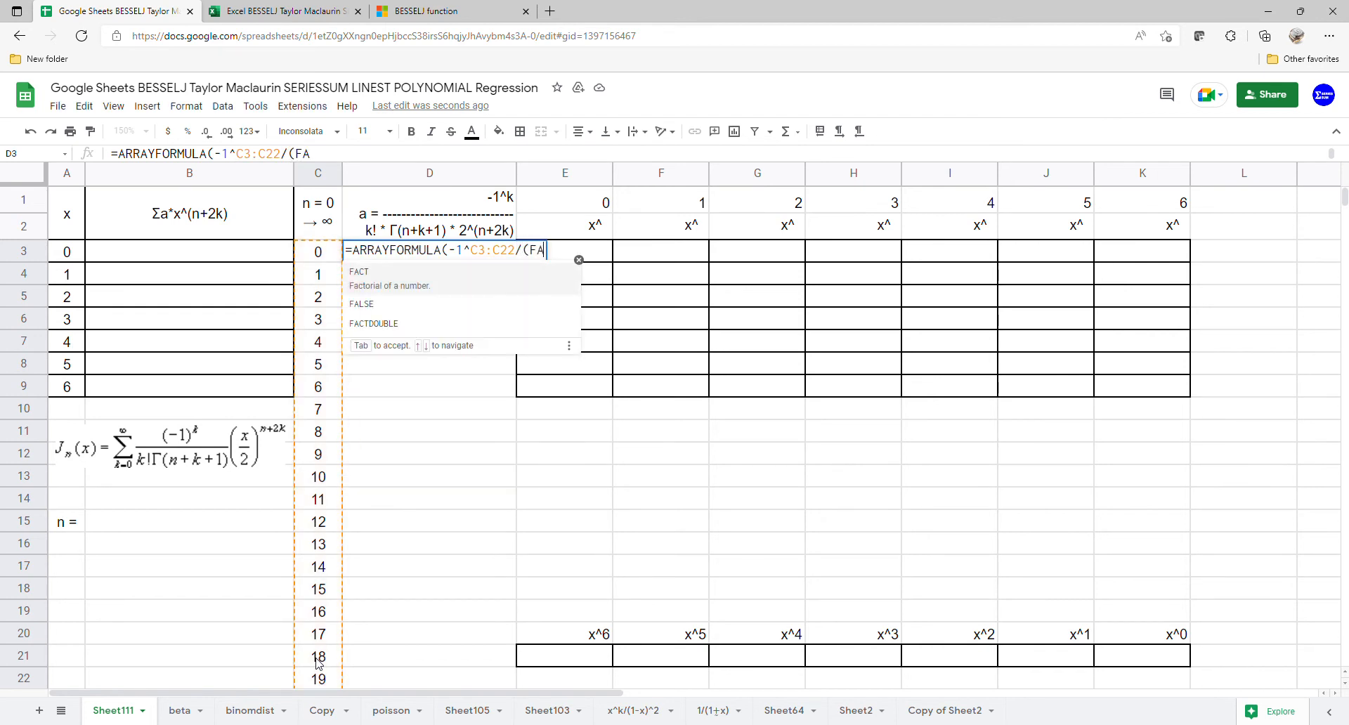
# Step: Continue the D3 formula's denominator with (FACT(C3:C22)*GAMMA(B15+C3:C22+1)* for the factorial and gamma terms
pyautogui.click(348, 278)
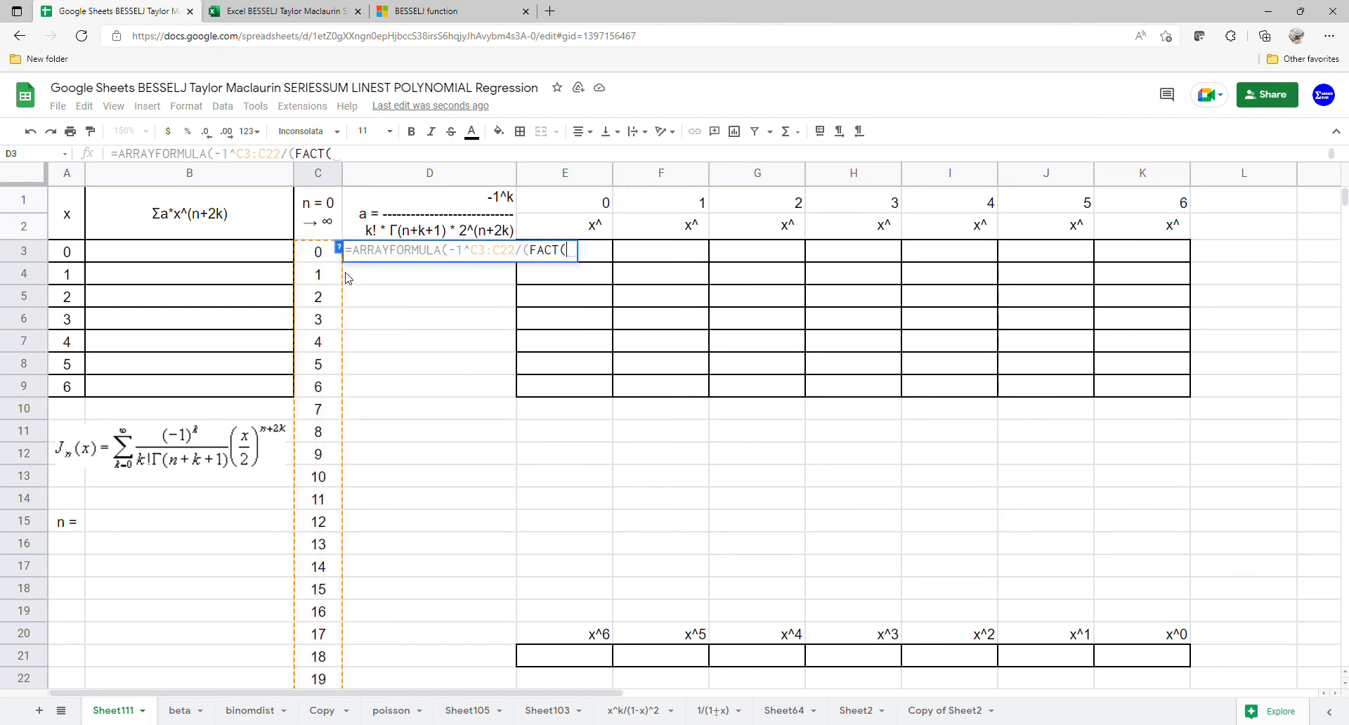
pyautogui.moveTo(330, 259); pyautogui.dragTo(330, 676)
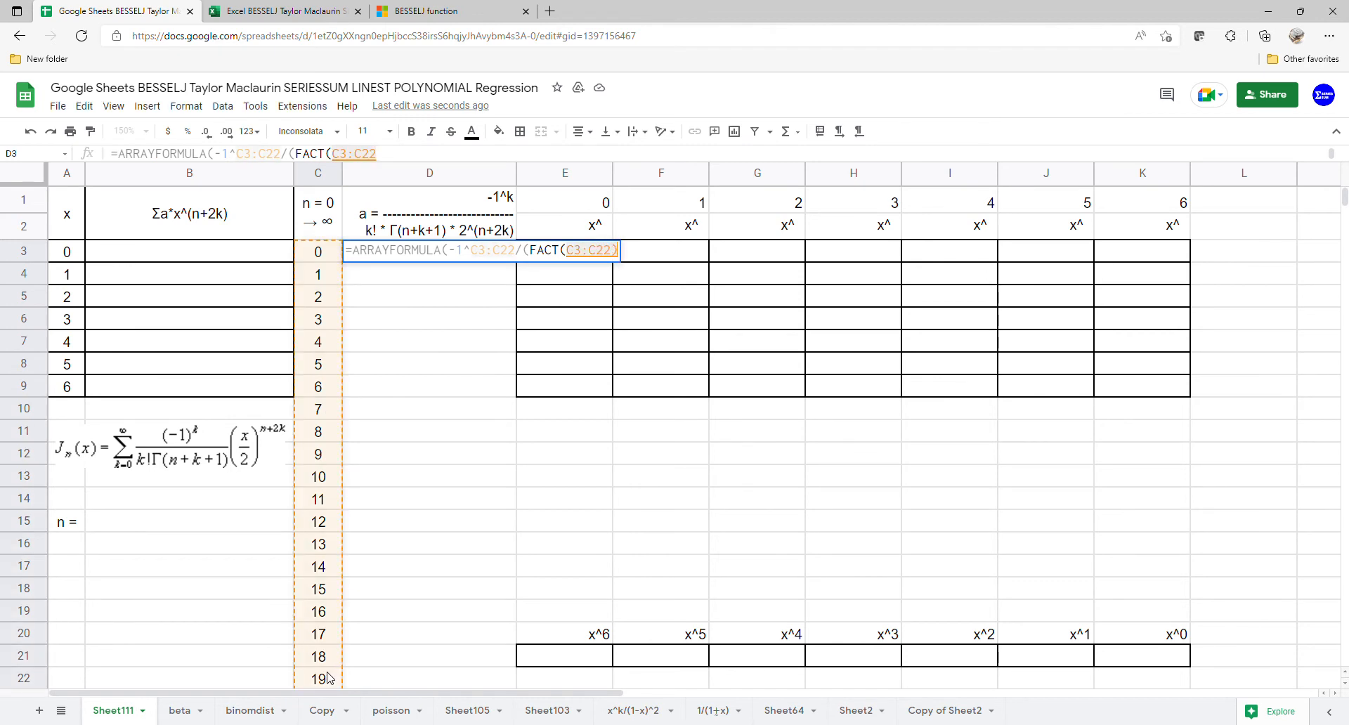
pyautogui.write(')*GA')
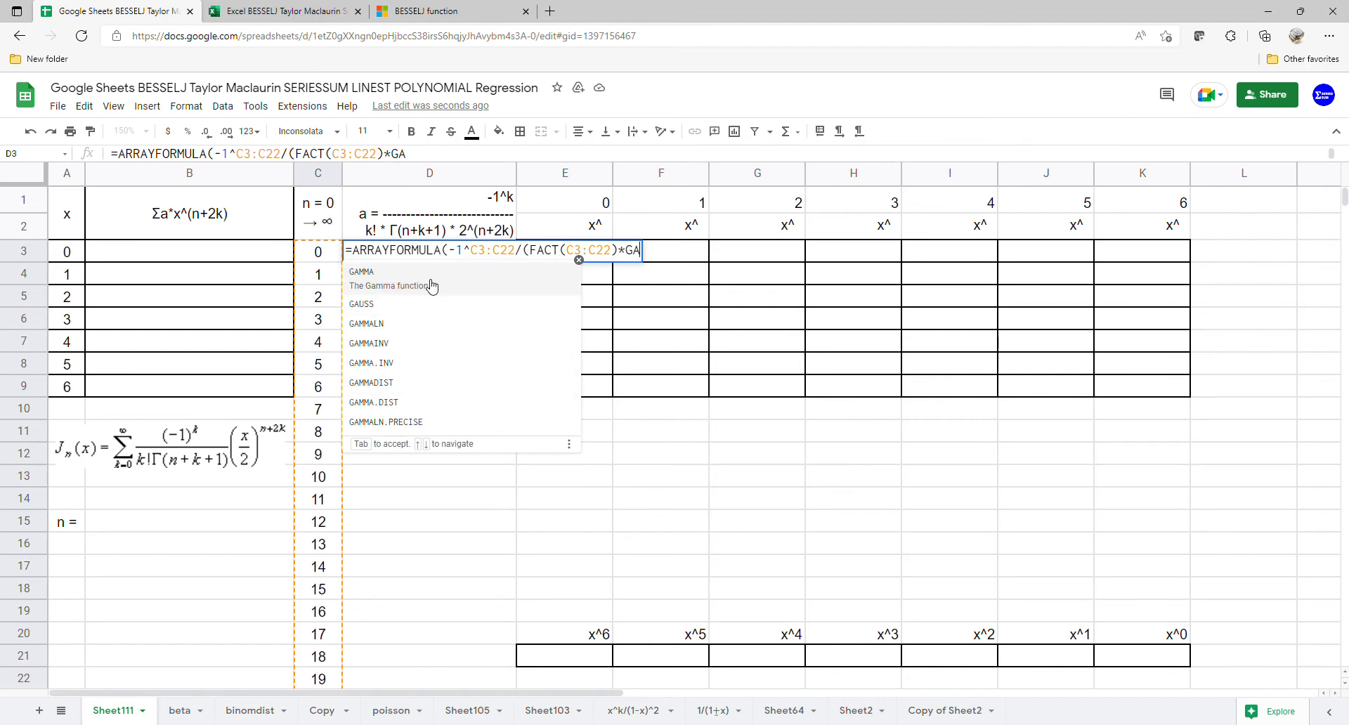
pyautogui.click(431, 286)
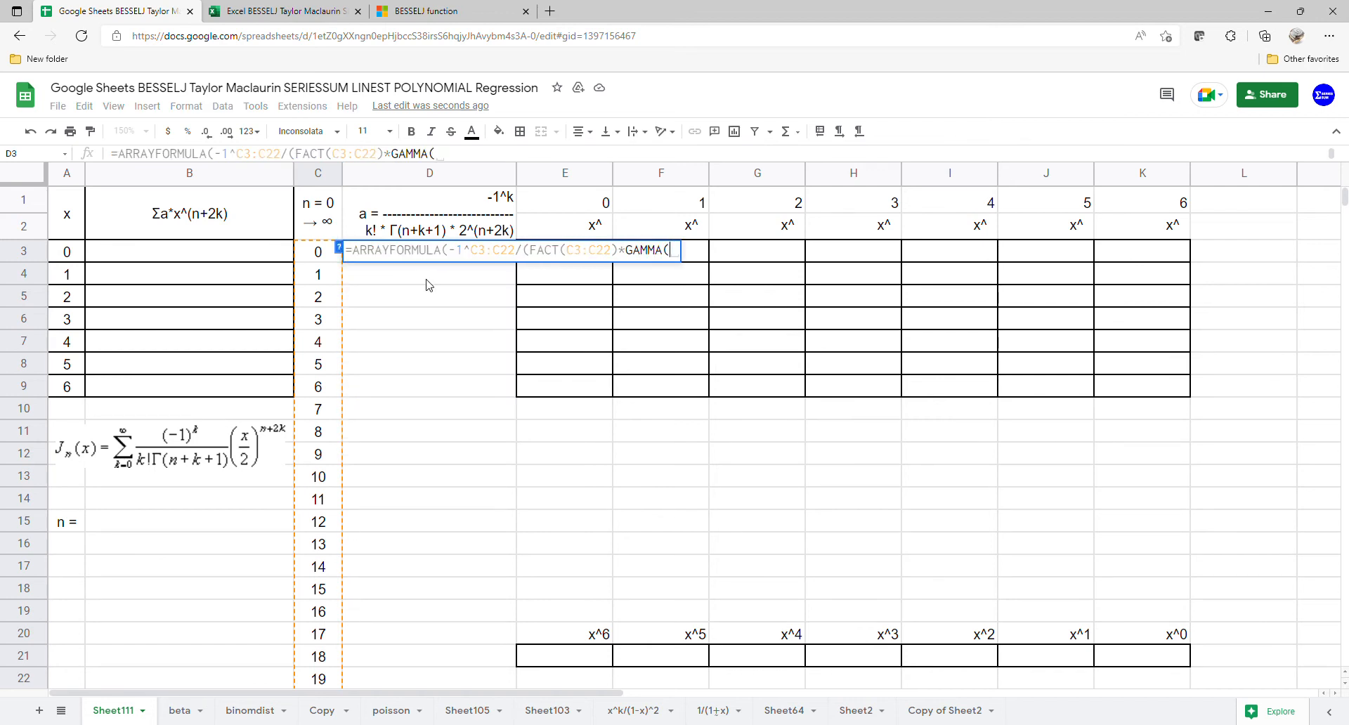
pyautogui.click(198, 528)
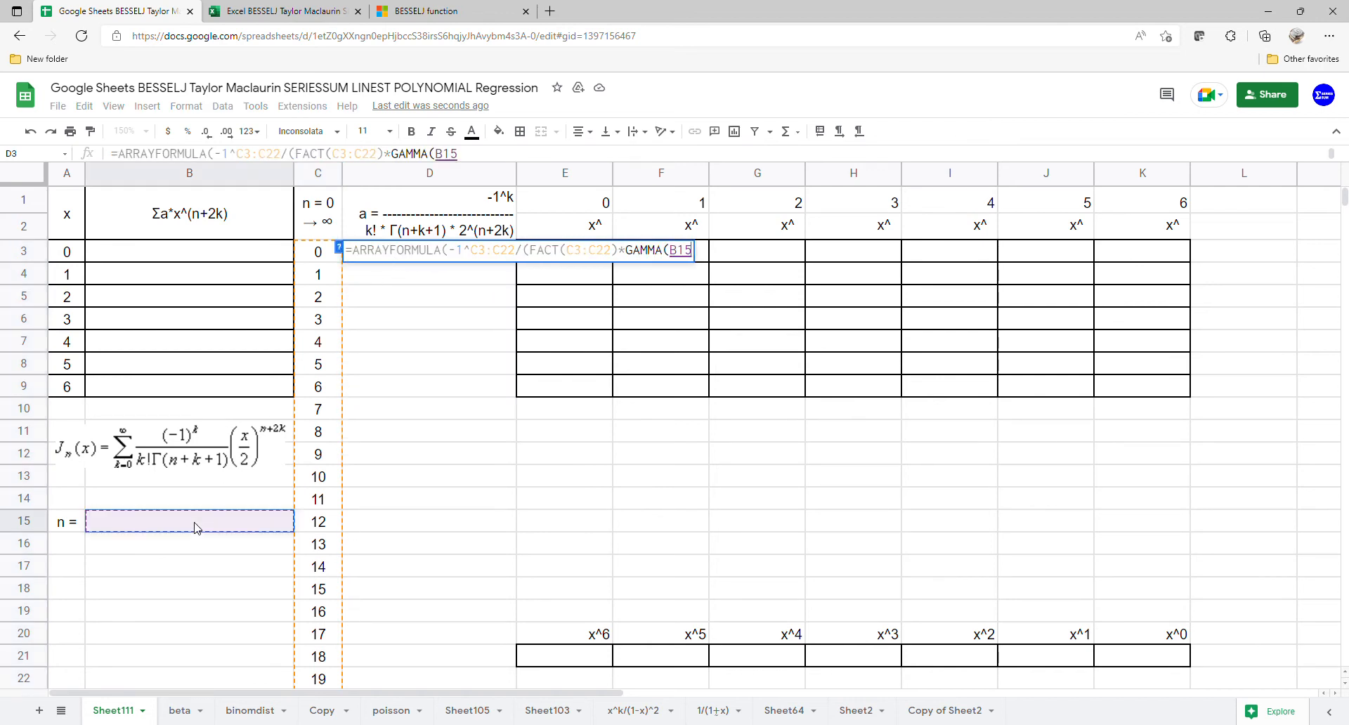
pyautogui.write('+')
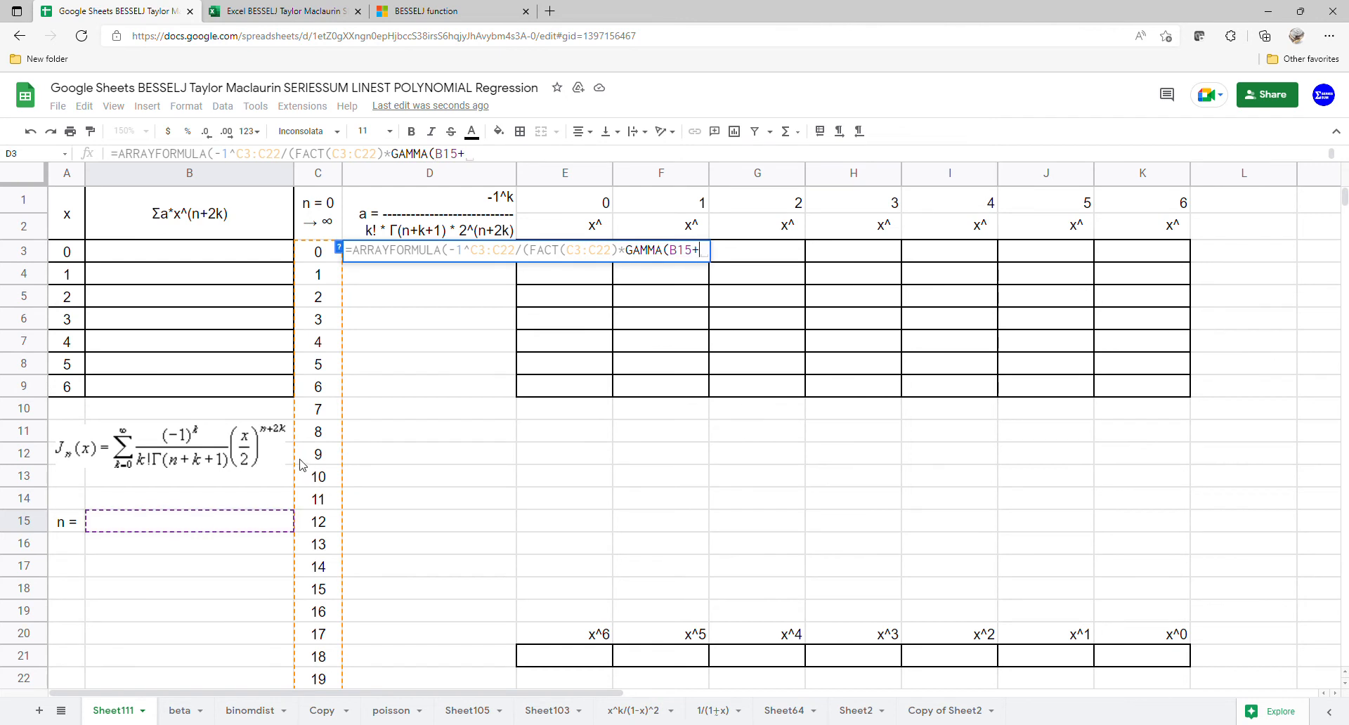
pyautogui.moveTo(325, 259); pyautogui.dragTo(318, 677)
pyautogui.write('+1')
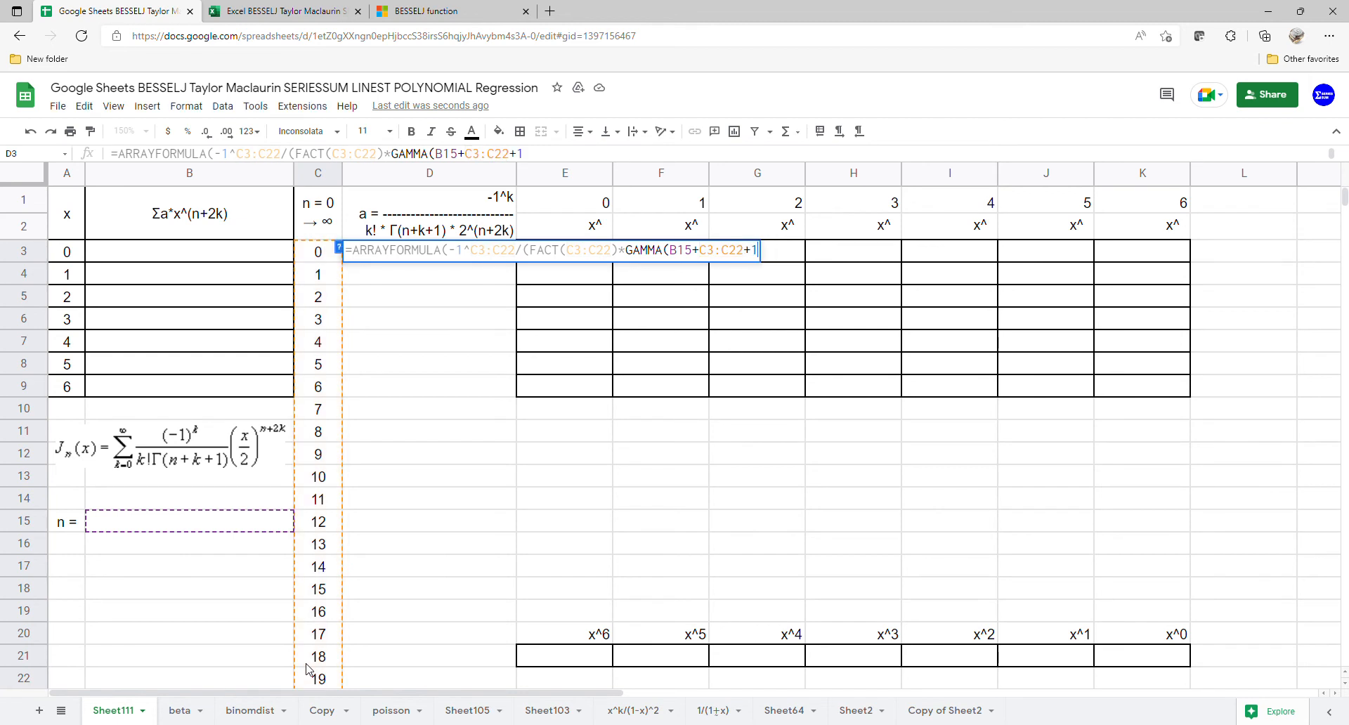
pyautogui.write(')*')
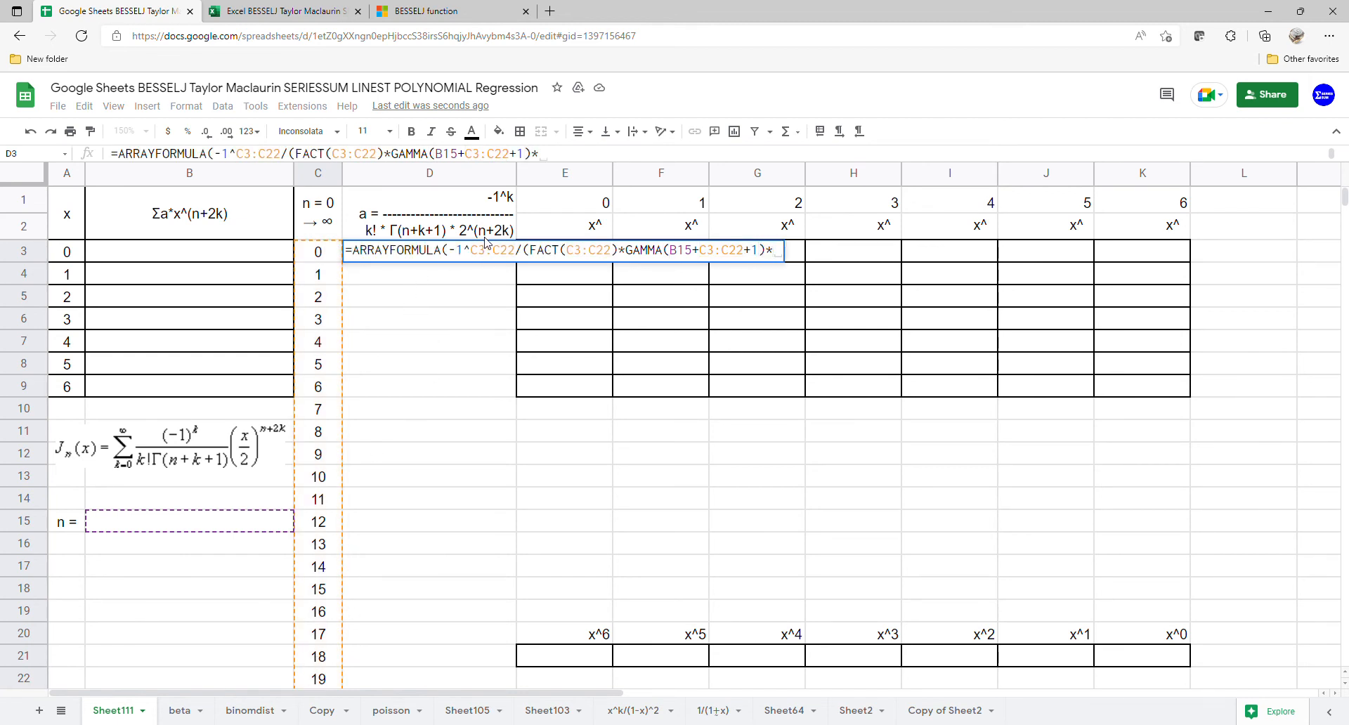
pyautogui.write('2')
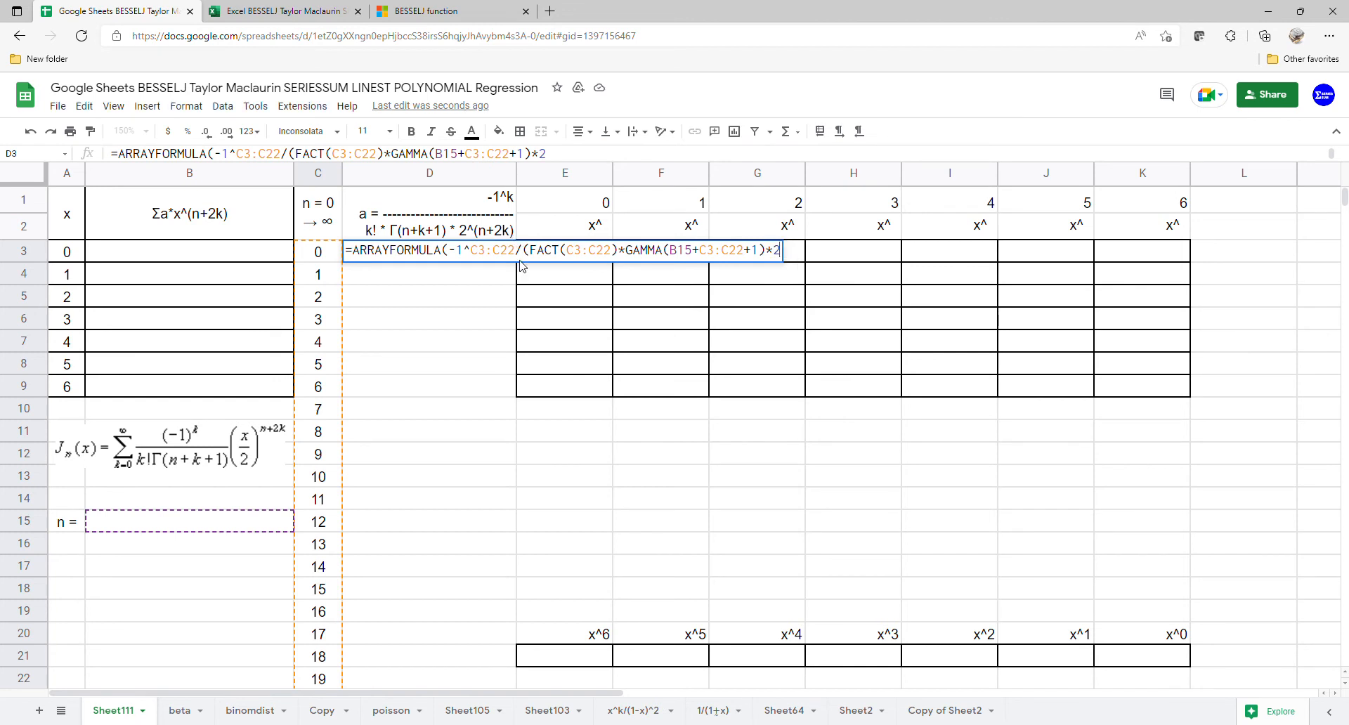
pyautogui.write('^(')
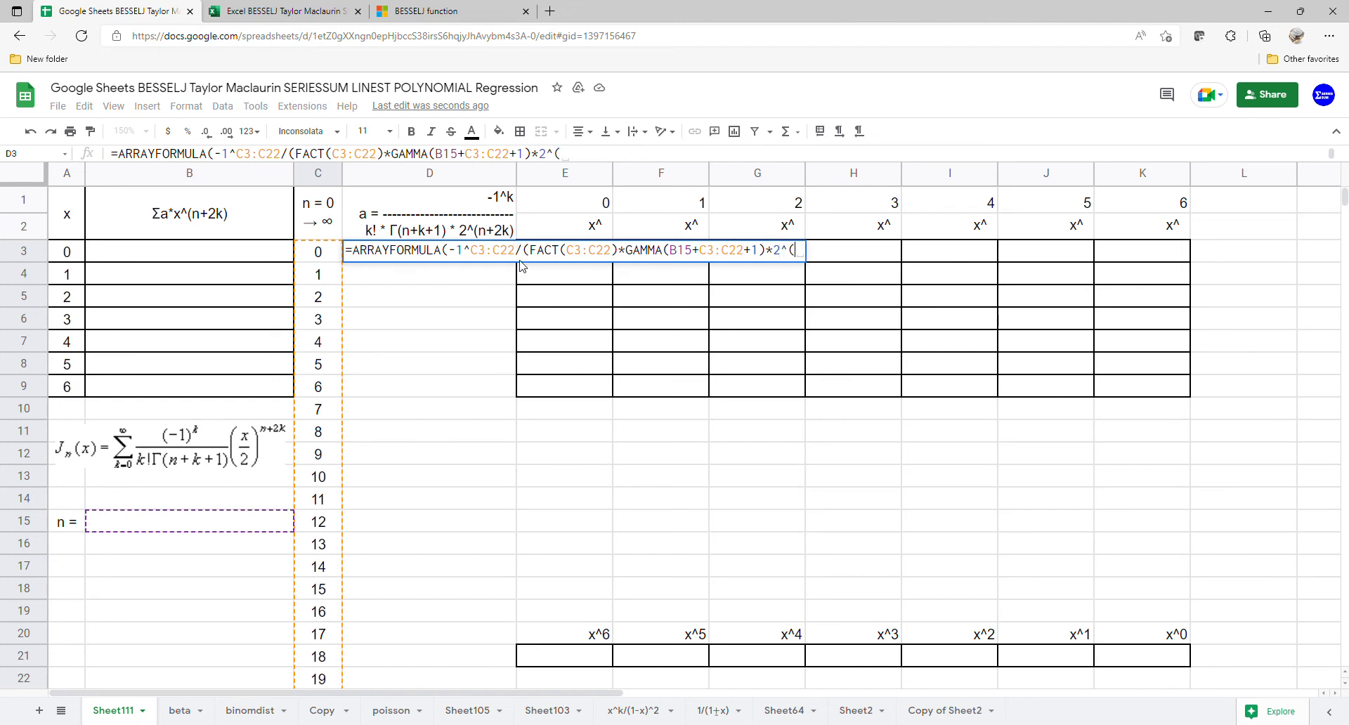
# Step: Complete the D3 formula's denominator with the power term 2^(B15+2*C3:C22) and enter the formula
pyautogui.click(148, 520)
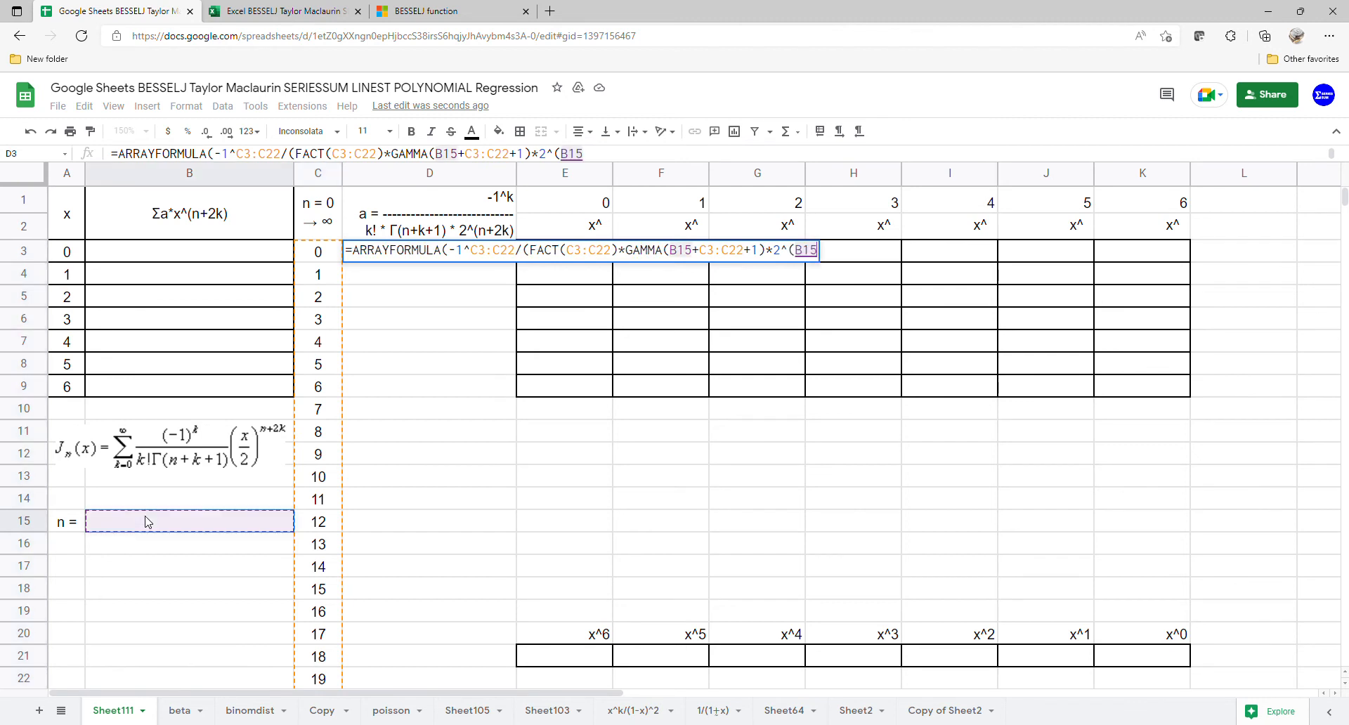
pyautogui.write('+2*')
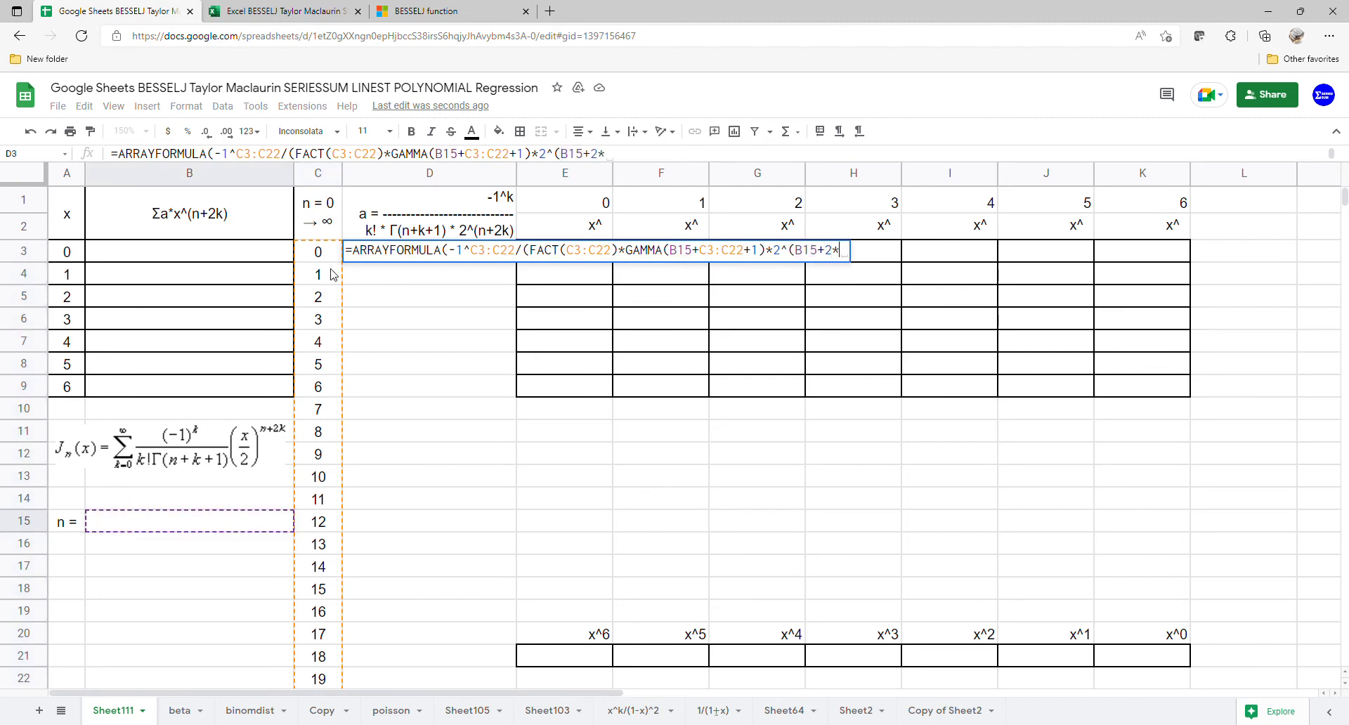
pyautogui.moveTo(326, 254); pyautogui.dragTo(321, 678)
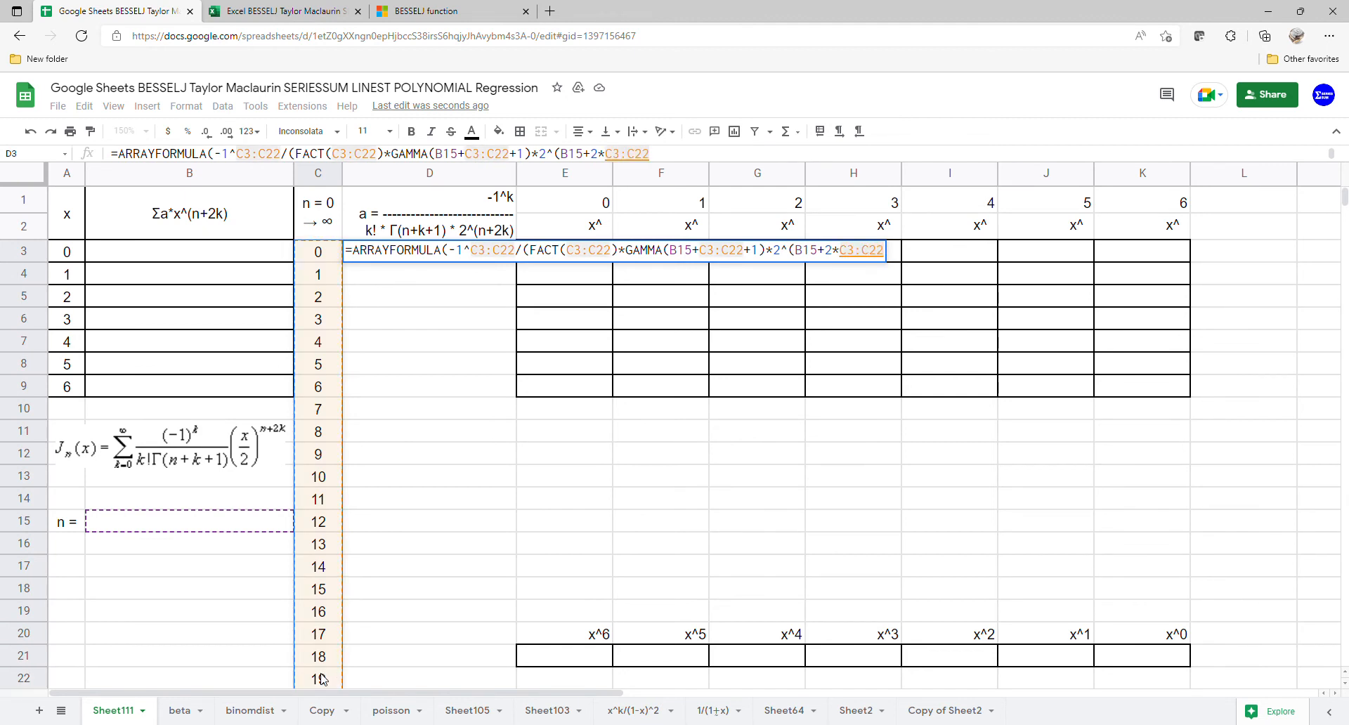
pyautogui.write(')')
pyautogui.press('Return')
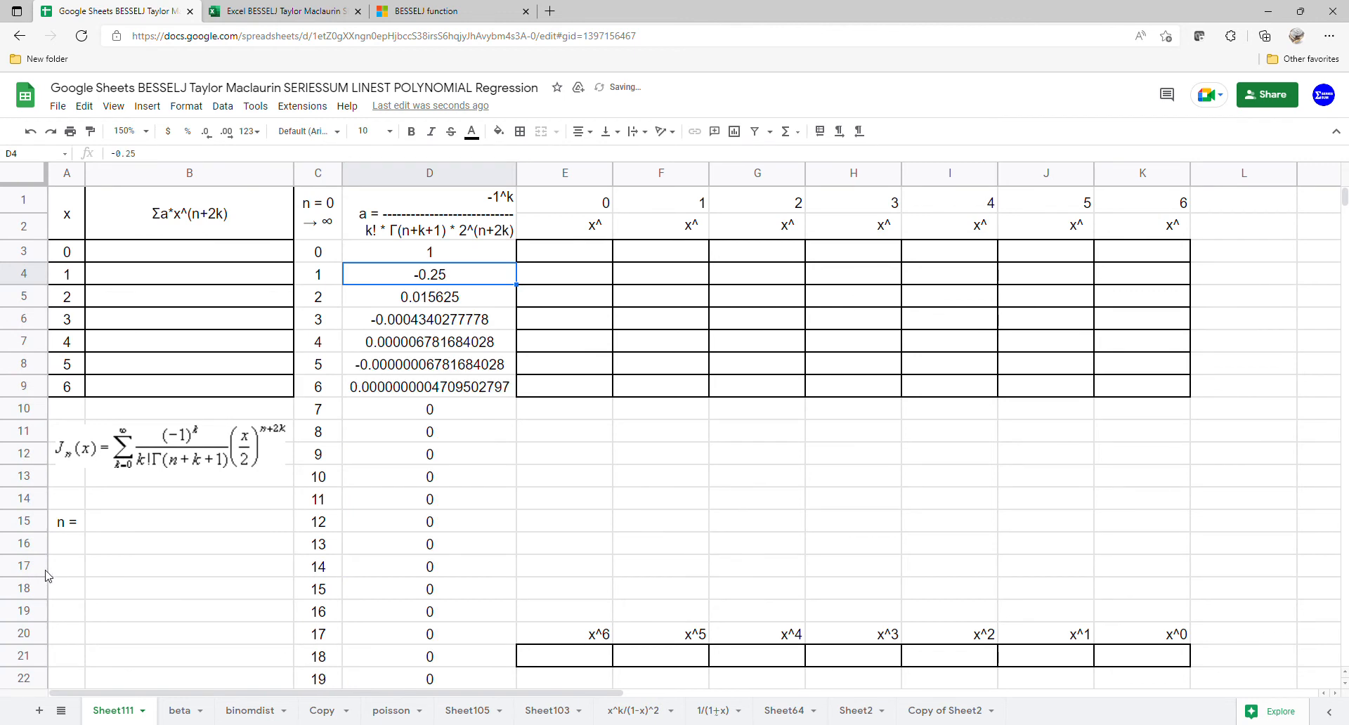
# Step: Add data validation to B15 as a dropdown built from a list of items that includes 0 and 1
pyautogui.click(178, 529)
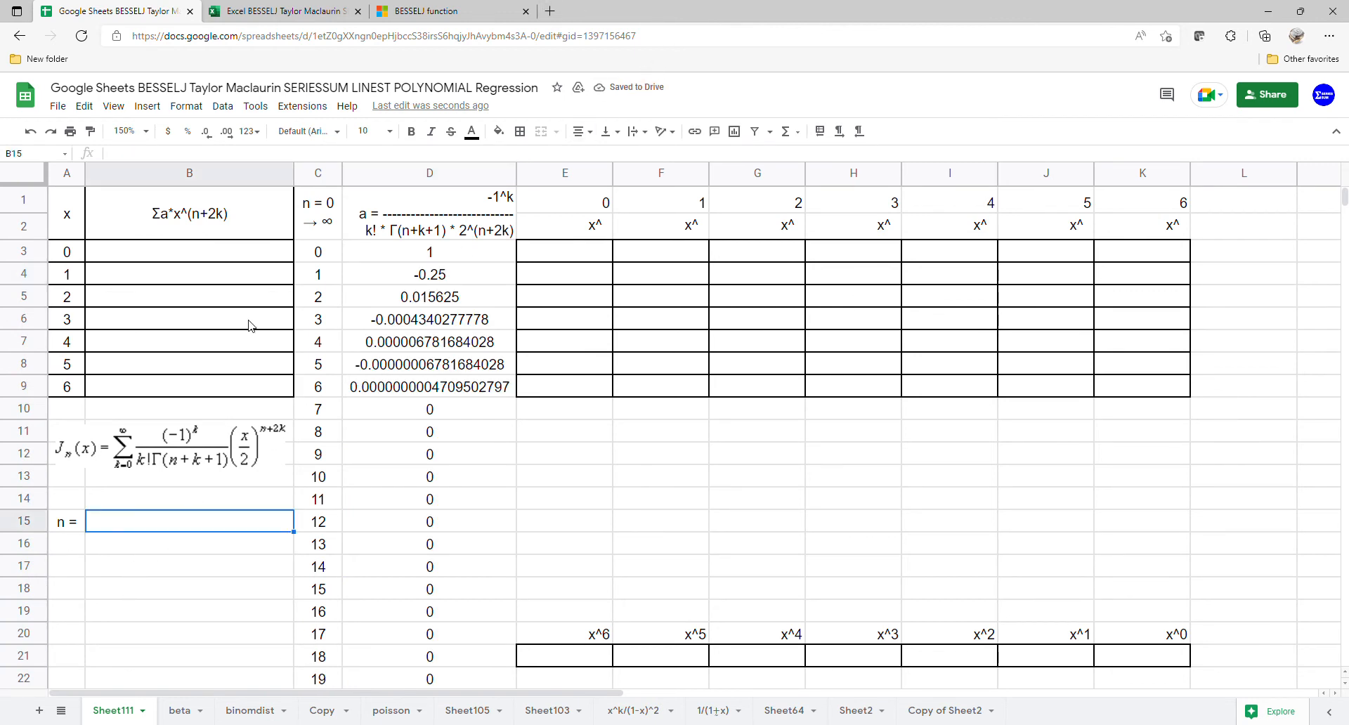
pyautogui.click(219, 108)
pyautogui.click(274, 369)
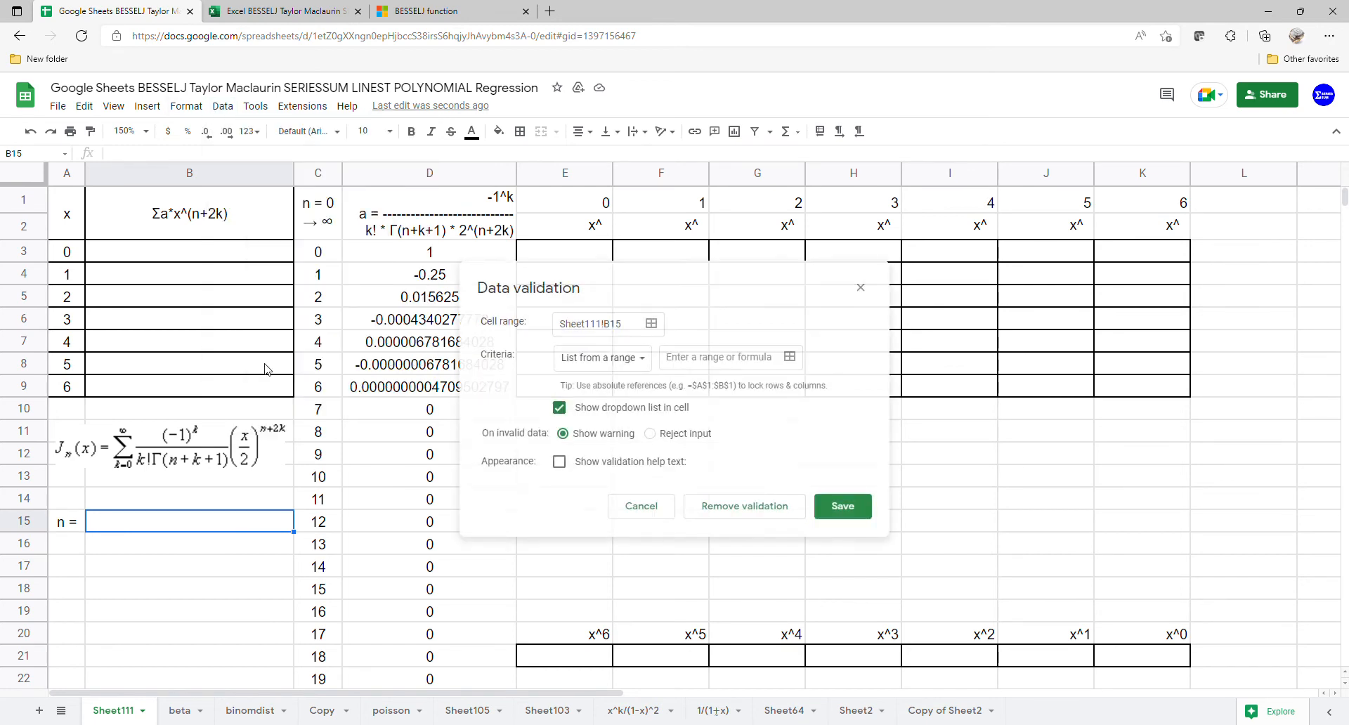
pyautogui.click(640, 358)
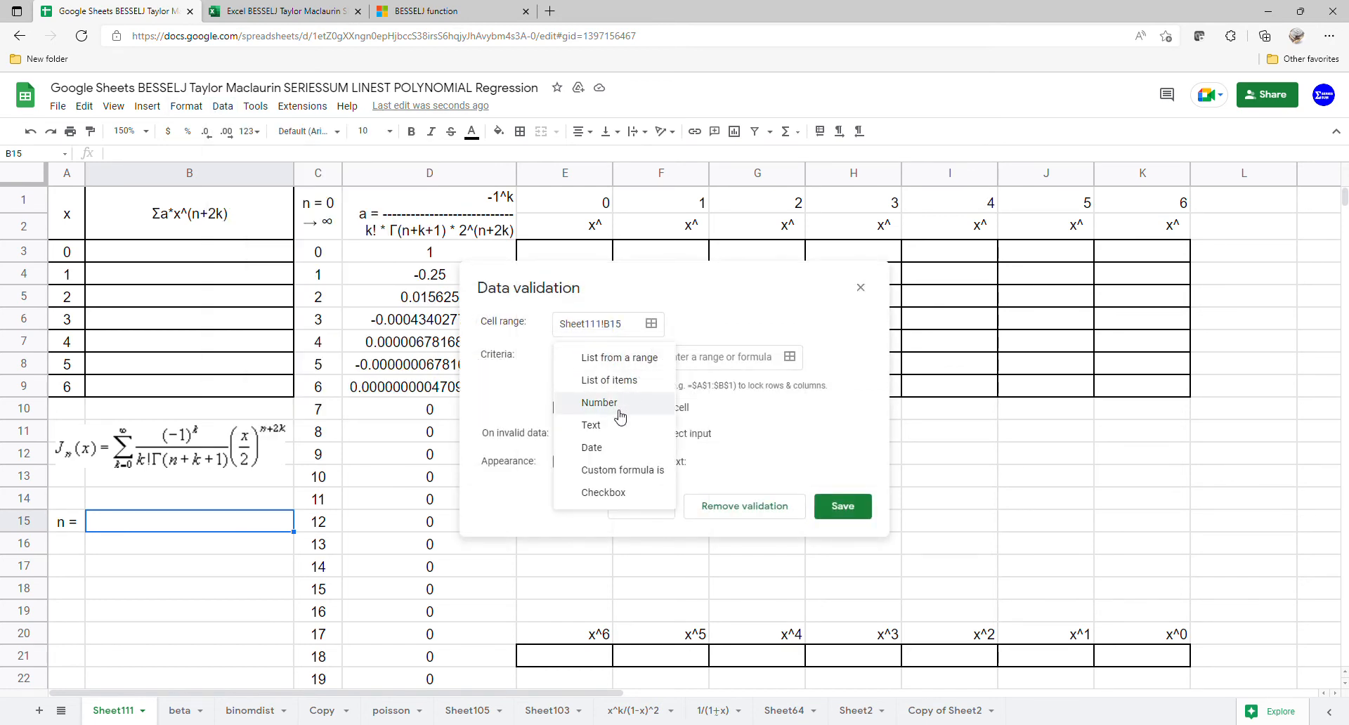
pyautogui.click(626, 380)
pyautogui.click(678, 360)
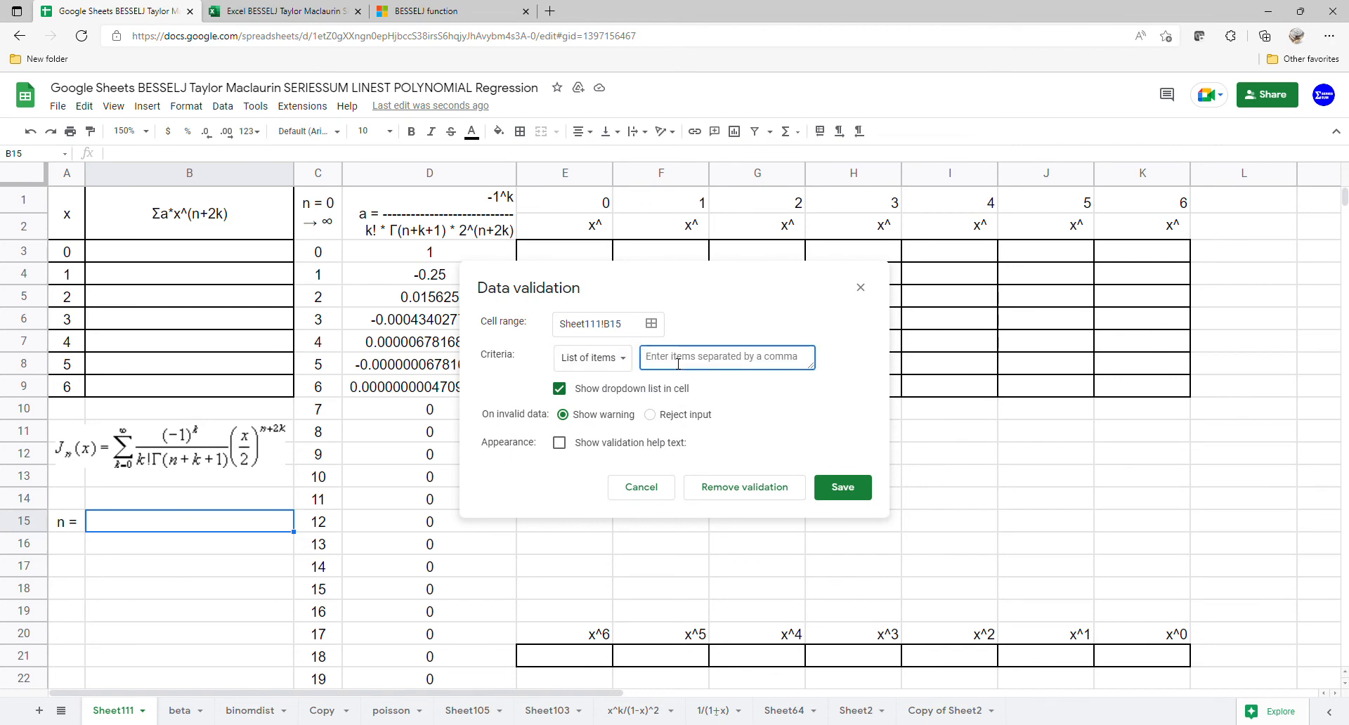
pyautogui.write('0,1,2')
pyautogui.click(830, 496)
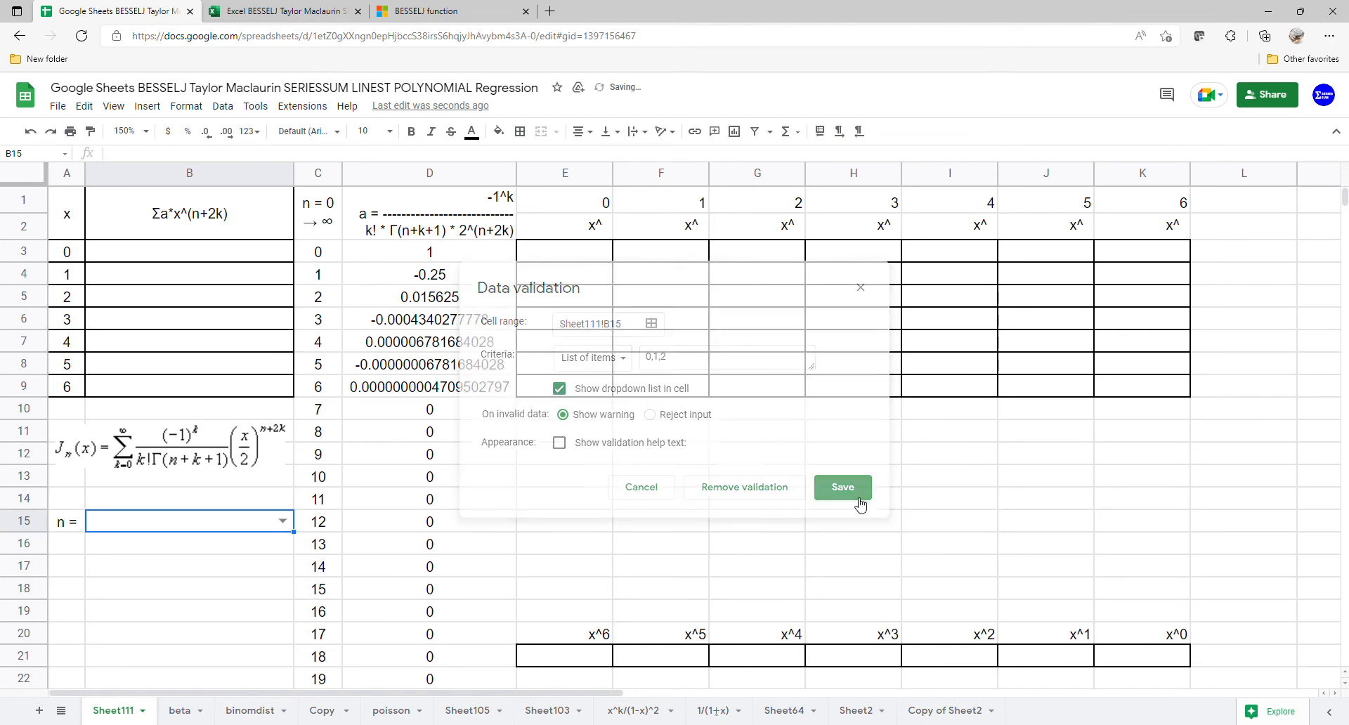
# Step: Try 0 for n in the B15 dropdown and switch it to 1
pyautogui.click(279, 523)
pyautogui.click(232, 544)
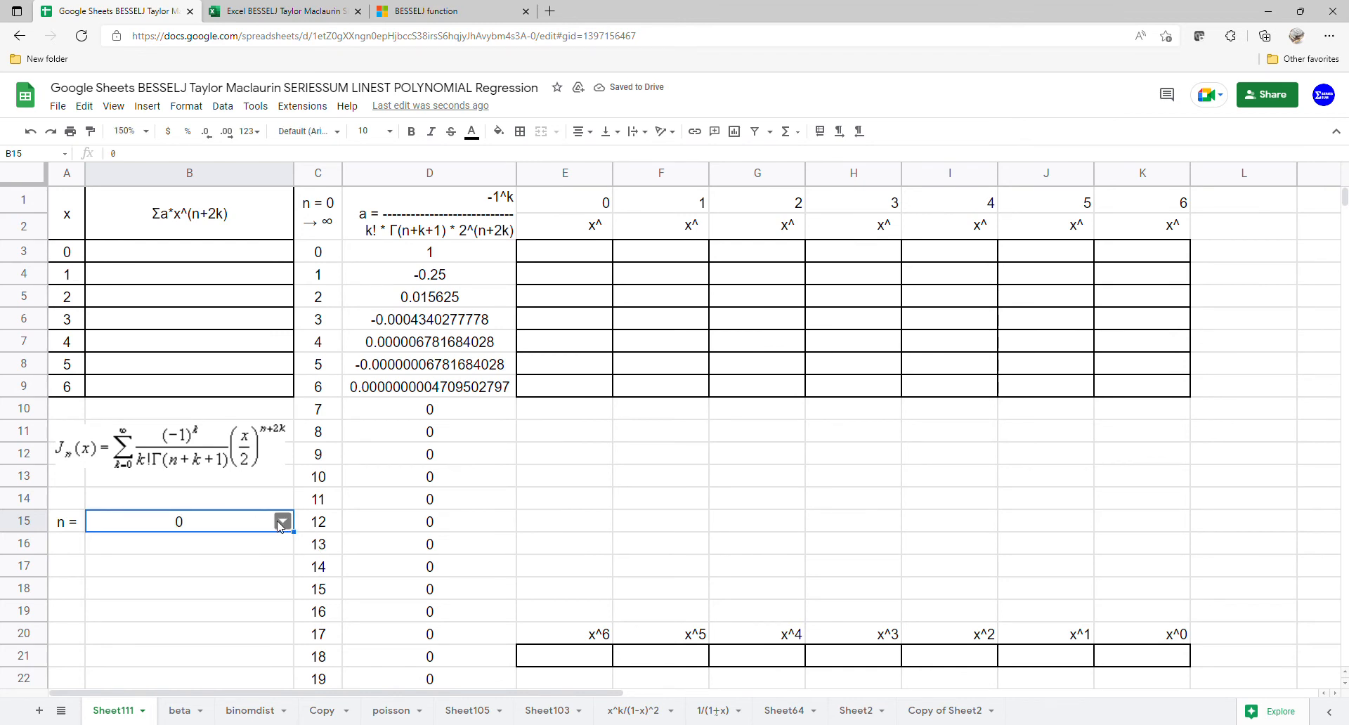
pyautogui.click(279, 523)
pyautogui.click(237, 566)
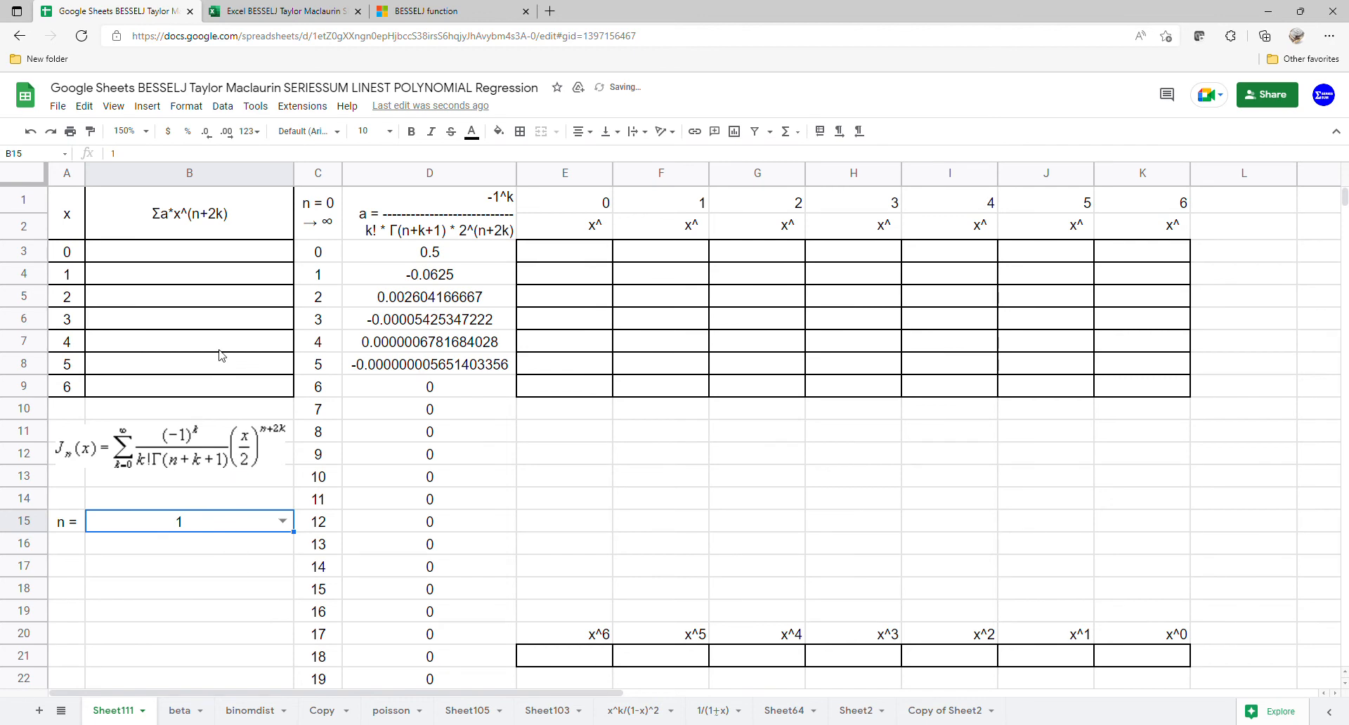
# Step: Enter =ARRAYFORMULA(SERIESSUM(A3:A9,B15,2,D3:D22)) in B3 to compute the series sums for all x values
pyautogui.click(222, 256)
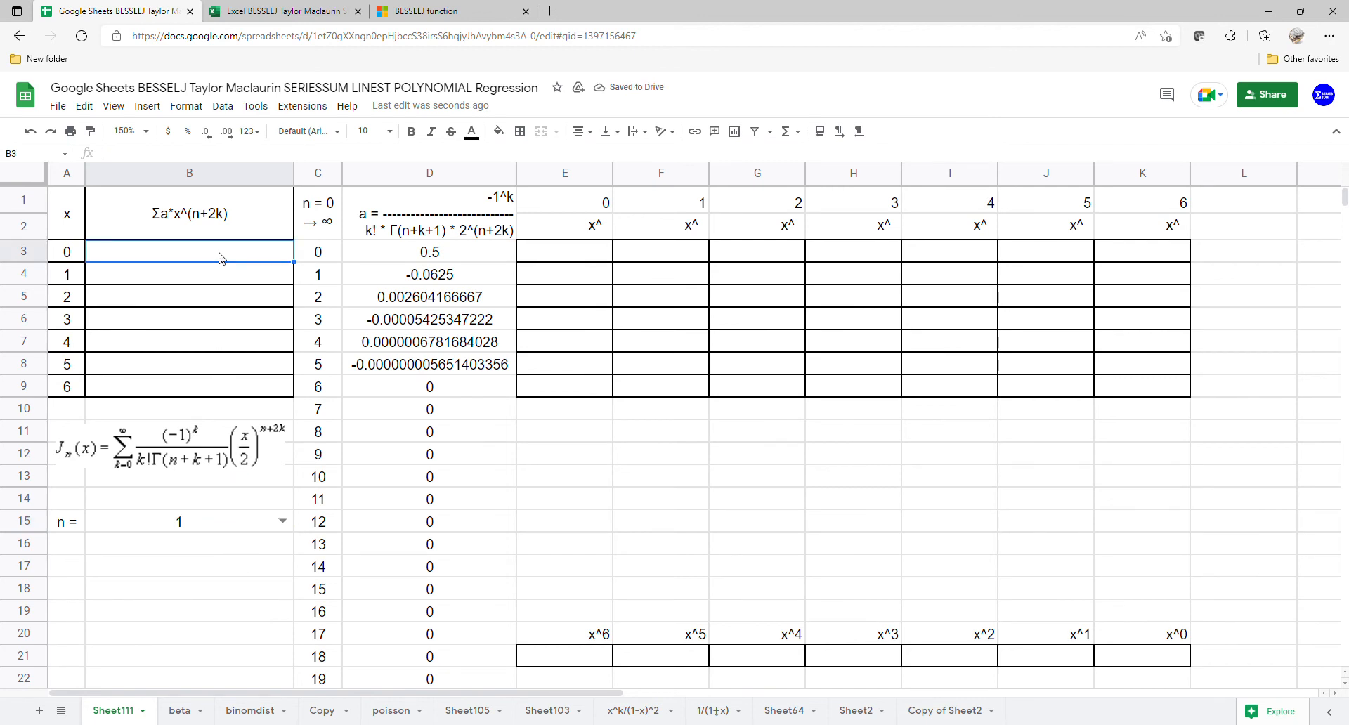
pyautogui.write('=ARRAYFORMULA(SERIESSUM(')
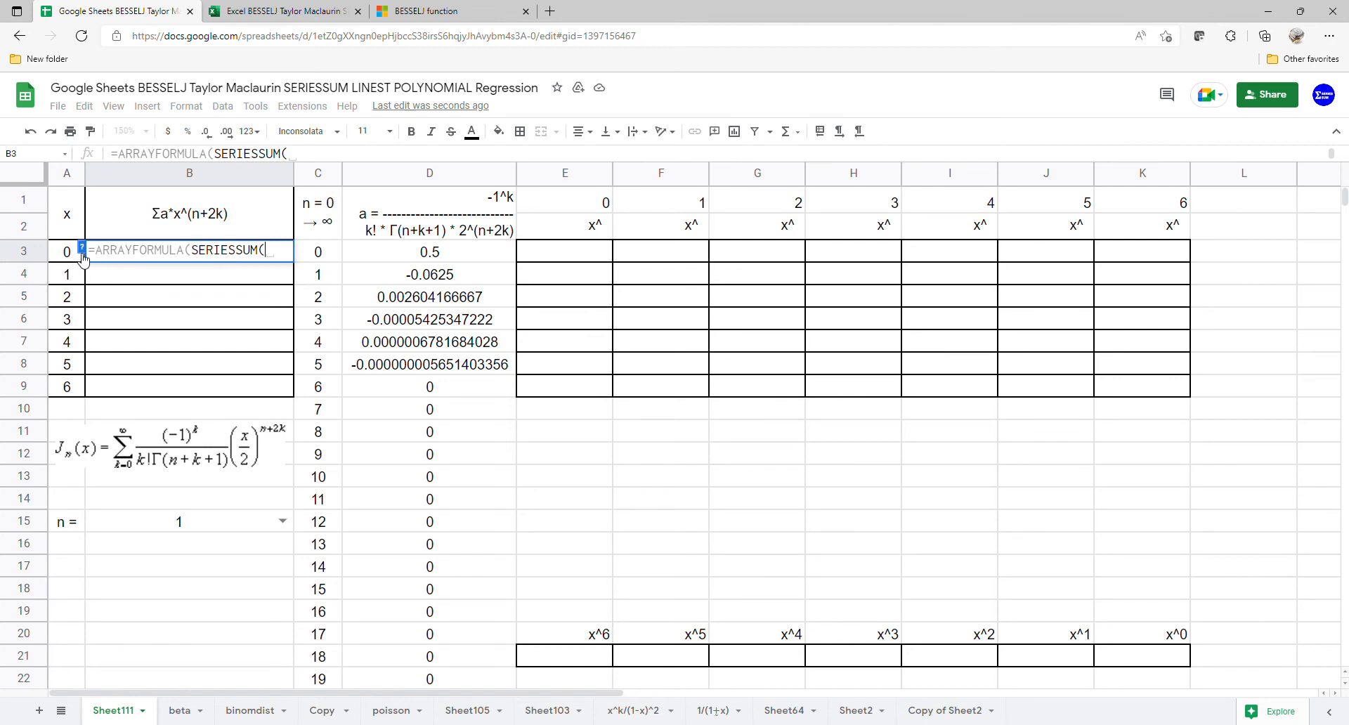
pyautogui.moveTo(71, 257); pyautogui.dragTo(68, 385)
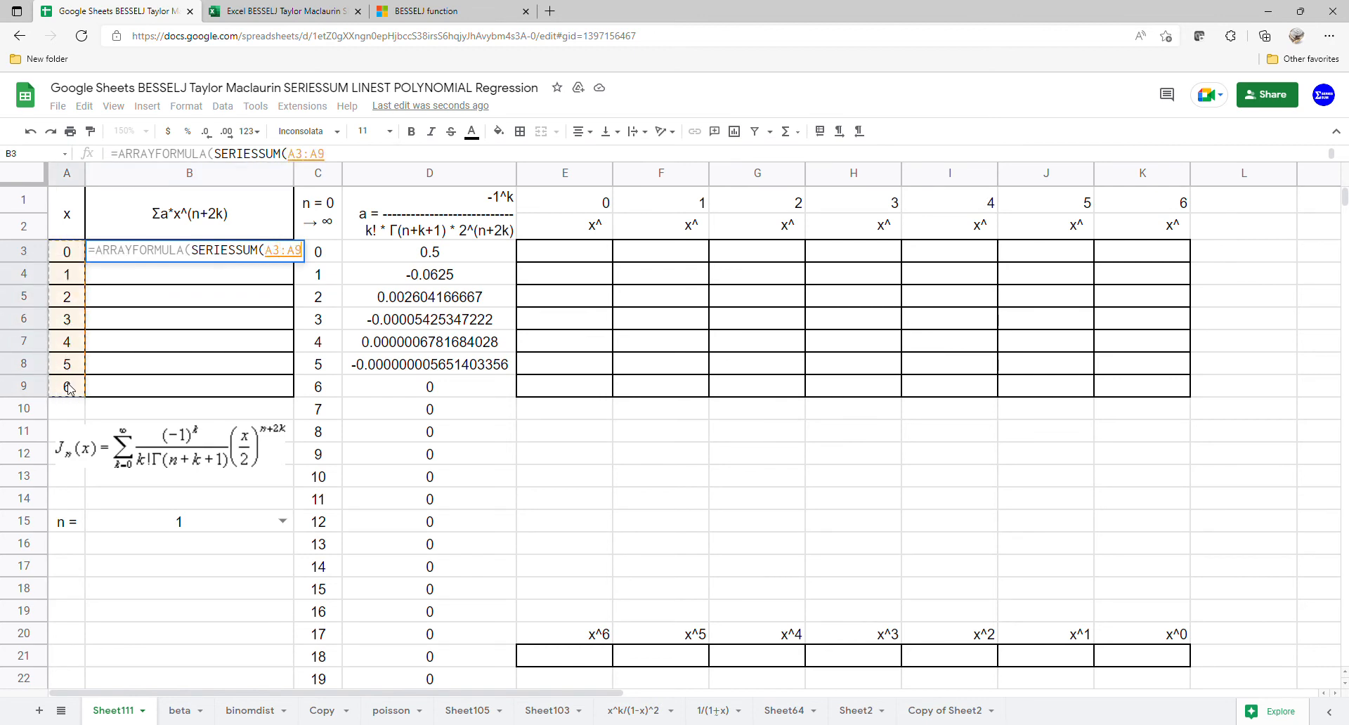
pyautogui.write(',')
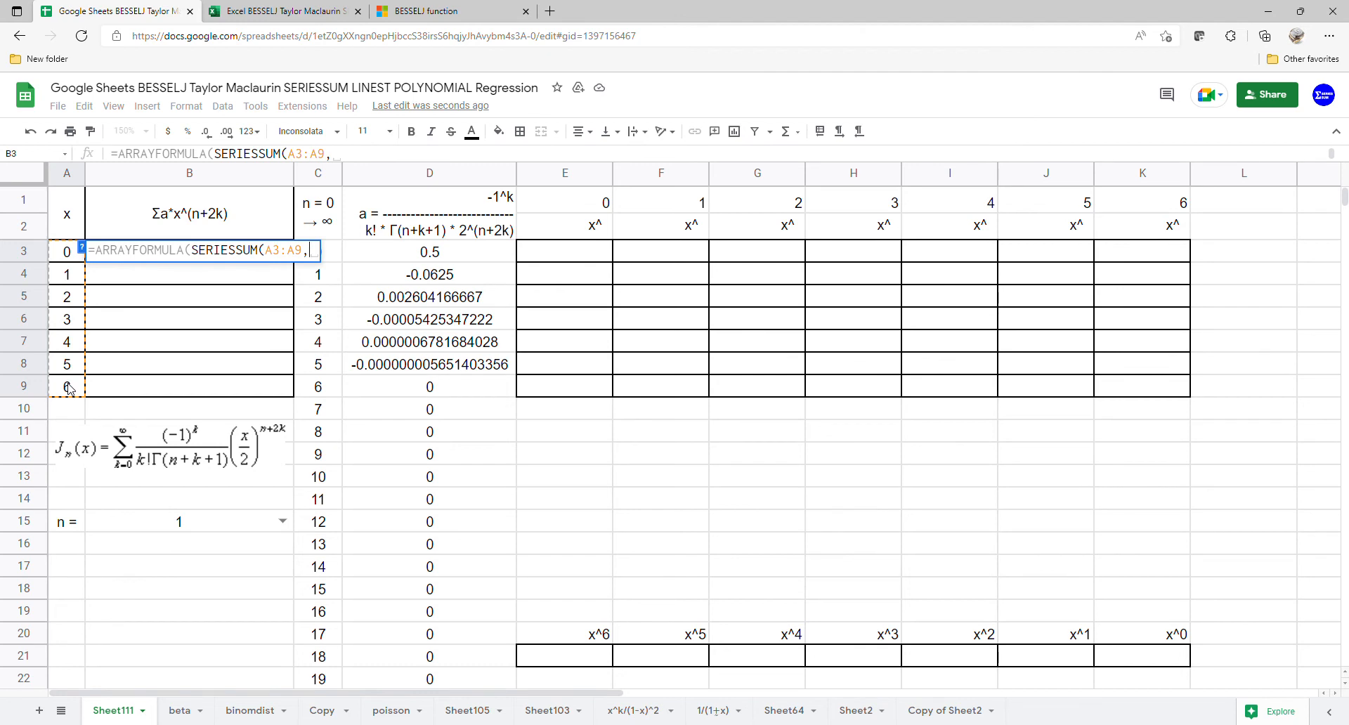
pyautogui.click(109, 523)
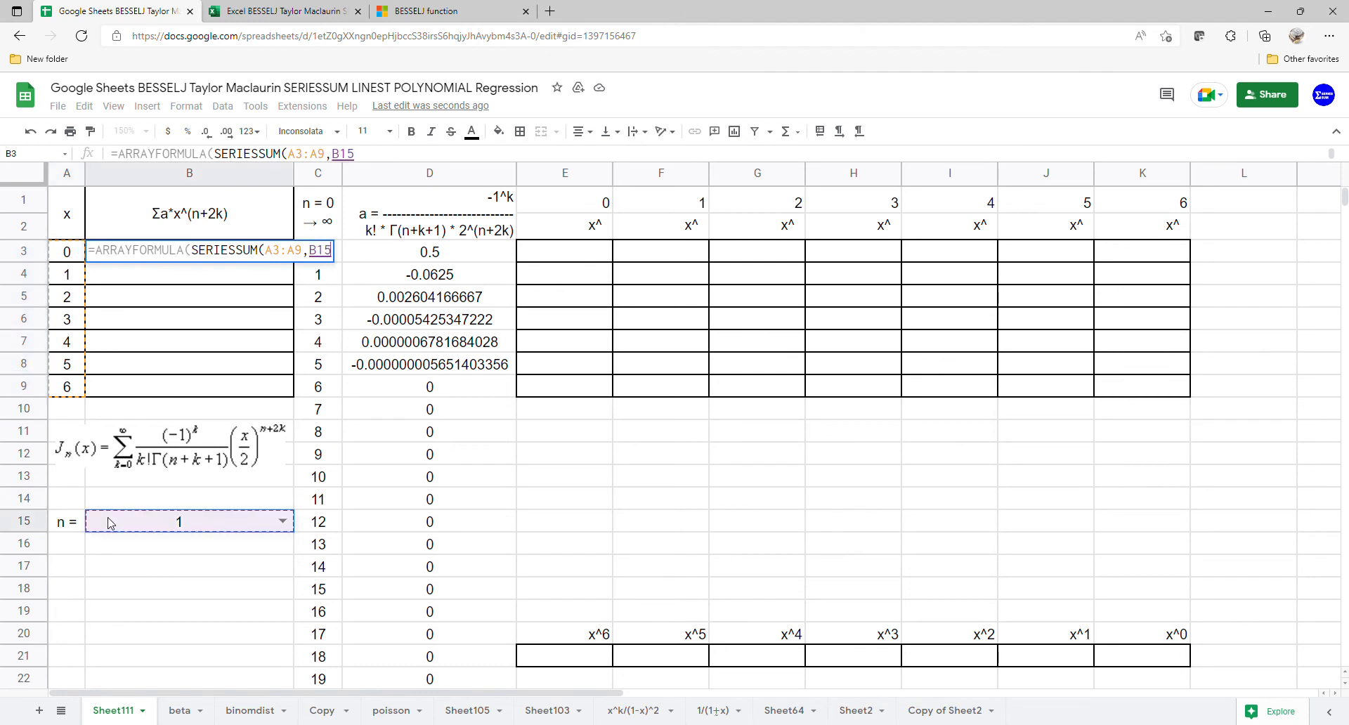
pyautogui.write(',')
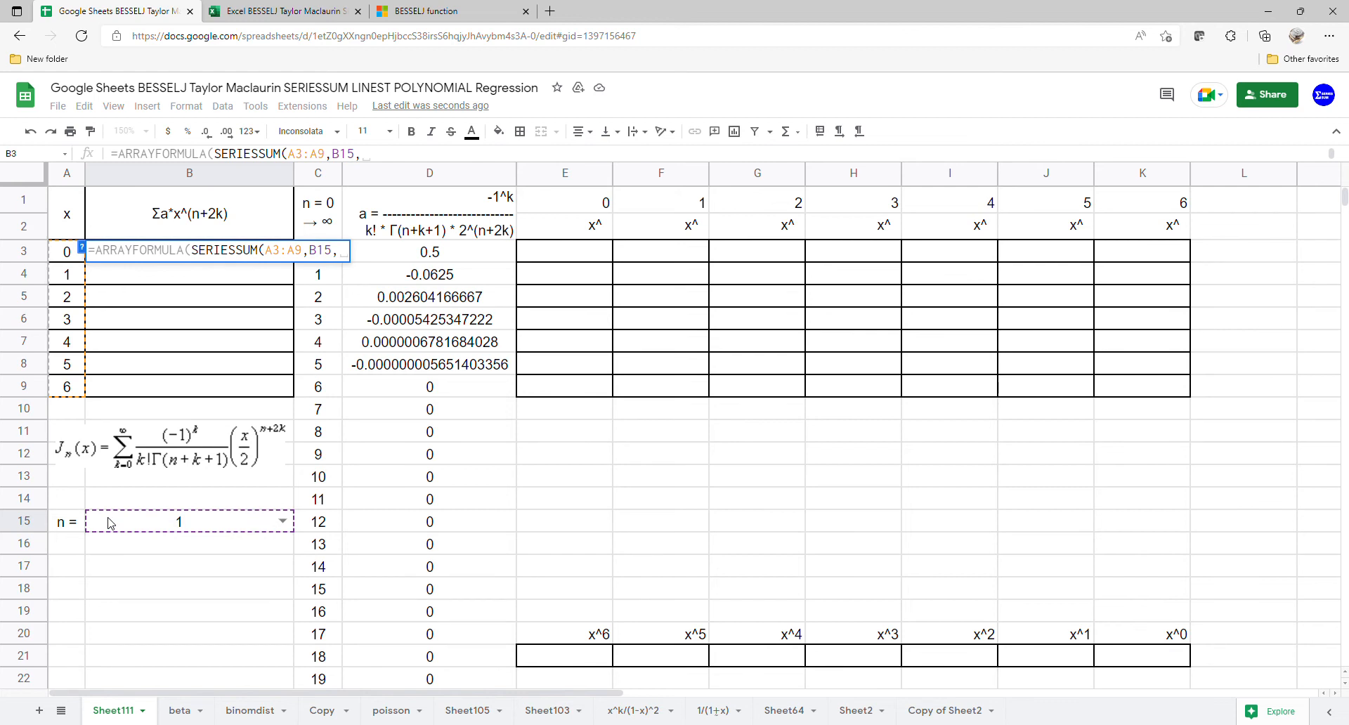
pyautogui.write('2,')
pyautogui.moveTo(470, 259); pyautogui.dragTo(478, 679)
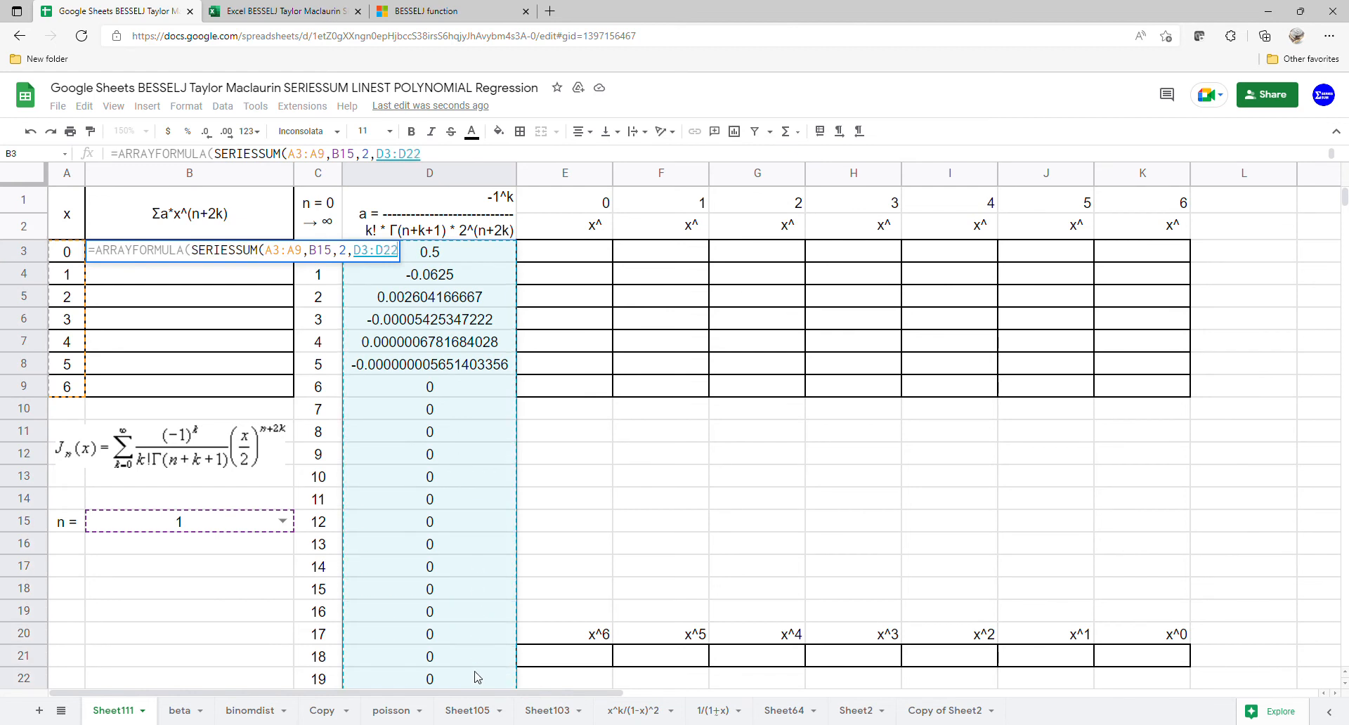
pyautogui.press('Return')
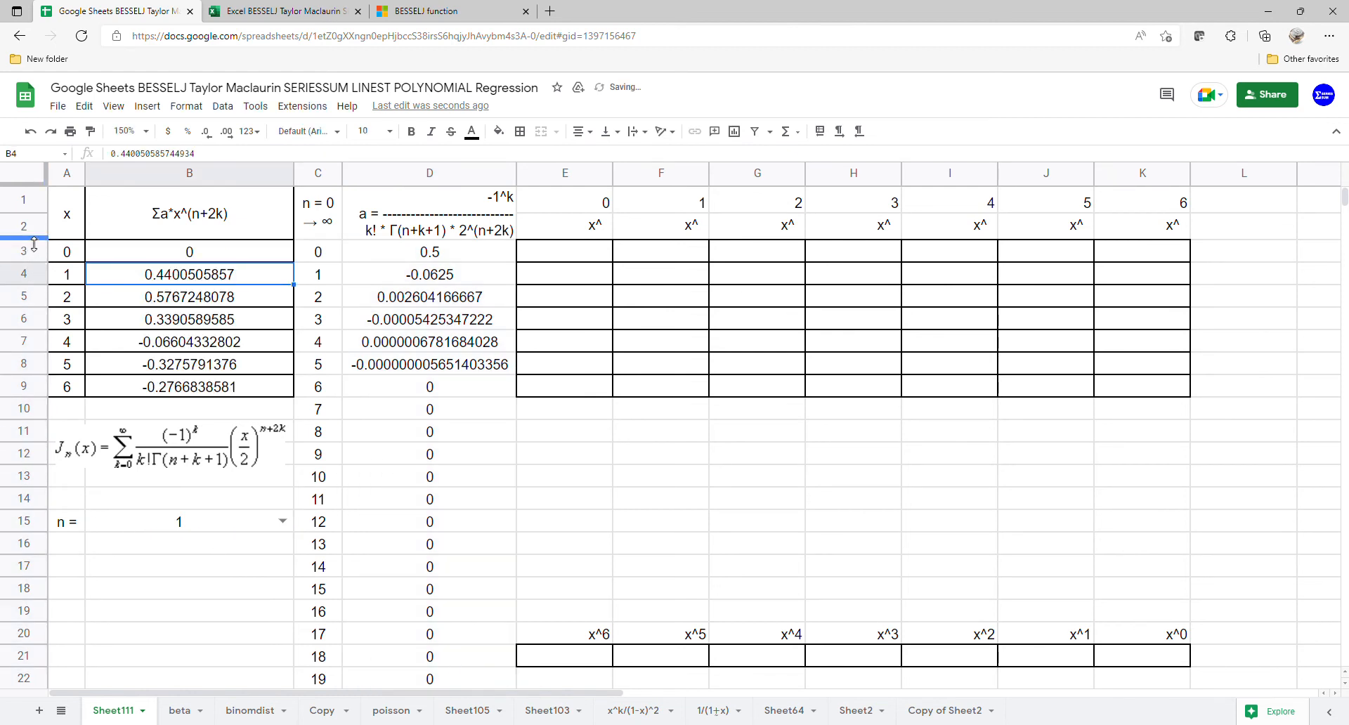
# Step: Insert a scatter chart from A1:B9, using column A as labels so x becomes the X-axis
pyautogui.moveTo(57, 223); pyautogui.dragTo(184, 386)
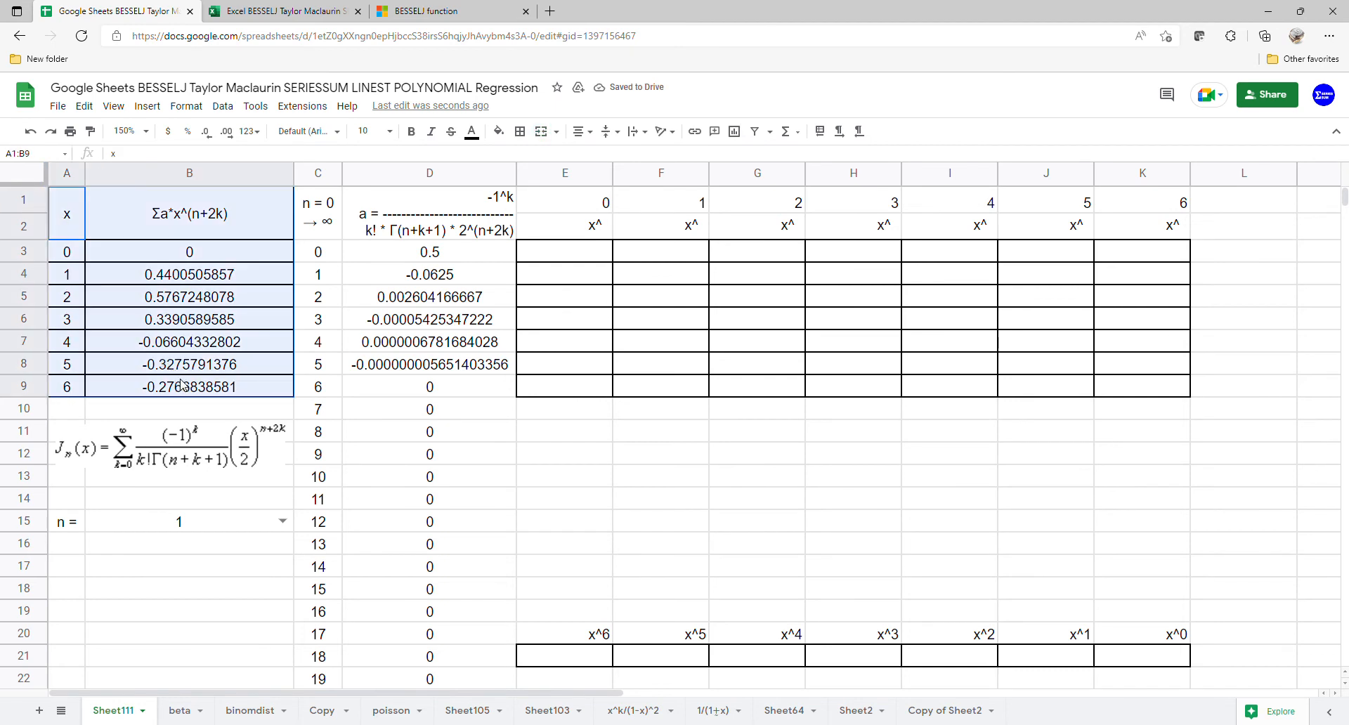
pyautogui.click(147, 106)
pyautogui.click(176, 239)
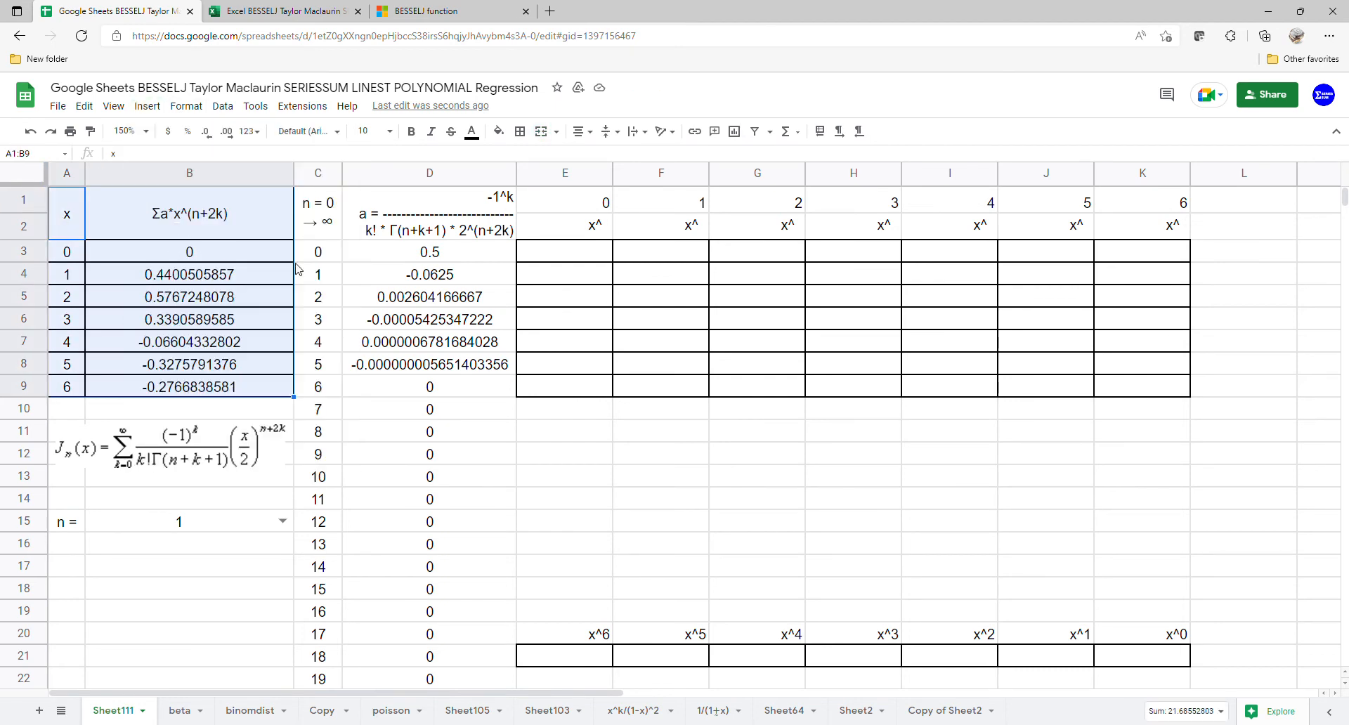
pyautogui.click(1211, 239)
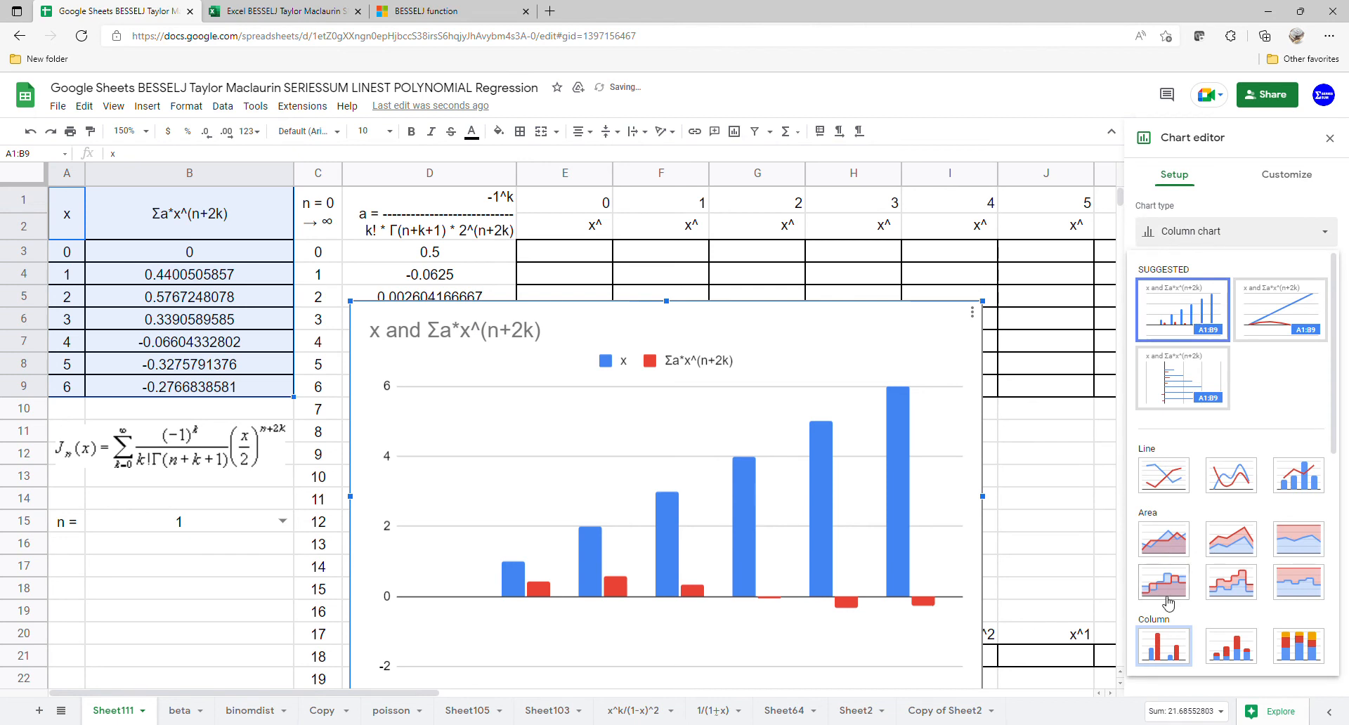
pyautogui.scroll(-5, 1166, 604)
pyautogui.click(1163, 643)
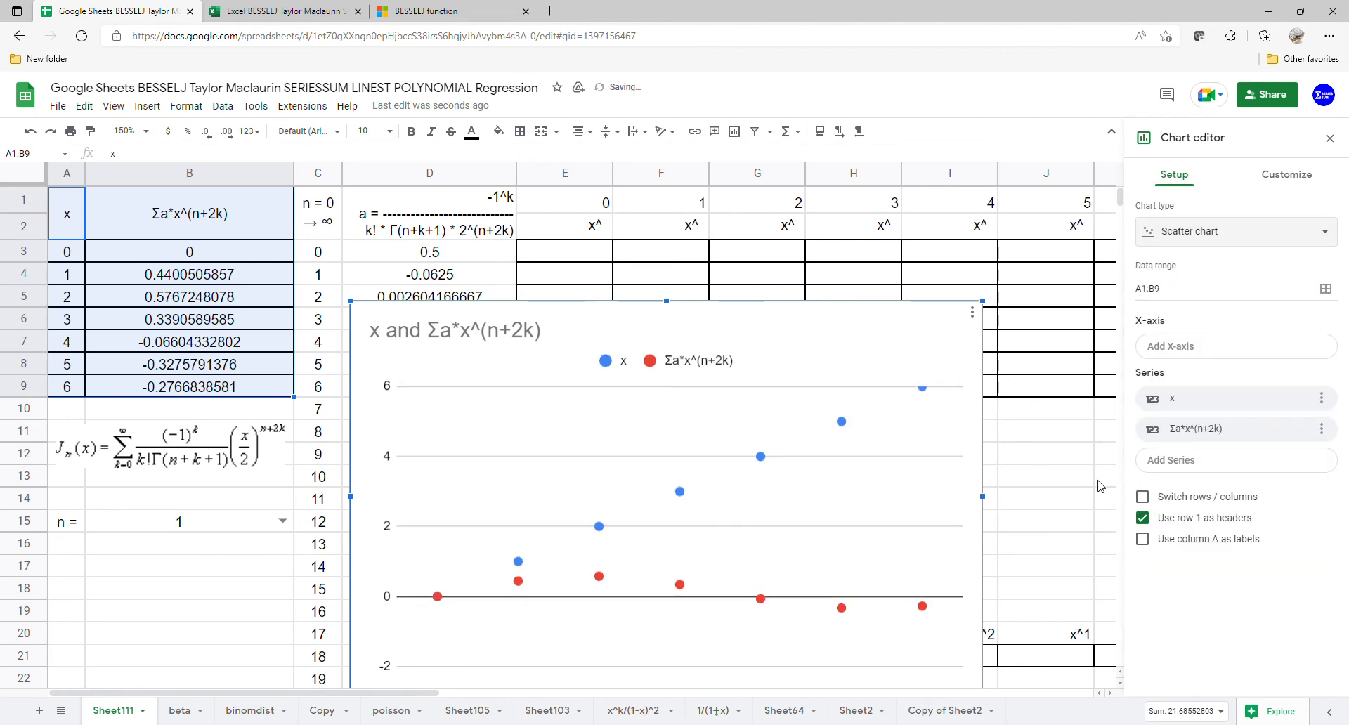
pyautogui.click(1143, 538)
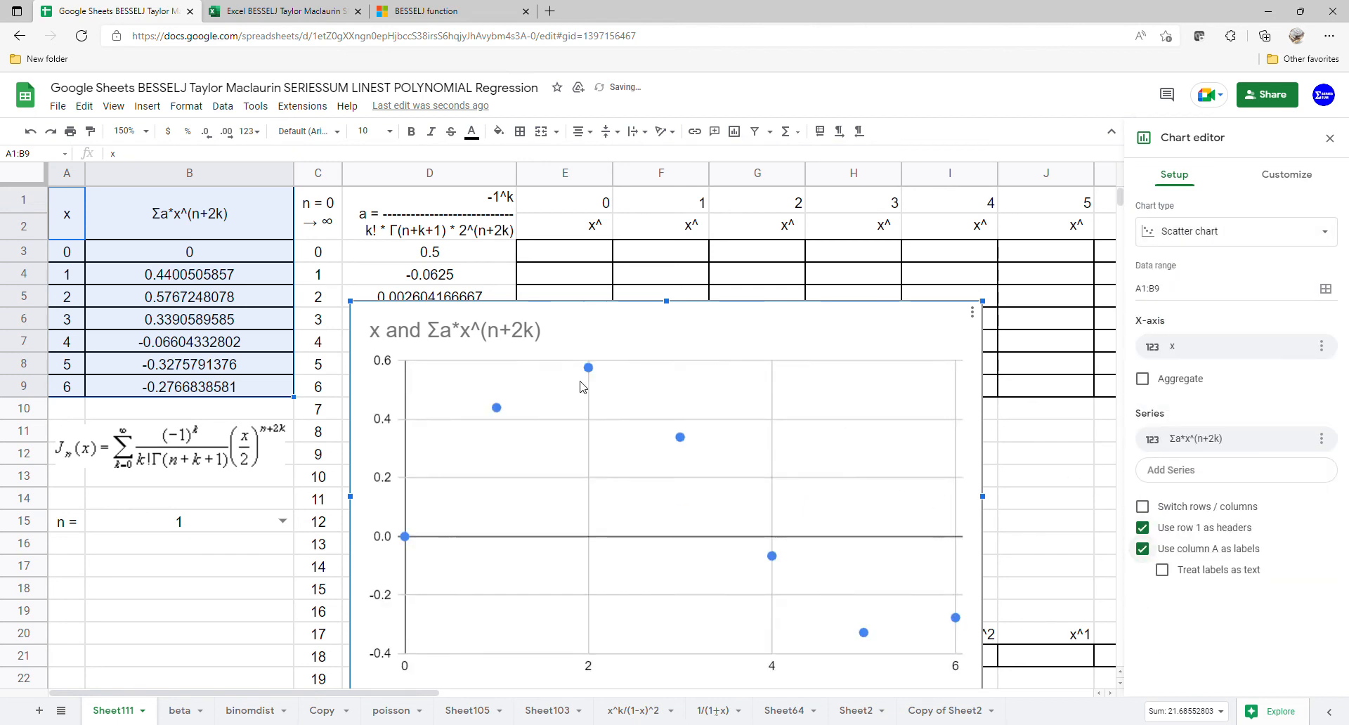
# Step: Remove the title from the scatter chart
pyautogui.doubleClick(585, 342)
pyautogui.press('BackSpace')
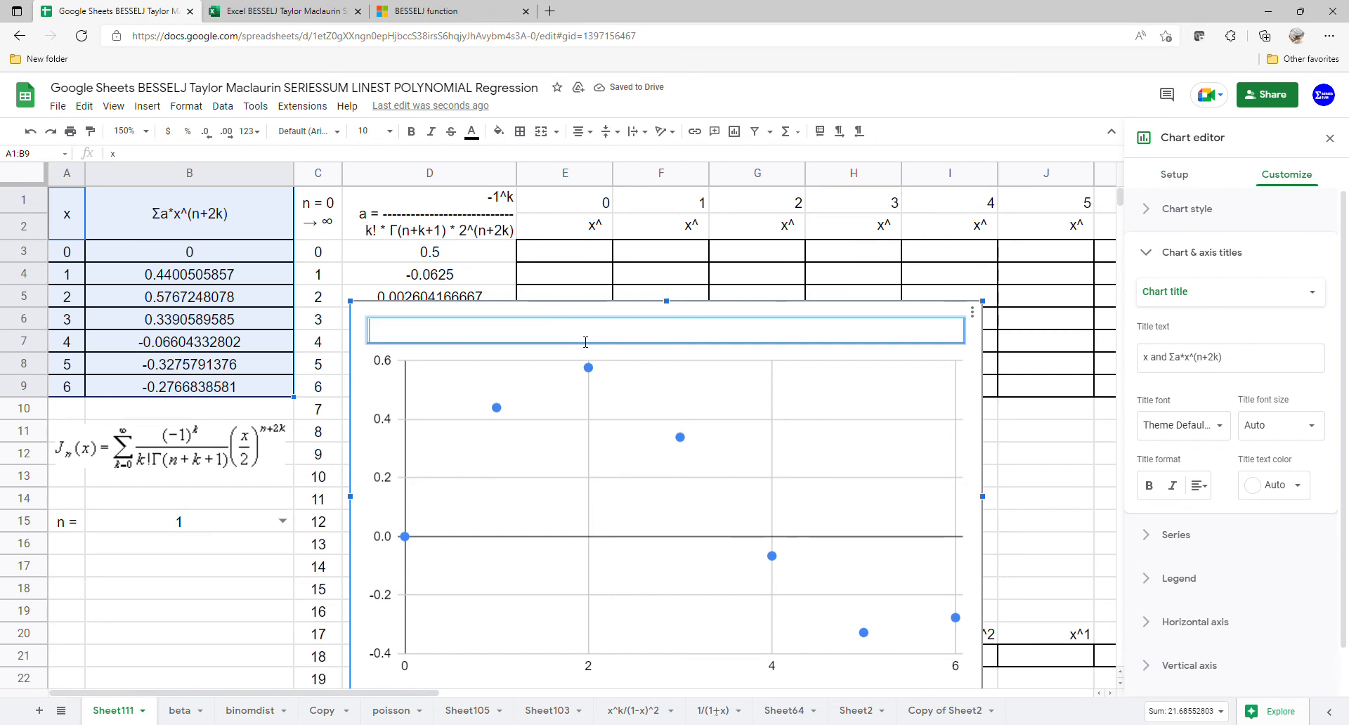
pyautogui.click(699, 360)
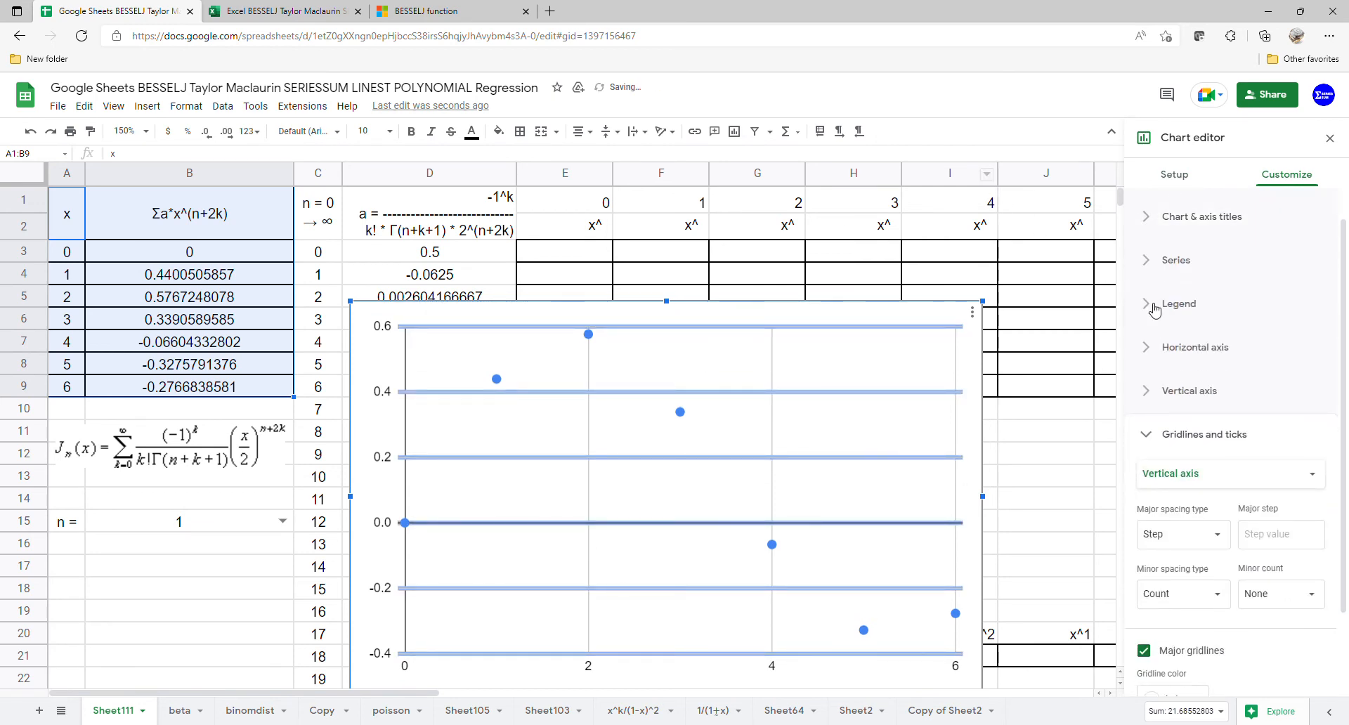
# Step: Add a polynomial trendline of degree 6 to the Σa*x^(n+2k) series and label it with its equation
pyautogui.click(1189, 262)
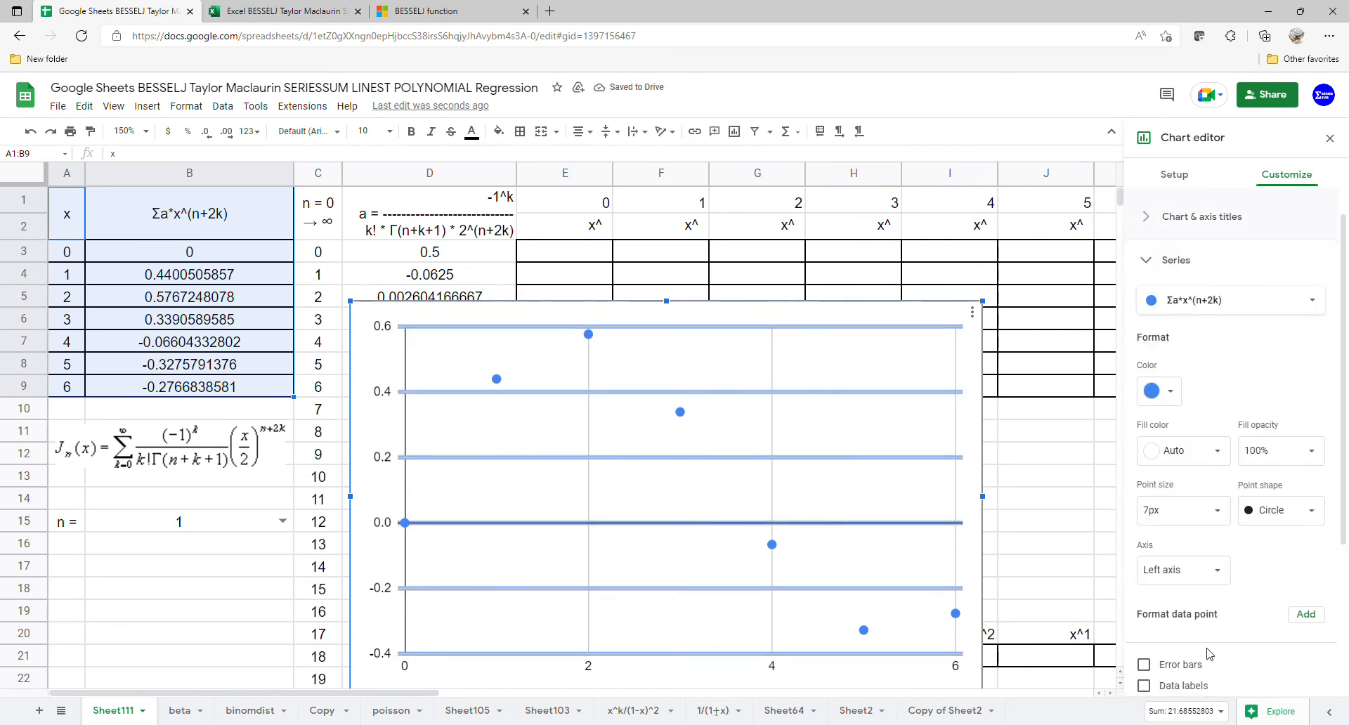
pyautogui.scroll(-3, 1210, 632)
pyautogui.click(1178, 483)
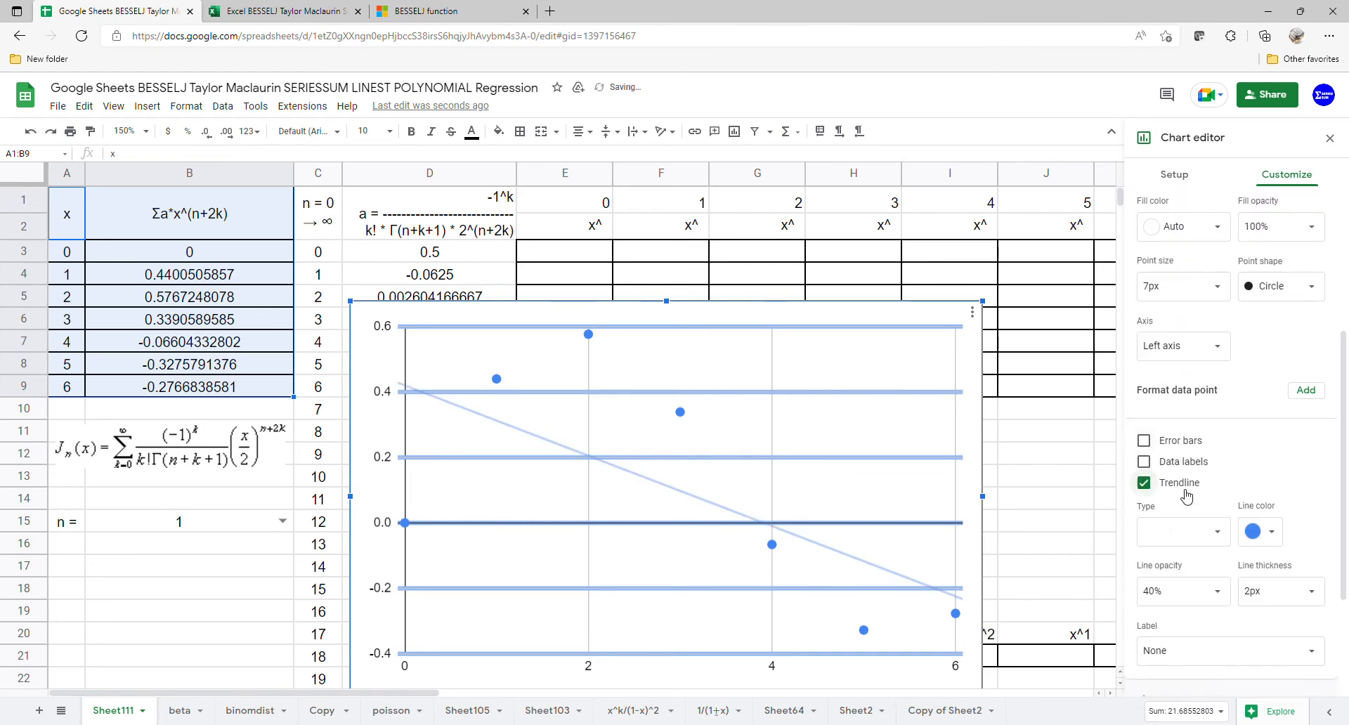
pyautogui.click(1184, 529)
pyautogui.click(1184, 574)
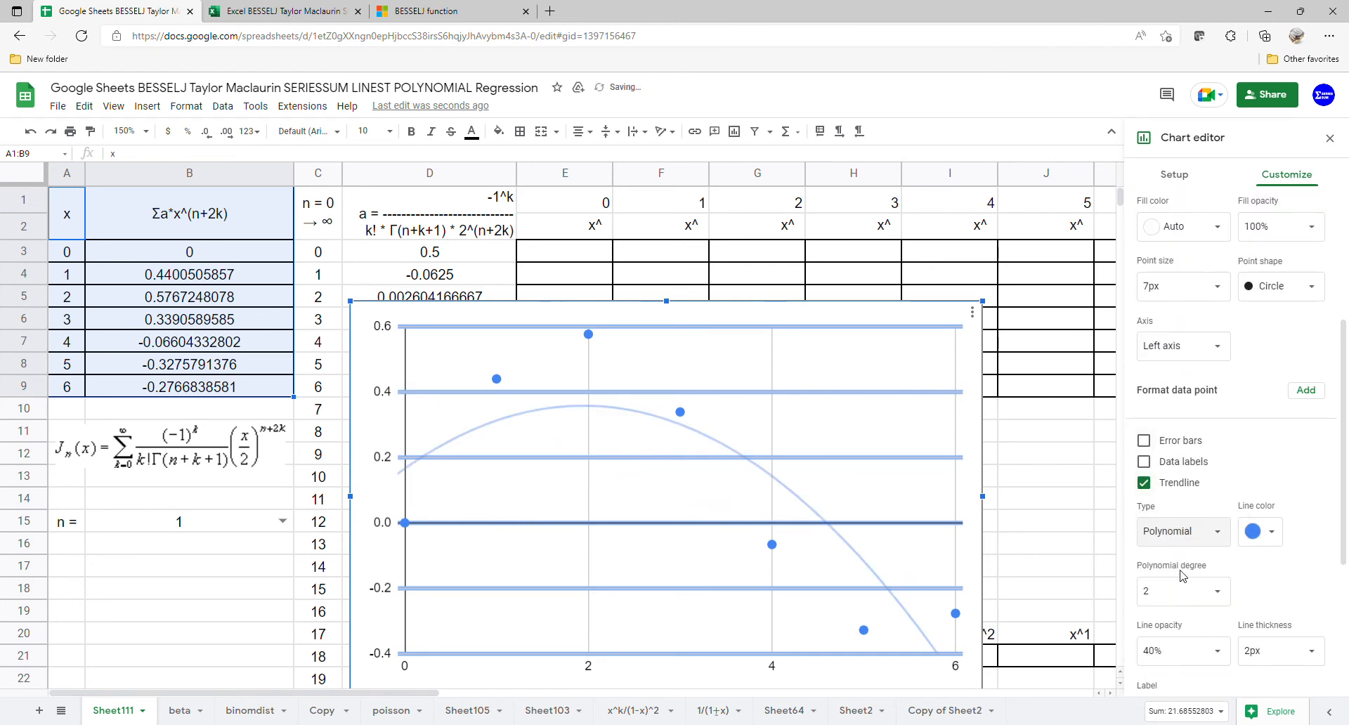
pyautogui.scroll(-2, 1183, 576)
pyautogui.click(1228, 444)
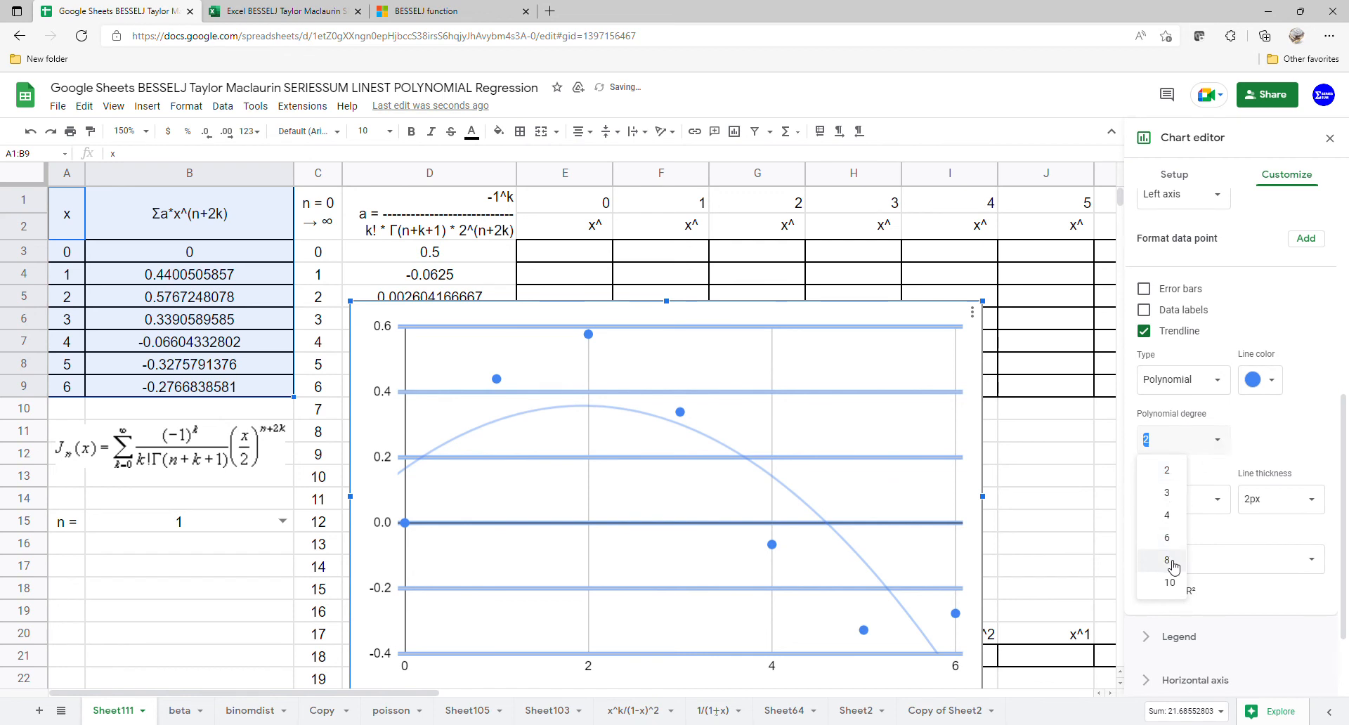
pyautogui.click(1169, 537)
pyautogui.click(1251, 566)
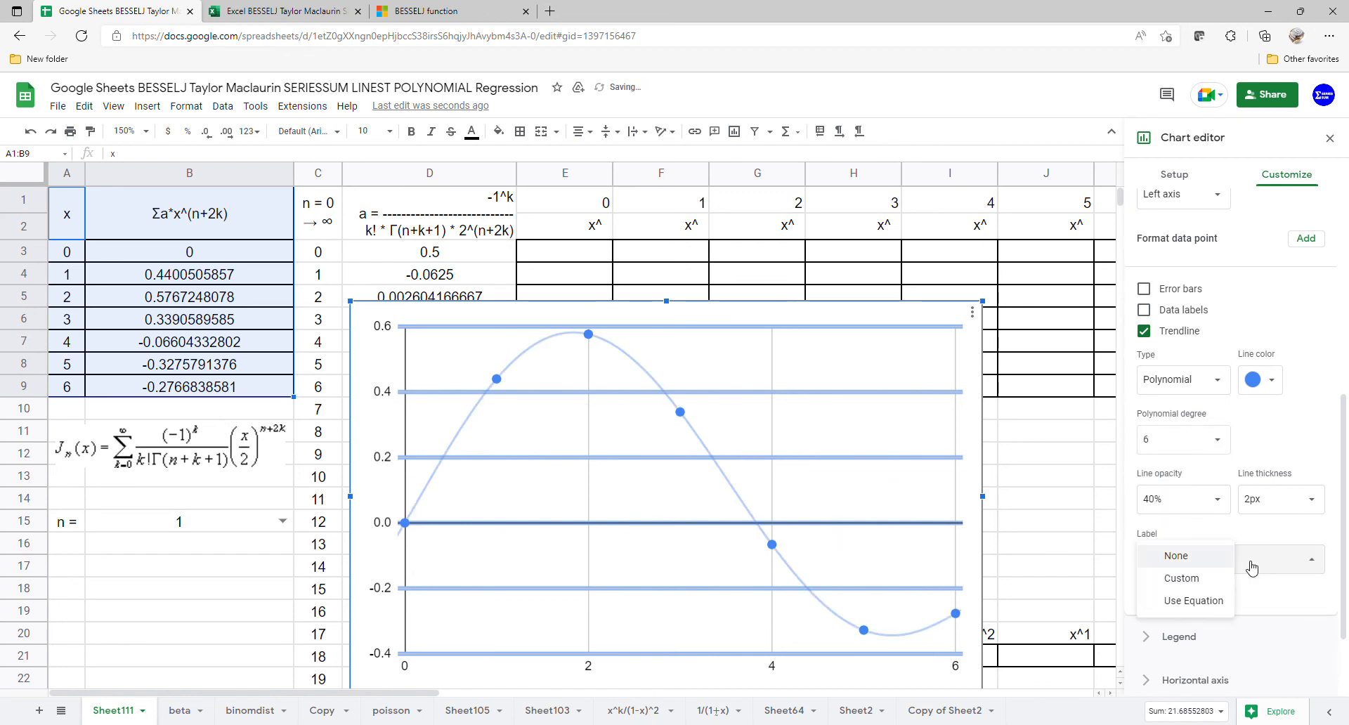
pyautogui.click(1225, 602)
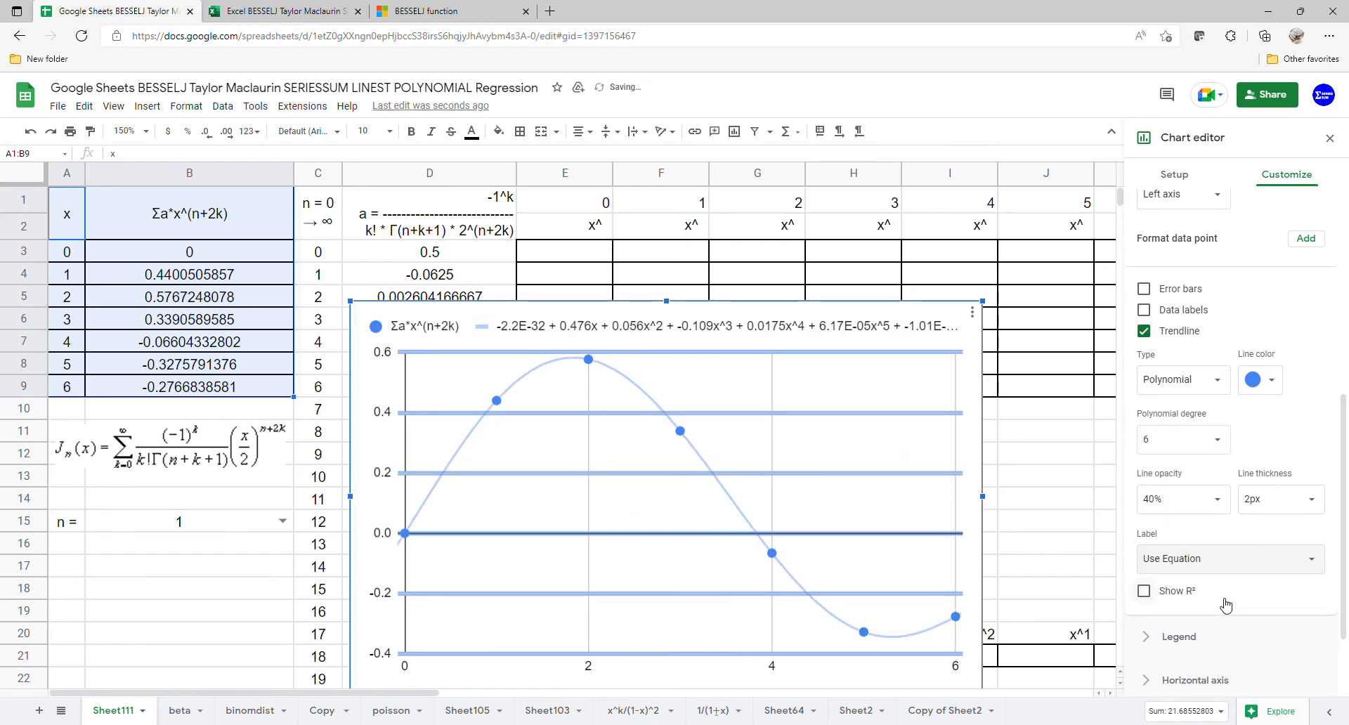
# Step: Set the chart's legend position to Bottom and close the chart editor
pyautogui.scroll(-1, 1201, 562)
pyautogui.click(1200, 562)
pyautogui.click(1166, 397)
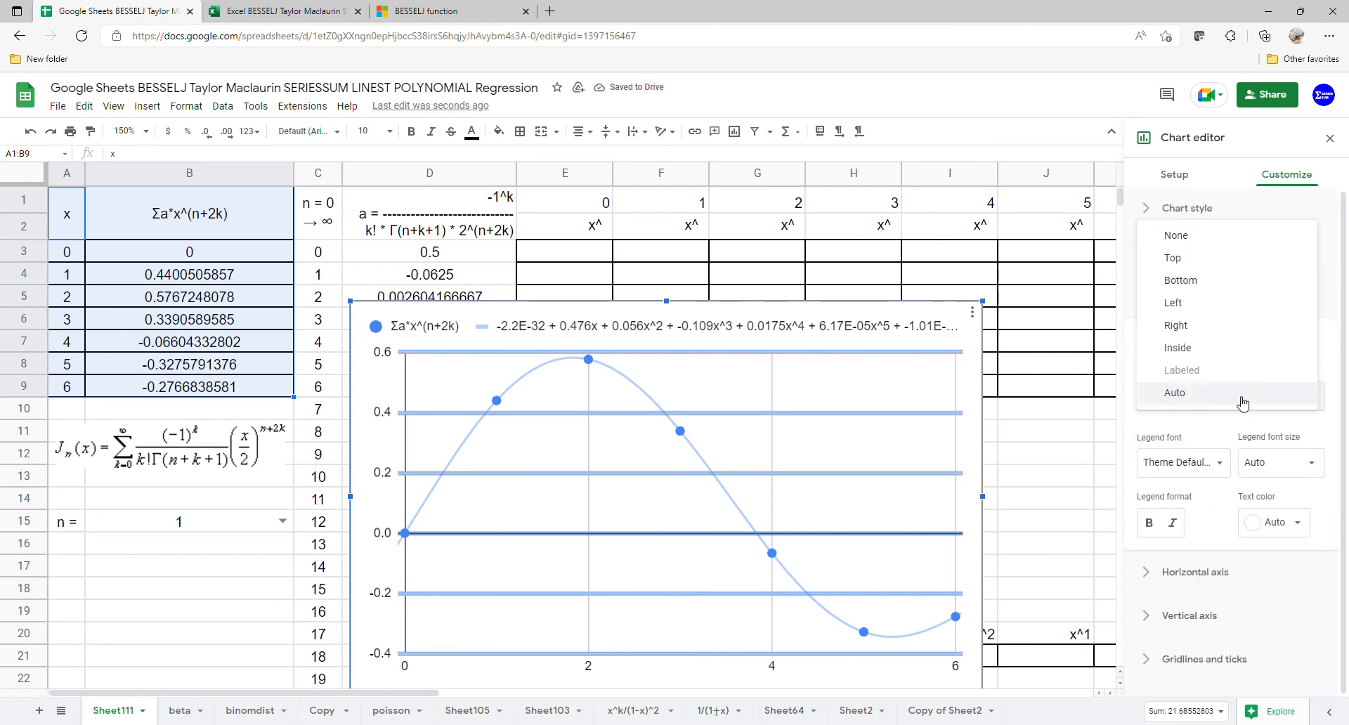
pyautogui.click(1208, 281)
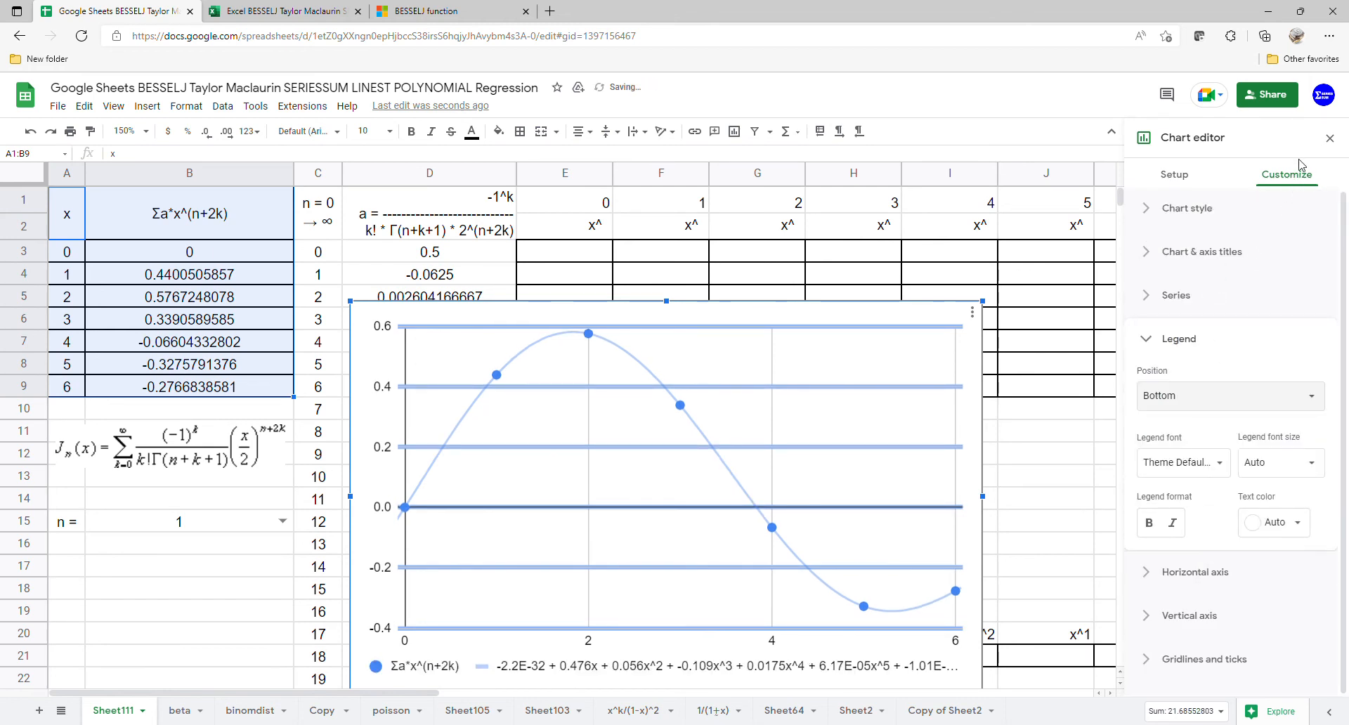
pyautogui.click(1329, 137)
# Step: Enlarge the chart until the full trendline equation fits in the legend, and move it clear of the powers table, starting at column L
pyautogui.moveTo(670, 364); pyautogui.dragTo(844, 246)
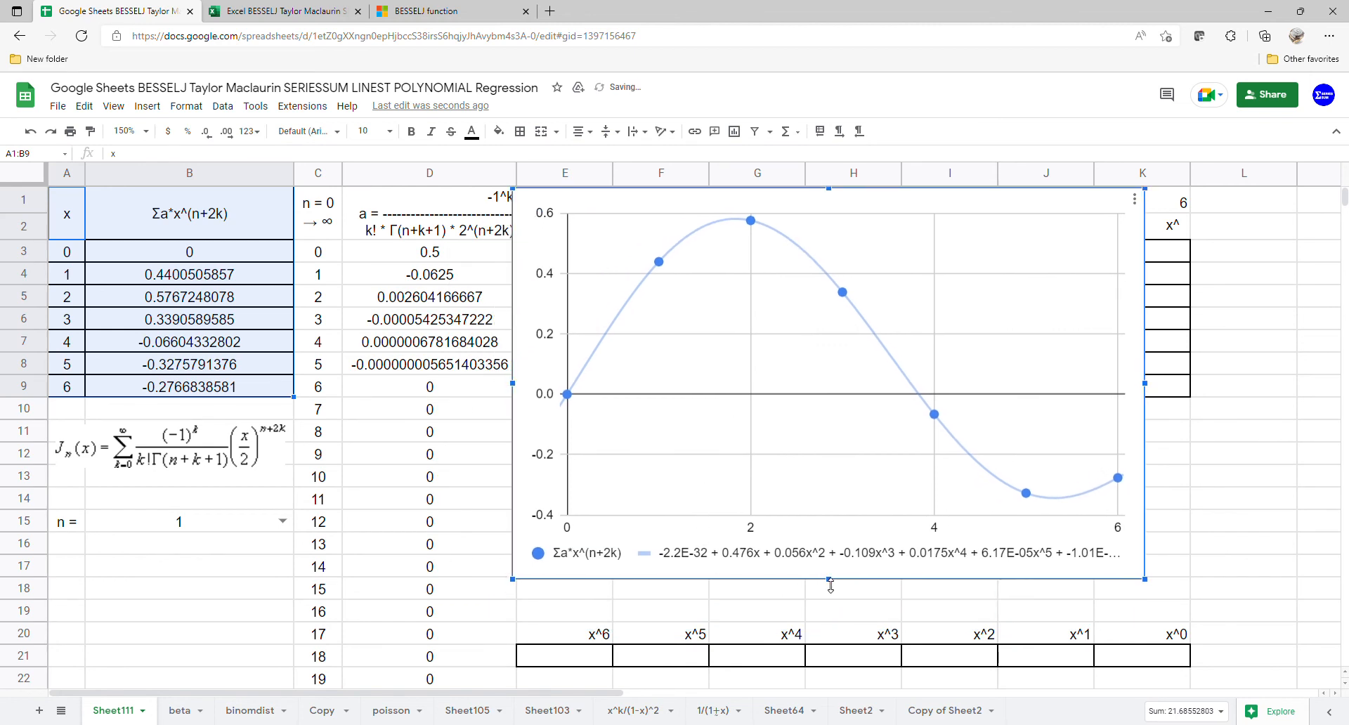
pyautogui.moveTo(831, 586); pyautogui.dragTo(832, 623)
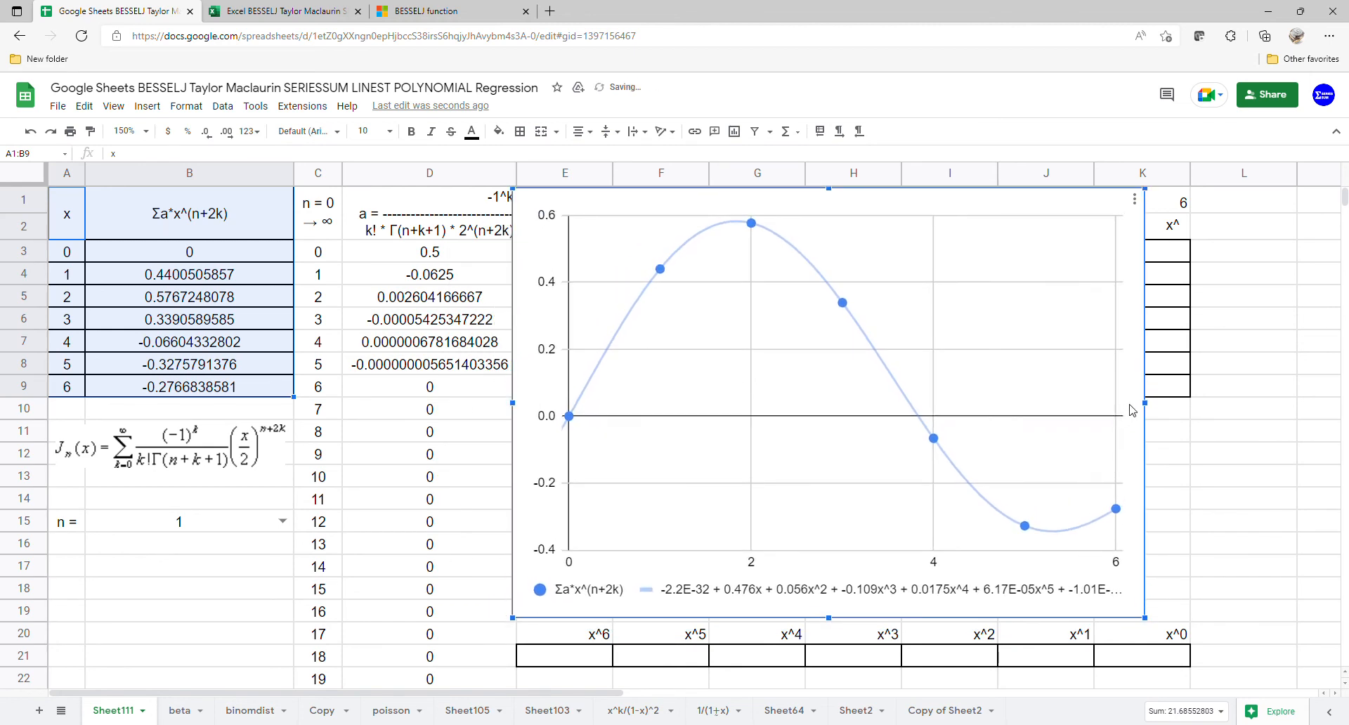
pyautogui.moveTo(1155, 405); pyautogui.dragTo(1258, 405)
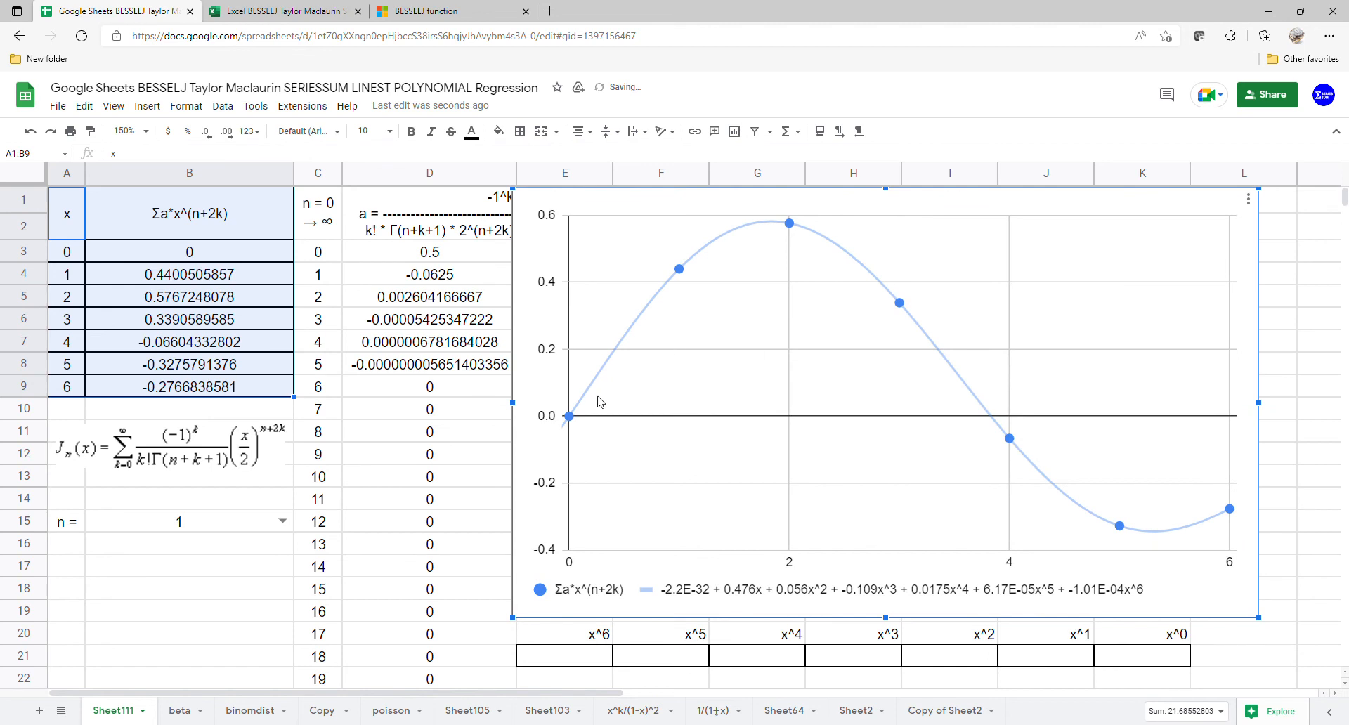
pyautogui.moveTo(533, 409); pyautogui.dragTo(1247, 409)
# Step: Fill the powers table by entering =ARRAYFORMULA(ARRAYFORMULA(A3:A9^E1:K1)) in E3
pyautogui.click(588, 261)
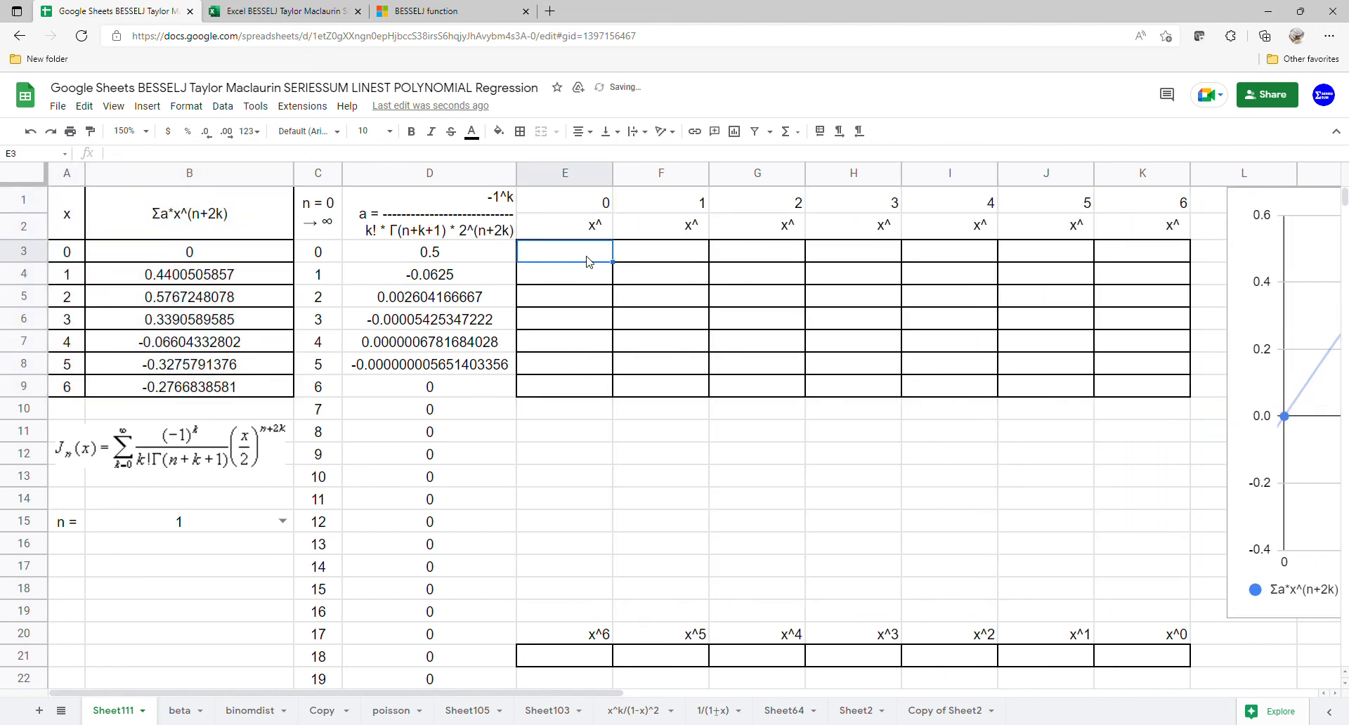
pyautogui.write('=ARR')
pyautogui.press('Tab')
pyautogui.write('ARR')
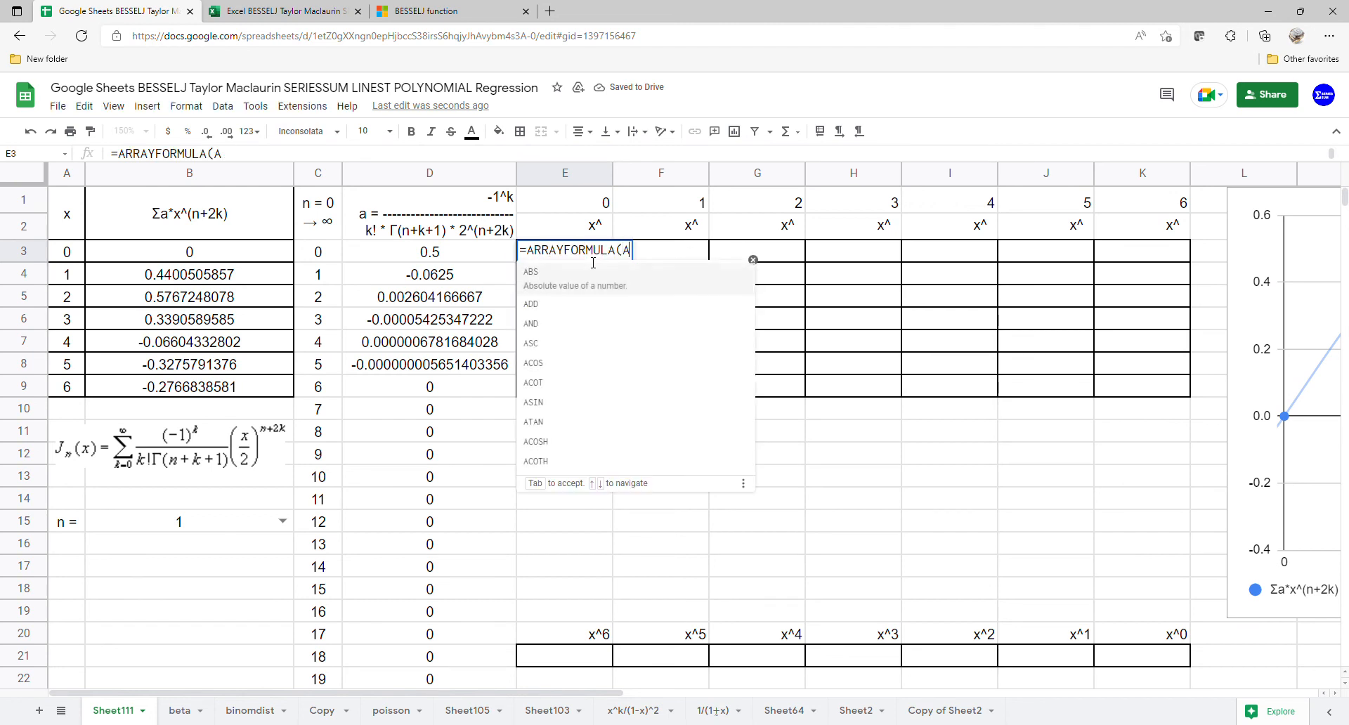
pyautogui.press('Tab')
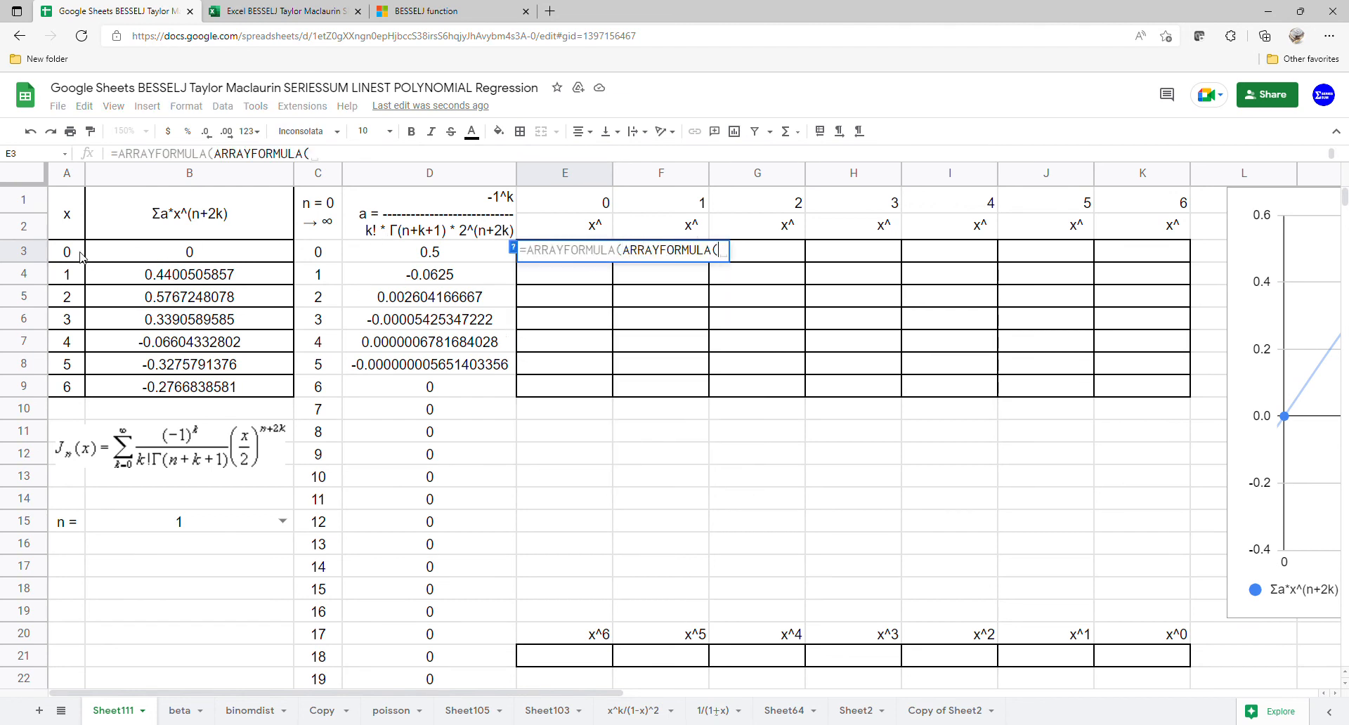
pyautogui.moveTo(82, 256); pyautogui.dragTo(73, 386)
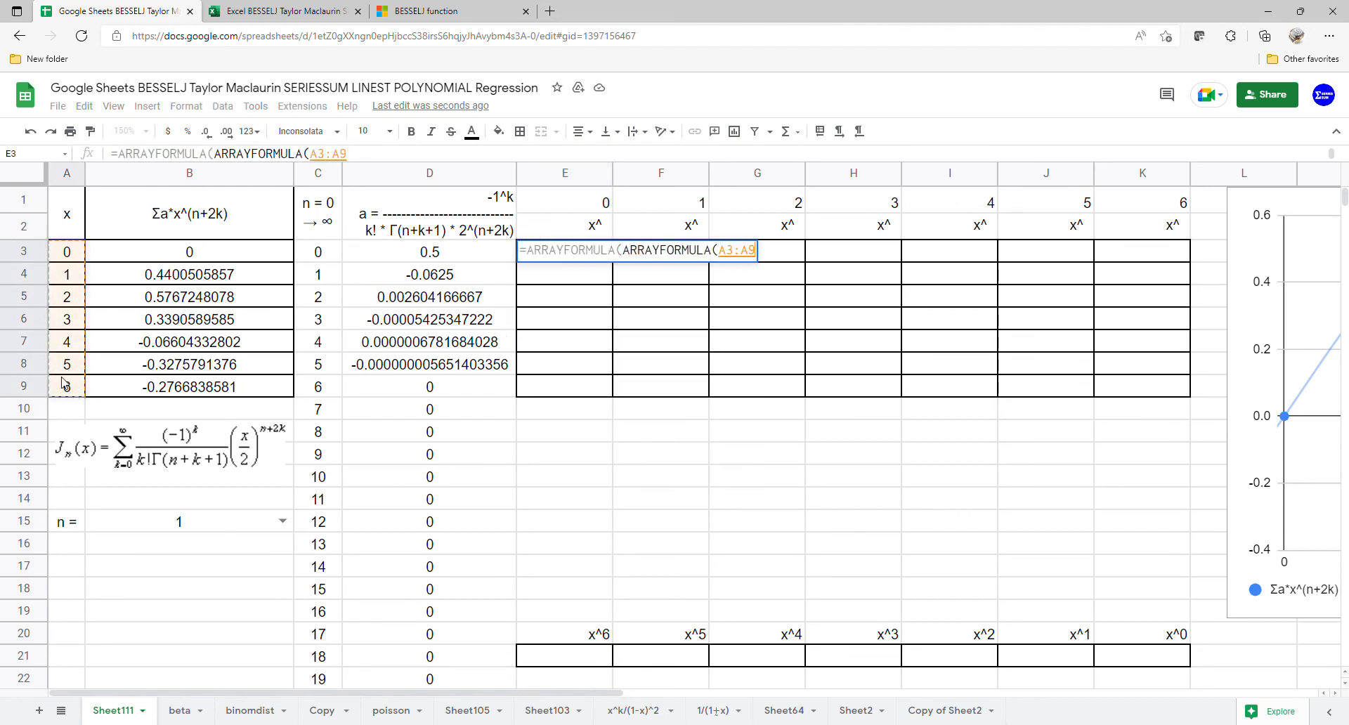
pyautogui.write('^')
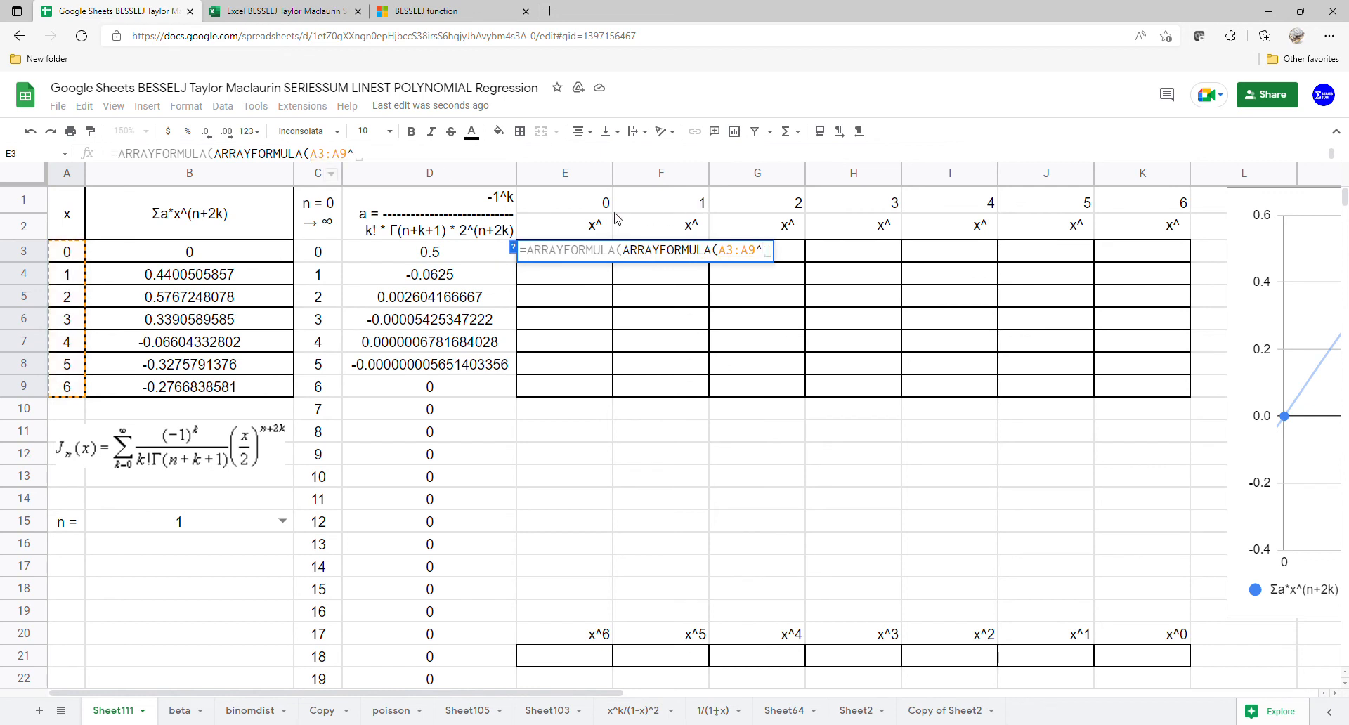
pyautogui.moveTo(609, 206); pyautogui.dragTo(1137, 208)
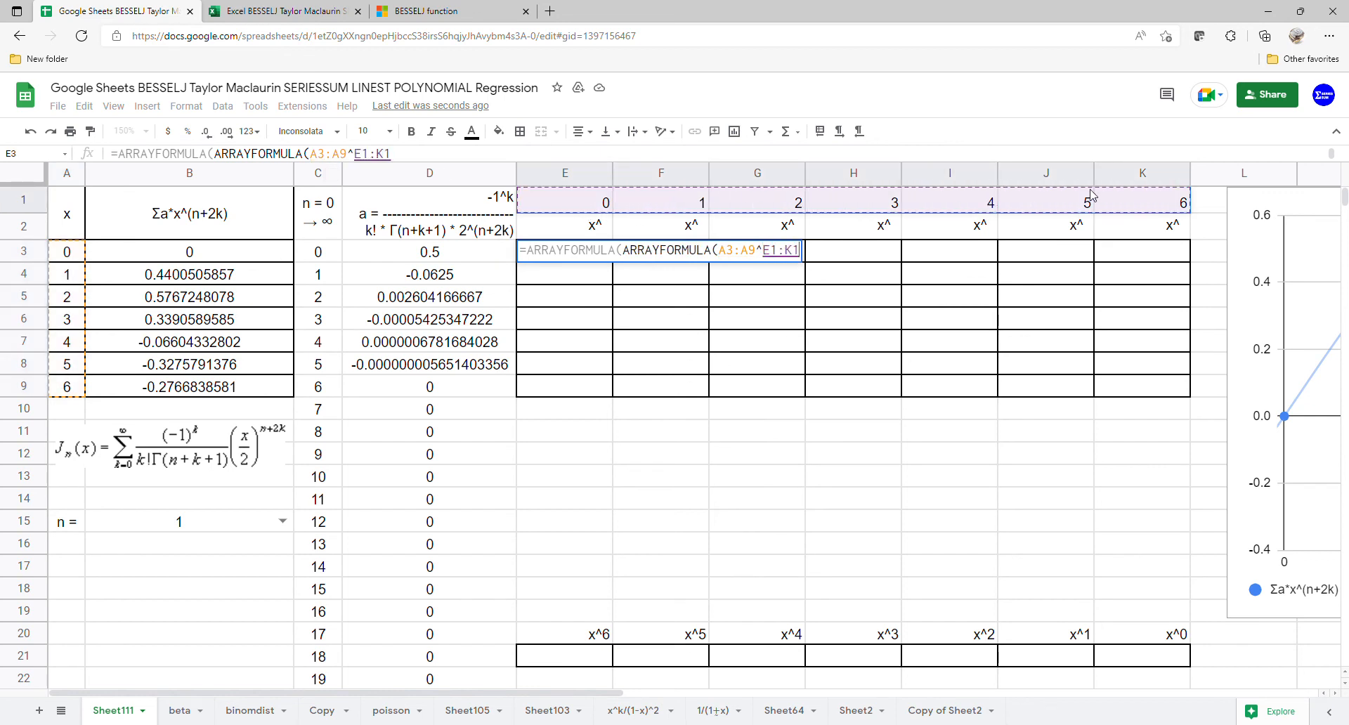
pyautogui.press('Return')
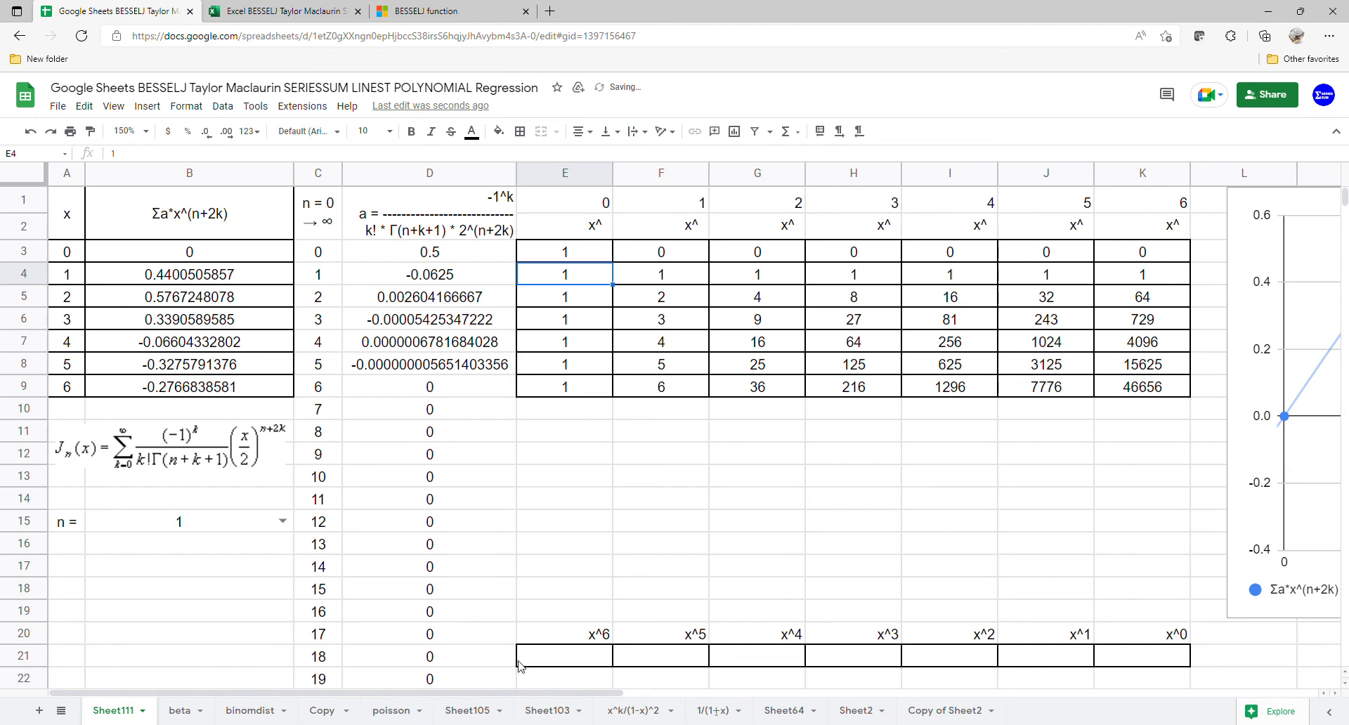
# Step: Enter =LINEST(B3:B9,F3:K9) in E21 to compute the polynomial coefficients
pyautogui.click(551, 656)
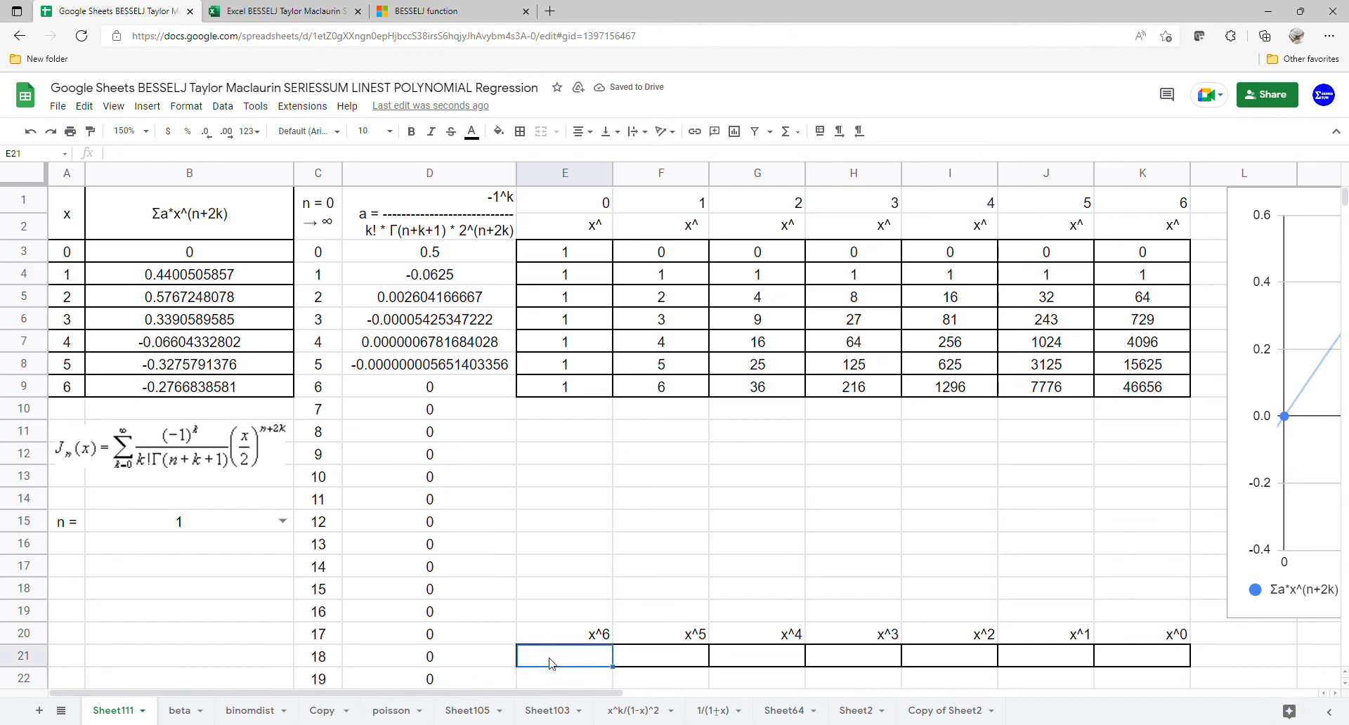
pyautogui.write('=LINEST')
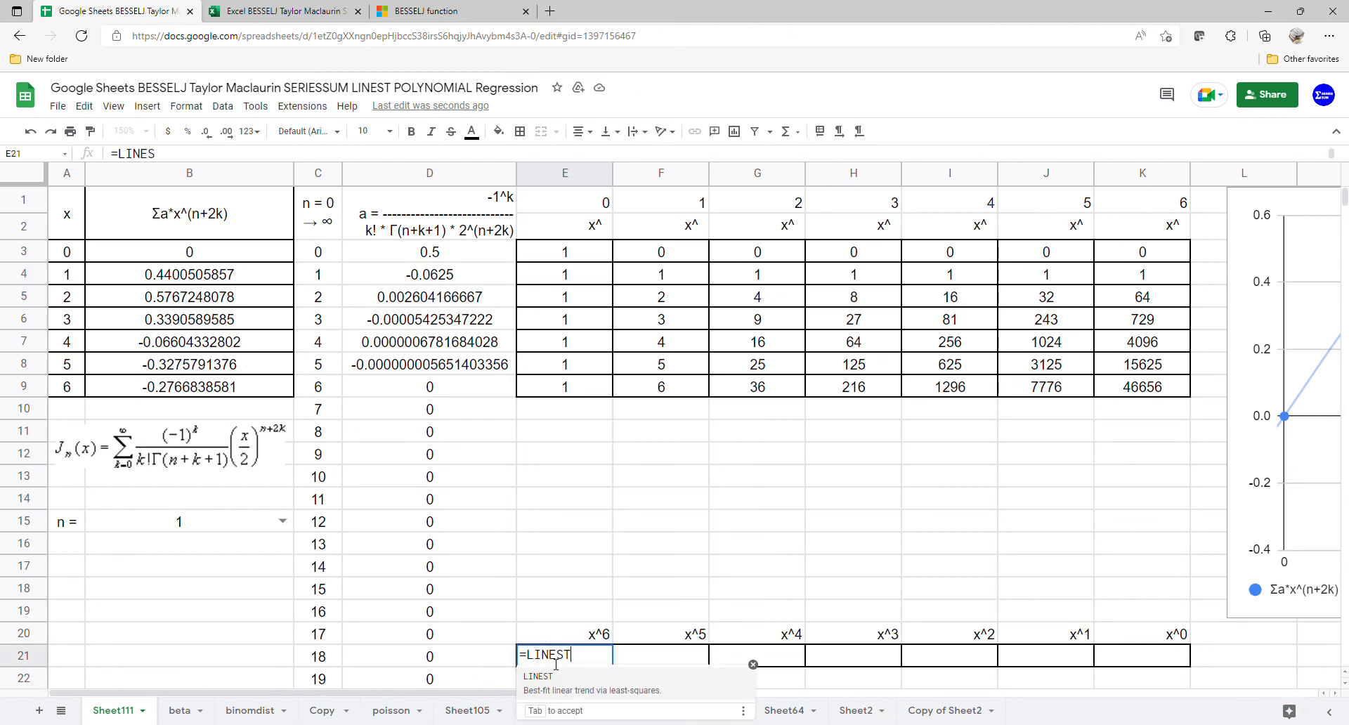
pyautogui.write('(')
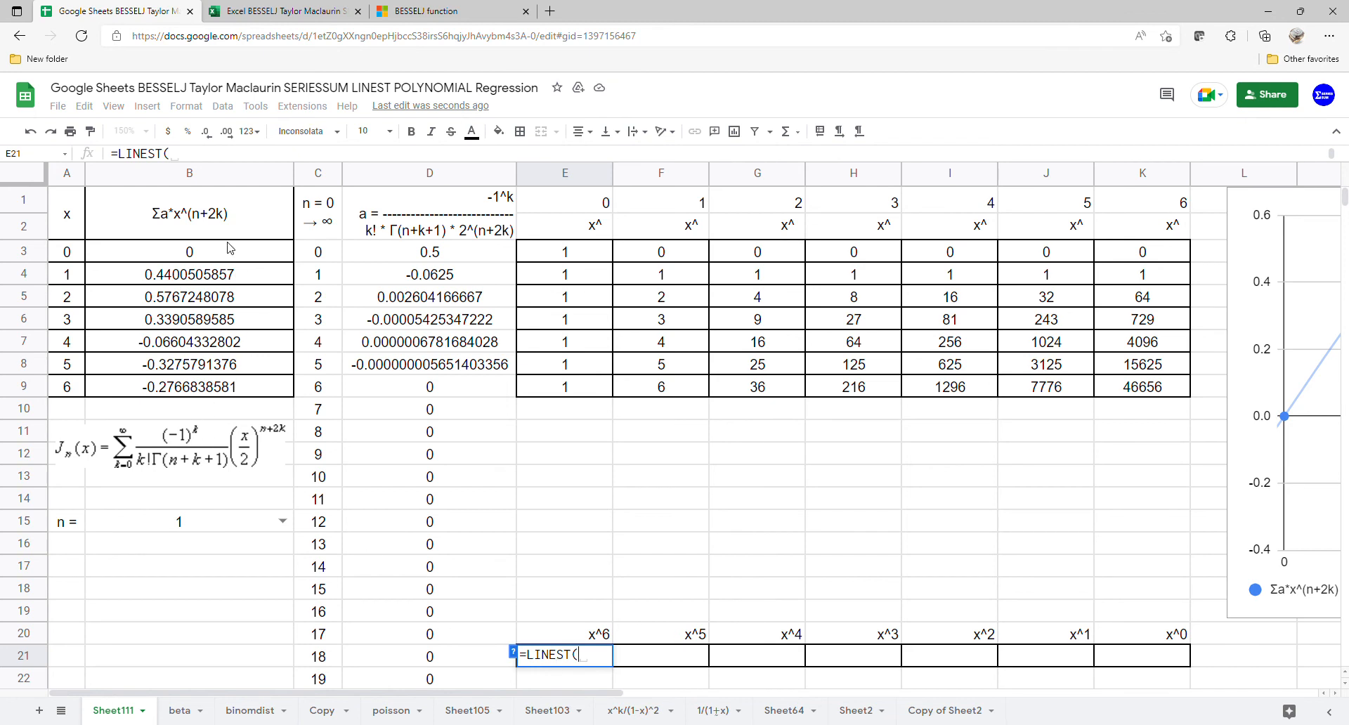
pyautogui.moveTo(231, 252); pyautogui.dragTo(220, 386)
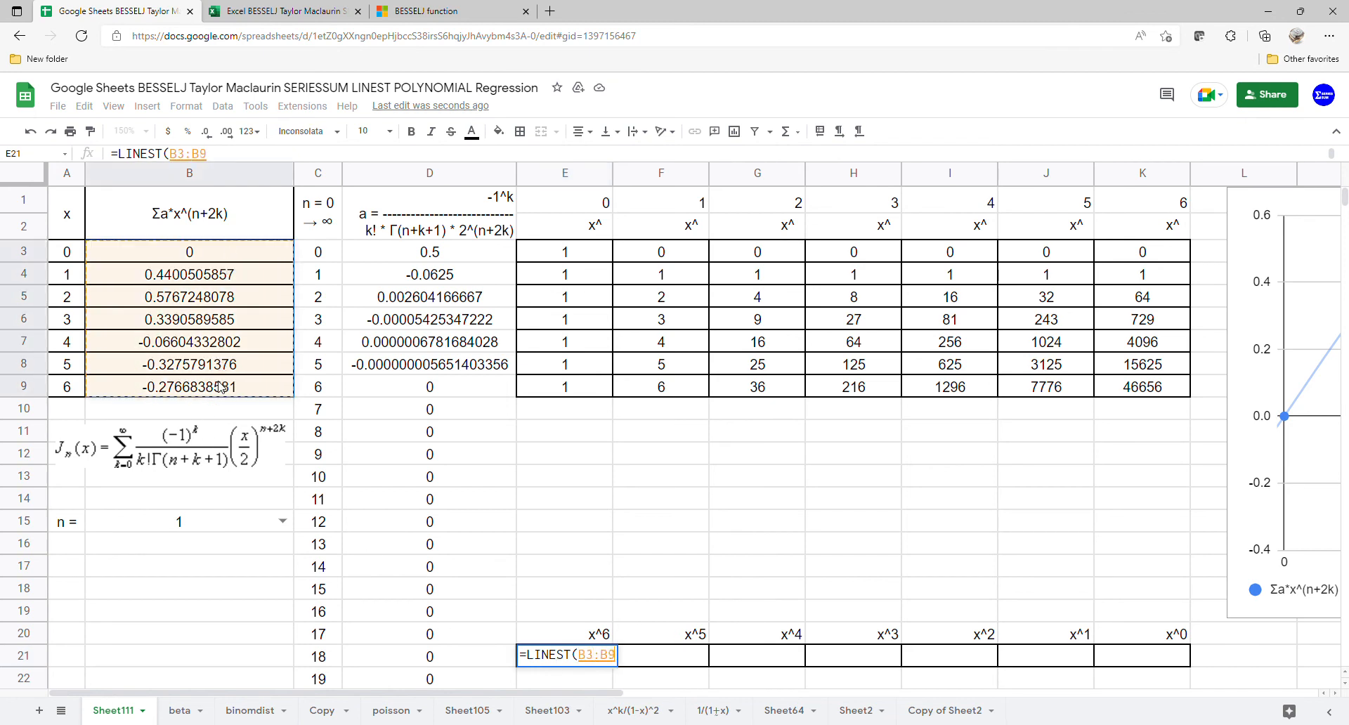
pyautogui.write(',')
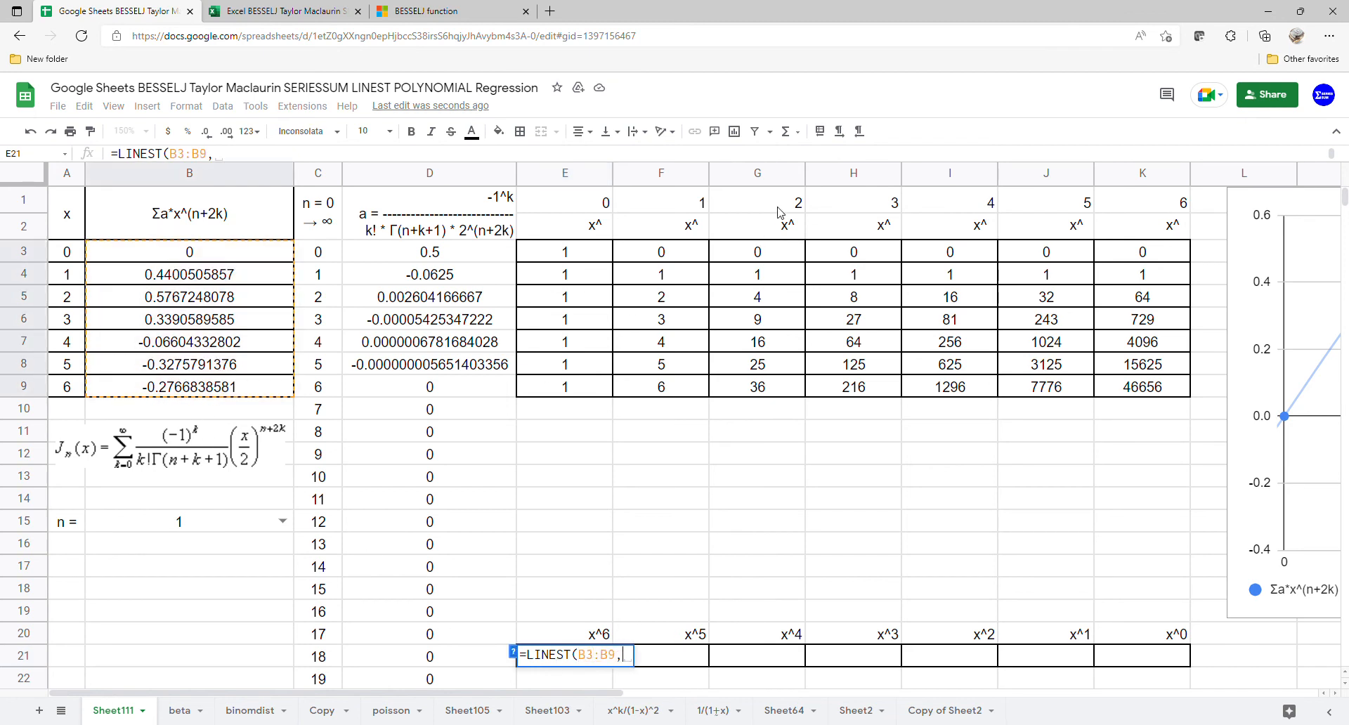
pyautogui.moveTo(681, 262)
pyautogui.mouseDown()
pyautogui.moveTo(1053, 385)
pyautogui.moveTo(1136, 390)
pyautogui.mouseUp()
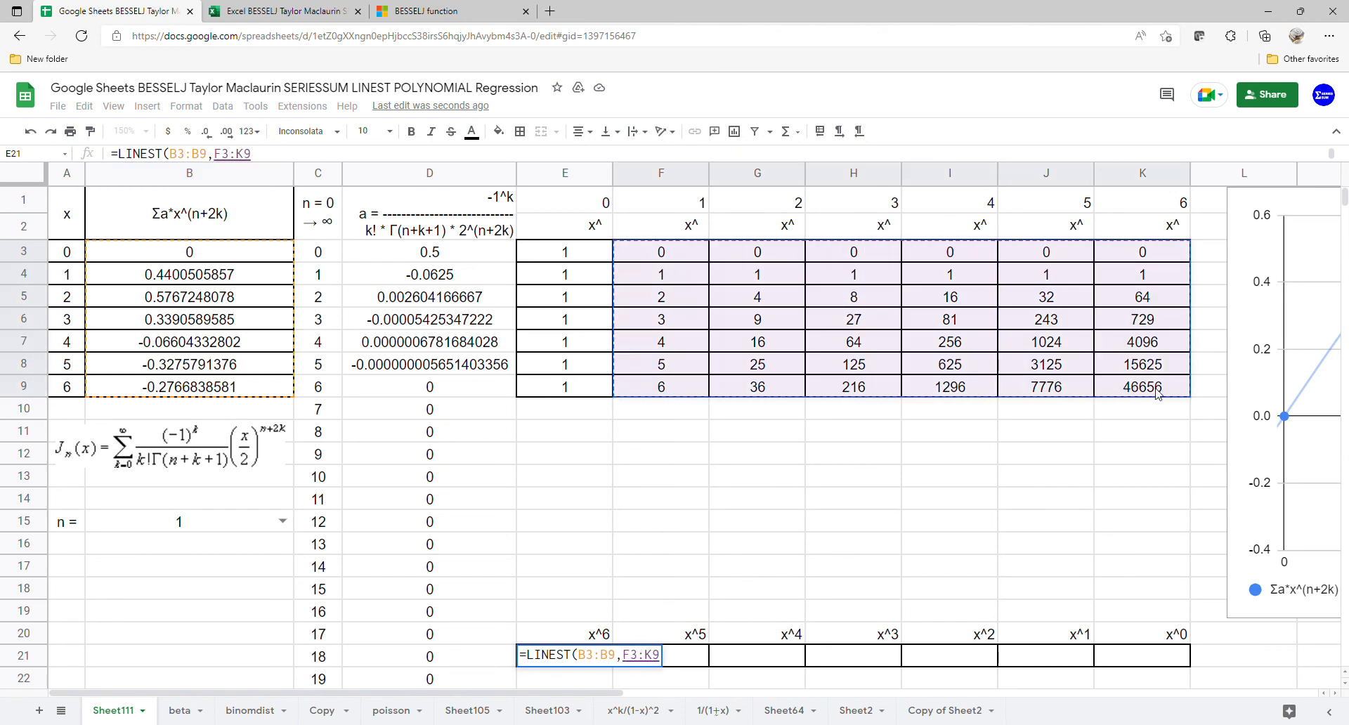
pyautogui.press('Return')
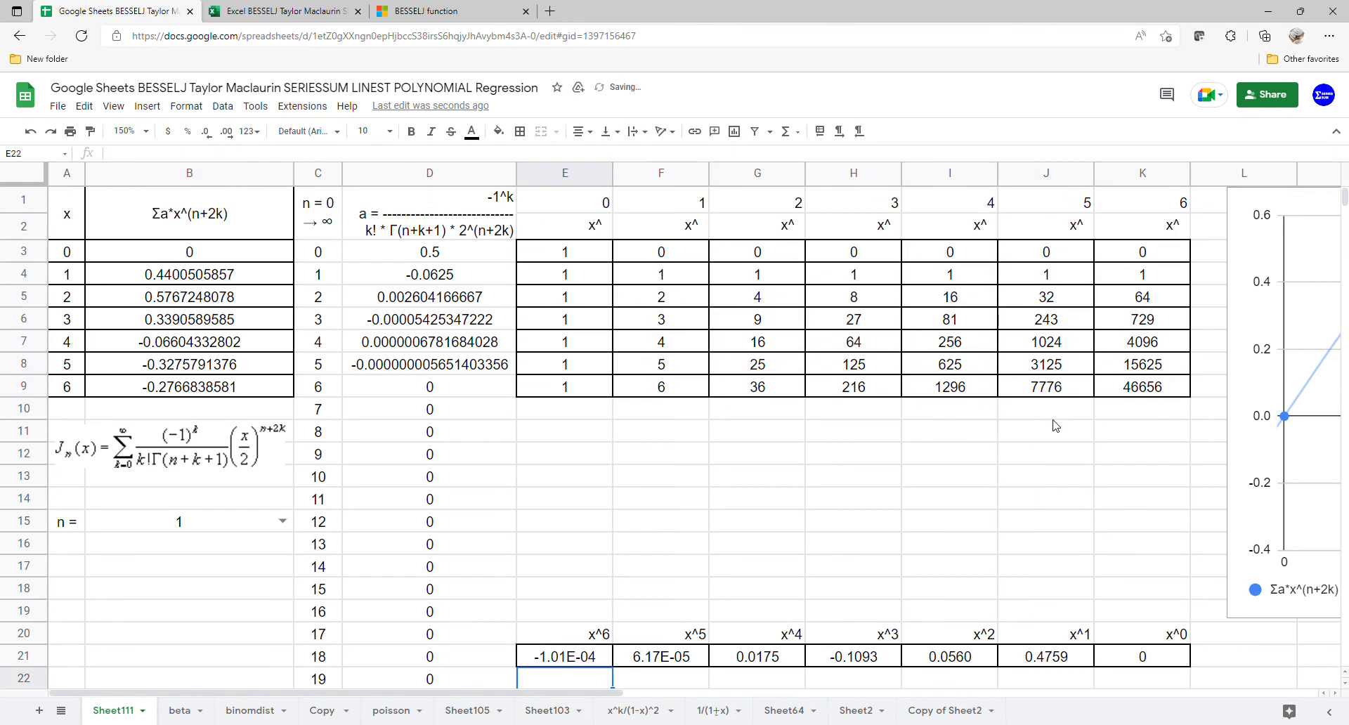
# Step: Move the chart back over the powers table, above the LINEST coefficients, and set n in B15 to 0
pyautogui.moveTo(1249, 413); pyautogui.dragTo(517, 416)
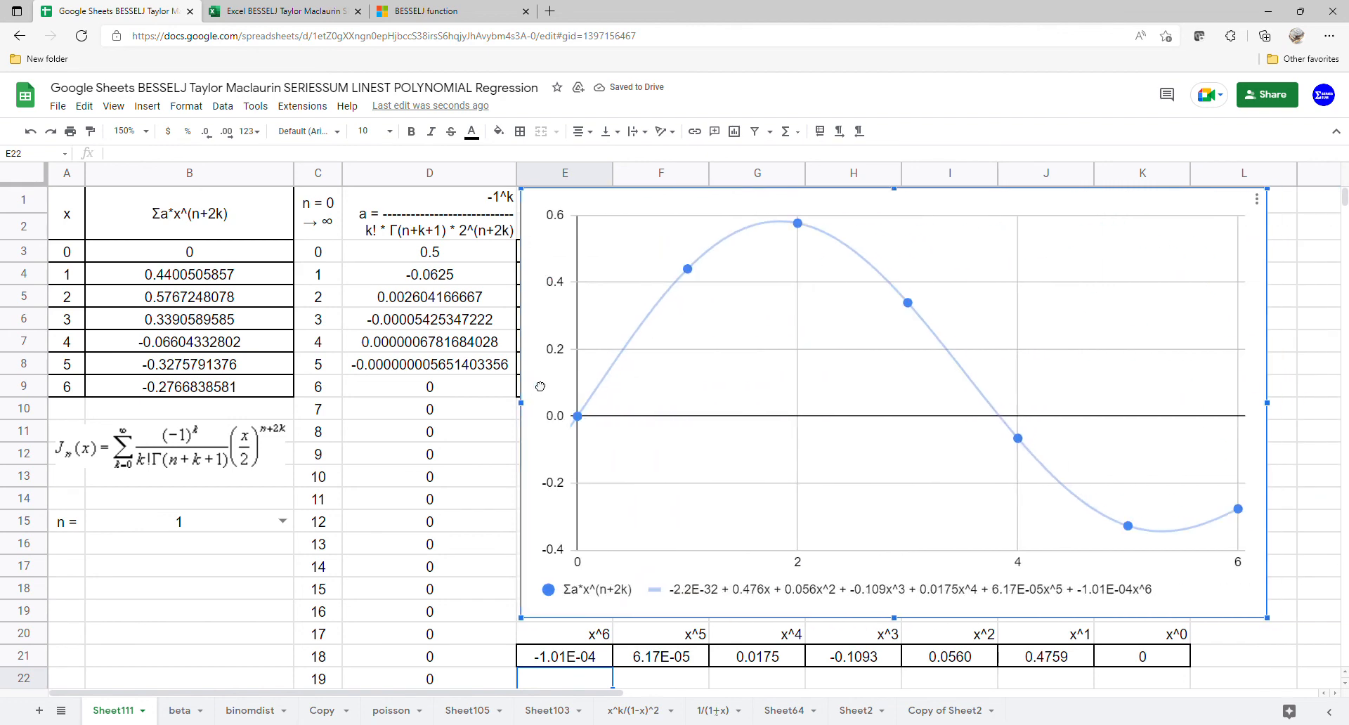
pyautogui.click(282, 520)
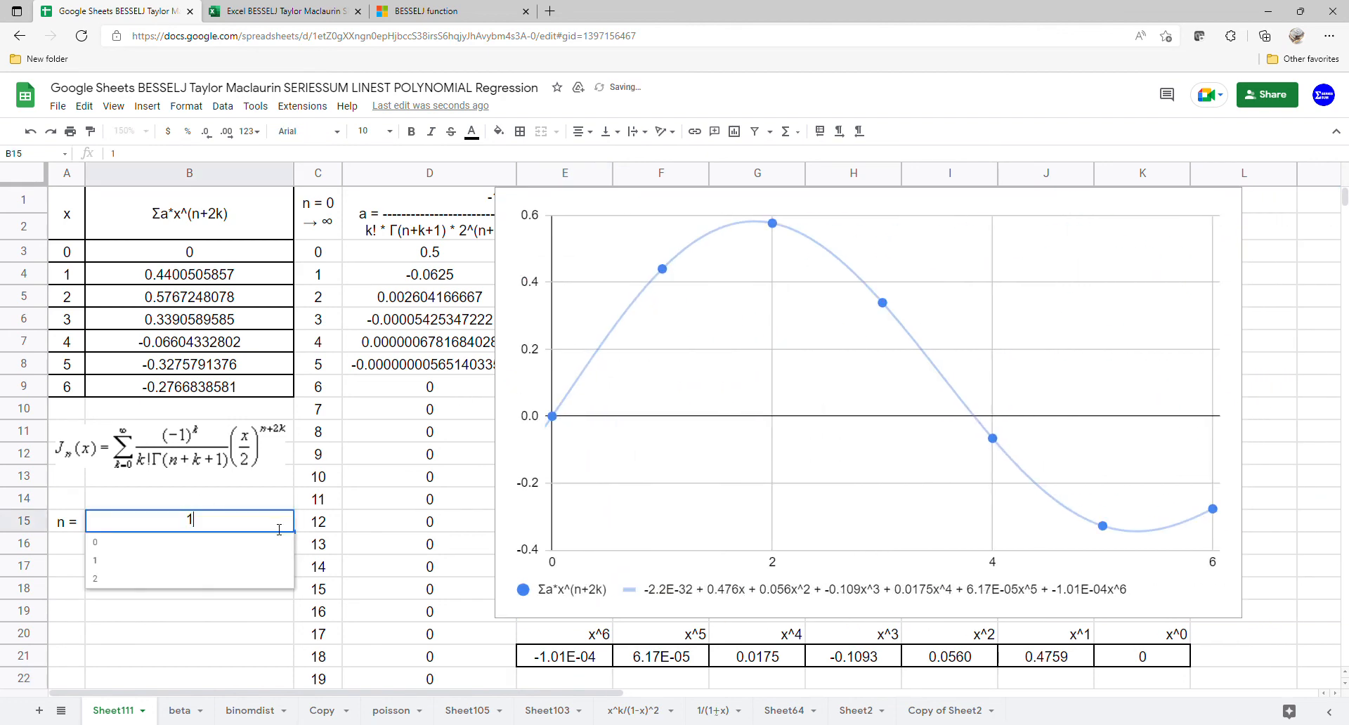
pyautogui.click(214, 551)
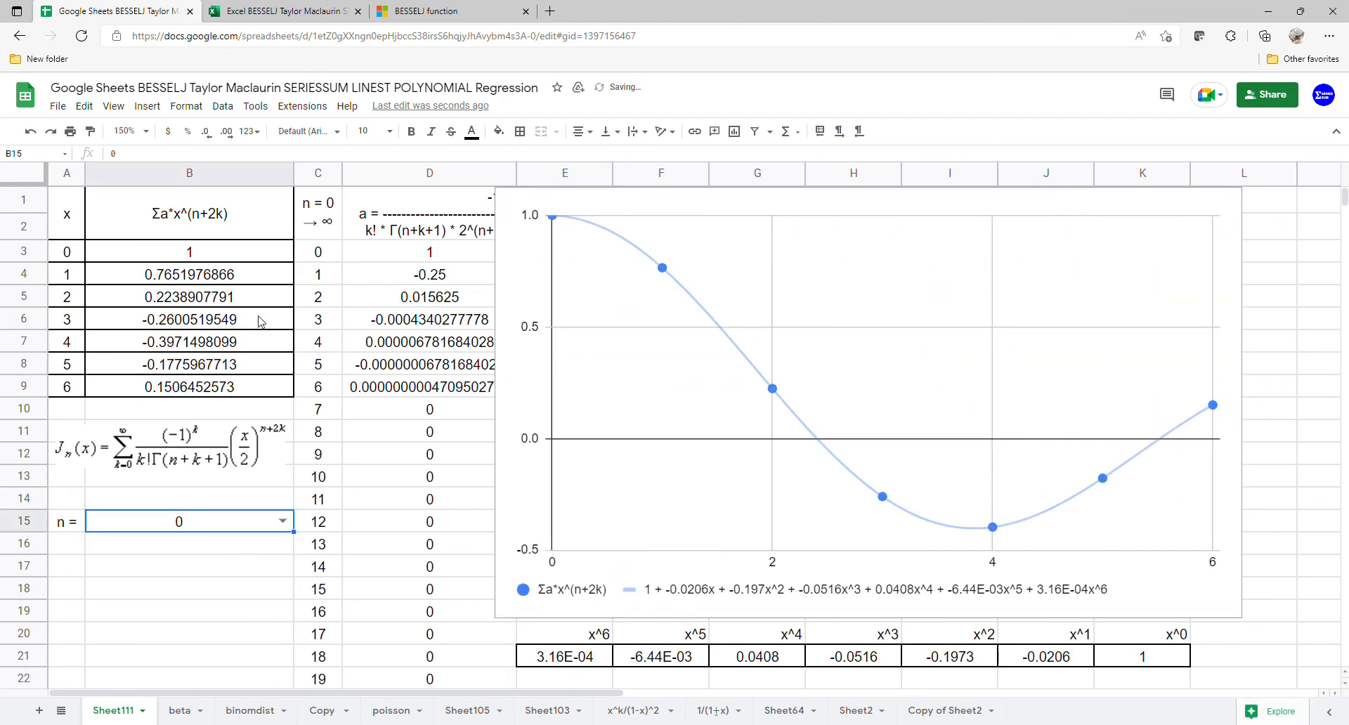
# Step: Switch to the Excel BESSELJ workbook to compare its values, trendline equation and coefficients for n = 0
pyautogui.click(258, 11)
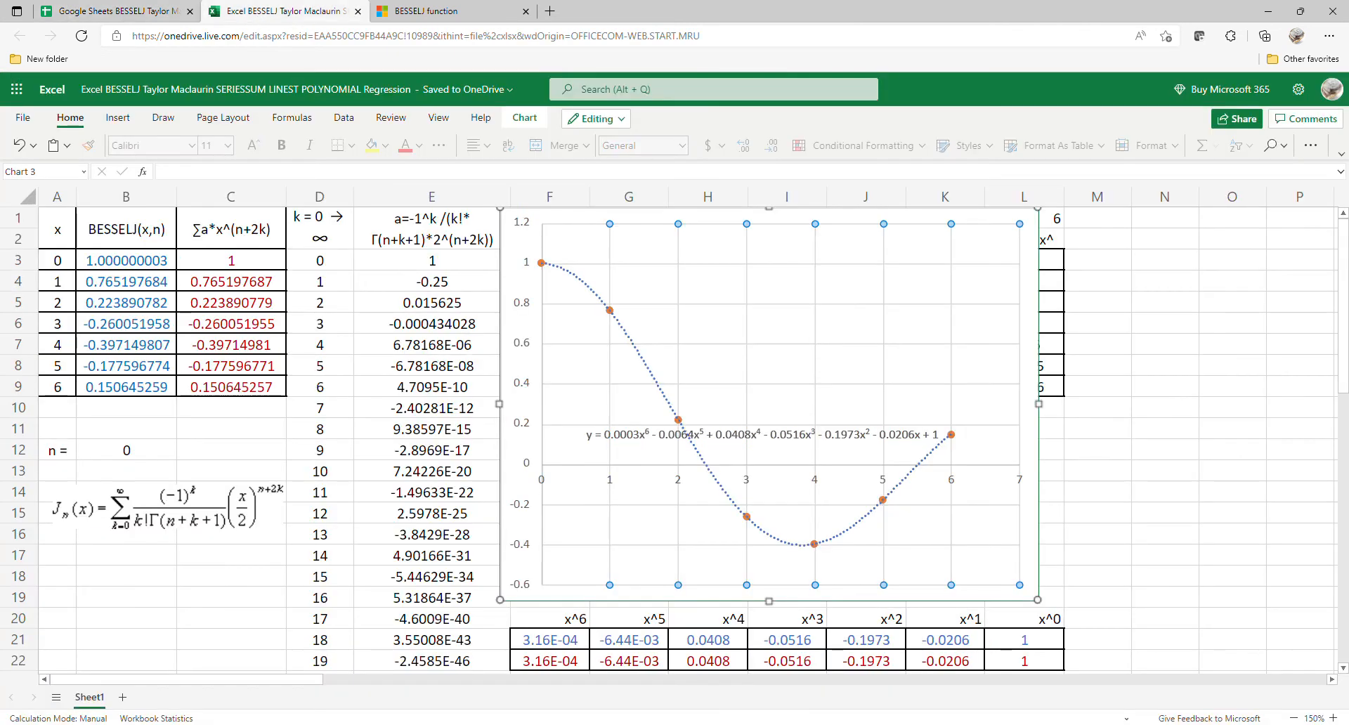
# Step: Check the Excel coefficients in F21:L22, switch to the Google Sheets spreadsheet and narrow its chart so the edge falls within column K
pyautogui.moveTo(1026, 639); pyautogui.dragTo(580, 664)
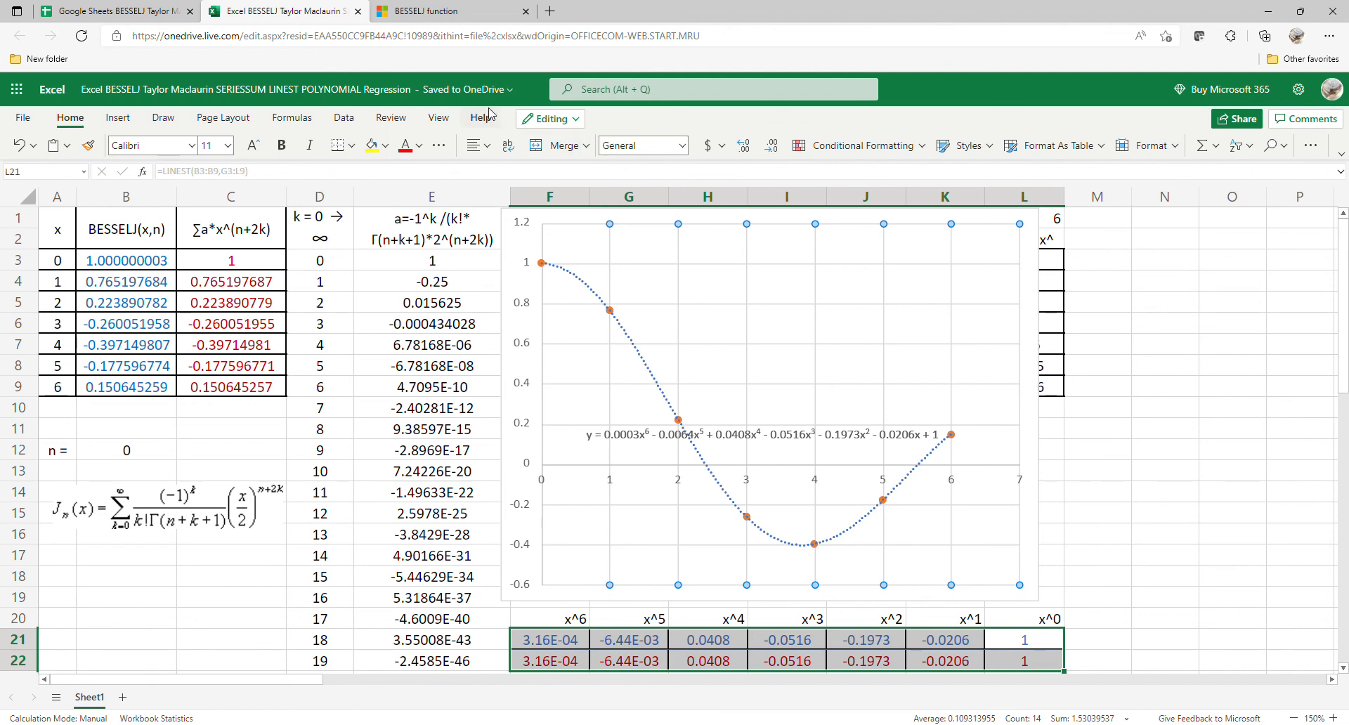
pyautogui.click(134, 12)
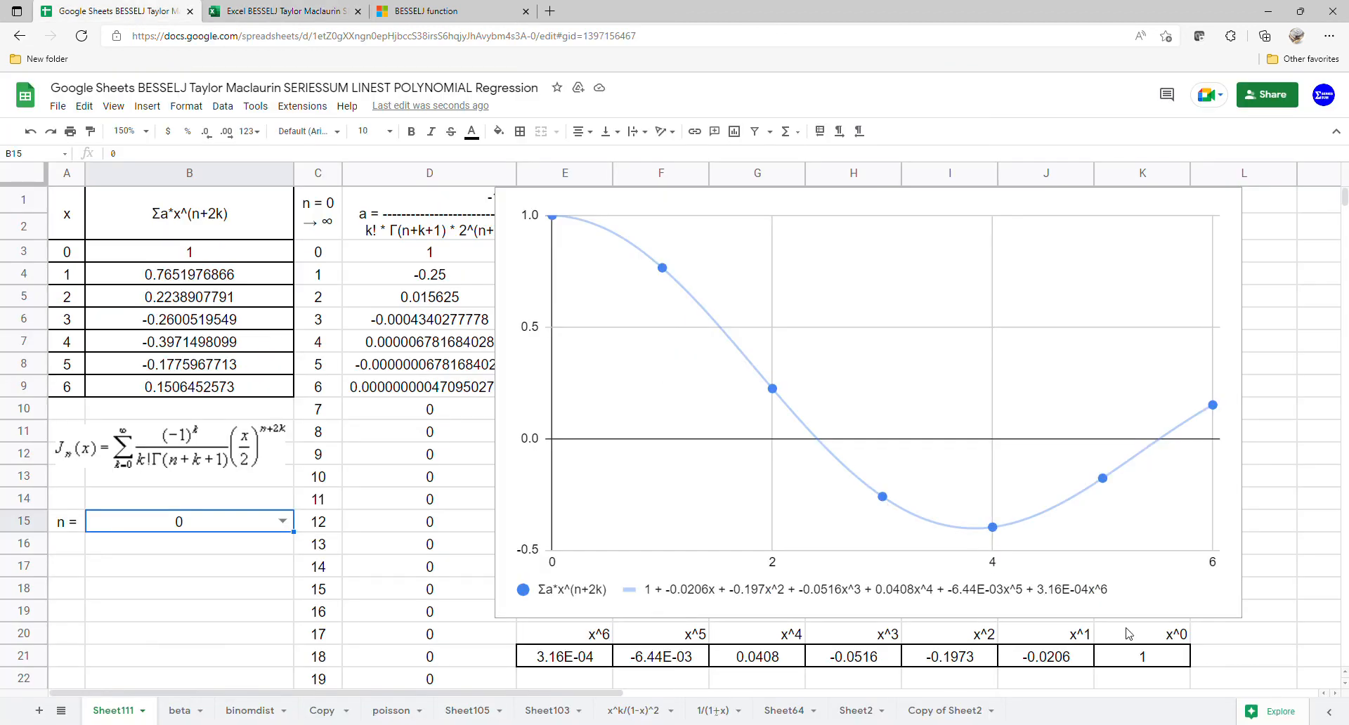
pyautogui.click(1202, 485)
pyautogui.moveTo(1250, 407); pyautogui.dragTo(1175, 407)
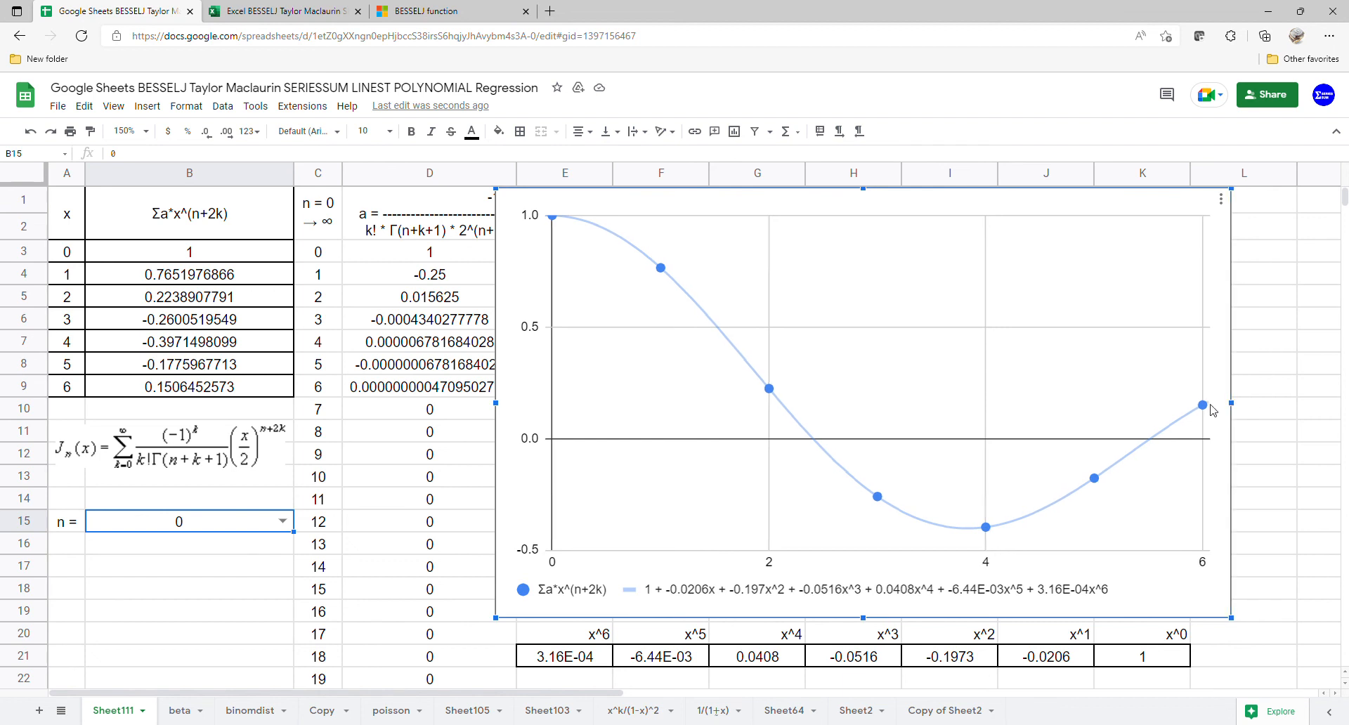
# Step: Highlight the LINEST coefficients in E21:K21 for comparison and set n in B15 to 1
pyautogui.click(1159, 664)
pyautogui.moveTo(1159, 664); pyautogui.dragTo(558, 655)
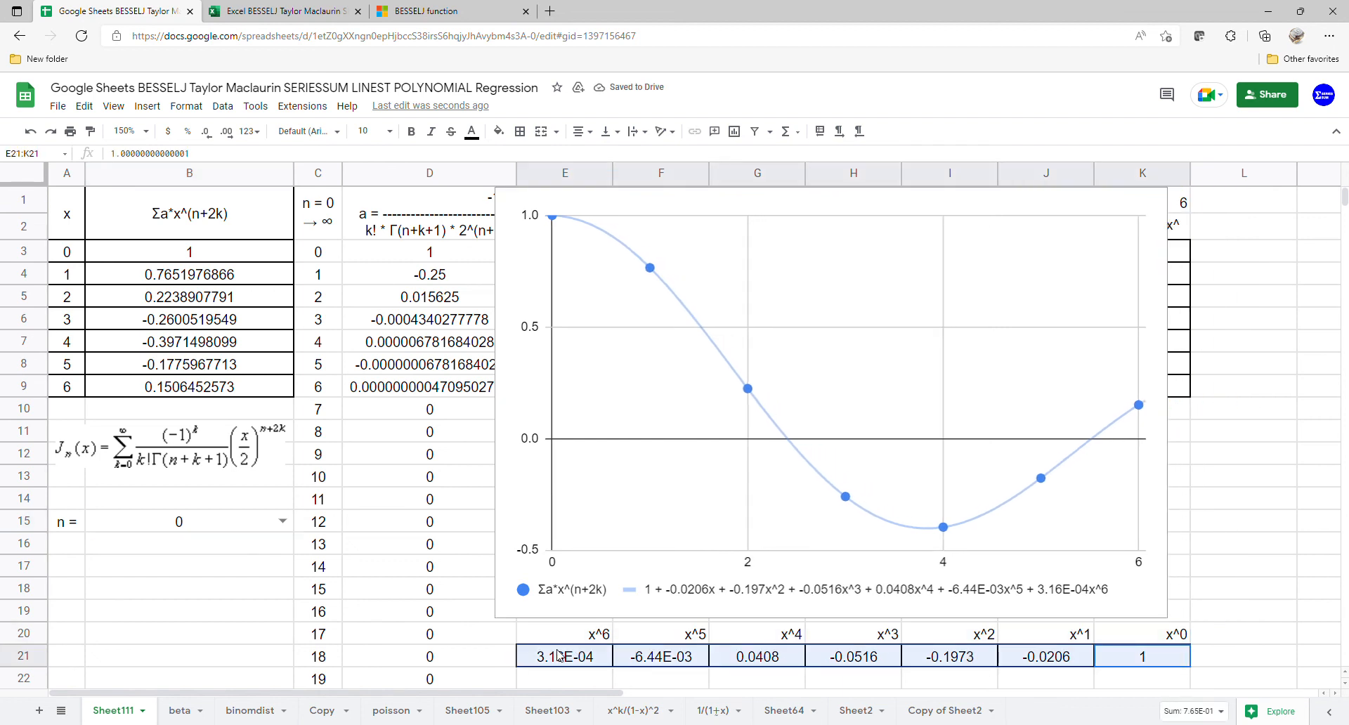
pyautogui.click(283, 522)
pyautogui.click(194, 566)
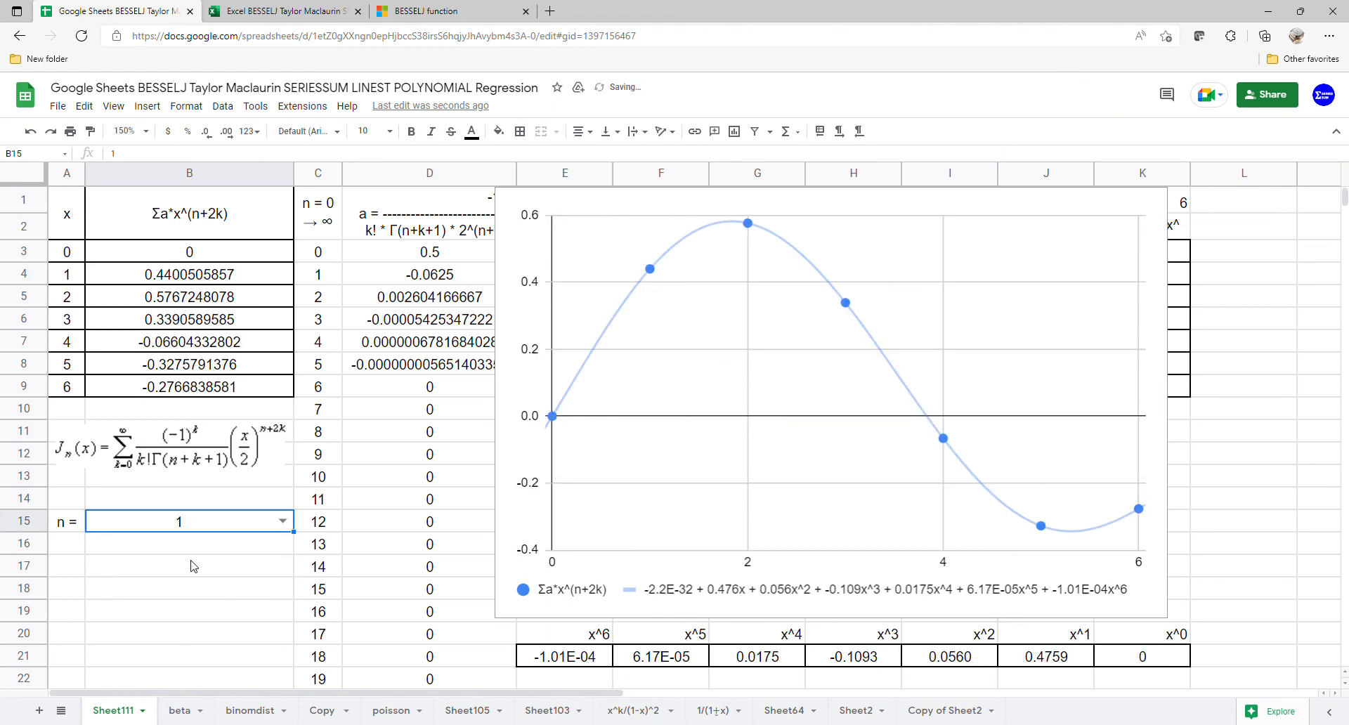
# Step: Switch to the Excel BESSELJ workbook, set n in B12 to 1 and reload the page to recalculate
pyautogui.click(254, 11)
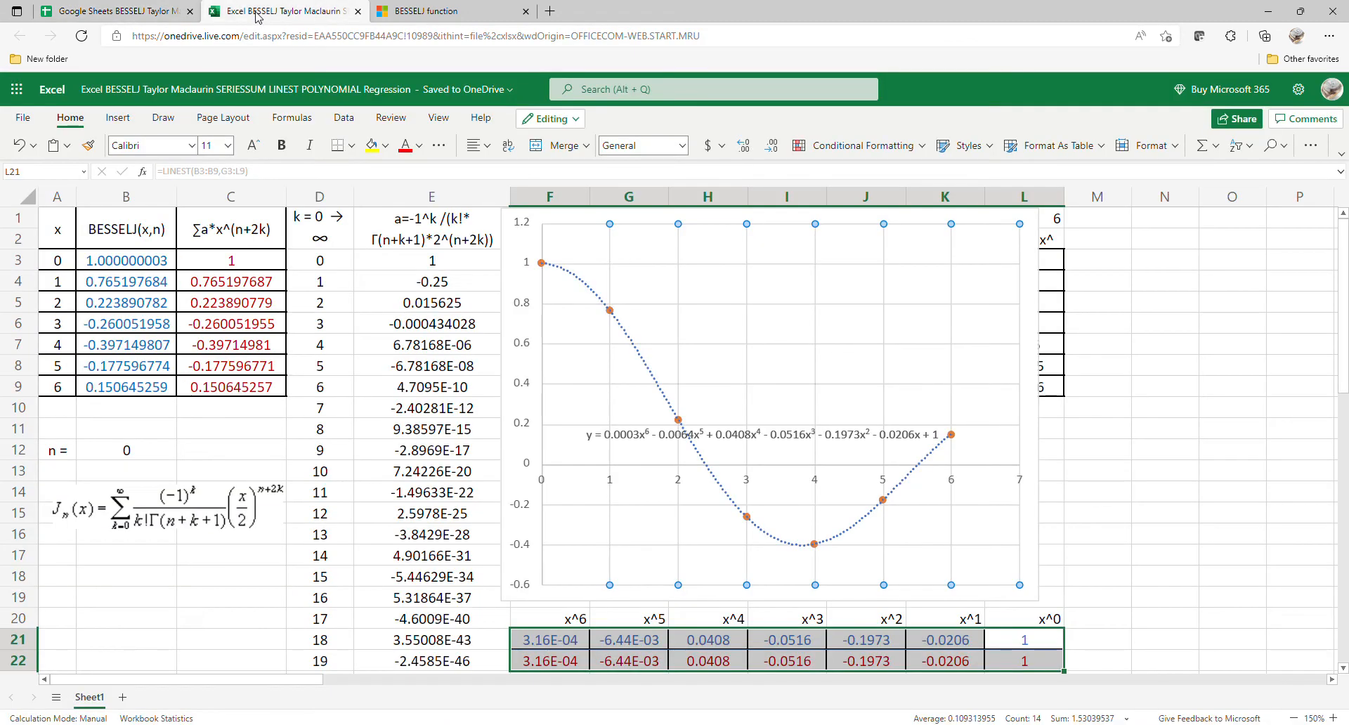
pyautogui.click(161, 451)
pyautogui.click(187, 450)
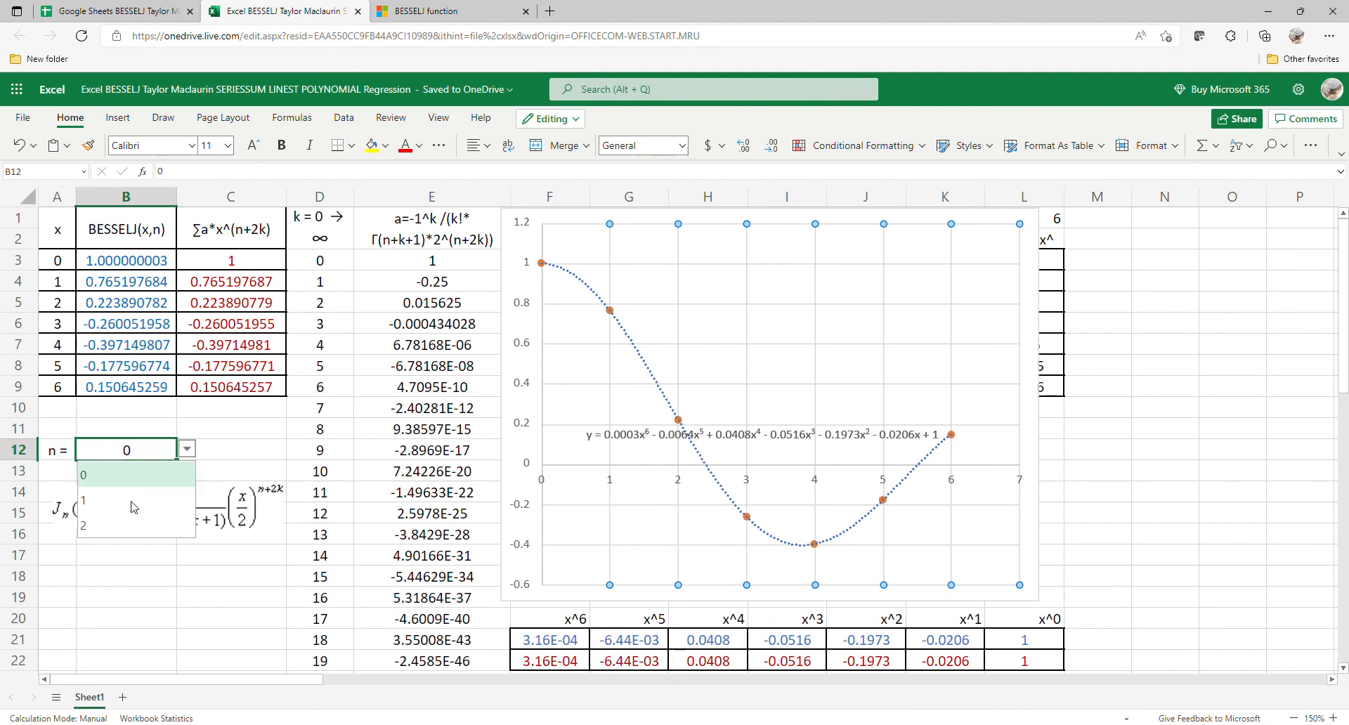
pyautogui.click(133, 507)
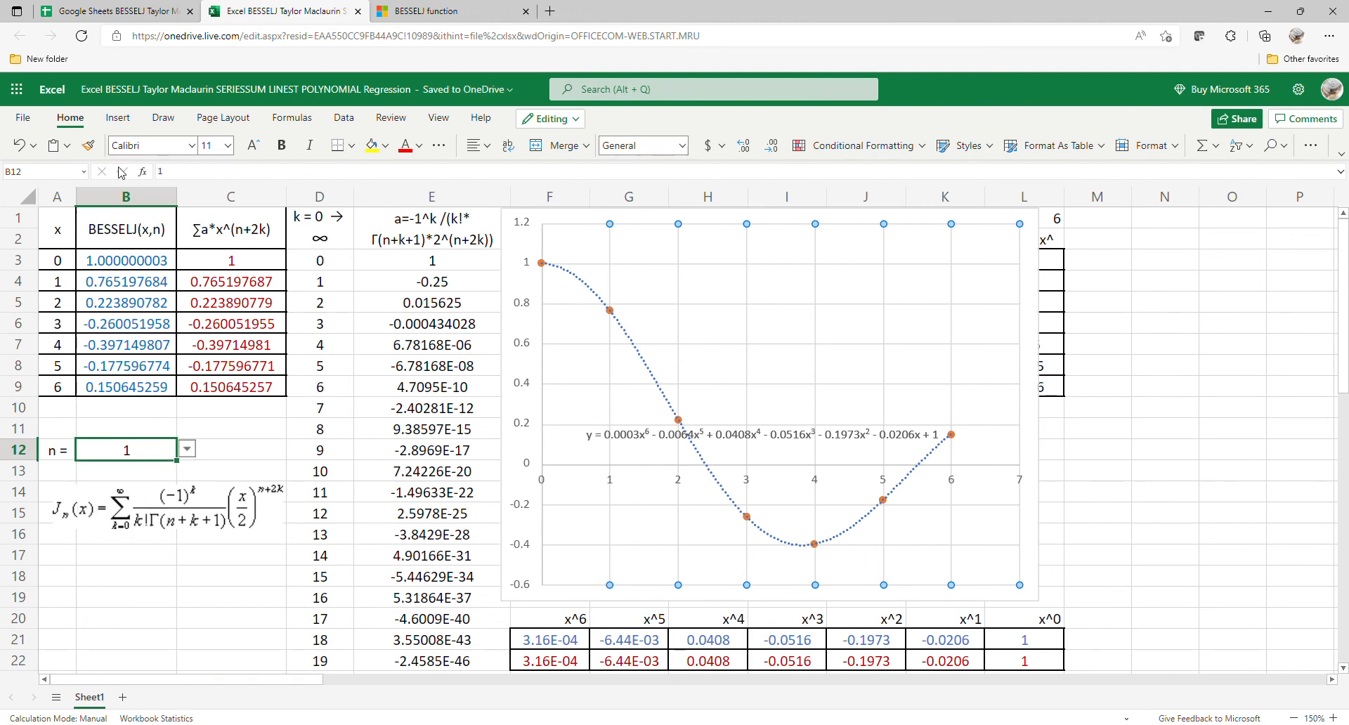
pyautogui.click(81, 37)
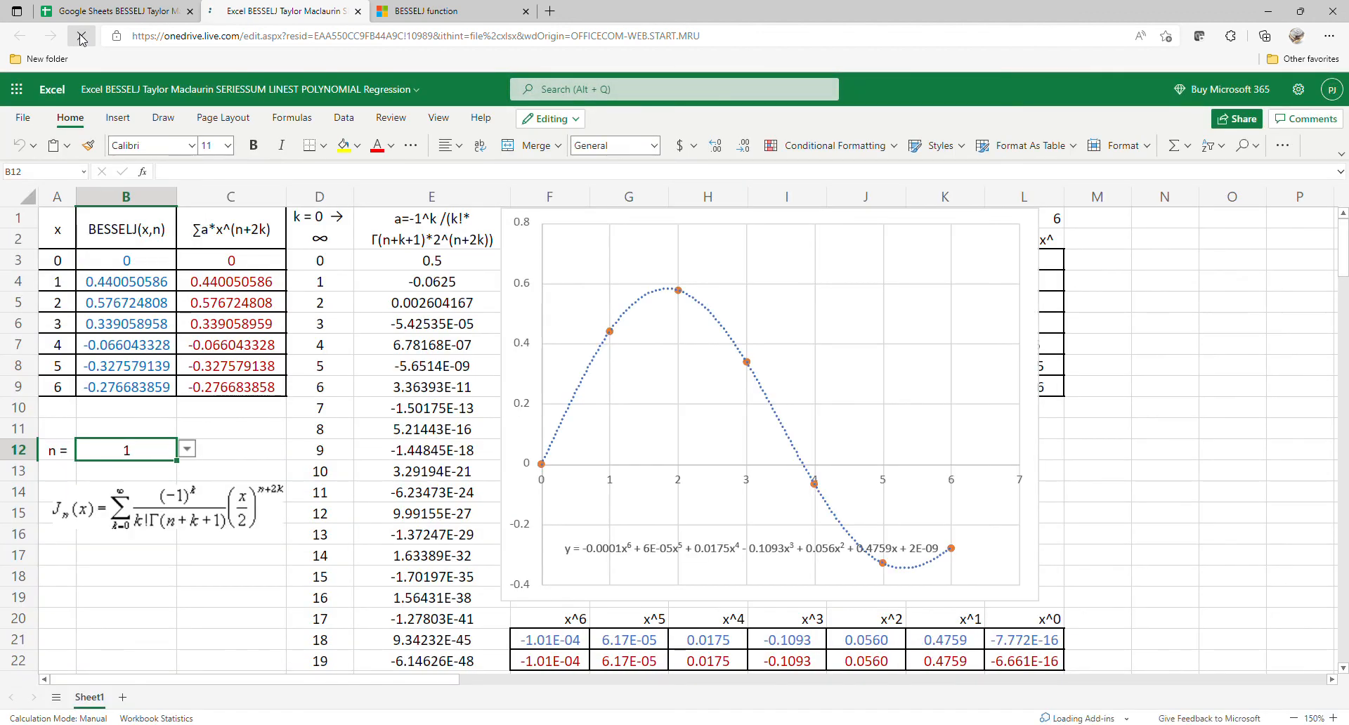
# Step: Compare the n = 1 coefficients in F21:L22 of the Excel workbook with row 21 of the Google Sheets spreadsheet
pyautogui.click(1042, 641)
pyautogui.moveTo(1041, 654); pyautogui.dragTo(555, 667)
pyautogui.click(132, 14)
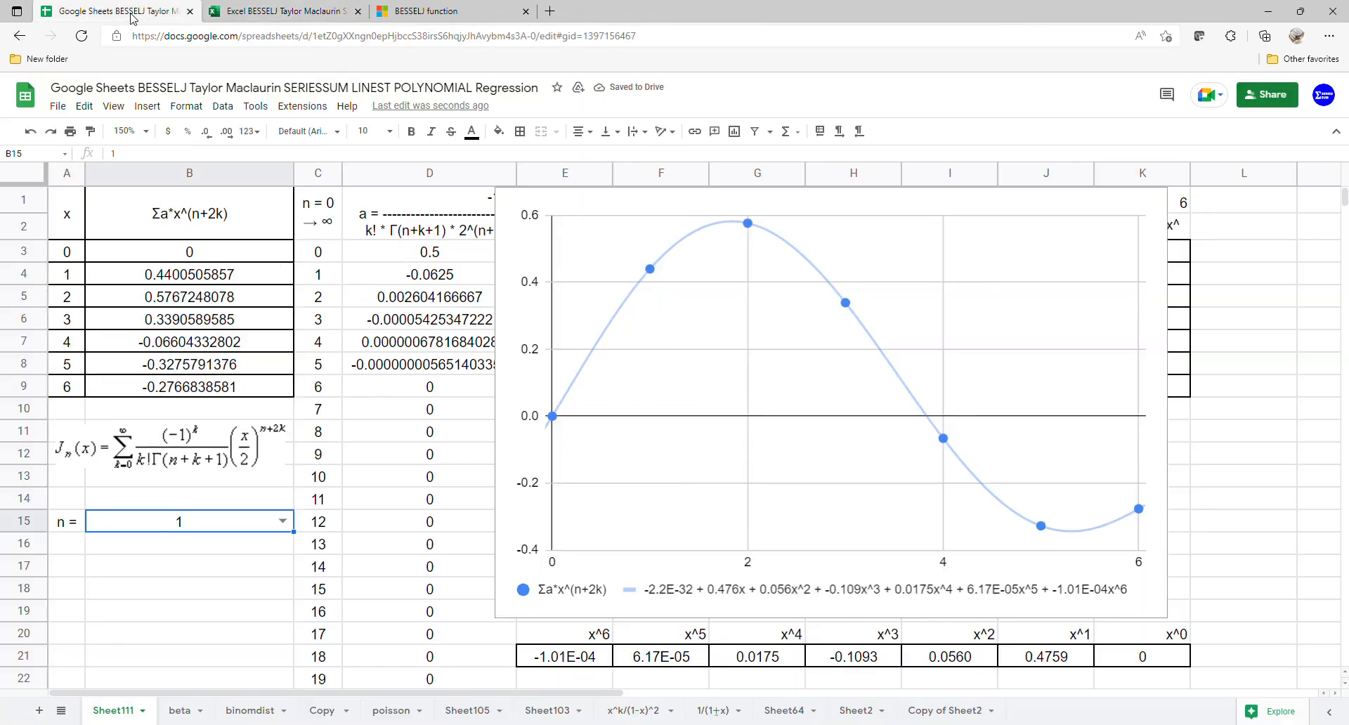
pyautogui.moveTo(1164, 657); pyautogui.dragTo(778, 659)
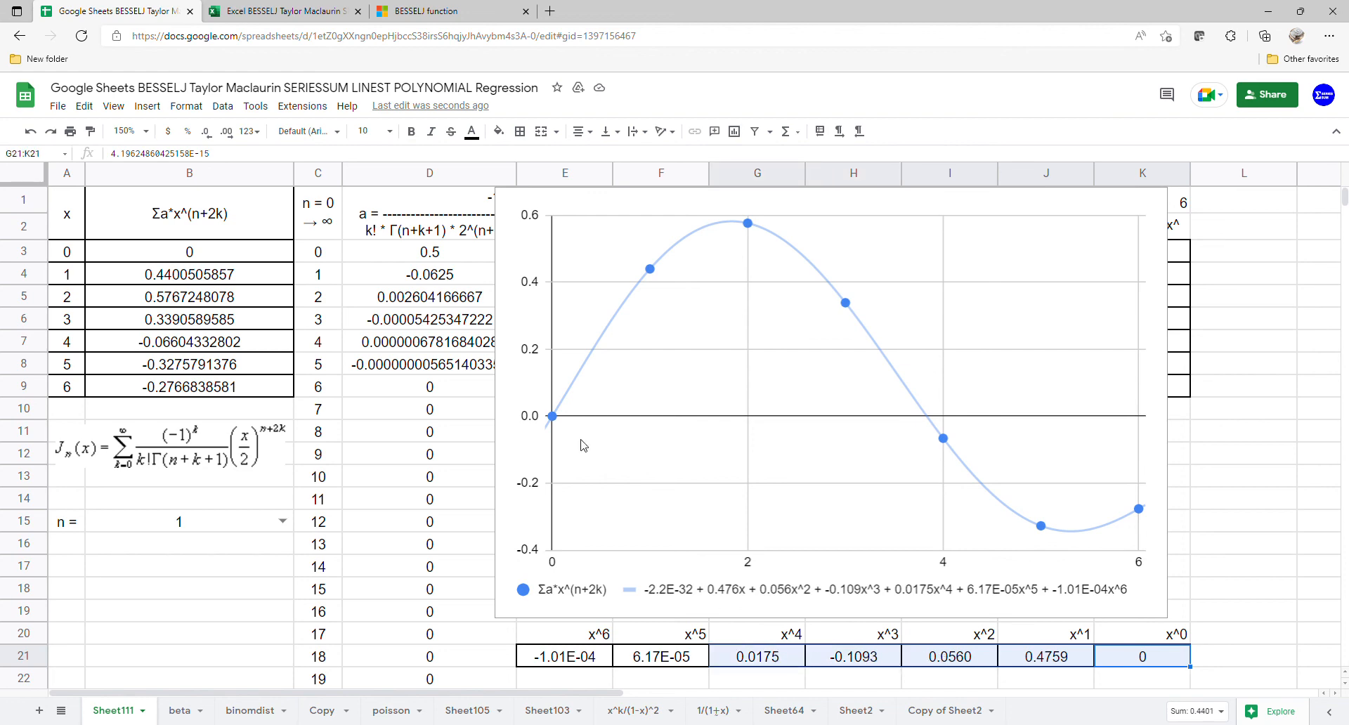
# Step: Return to the Excel workbook, set n in B12 to 2 and reload the page to recalculate
pyautogui.click(290, 12)
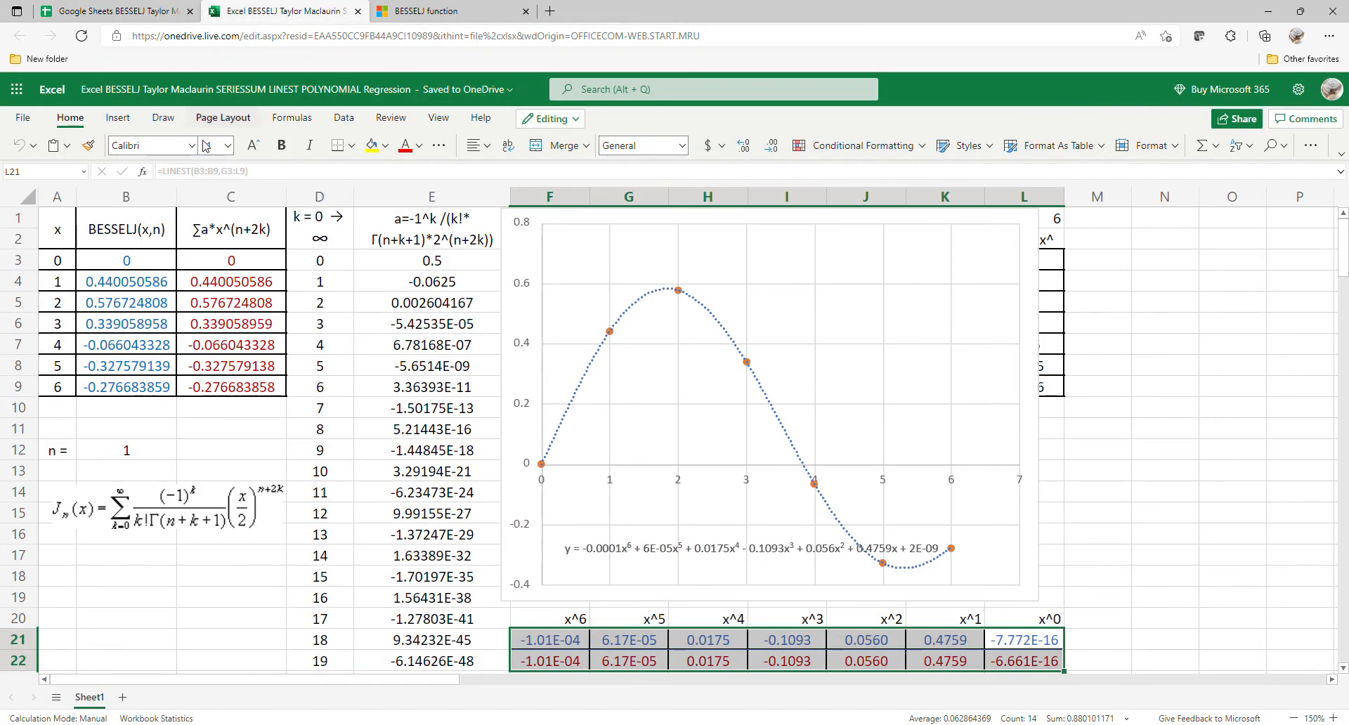
pyautogui.click(163, 457)
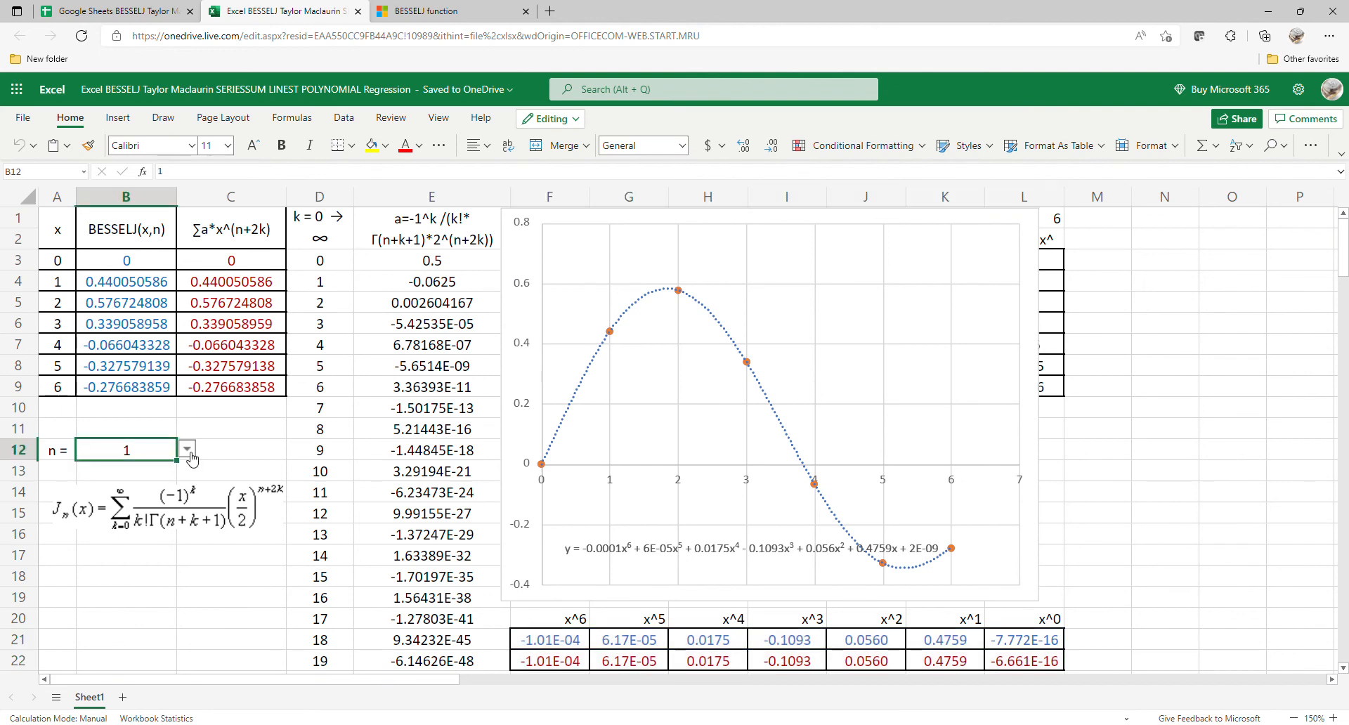
pyautogui.click(188, 449)
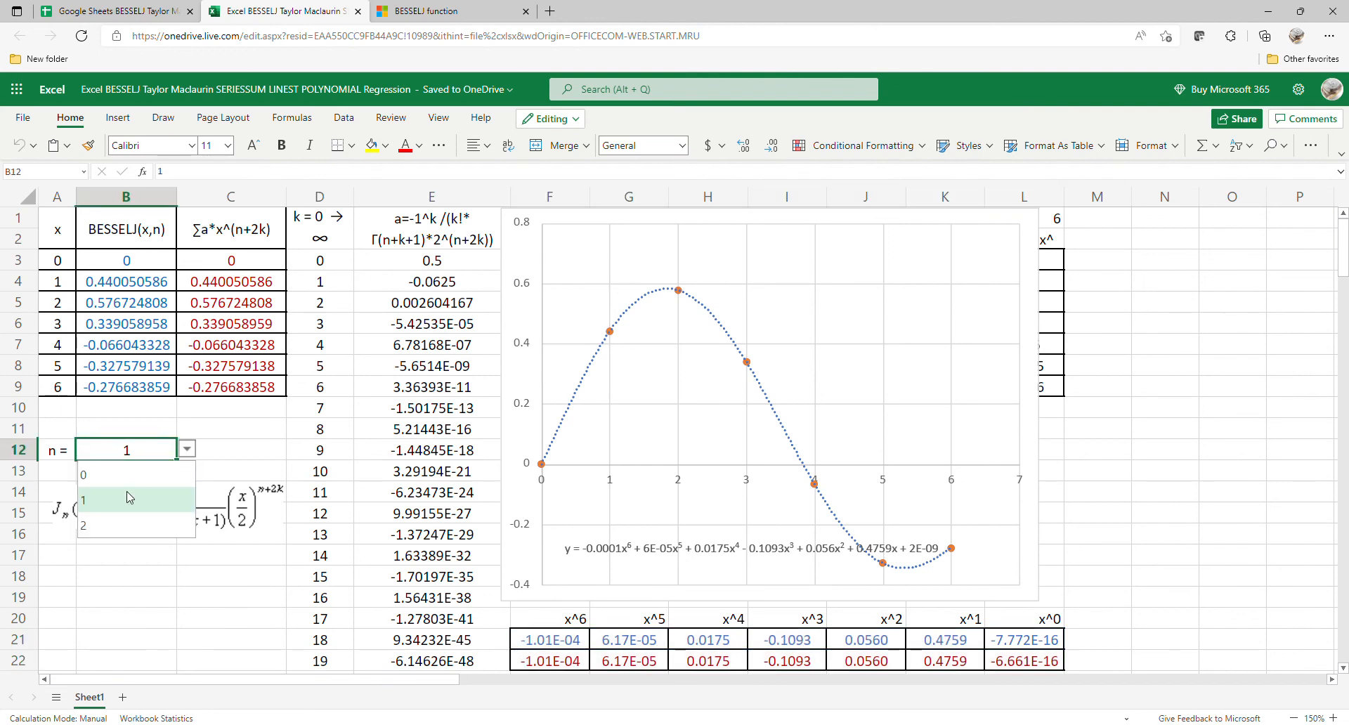
pyautogui.click(108, 527)
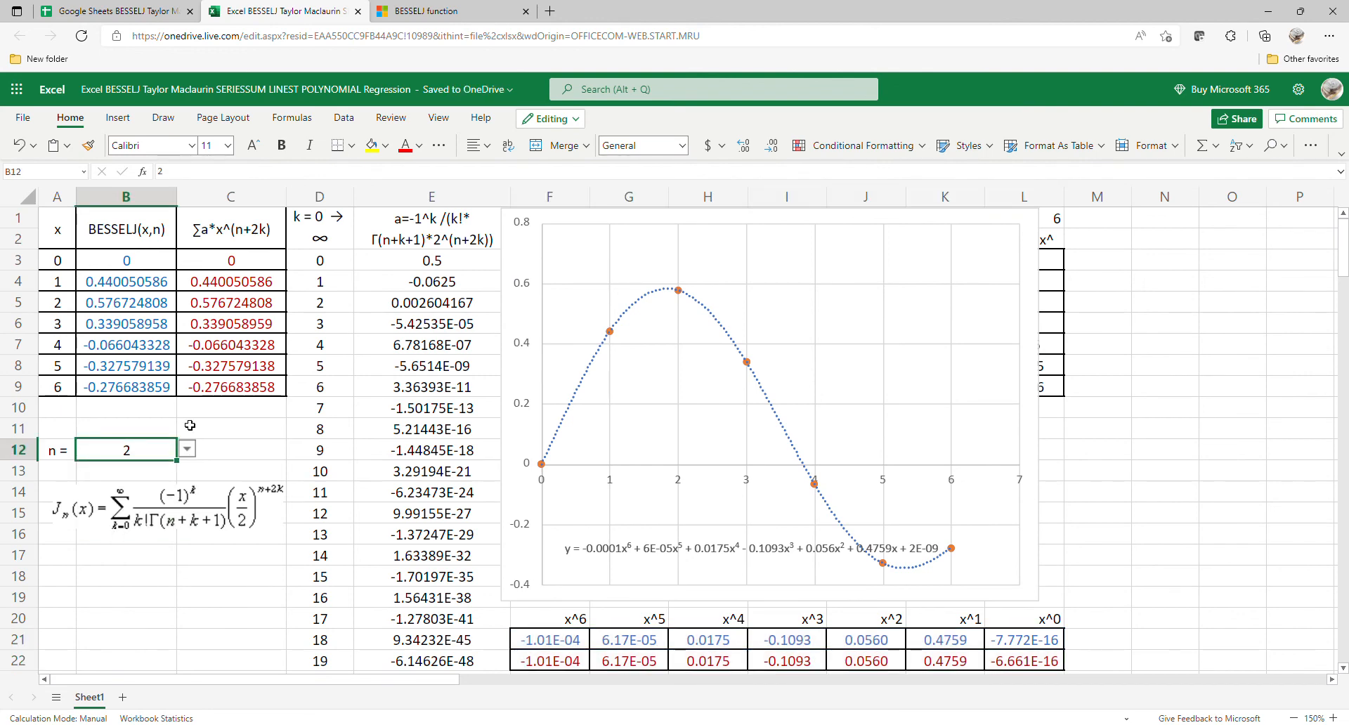
pyautogui.click(80, 36)
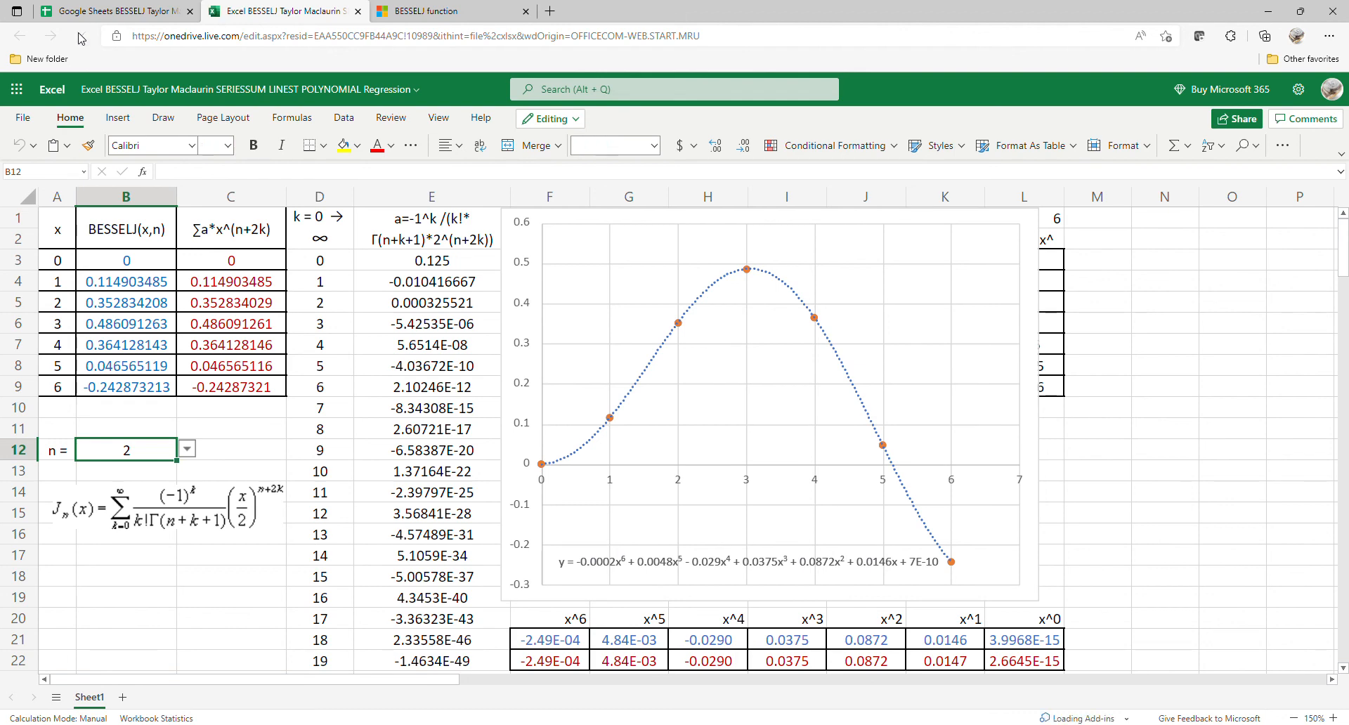
# Step: Switch to the Google Sheets BESSELJ spreadsheet and set n in B15 to 2
pyautogui.click(166, 18)
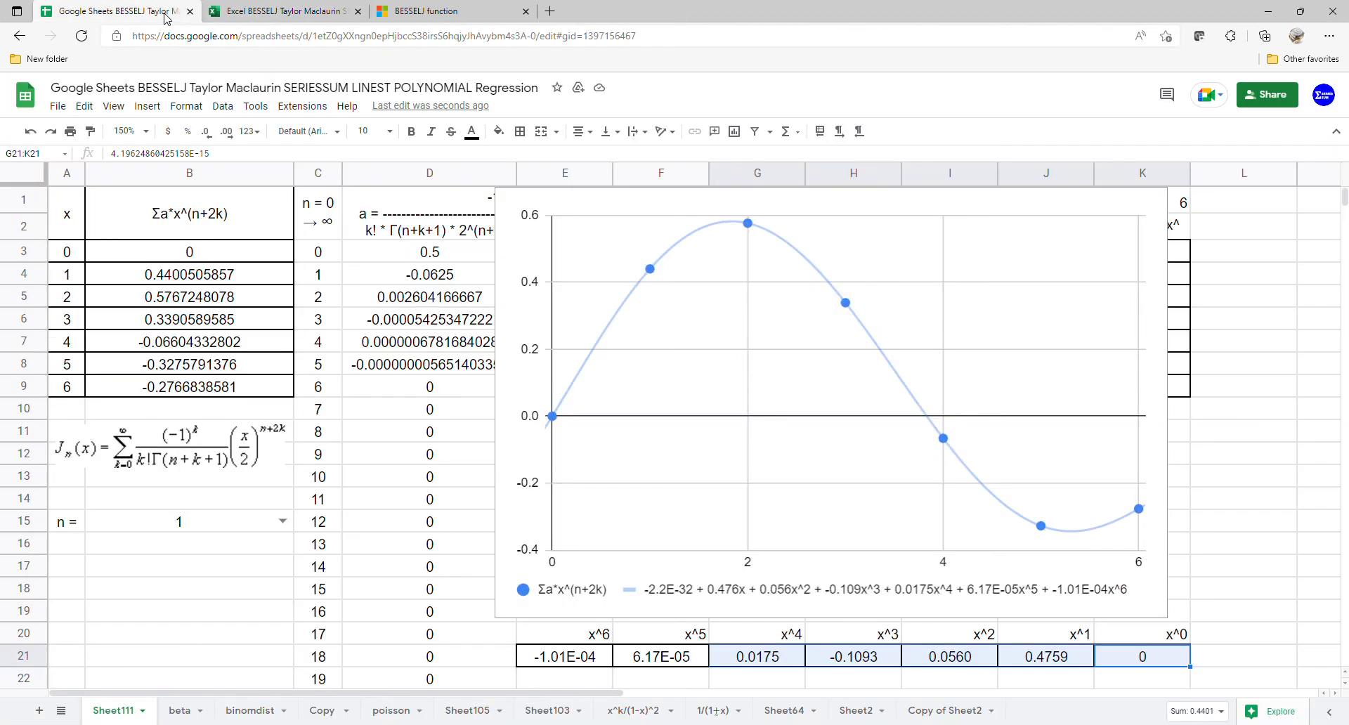
pyautogui.click(274, 523)
pyautogui.click(234, 587)
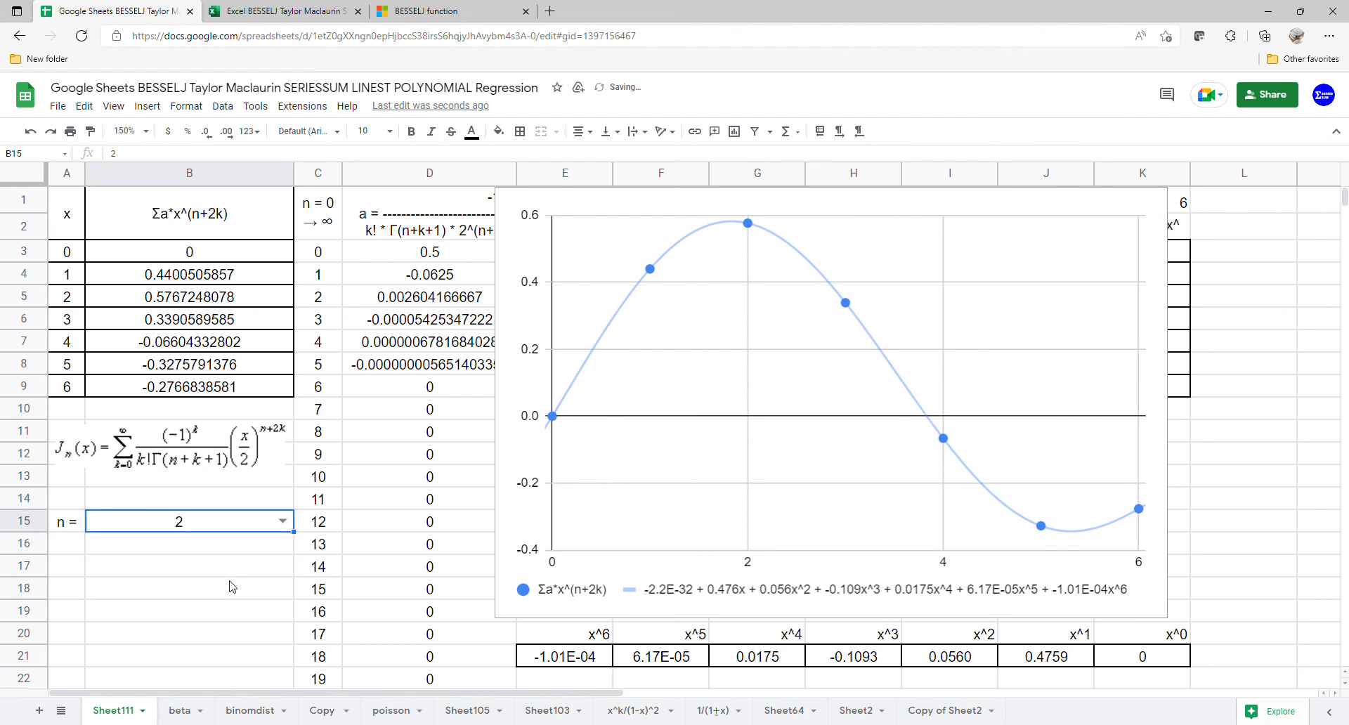
# Step: Compare the n = 2 coefficients in Excel's F21:L22 with those in E21:K21 of the Google Sheets spreadsheet
pyautogui.click(239, 12)
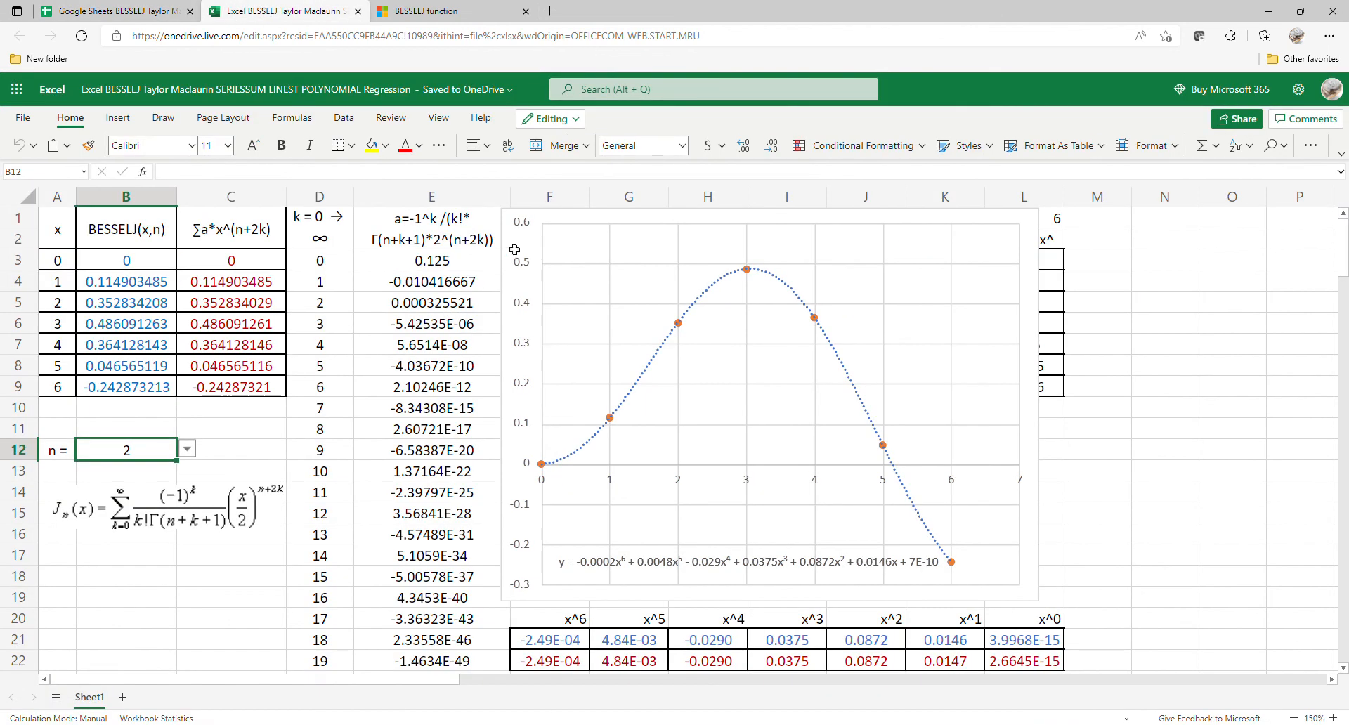
pyautogui.moveTo(1037, 652); pyautogui.dragTo(565, 607)
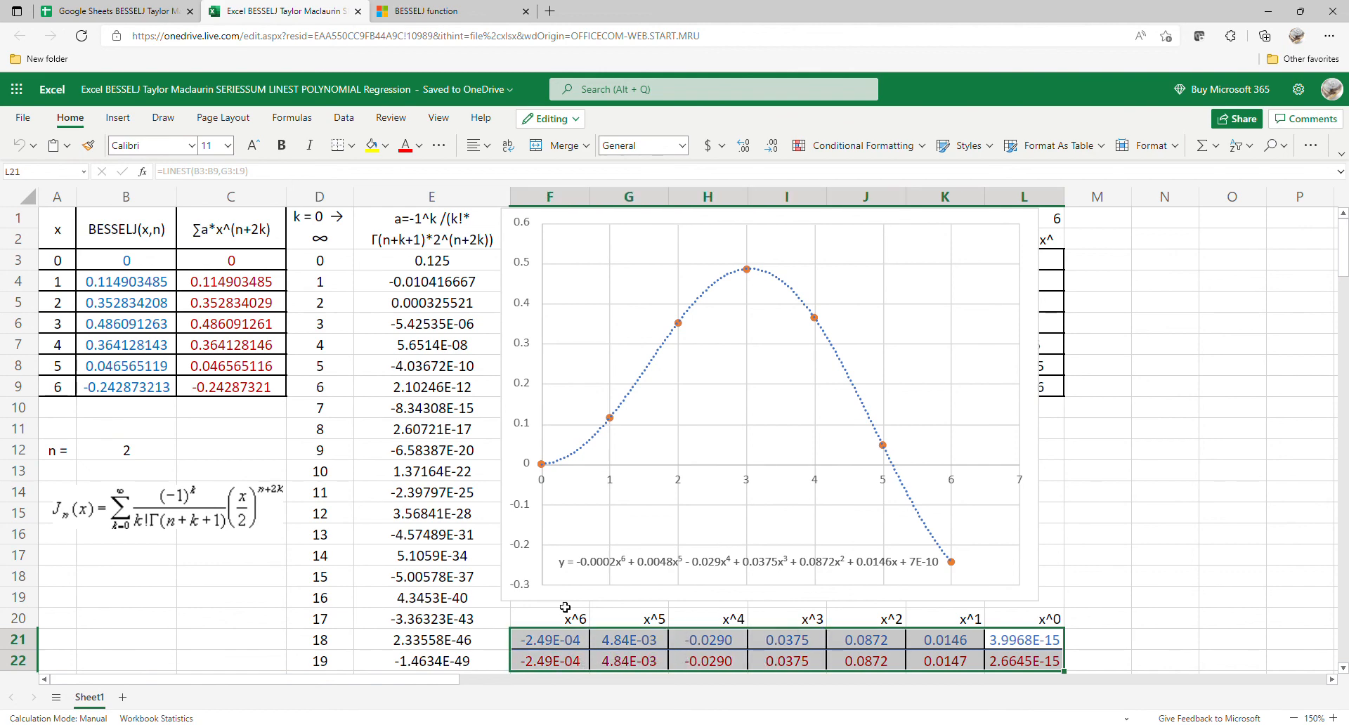
pyautogui.click(148, 12)
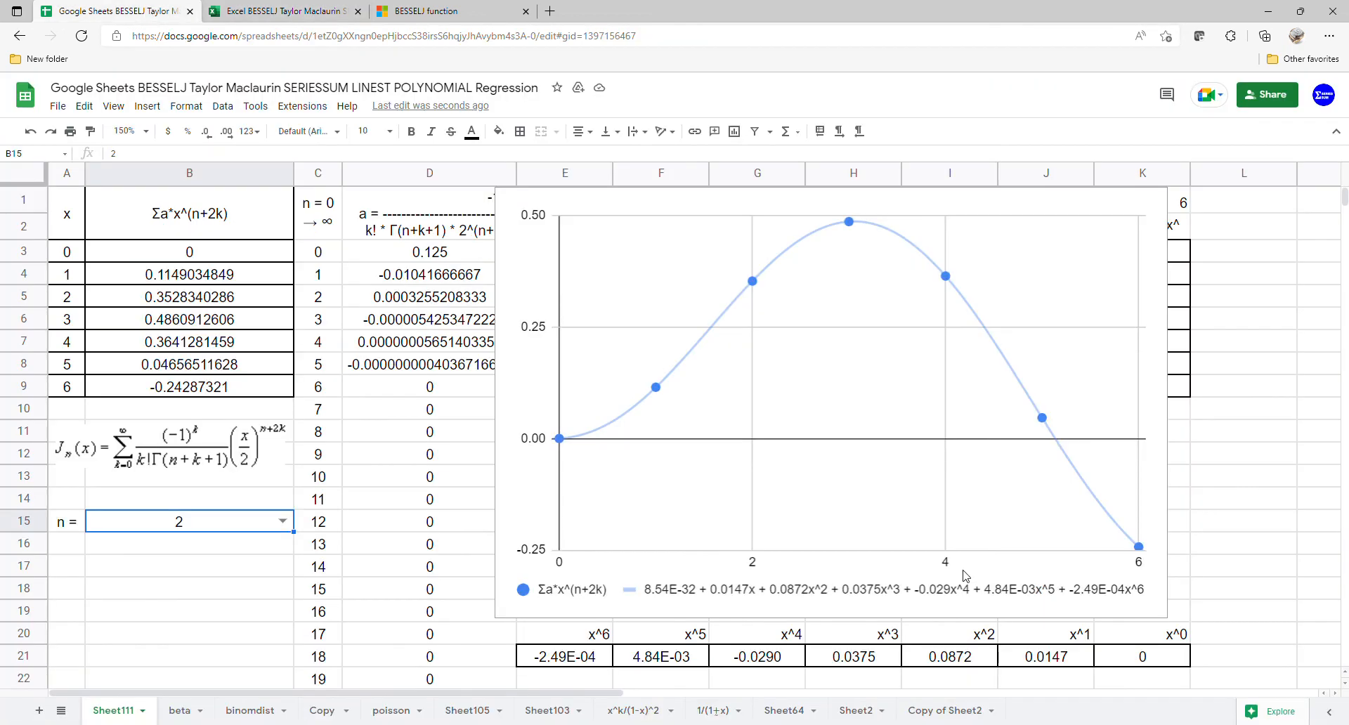
pyautogui.moveTo(1170, 662); pyautogui.dragTo(619, 657)
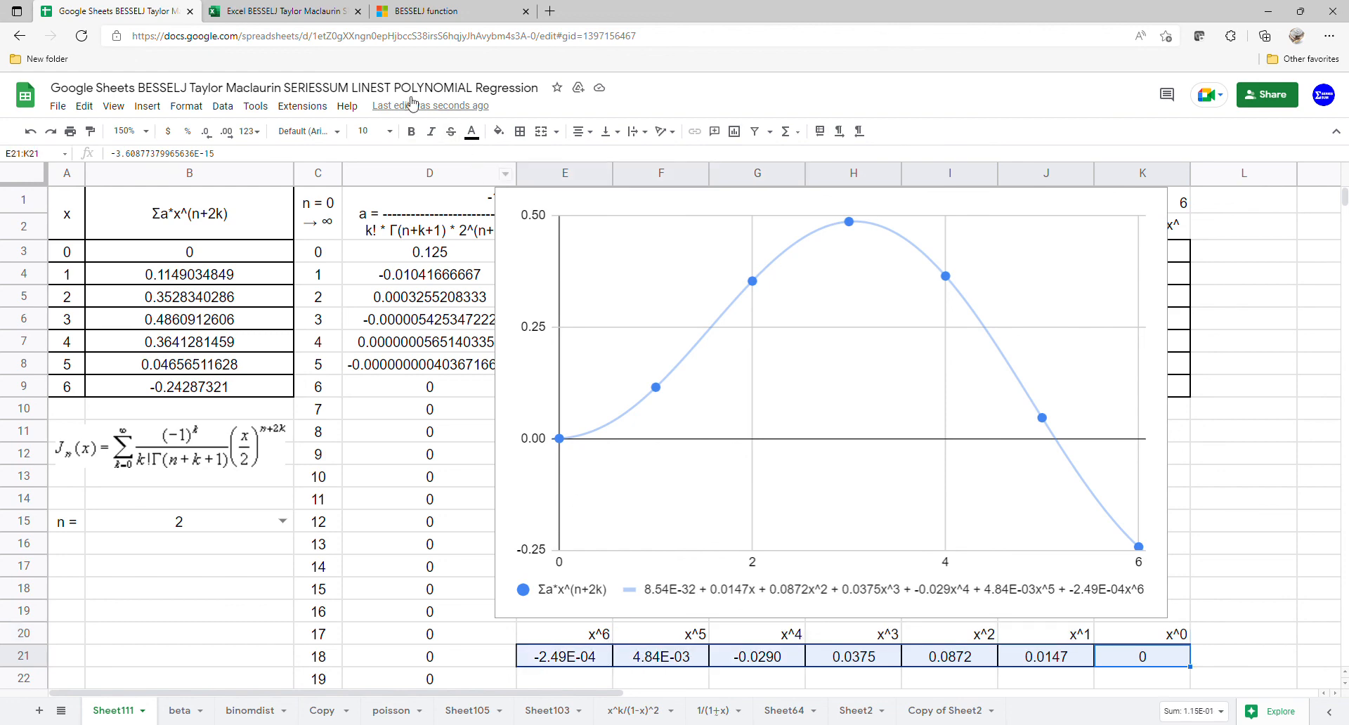
# Step: Switch back to the Excel workbook and inspect the BESSELJ formula in B3
pyautogui.click(316, 13)
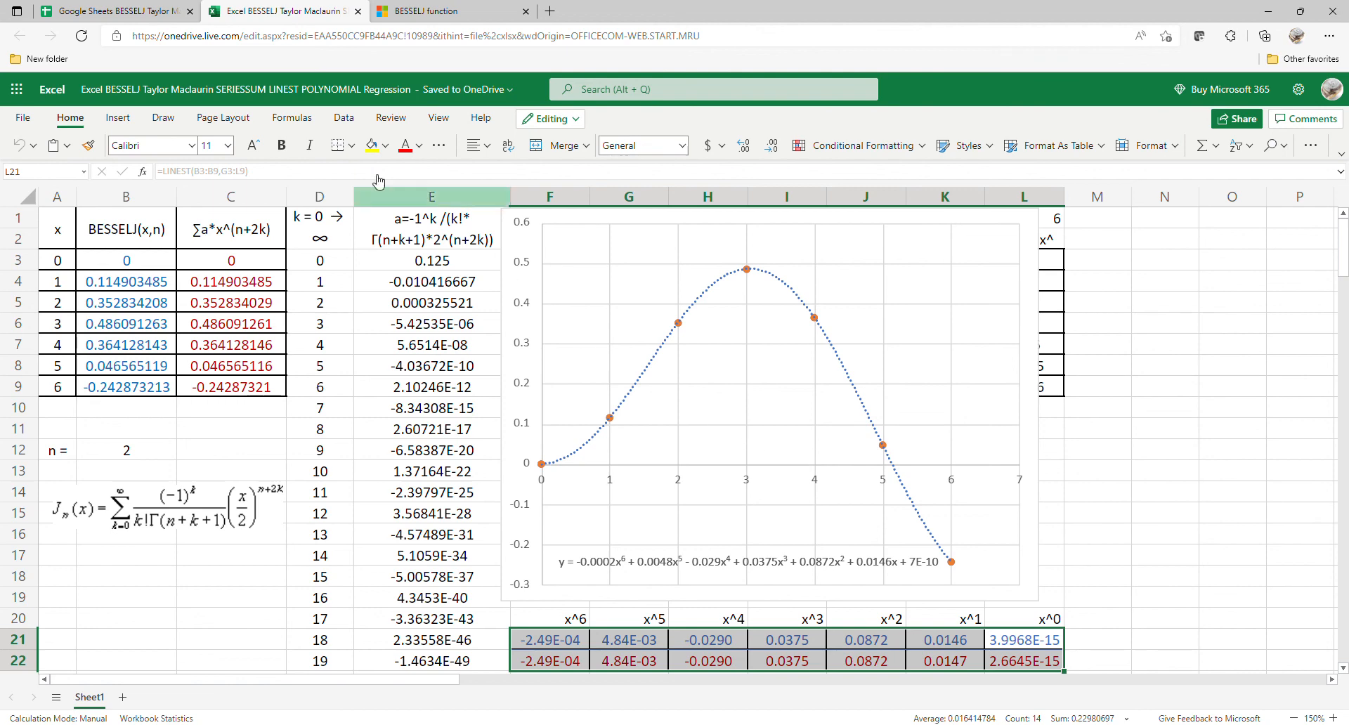
pyautogui.click(167, 263)
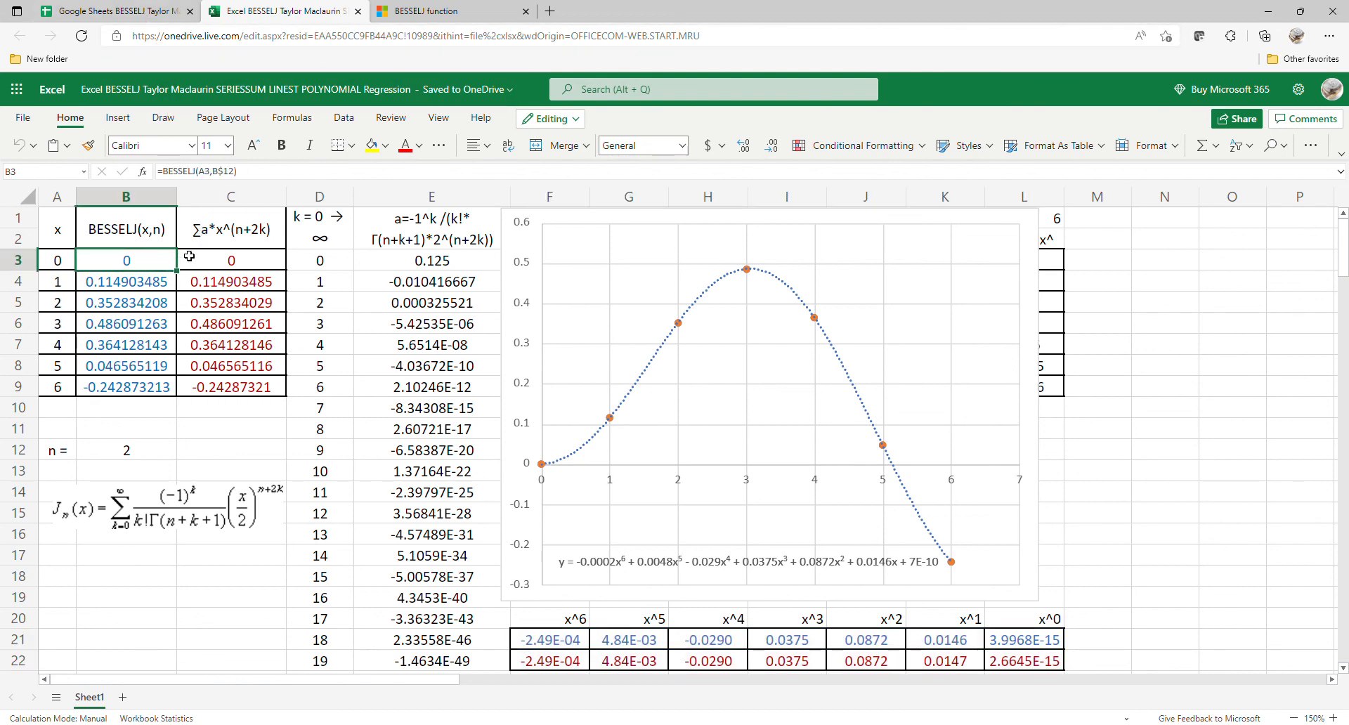